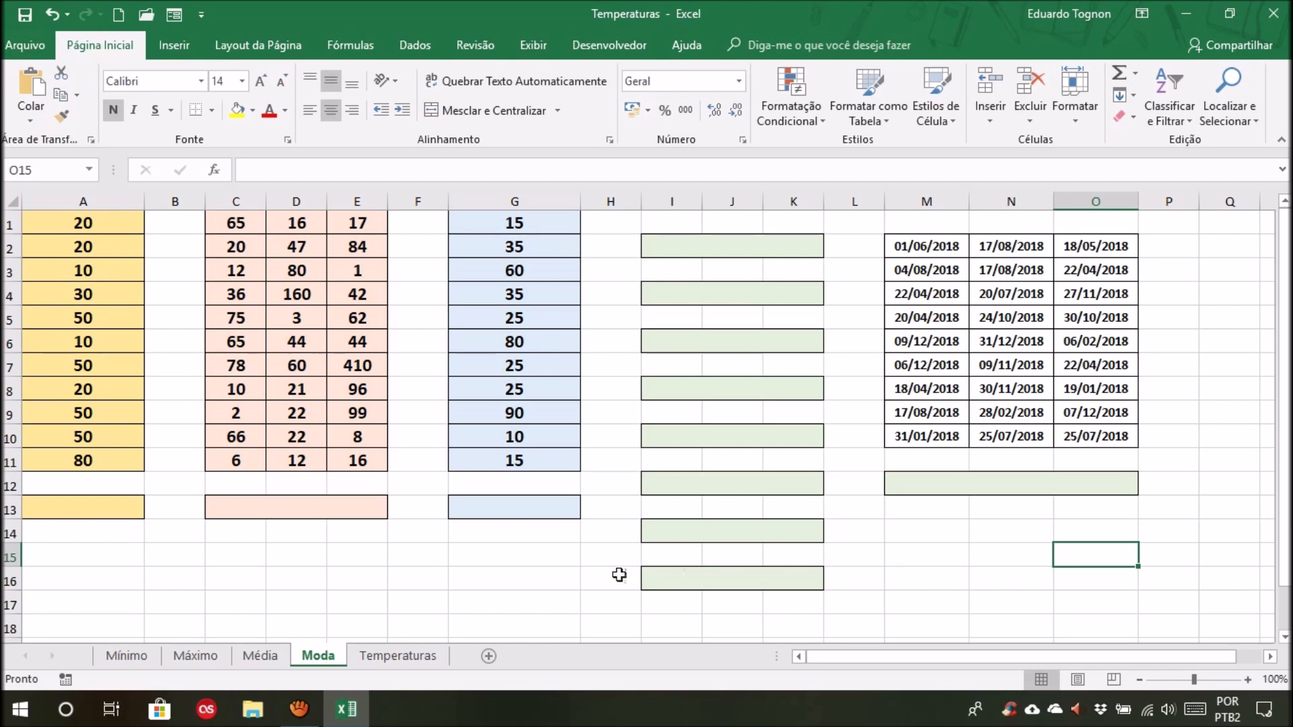
Review the Temperaturas sheet's daily data and report, including the MÉDIA MÍNIMA formula and the empty most-frequent temperature boxes
left_click(398, 657)
left_click(893, 518)
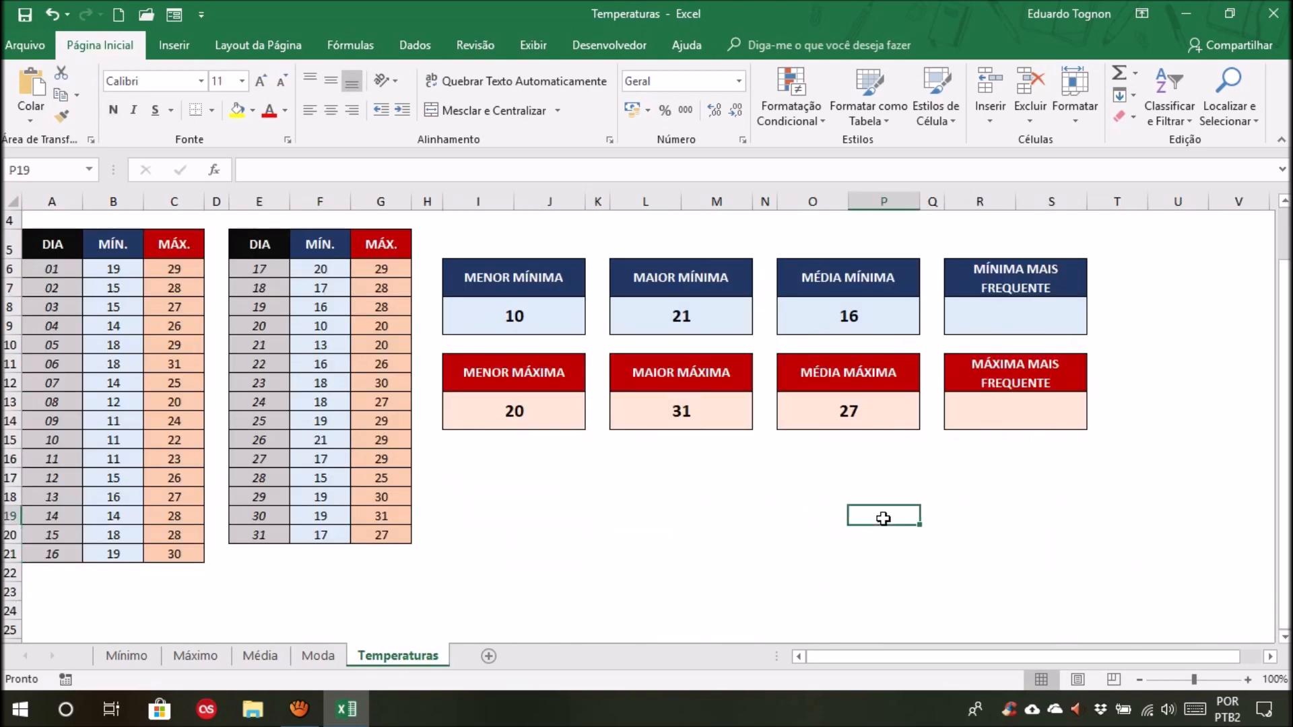
scroll(586, 473, "up", 2)
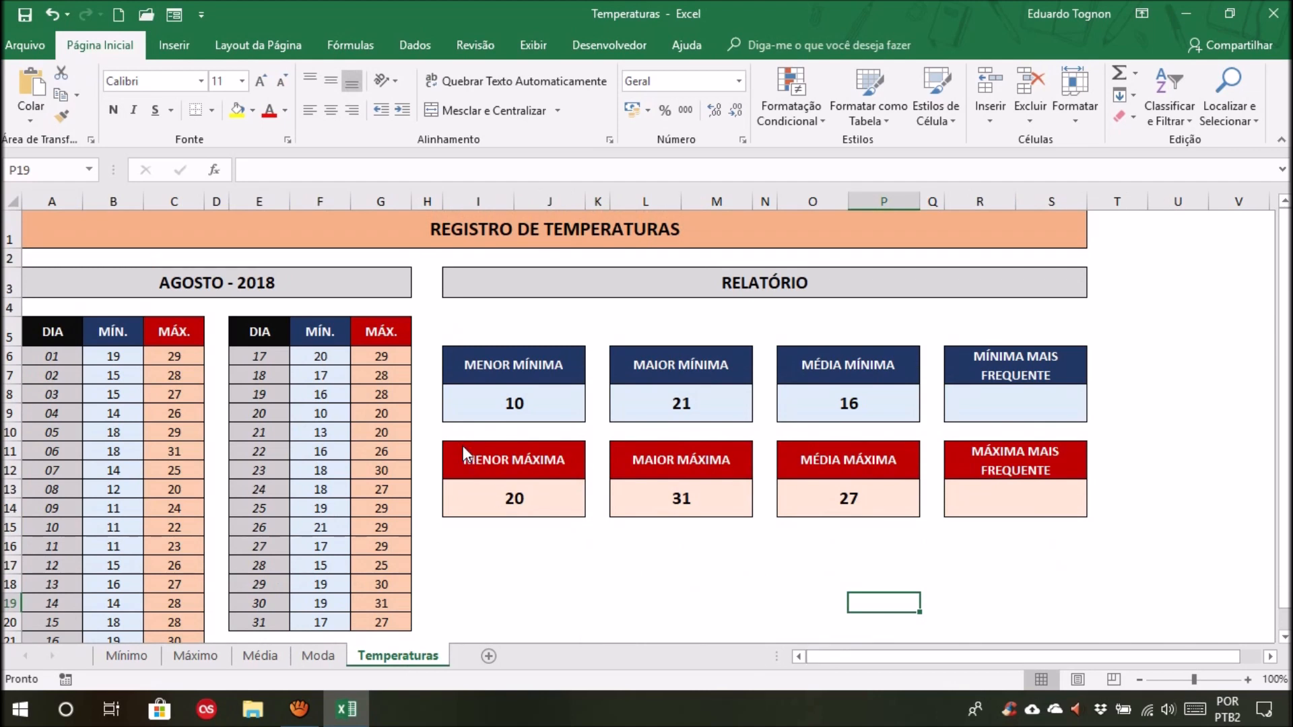
scroll(472, 438, "down", 1)
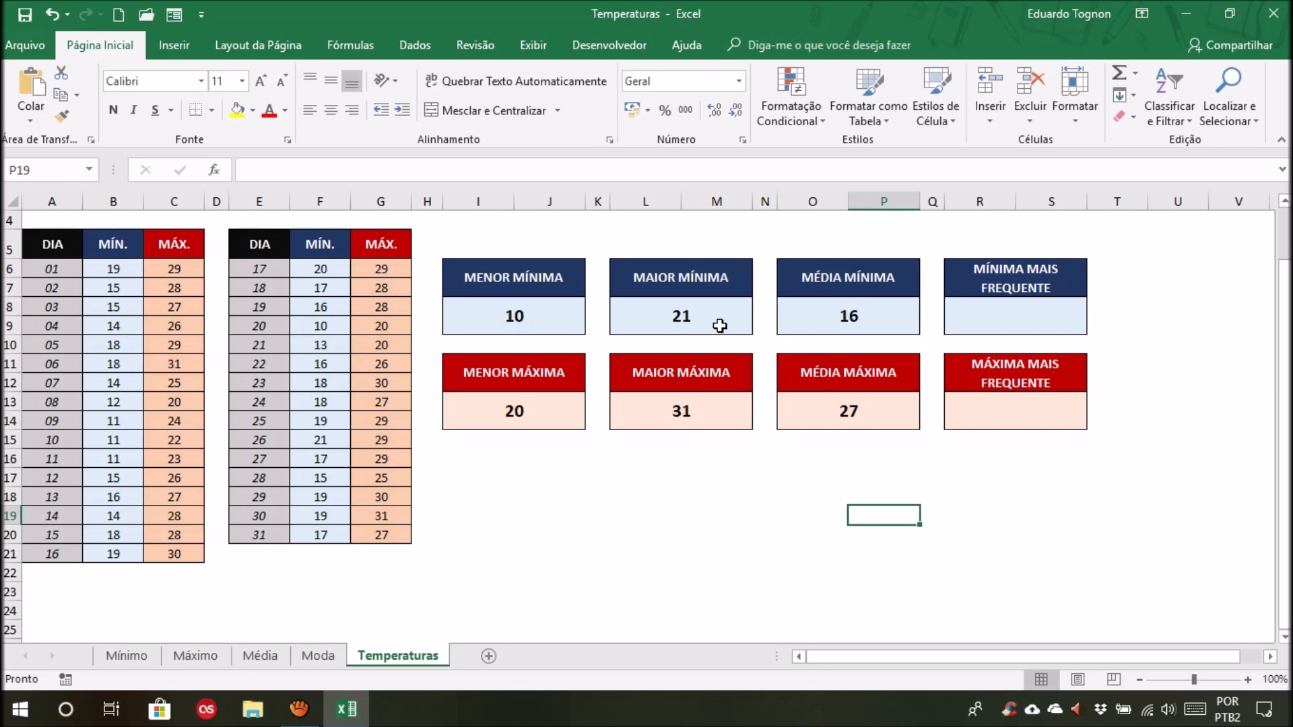
left_click(845, 325)
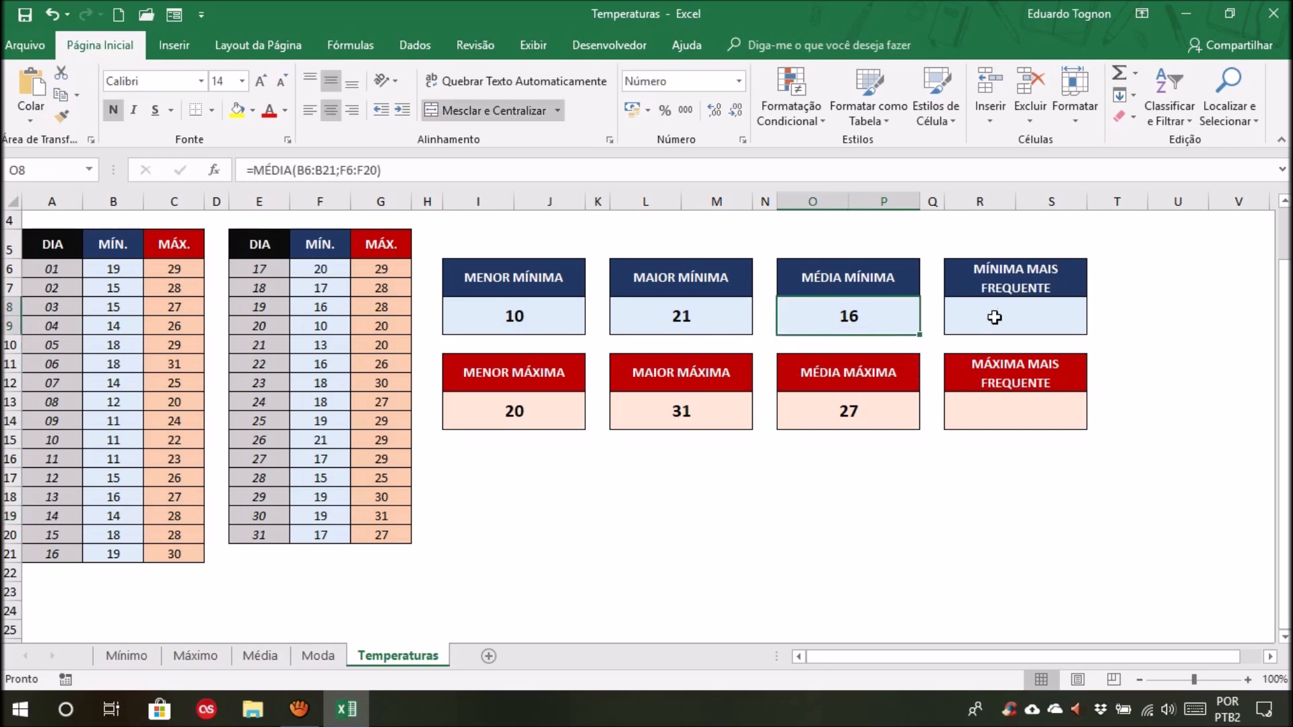
left_click(747, 506)
Start a formula with =modo in merged cell I2 of the Moda sheet
left_click(318, 655)
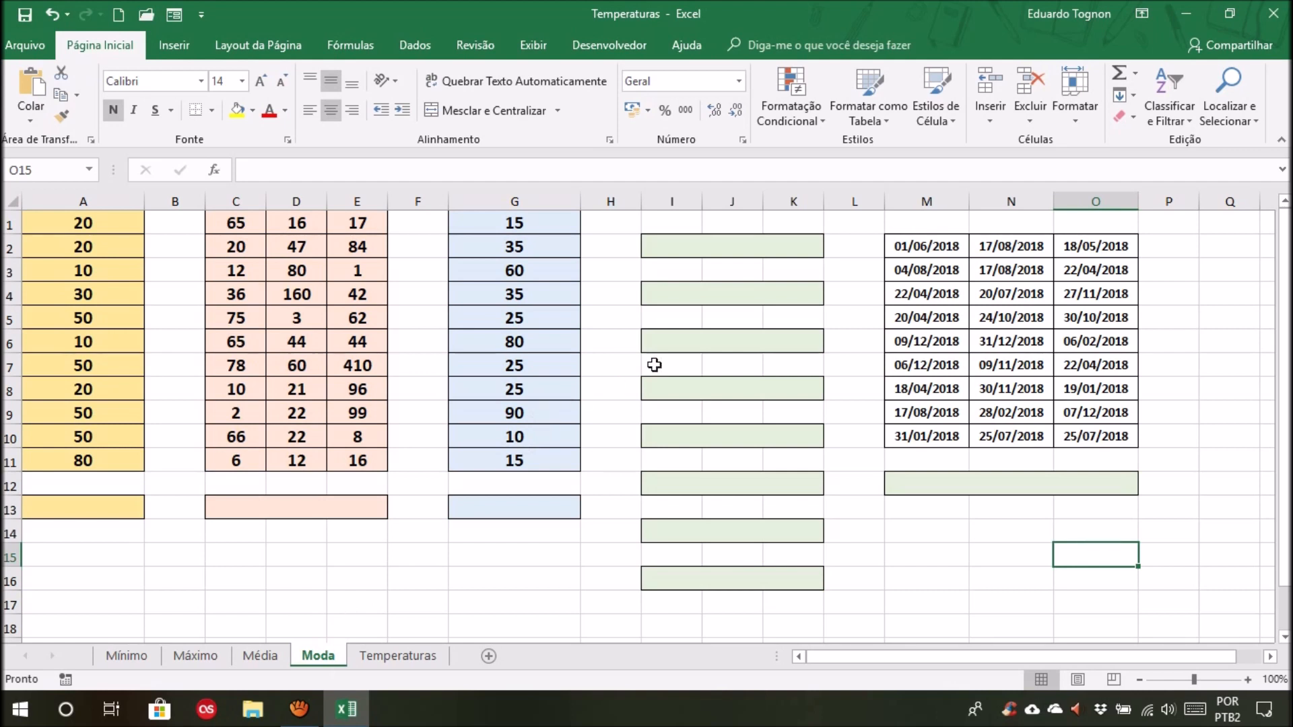
left_click(732, 251)
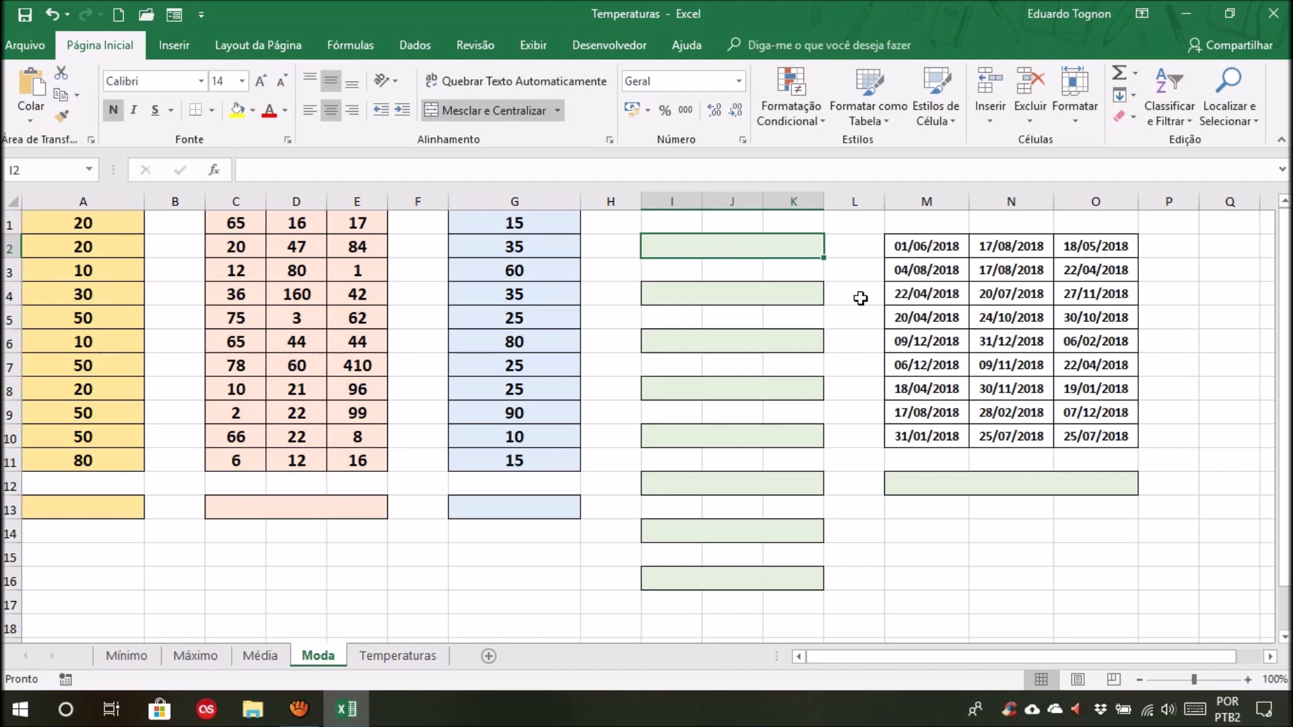
type("=modo")
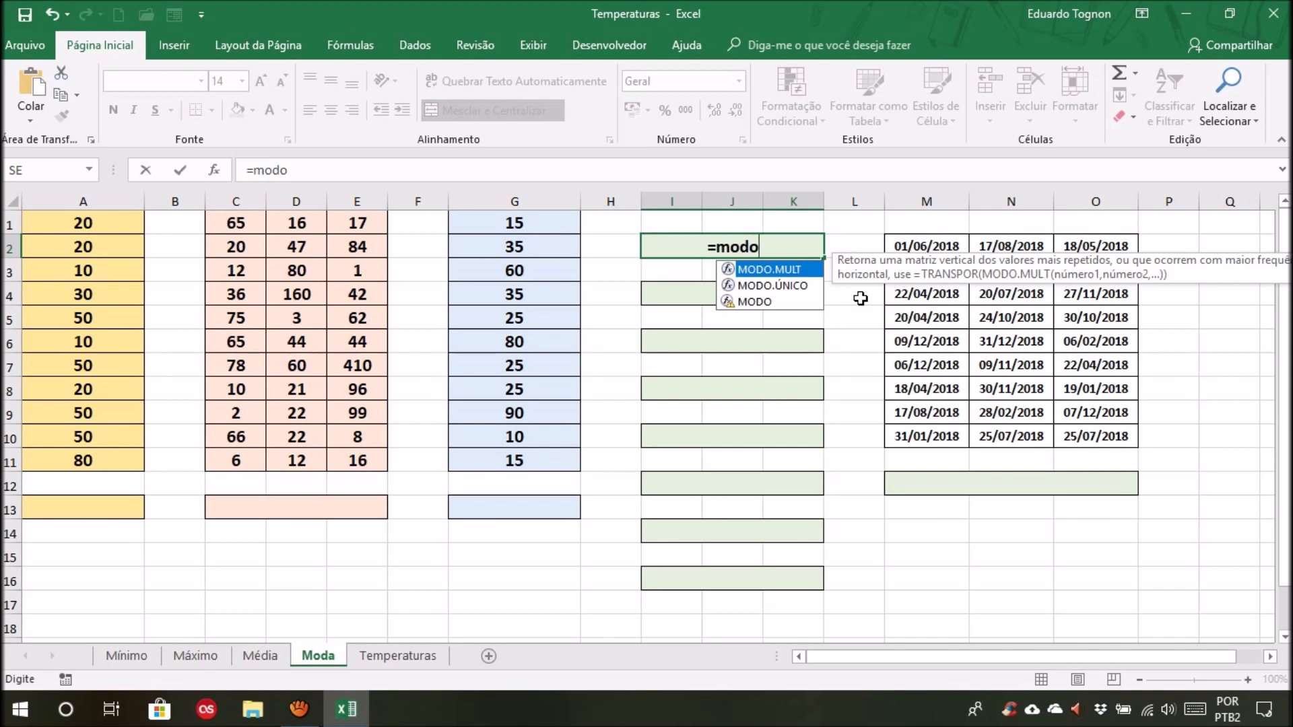
Examine the suggested descriptions of the MODO, MODO.ÚNICO and MODO.MULT functions to compare them
left_click(755, 302)
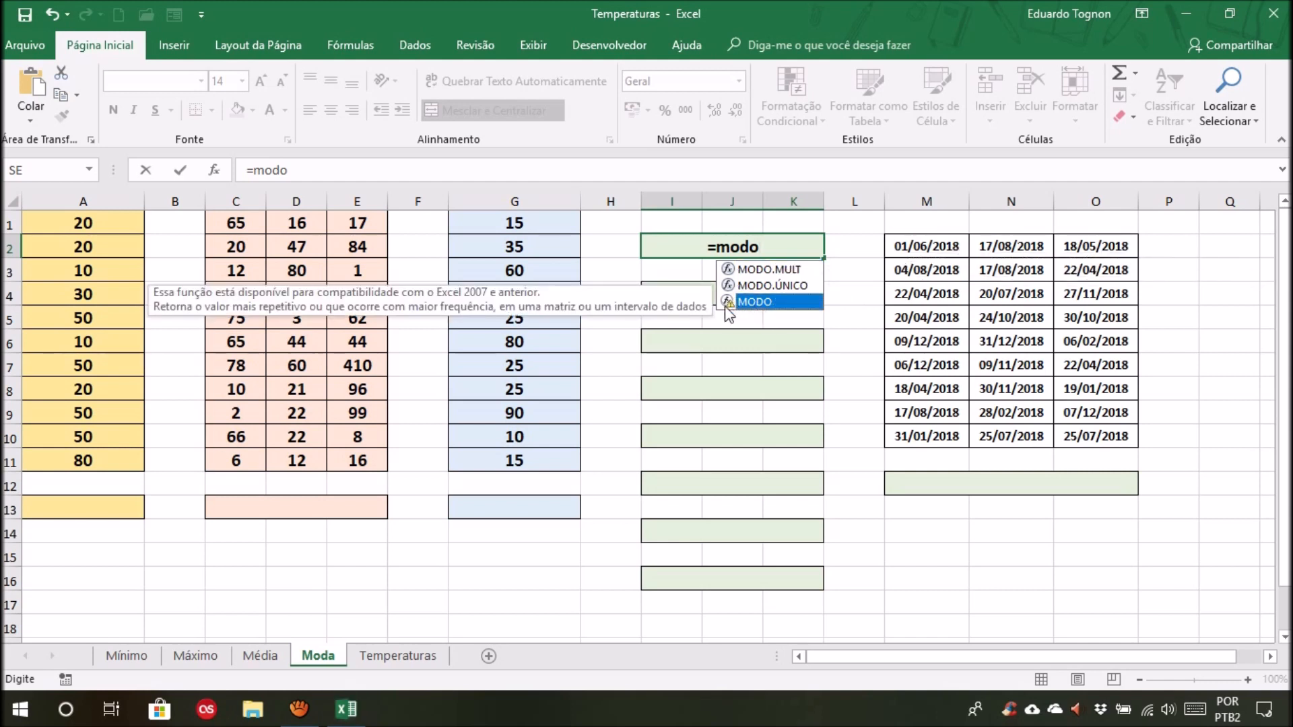
left_click(757, 287)
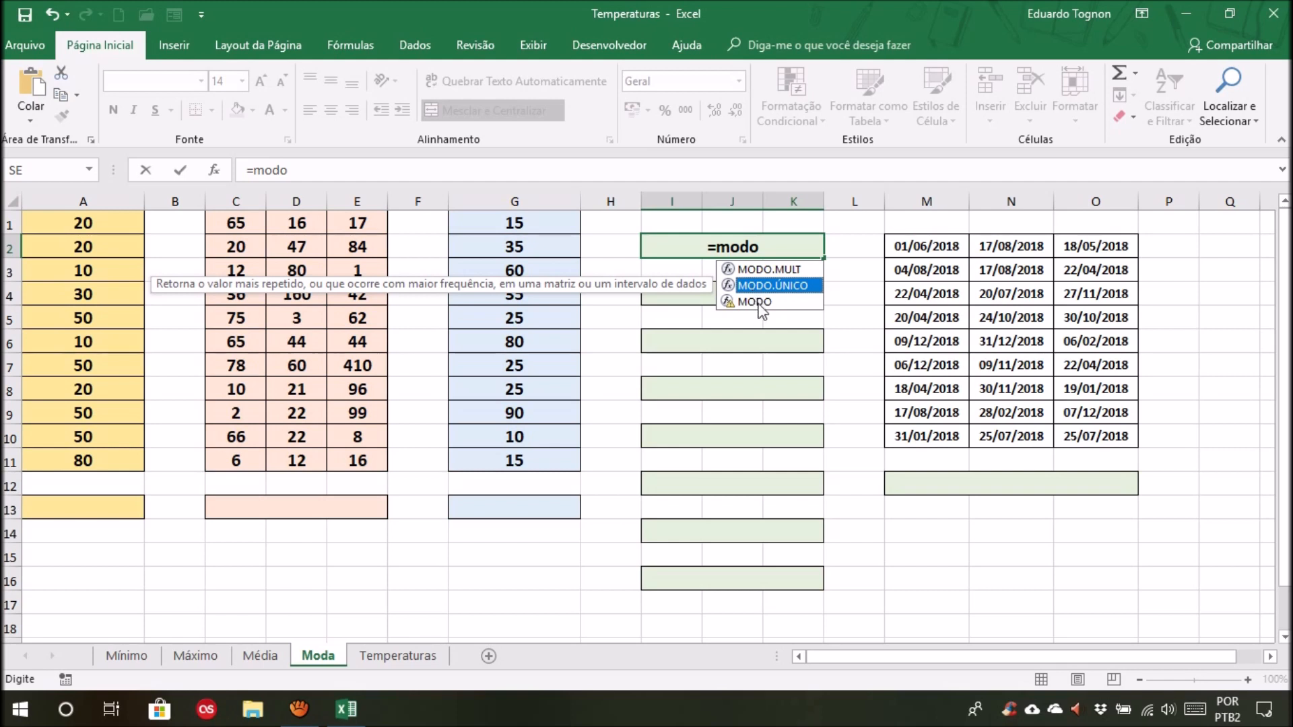
left_click(762, 303)
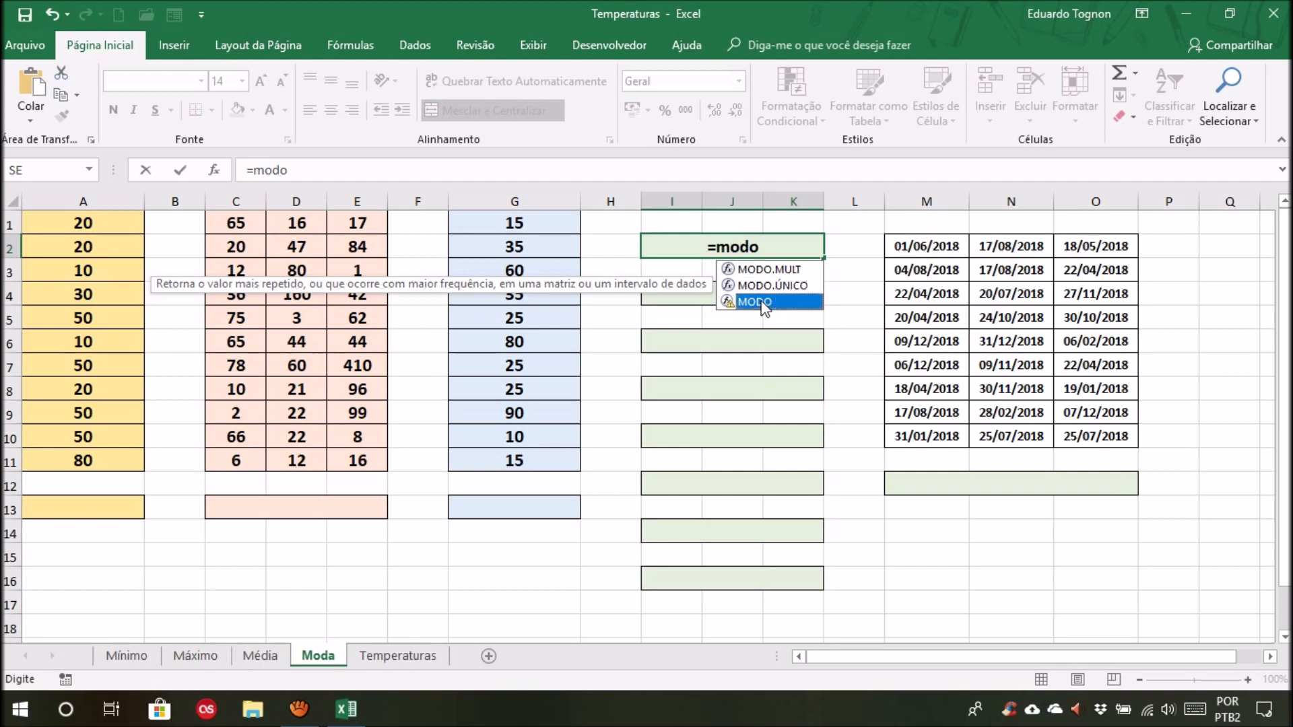
left_click(765, 288)
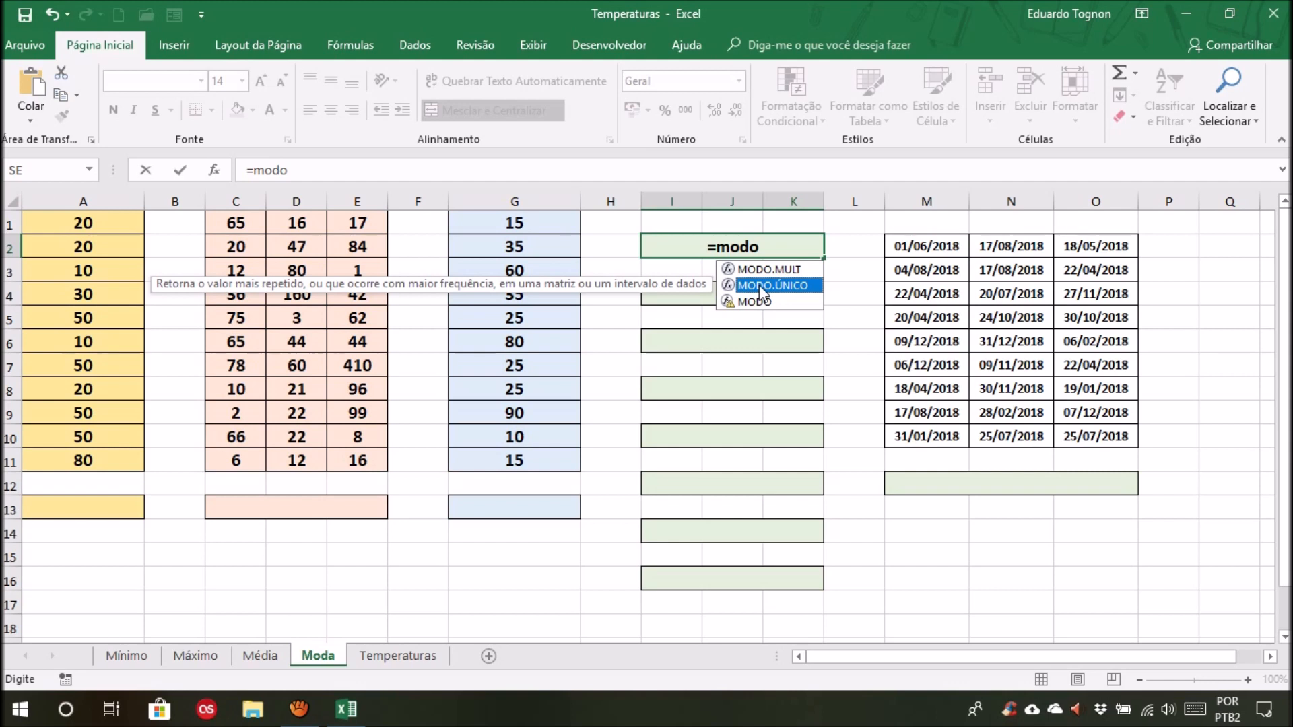
left_click(773, 271)
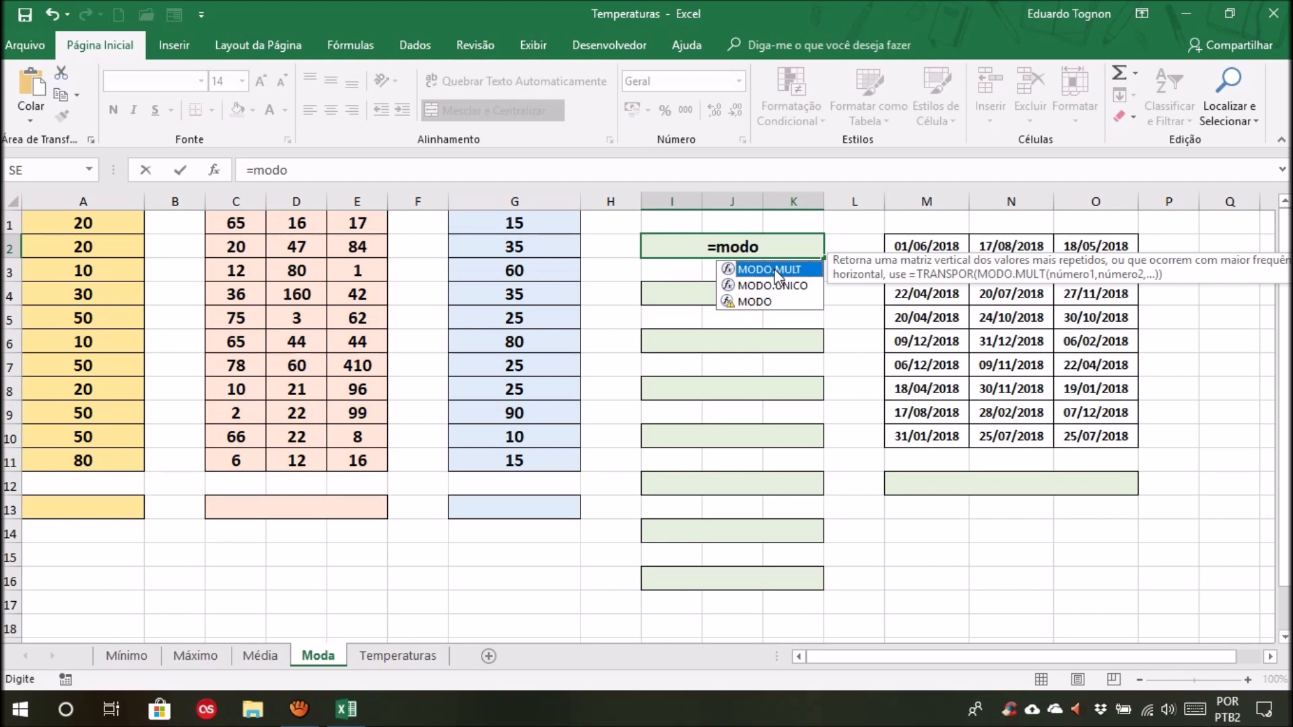
left_click(760, 302)
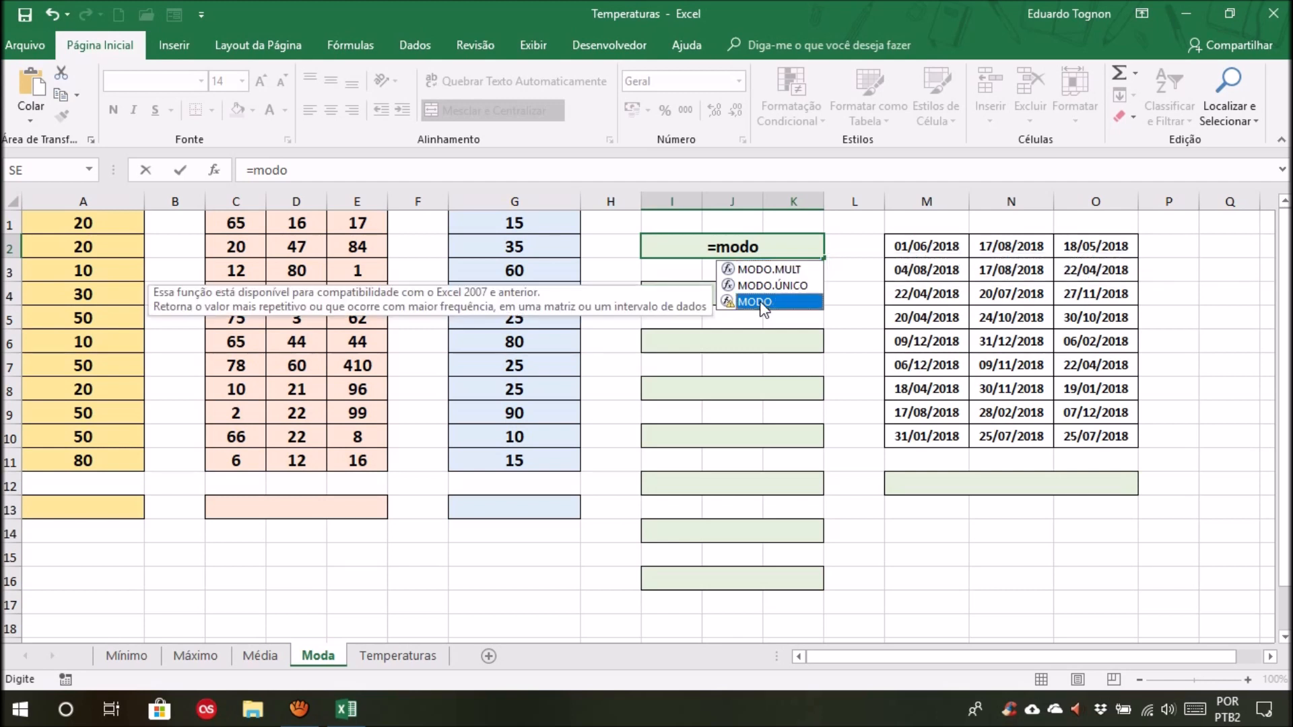
left_click(760, 285)
left_click(762, 299)
left_click(778, 286)
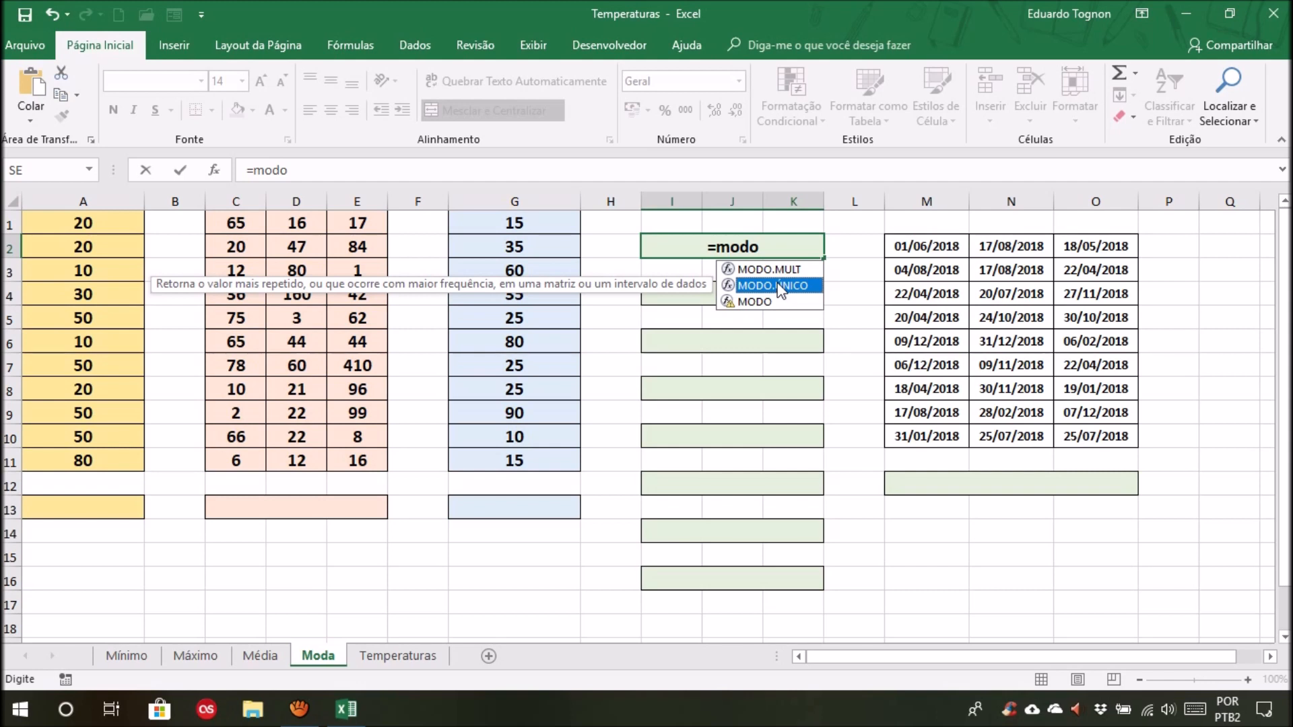
left_click(770, 303)
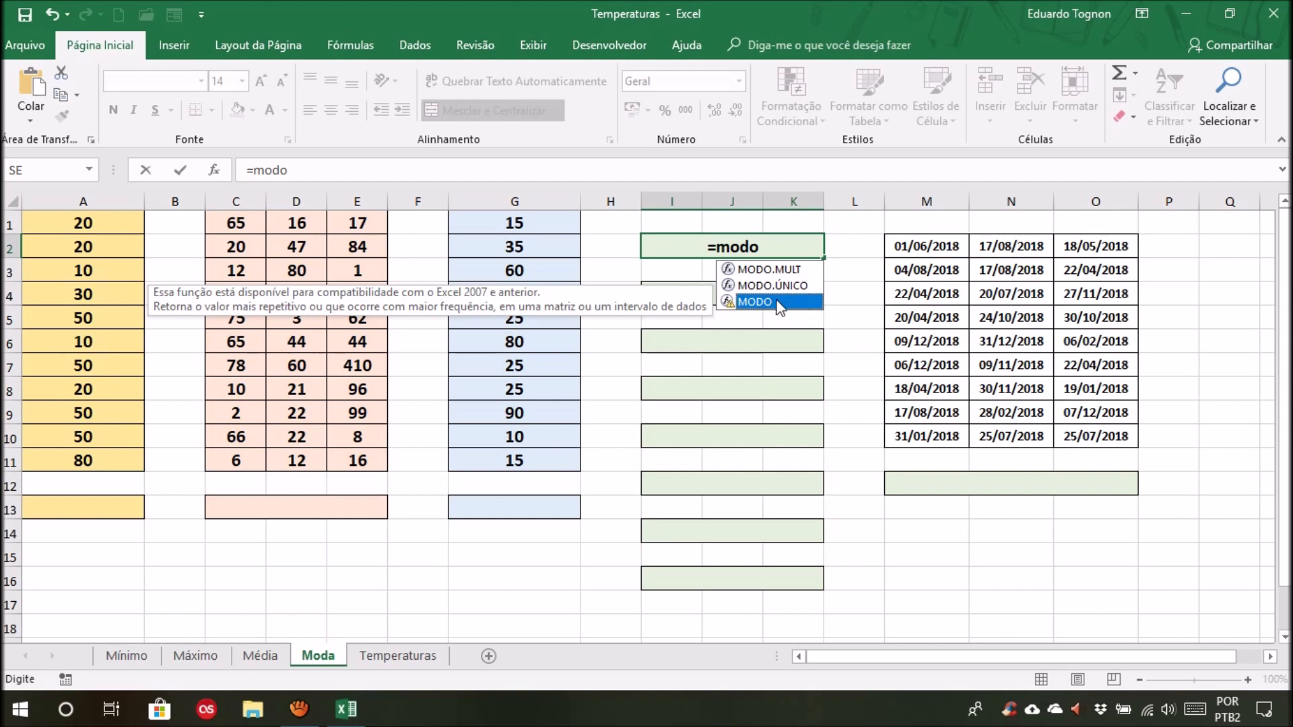
Choose the MODO function and complete the formula in I2 as =MODO(10;20;30;20;50;60)
double_click(759, 303)
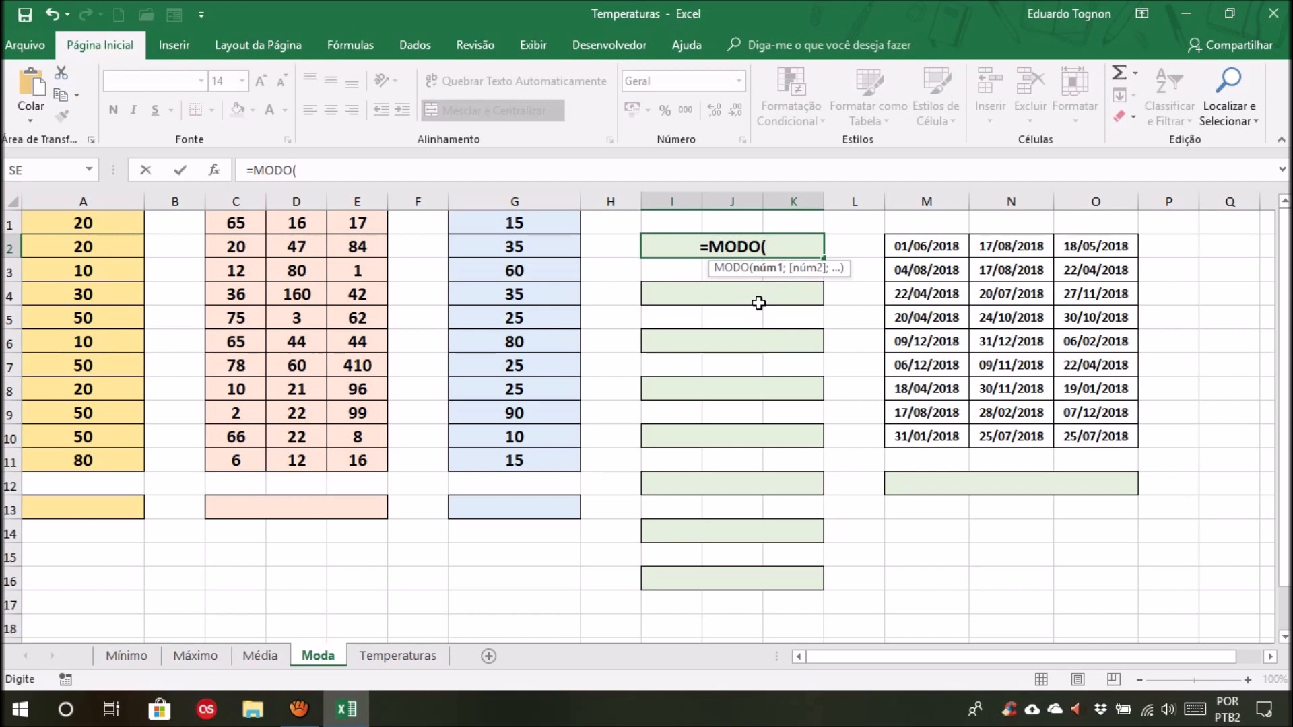
type("10;20;30;20")
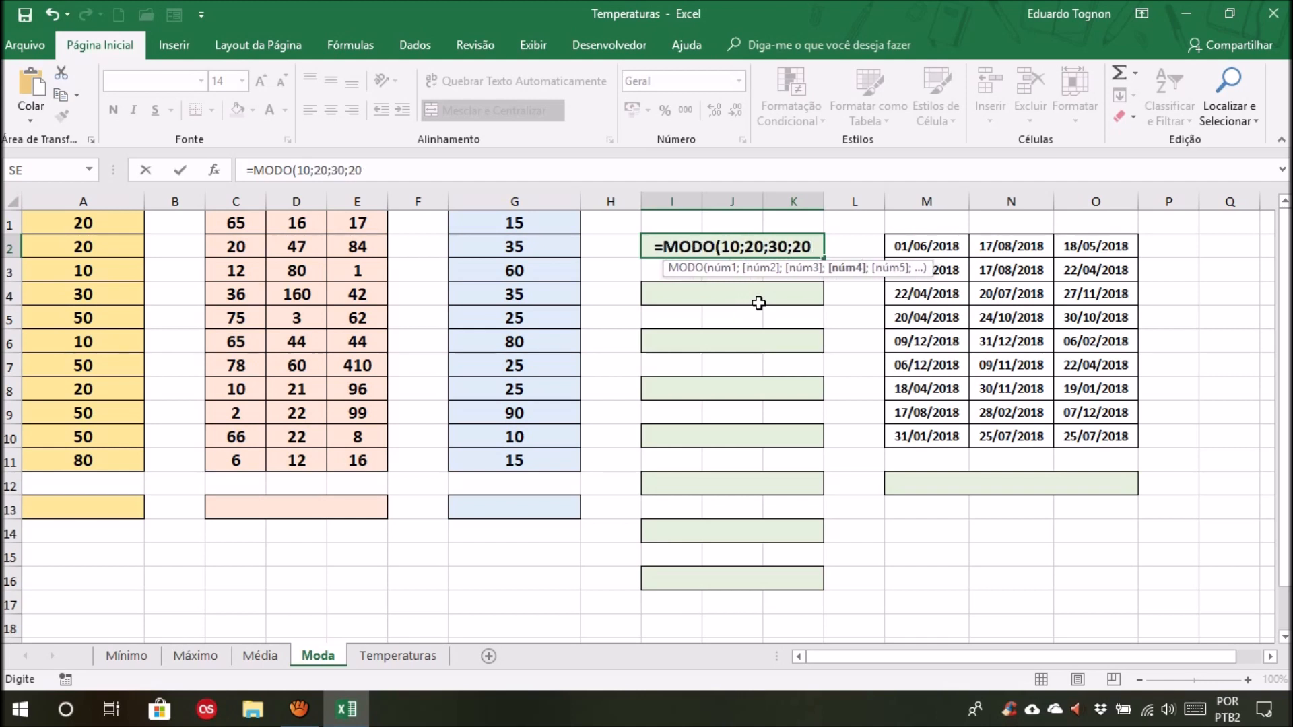
type(";50;60")
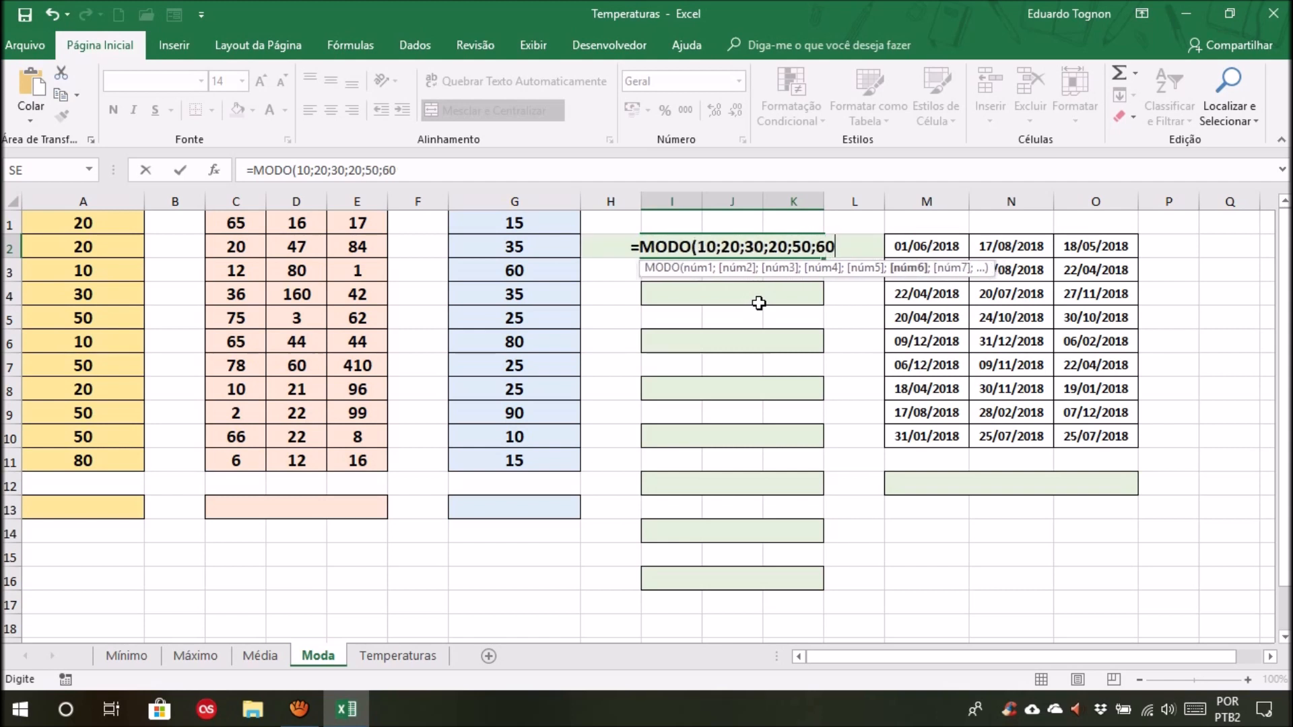
type(")")
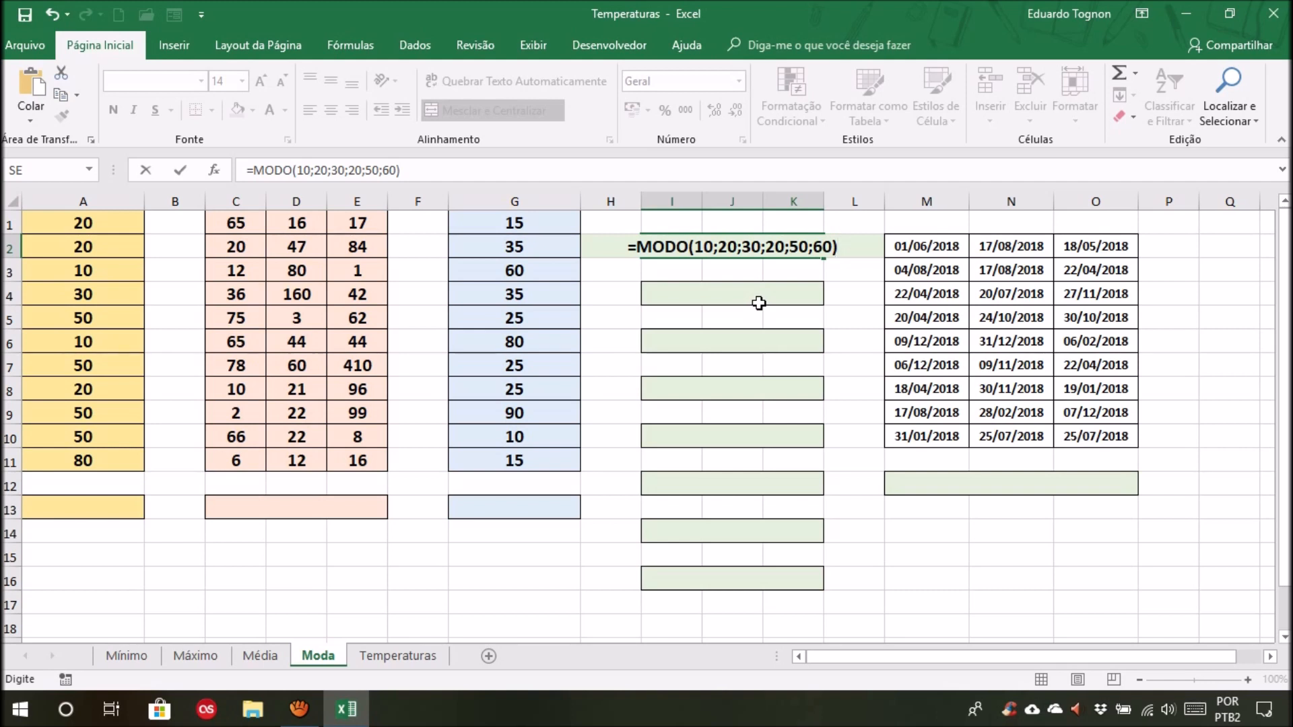
key("Return")
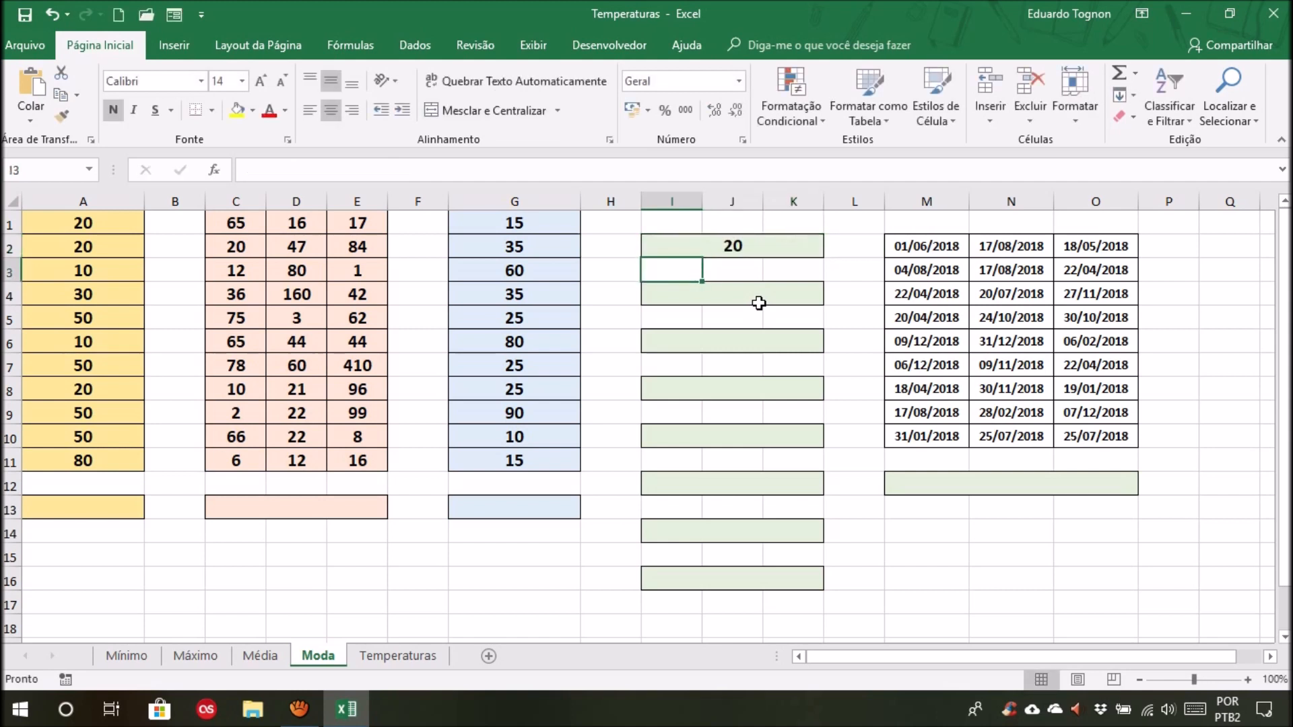
left_click(753, 246)
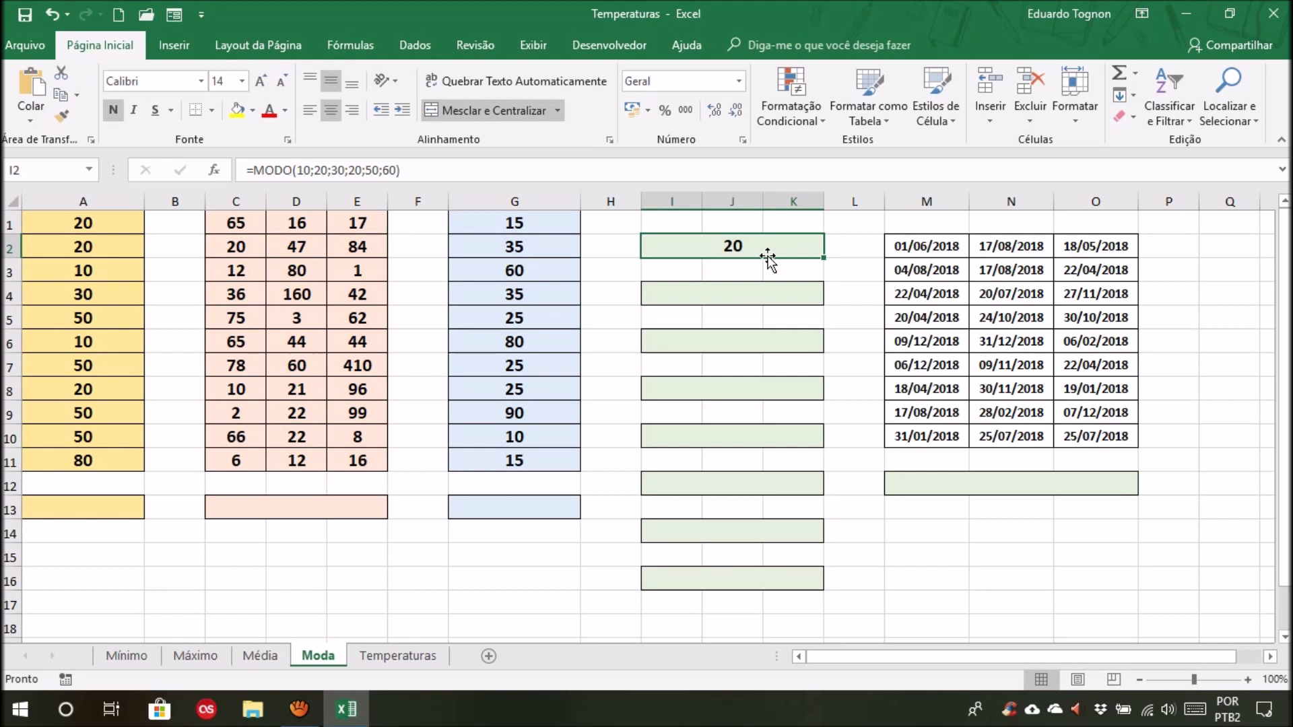
Enter the formula =modo.único(40;50;10;60;50;50;10) in merged cell I4
left_click(782, 299)
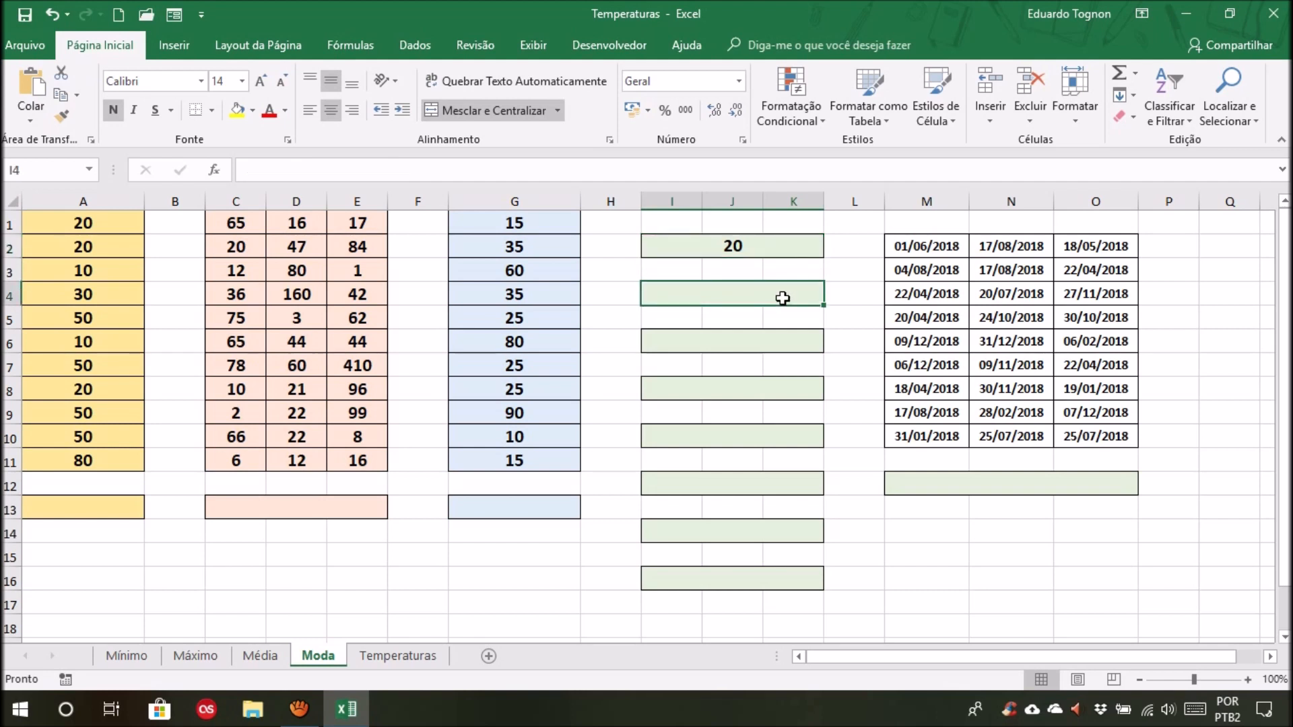
type("=modo")
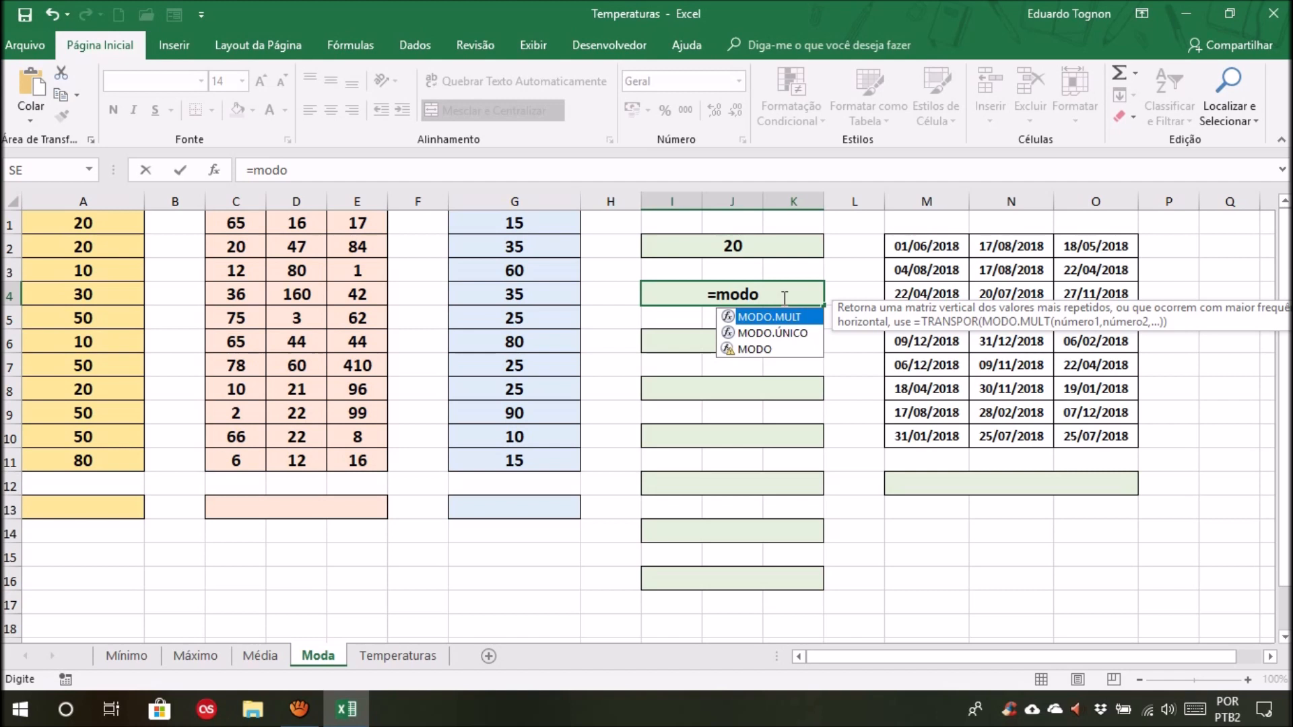
type(".[")
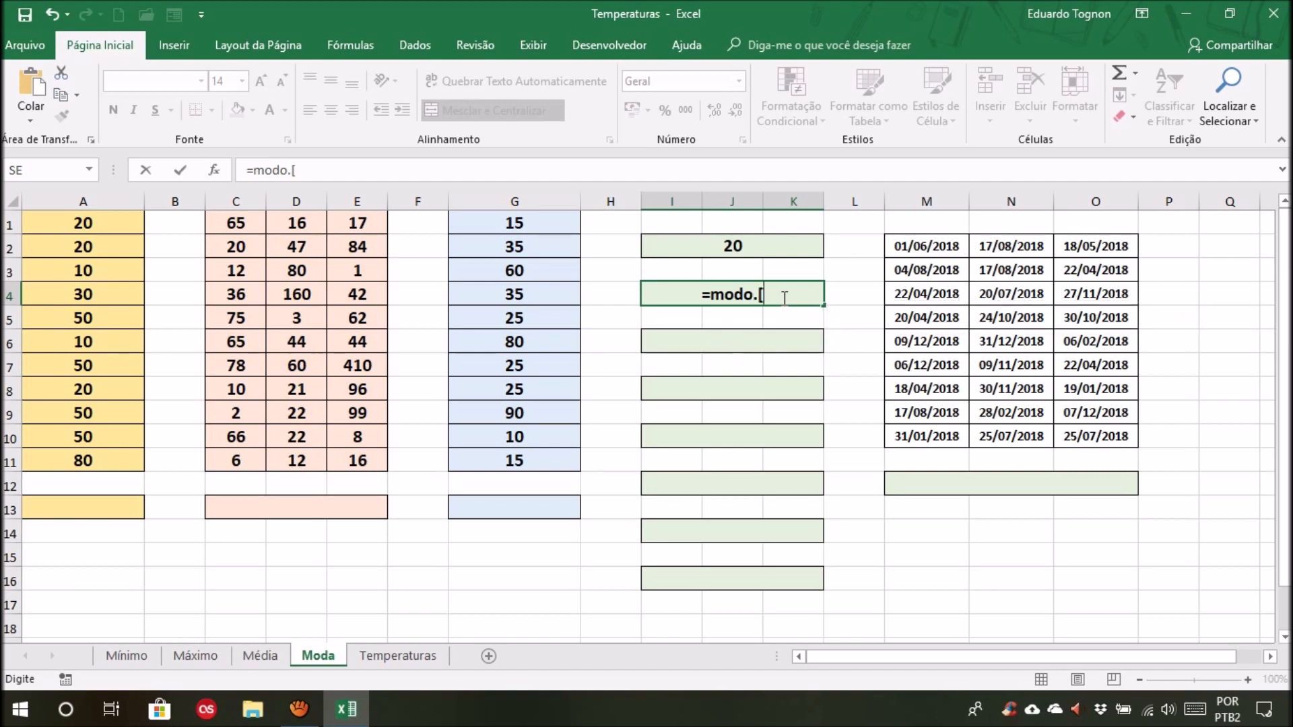
key("BackSpace")
type("único")
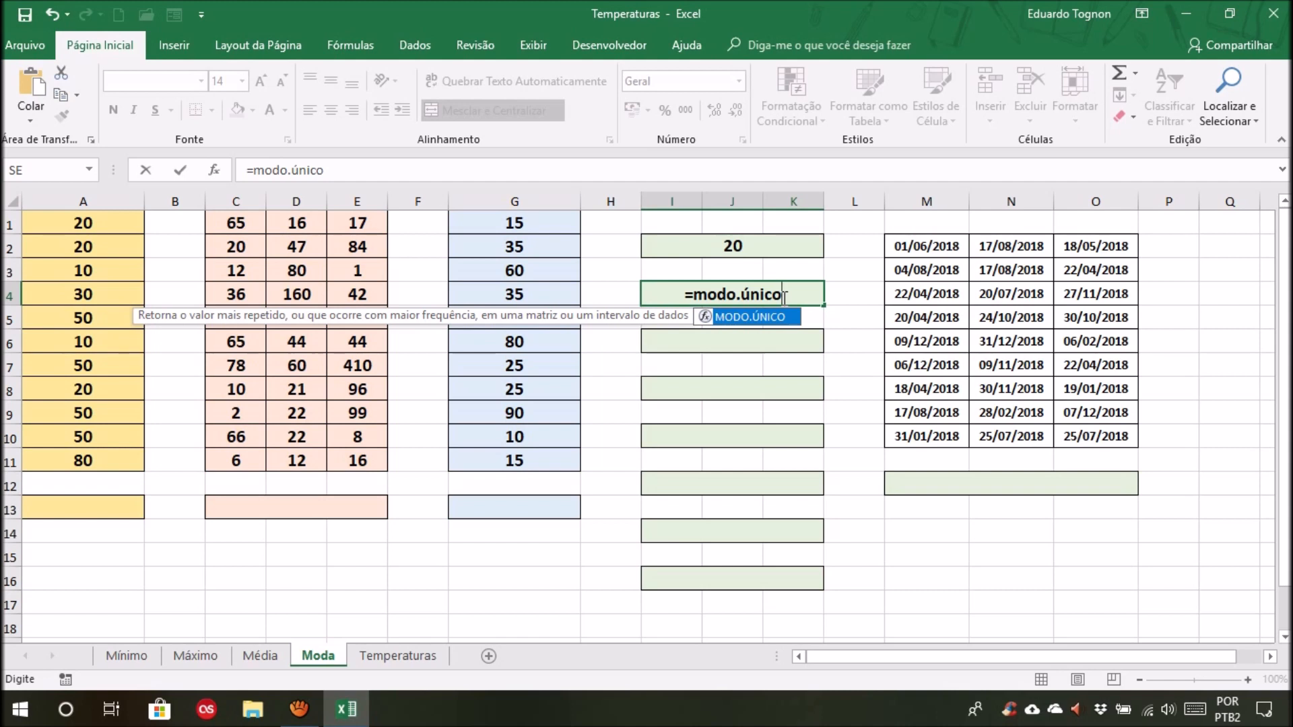
type("(")
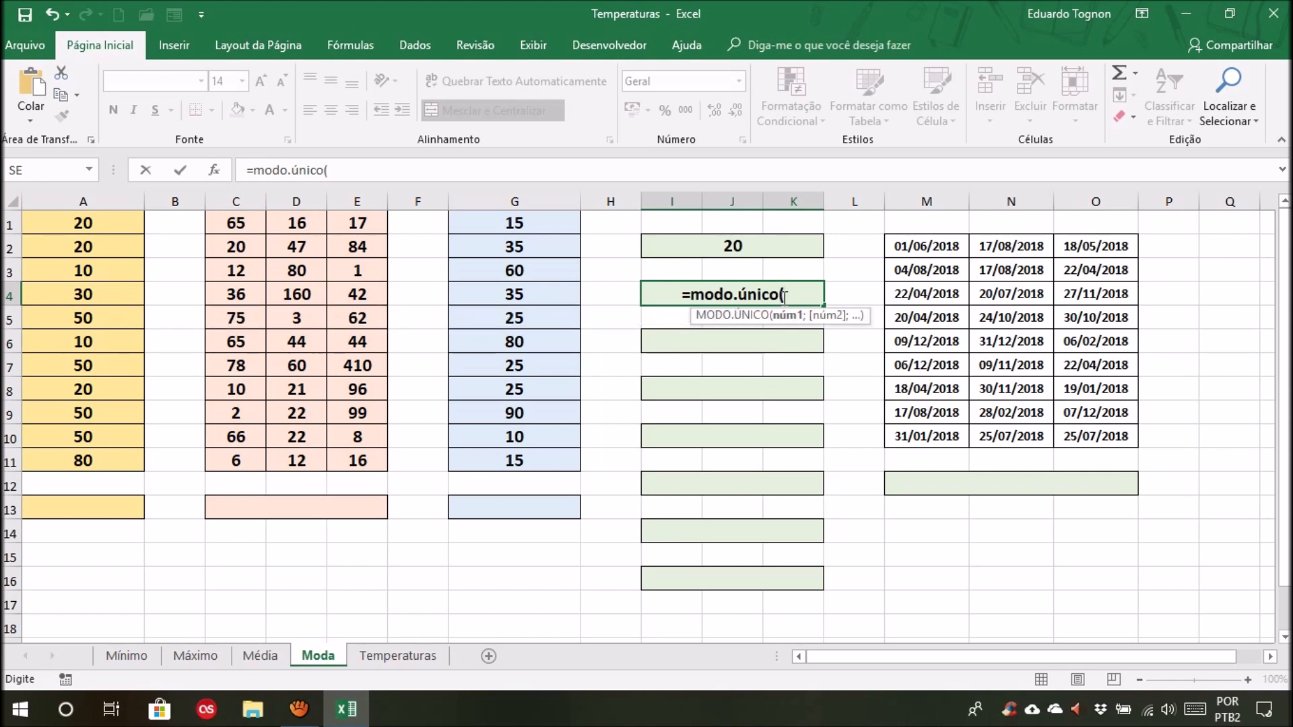
type("40;50;10;60;")
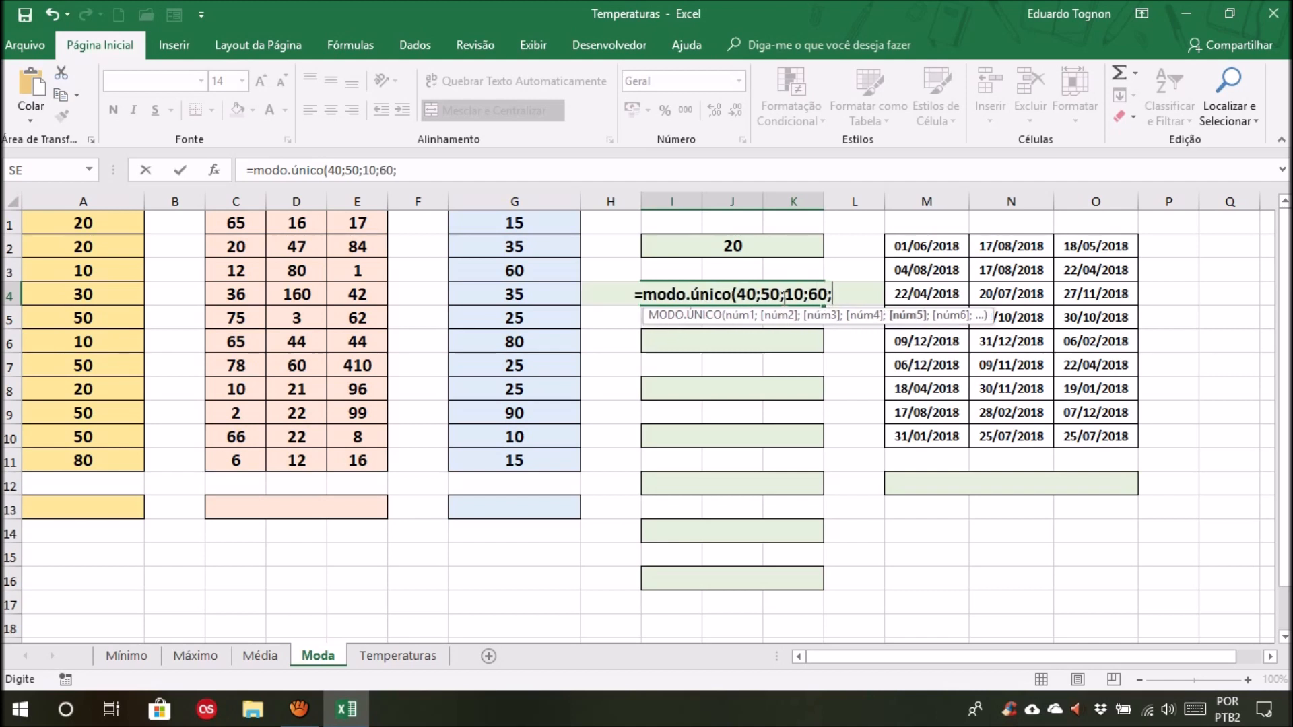
type("50;50;10")
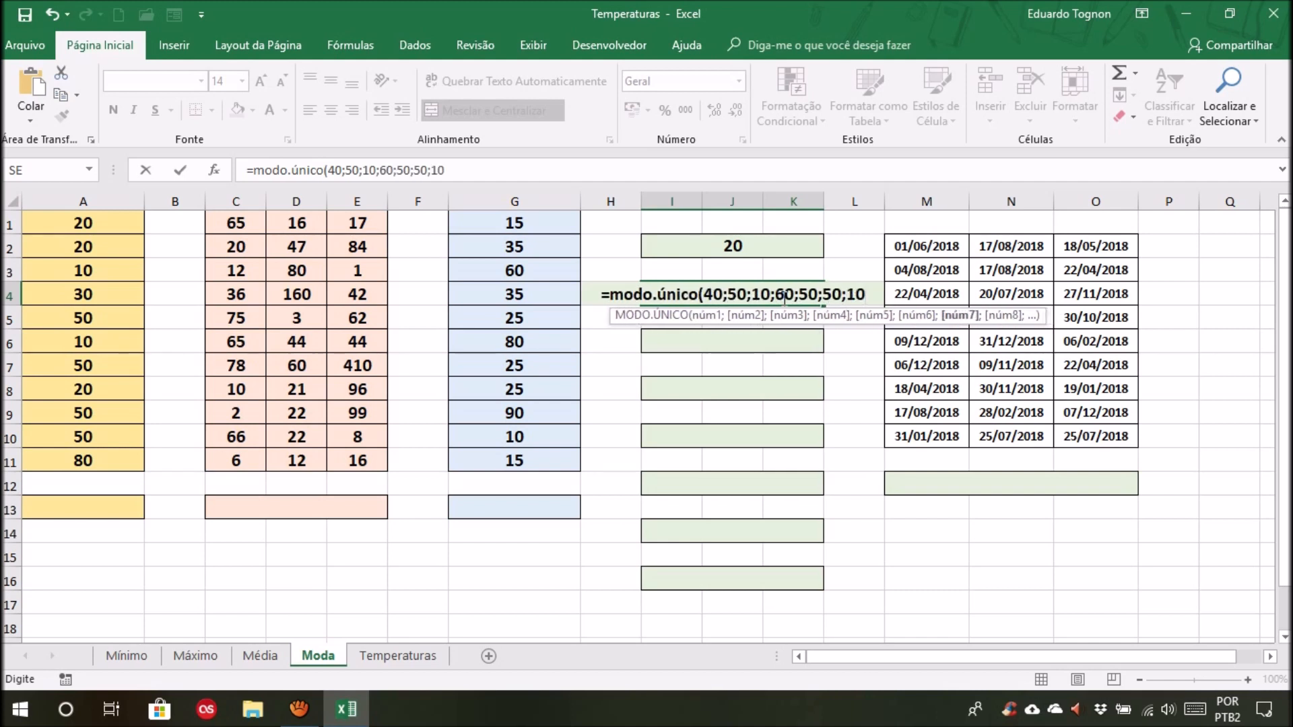
type(")")
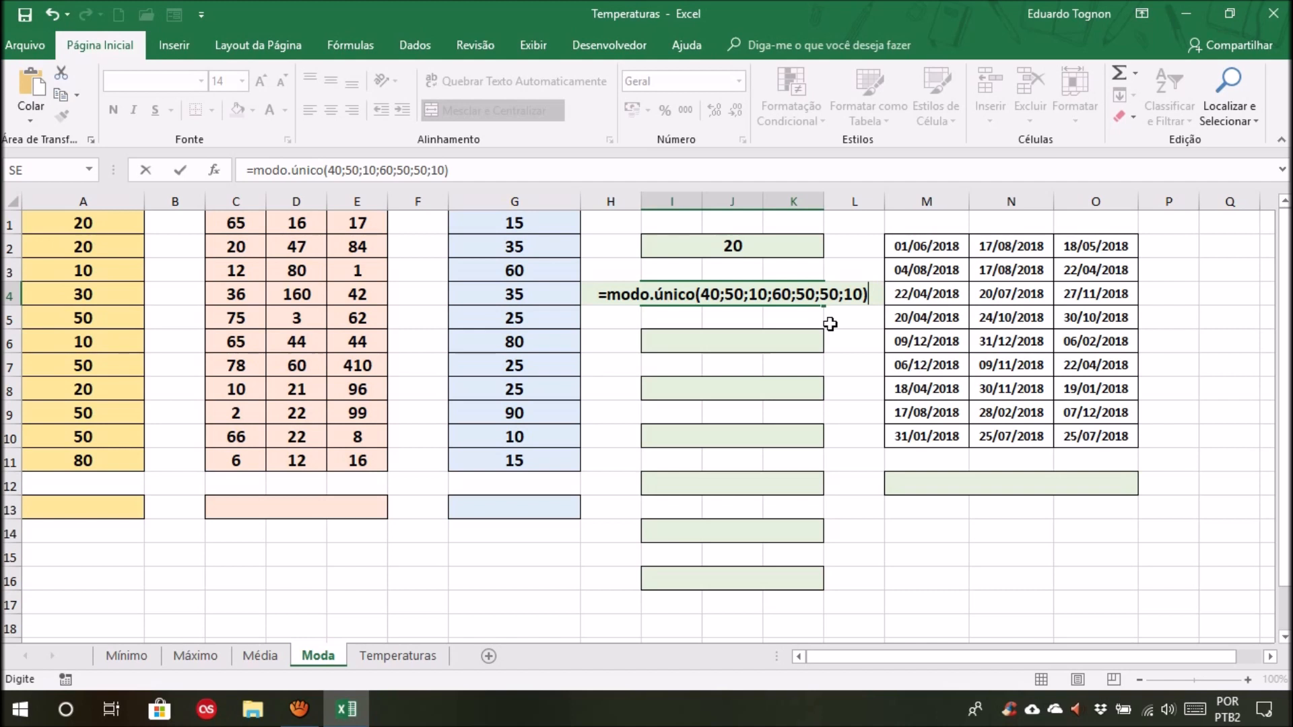
key("Return")
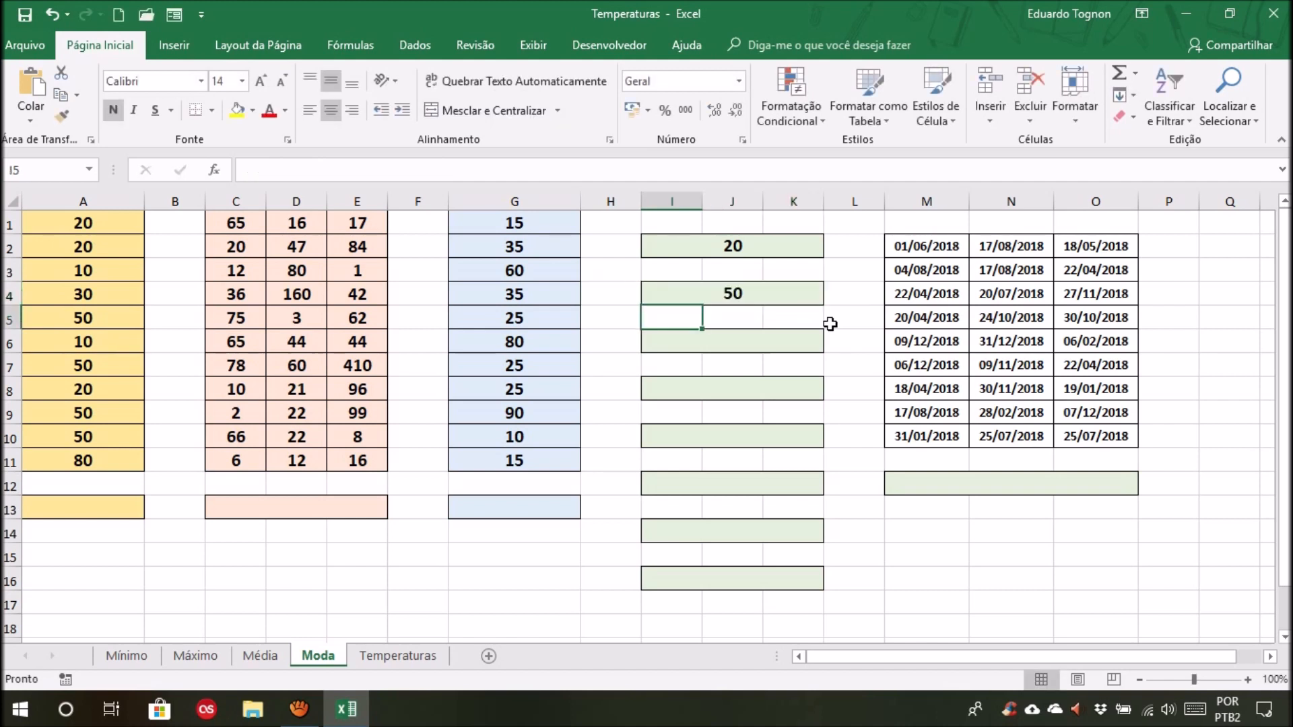
Compare the MODO formula in I2 with the MODO.ÚNICO formula in I4
left_click(781, 288)
left_click(746, 246)
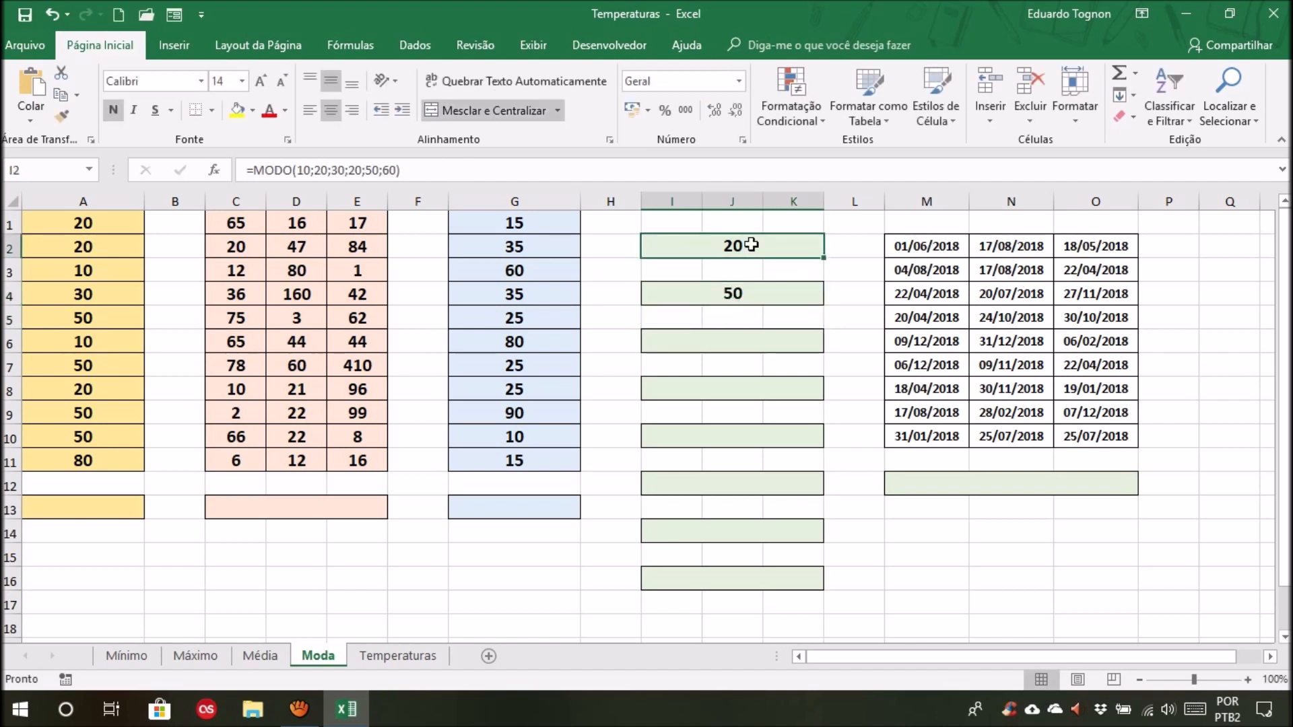
left_click(707, 290)
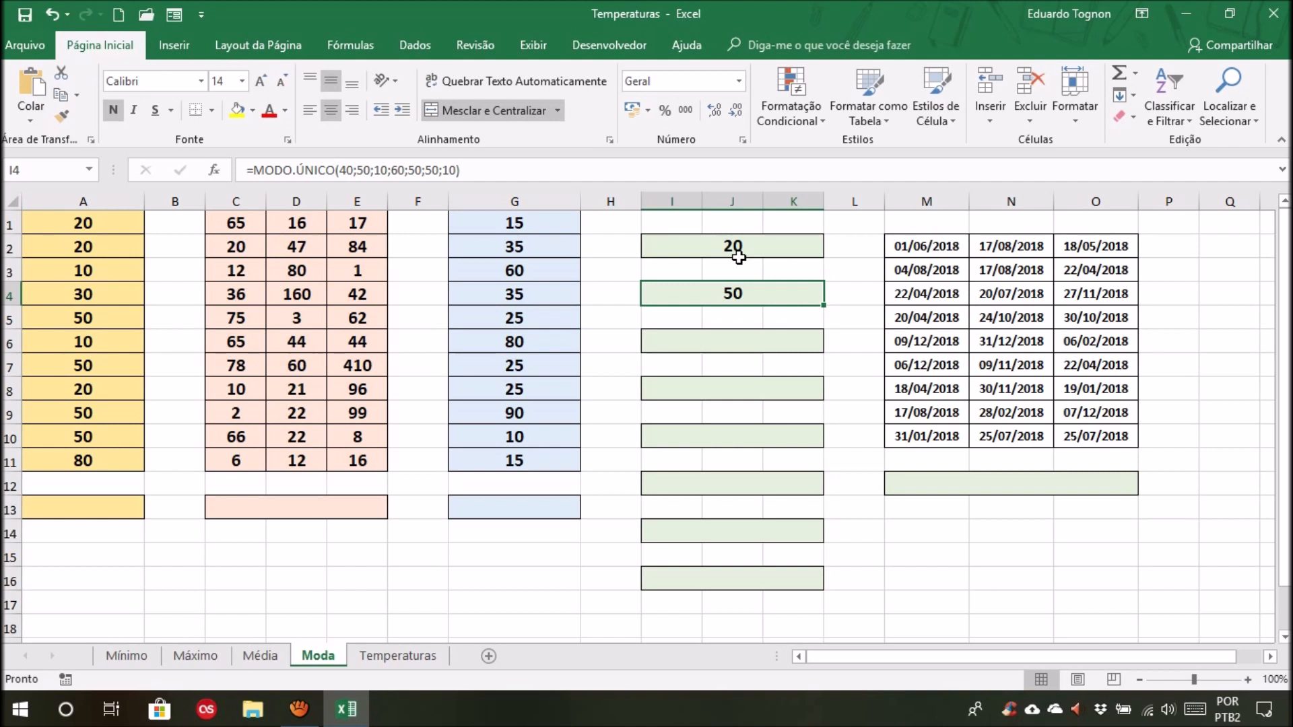
Enter the formula =modo(2,56;5,21;2,56;8,9;7,45) in merged cell I6
left_click(777, 345)
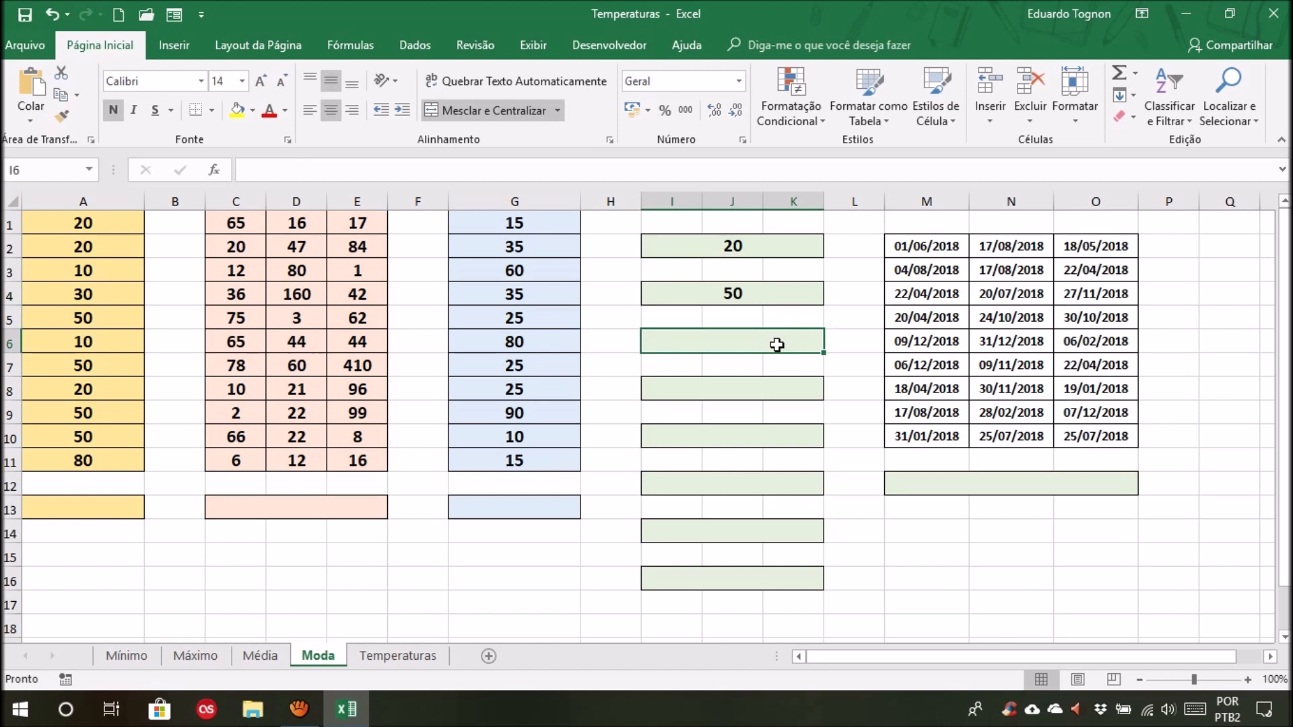
type("=modo")
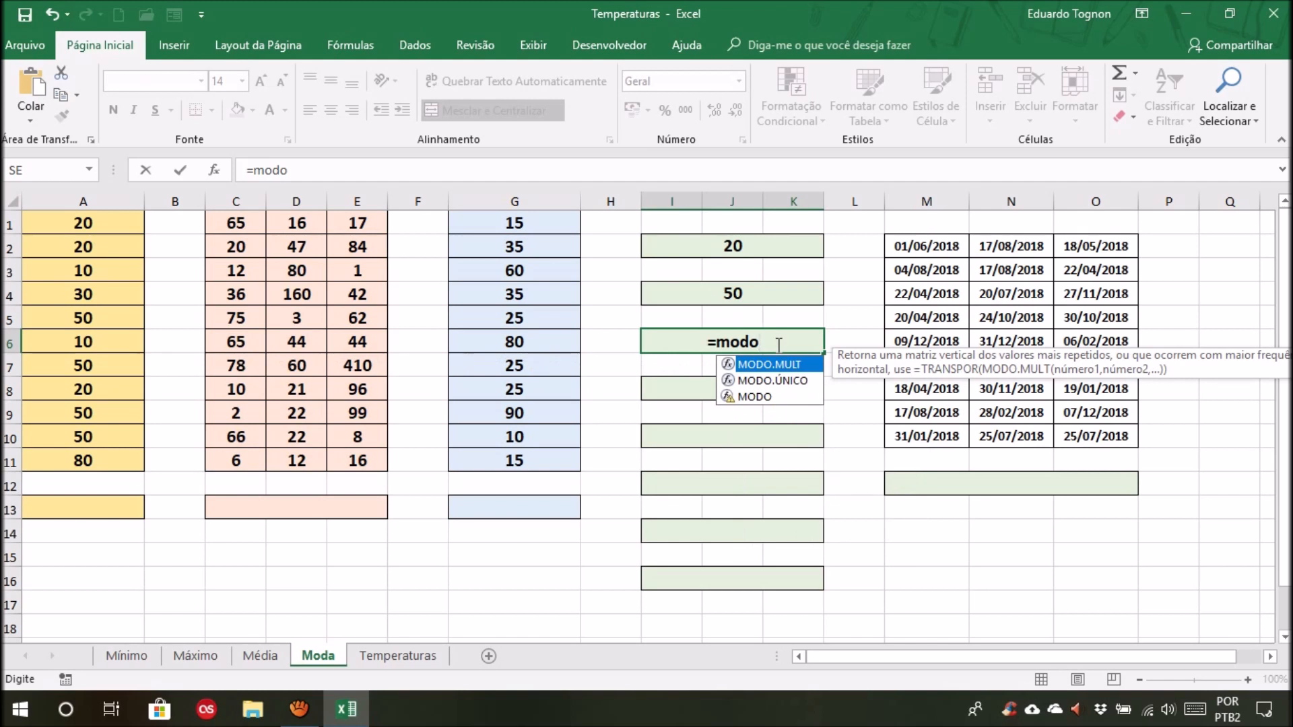
type("(")
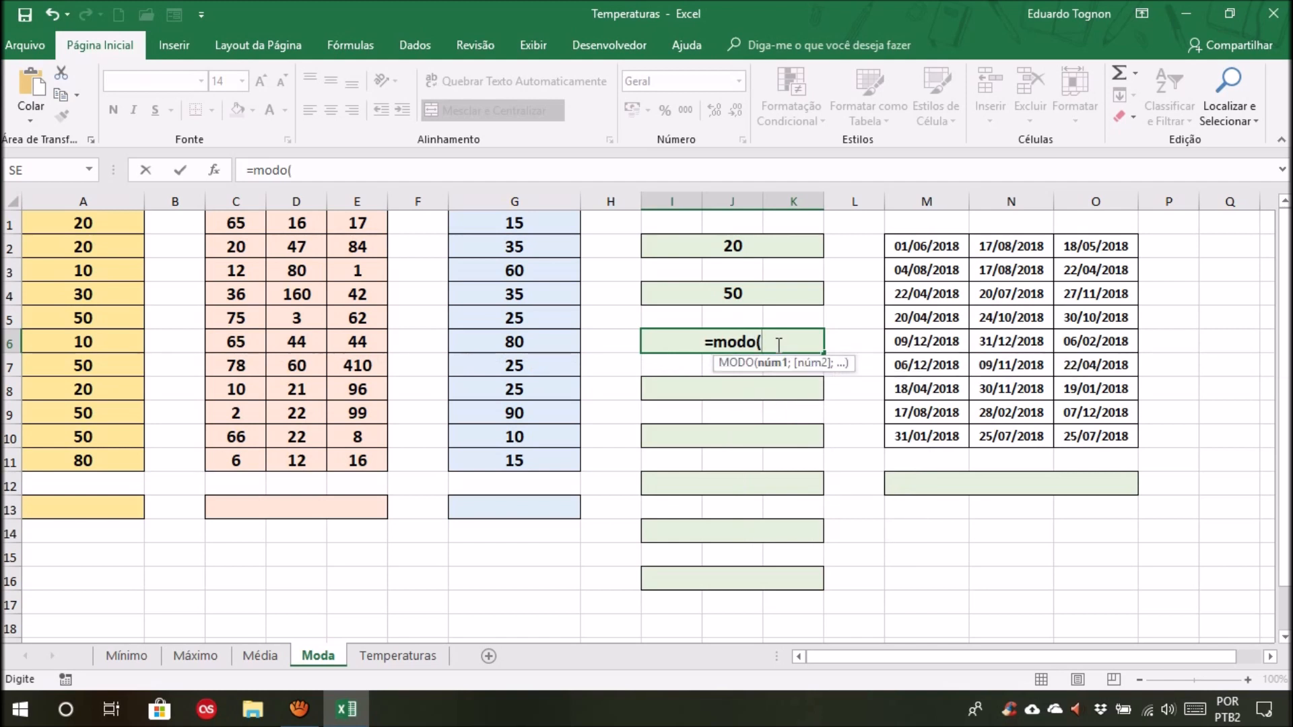
type("2,56")
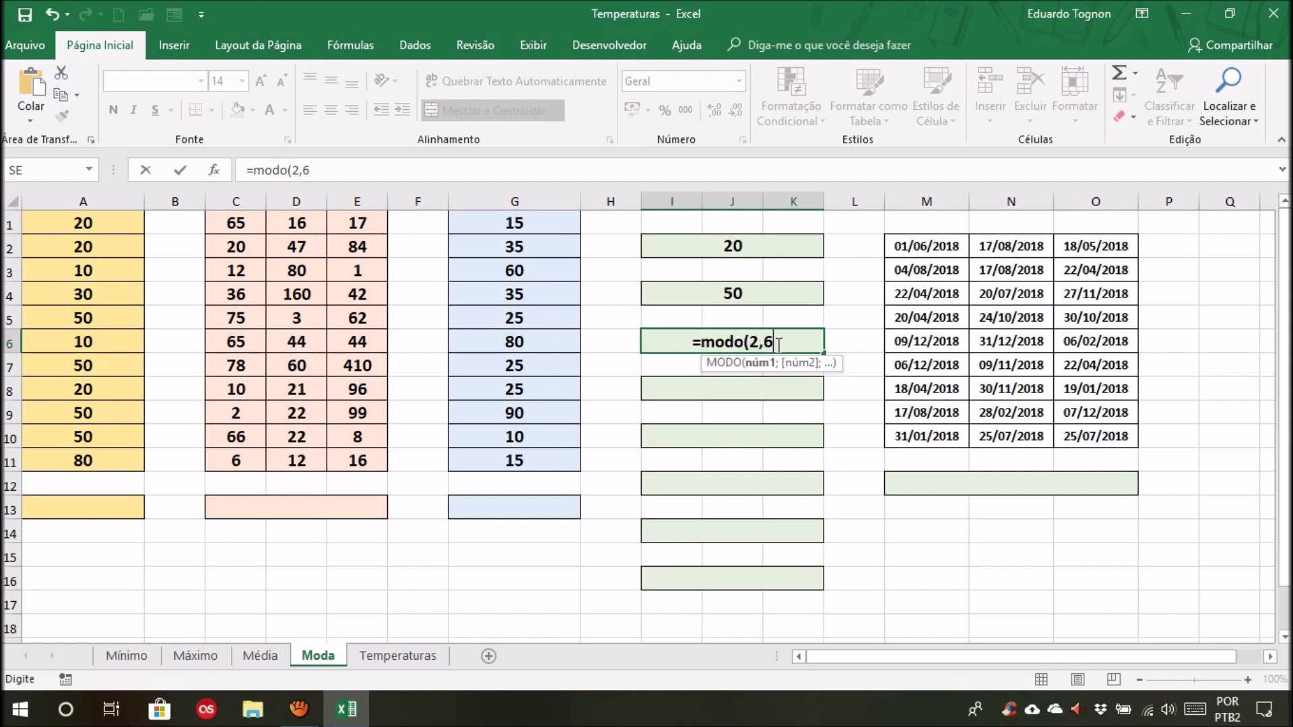
type(";5,21;2,56;8,9;7,45")
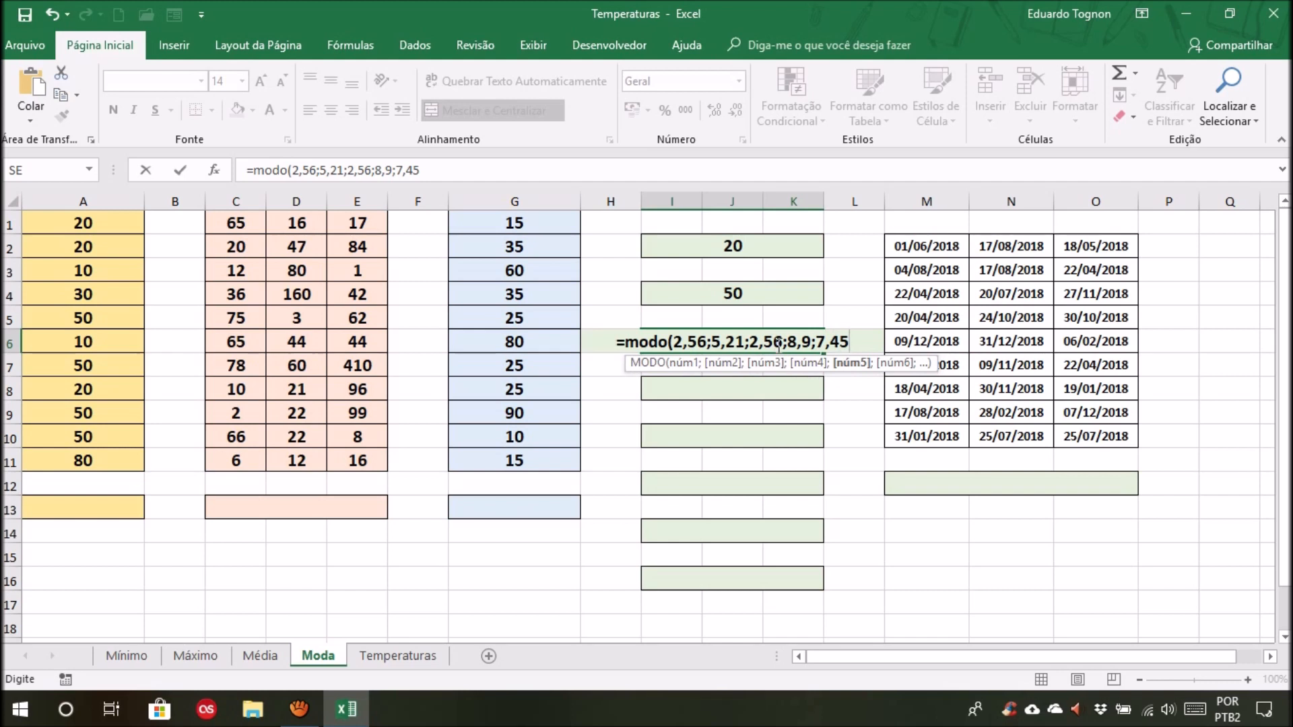
type(")")
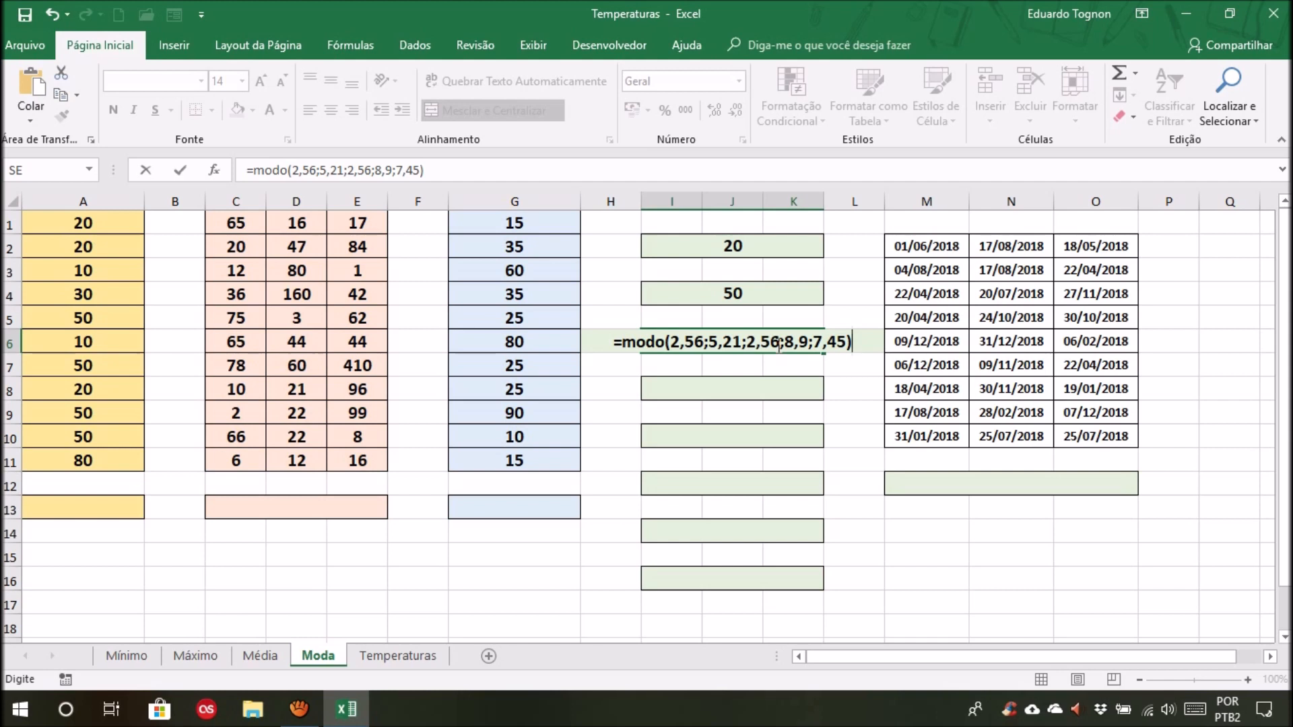
key("Return")
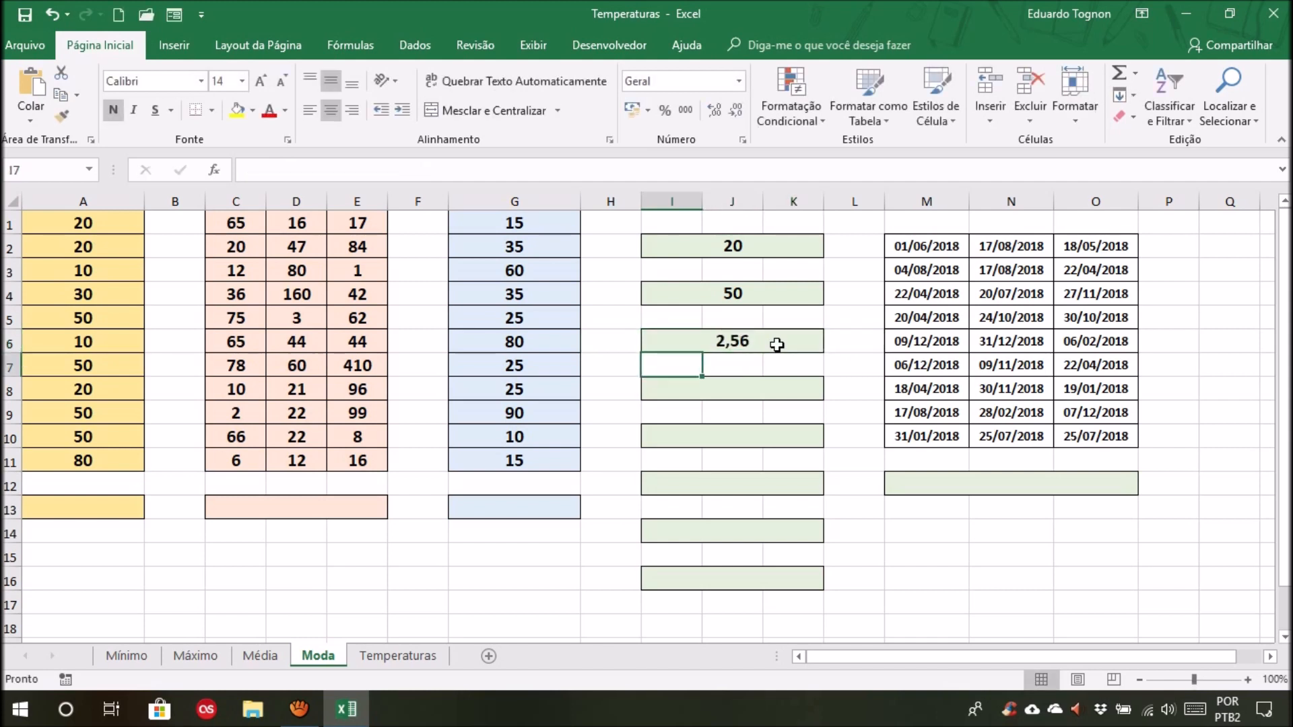
Vary the number of decimal places shown in I6, first fewer and then more, and leave it at two decimals
left_click(777, 345)
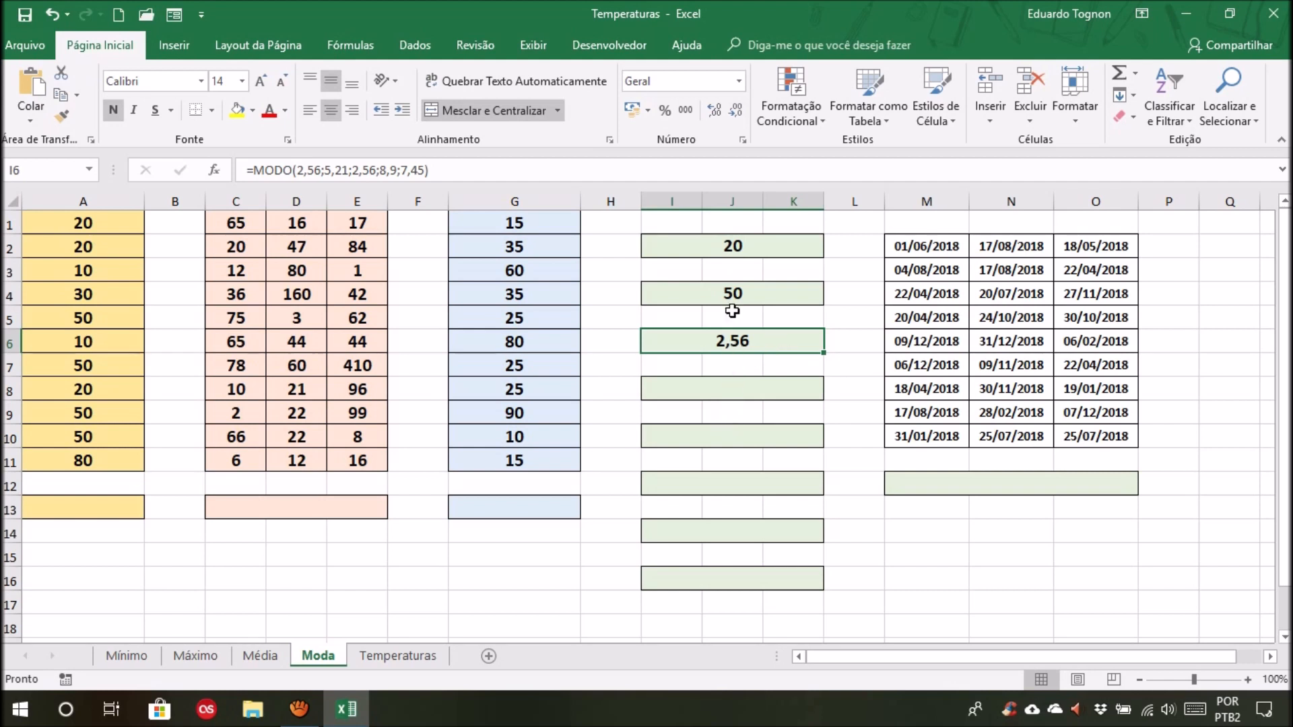
left_click(736, 108)
left_click(736, 109)
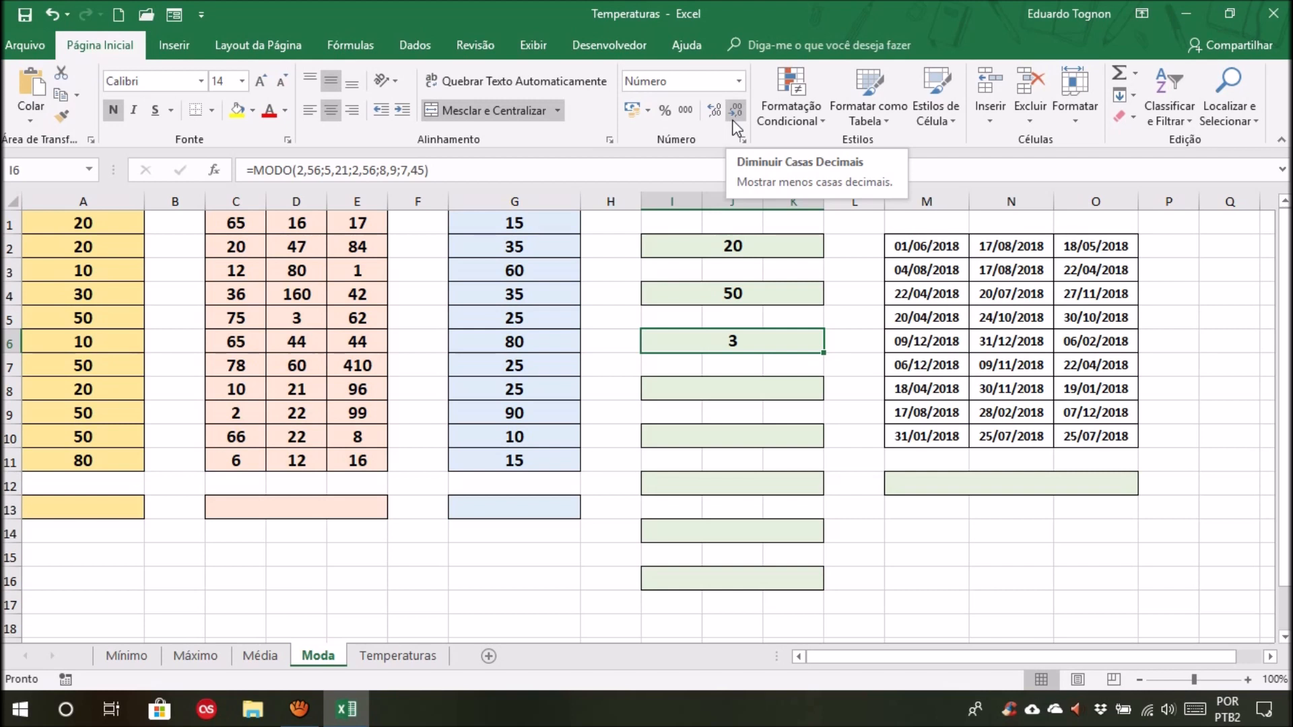
left_click(715, 113)
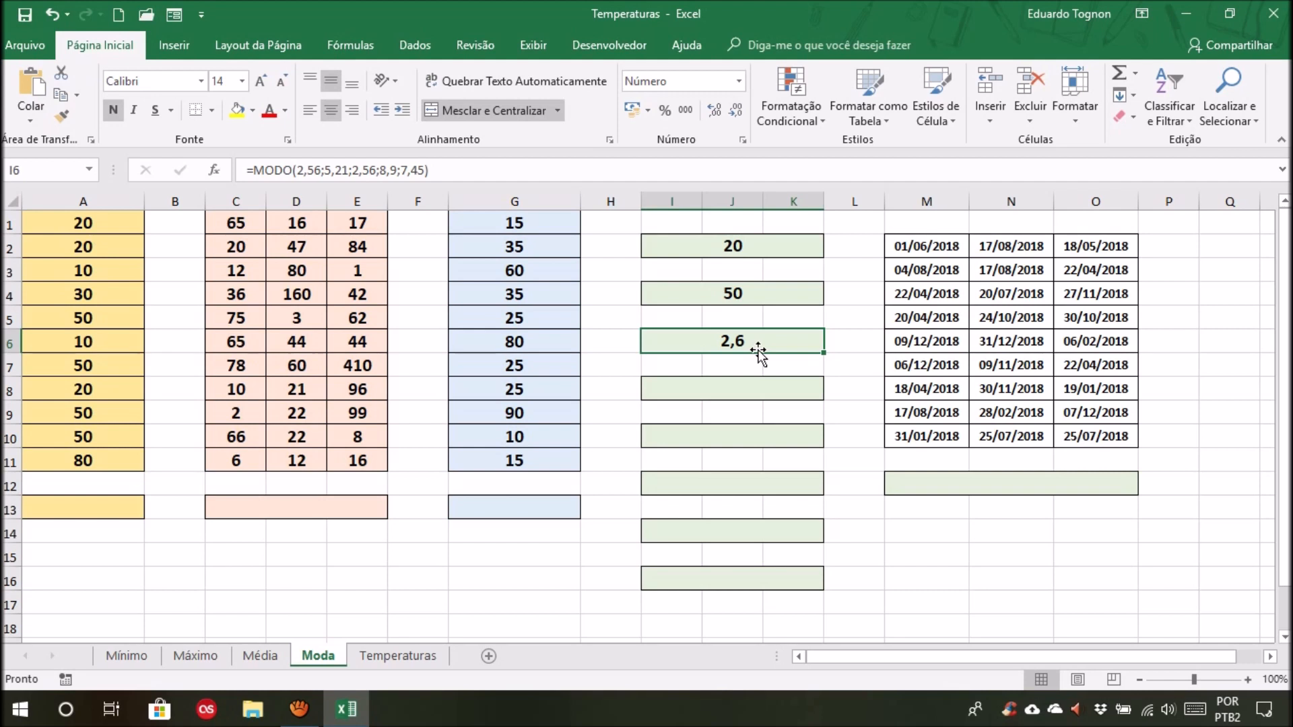
left_click(717, 111)
left_click(711, 111)
left_click(711, 111)
left_click(712, 111)
left_click(734, 111)
left_click(734, 111)
left_click(734, 112)
Enter the formula =modo.único(A1:A11) in A13 to find the most frequent value of the yellow column
left_click(101, 509)
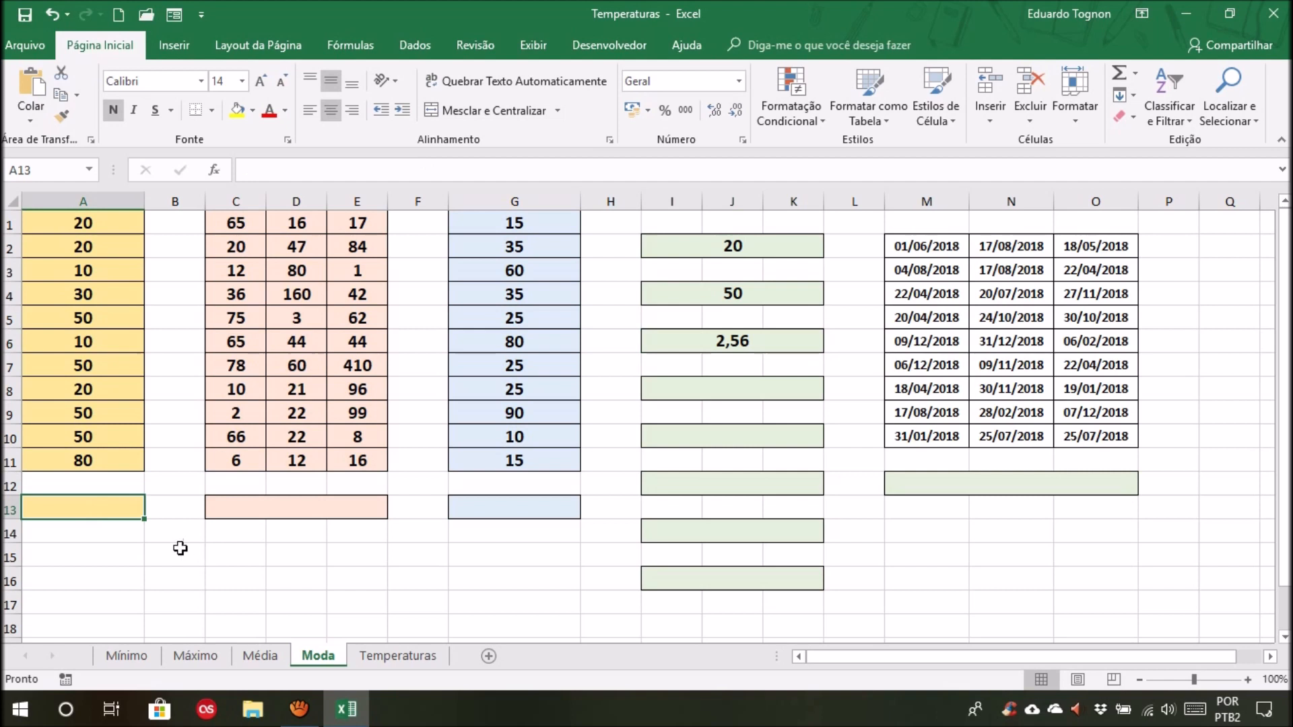
left_click_drag(98, 222, 104, 460)
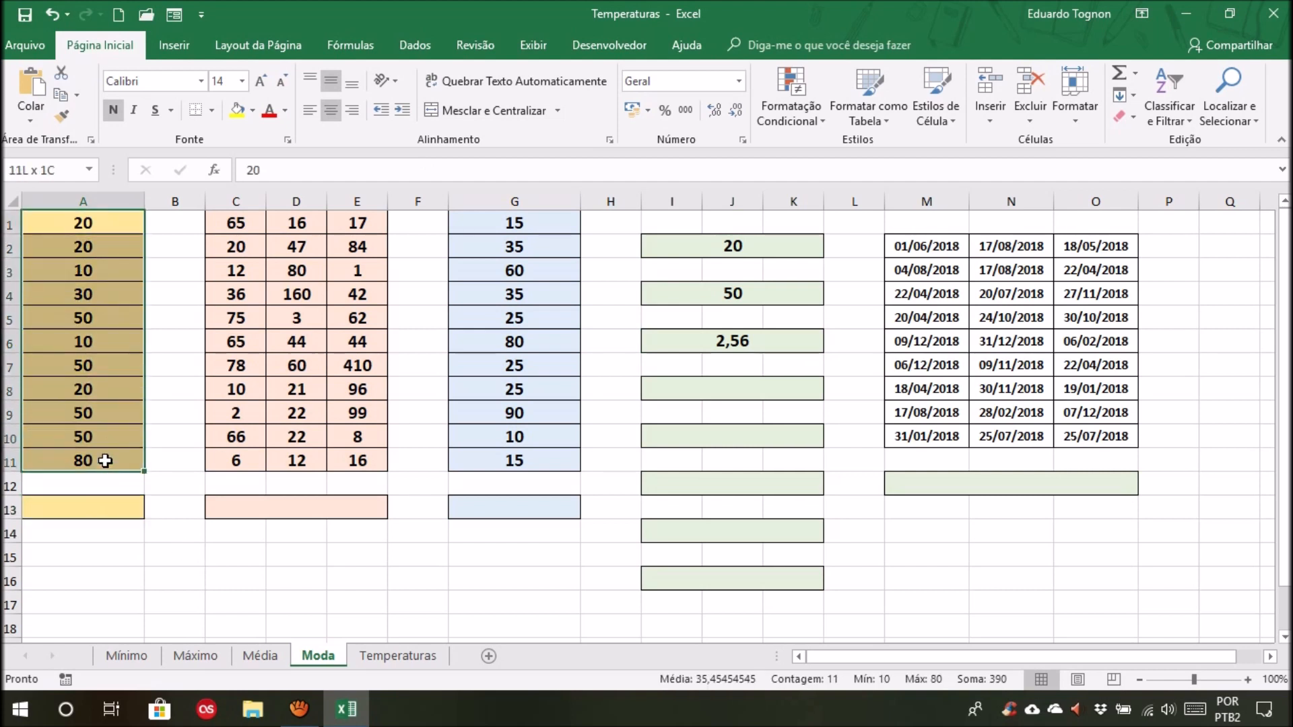
left_click(94, 503)
type("=modo")
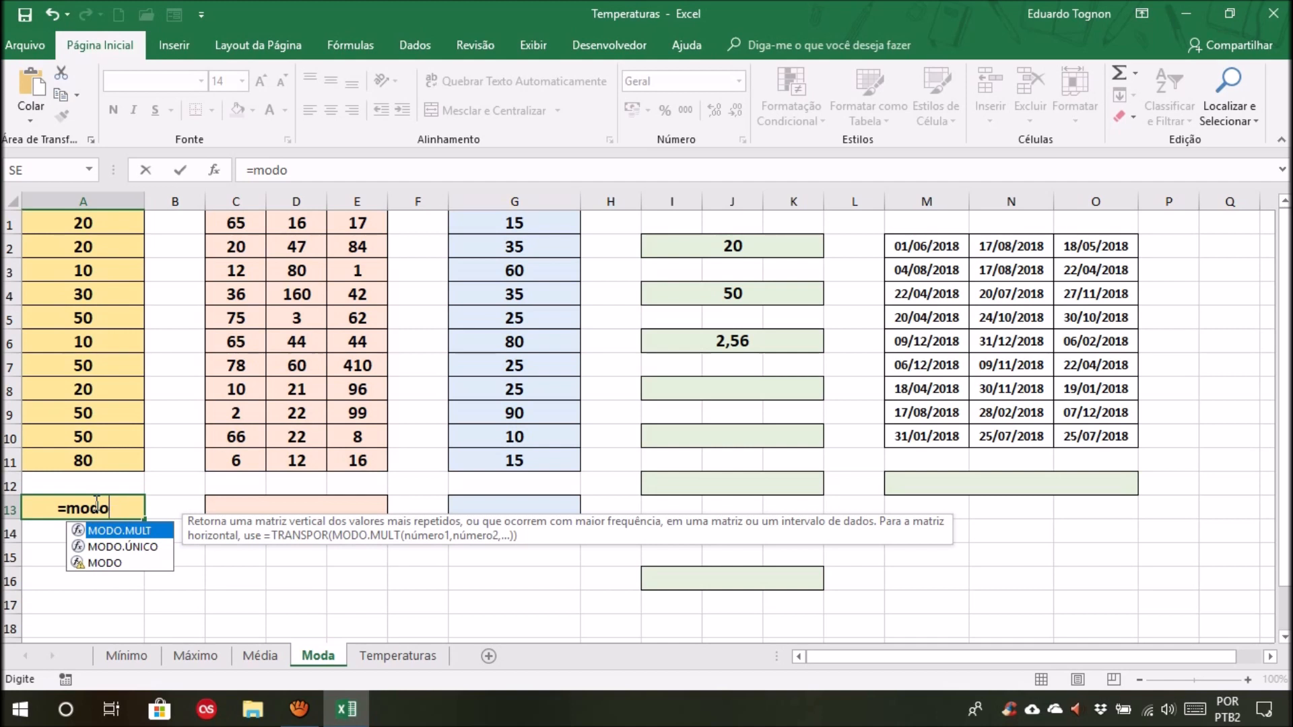
type(".")
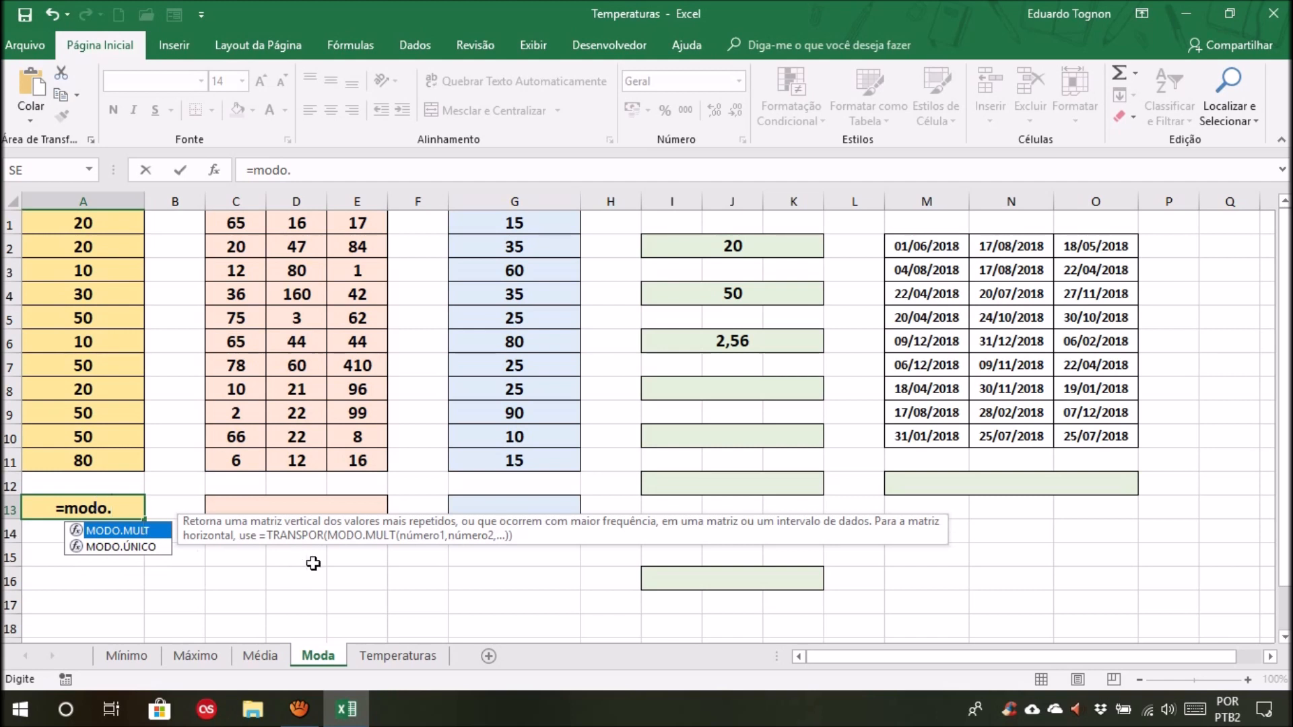
type("ún")
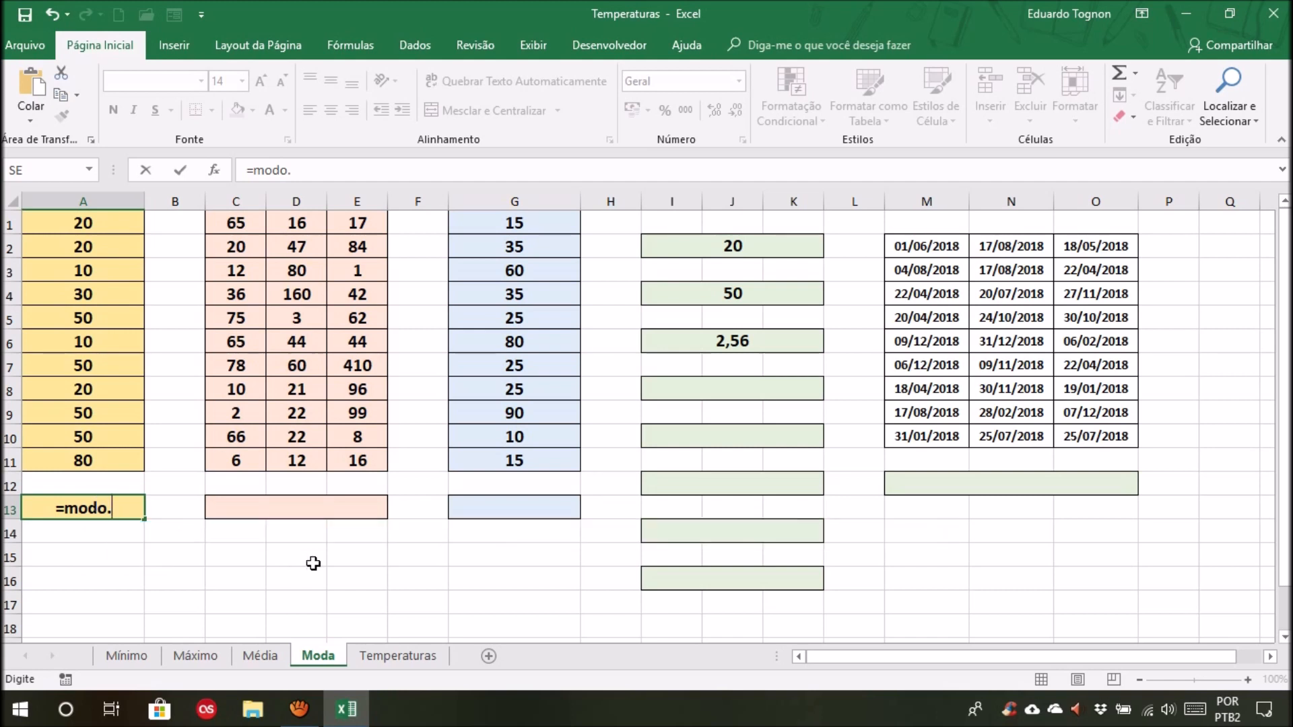
type("ico")
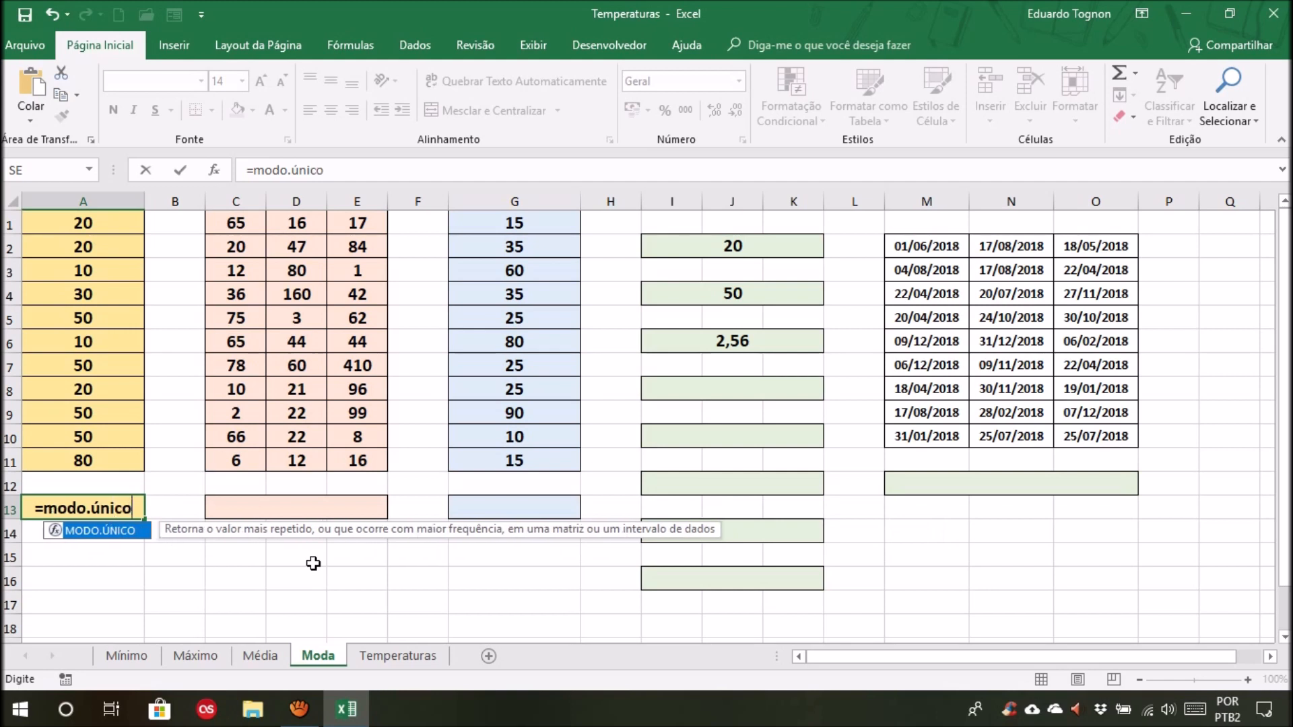
type("(")
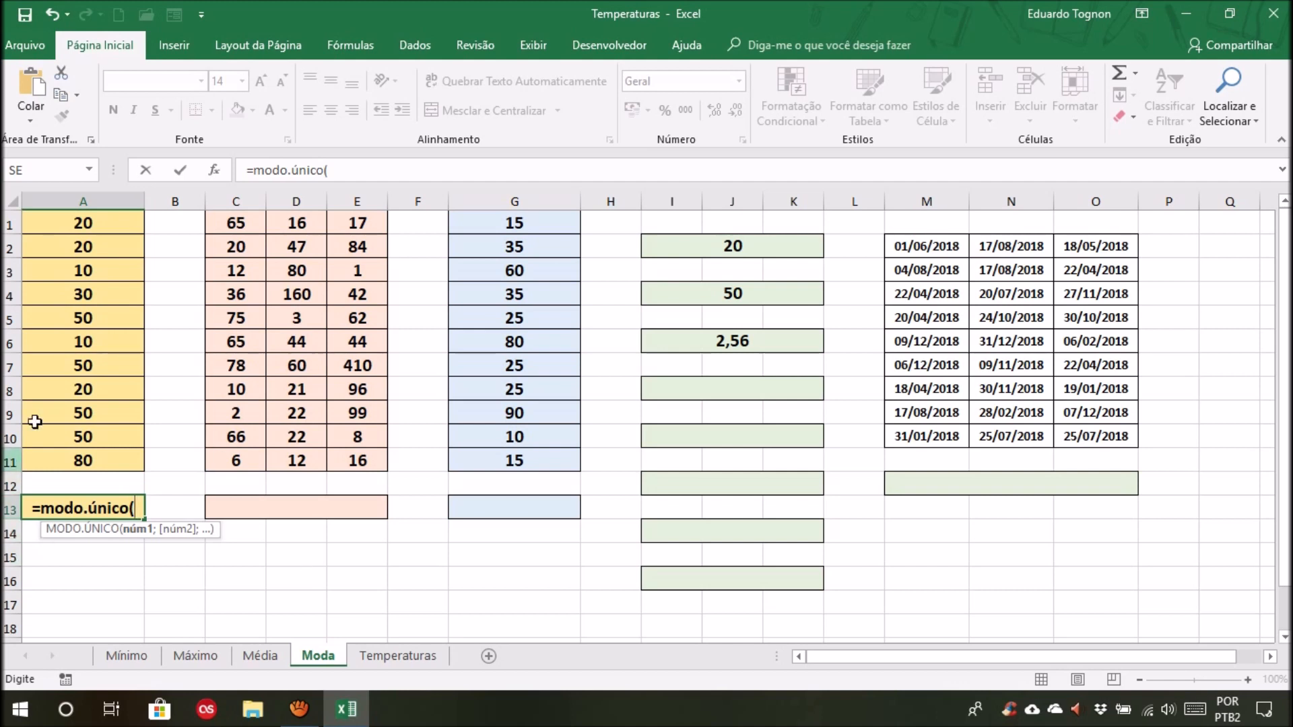
left_click_drag(90, 221, 74, 465)
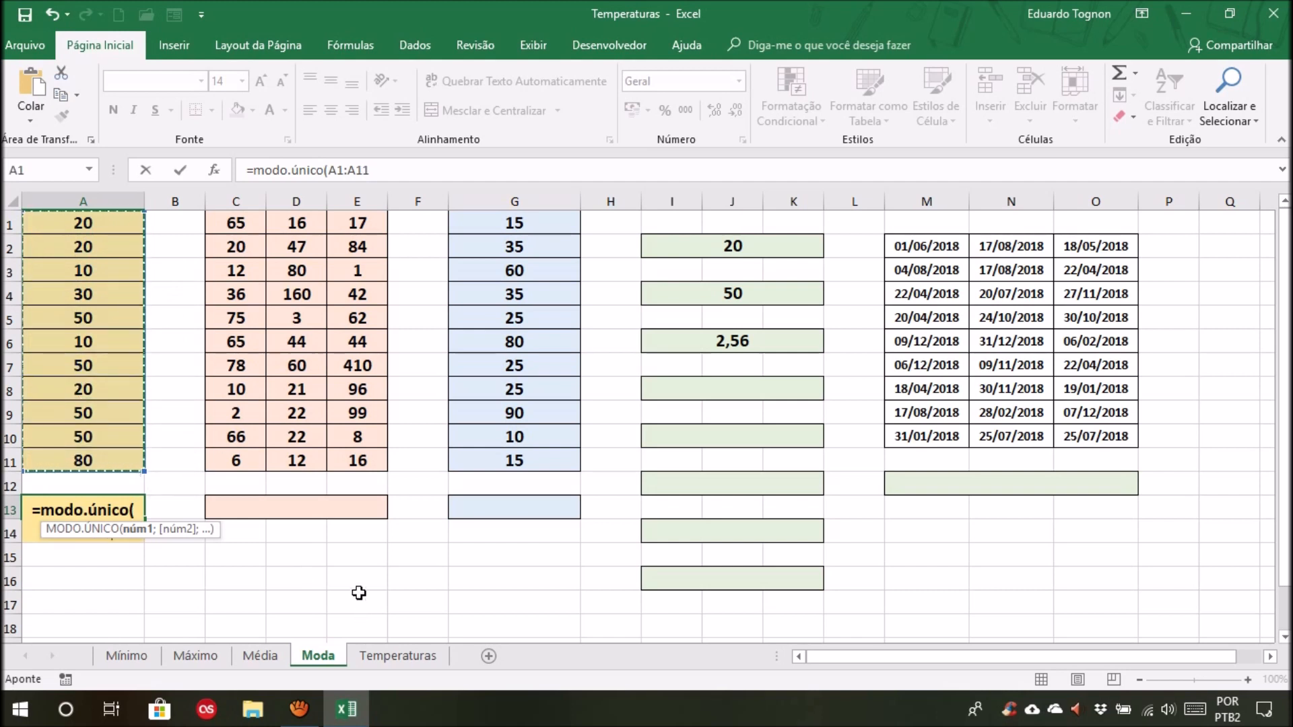
type(")")
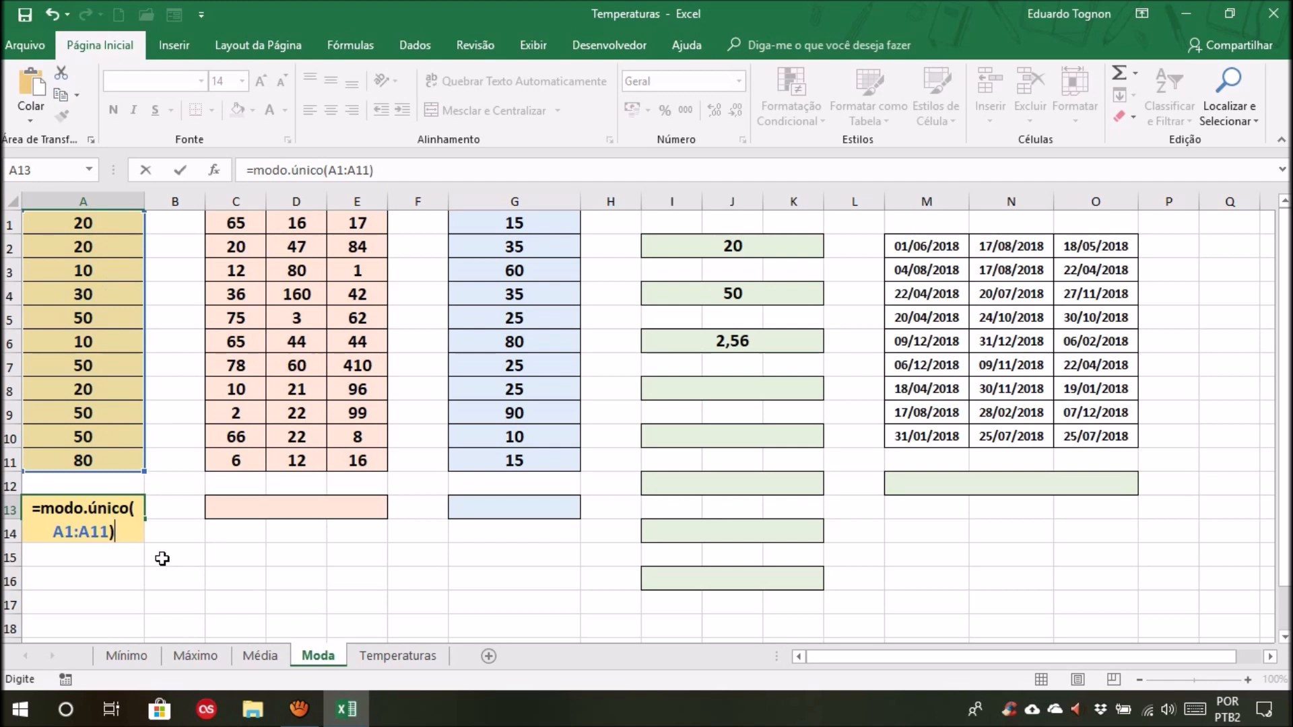
key("Return")
Check the formula in A13 against the repeated 50 and 20 values in column A
left_click(106, 508)
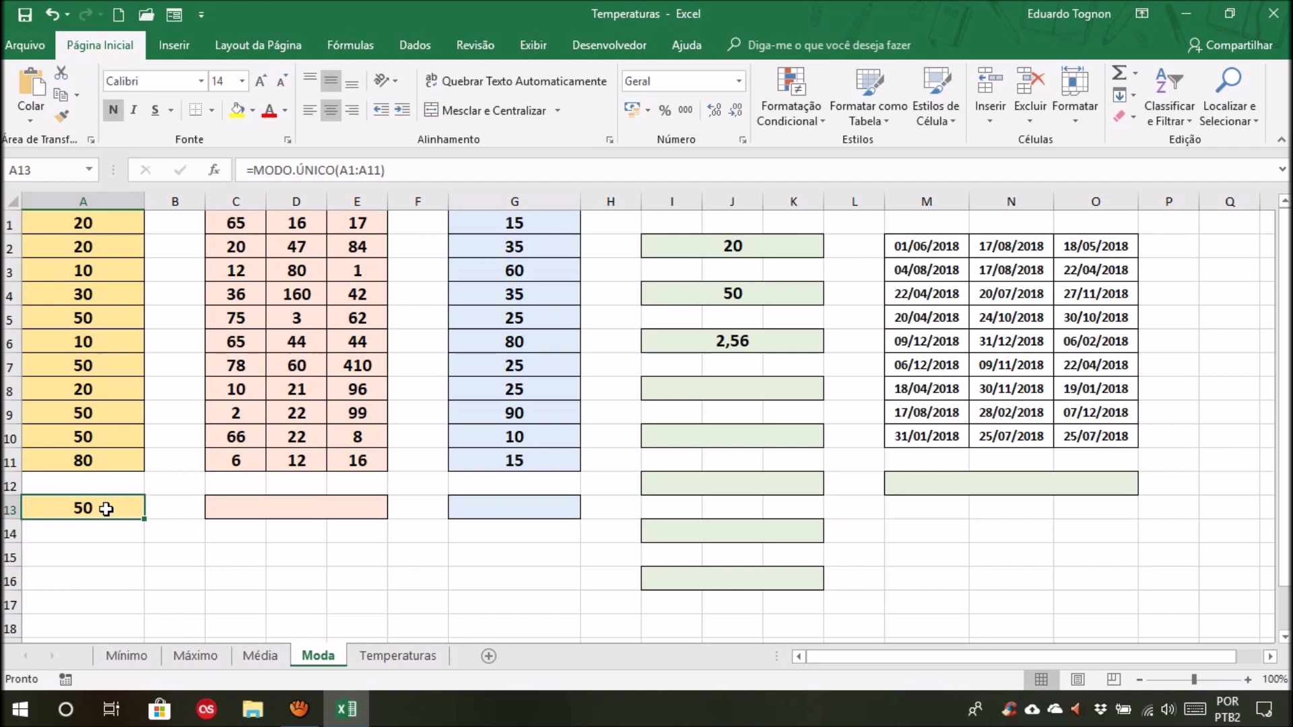
left_click(103, 318)
left_click(98, 444)
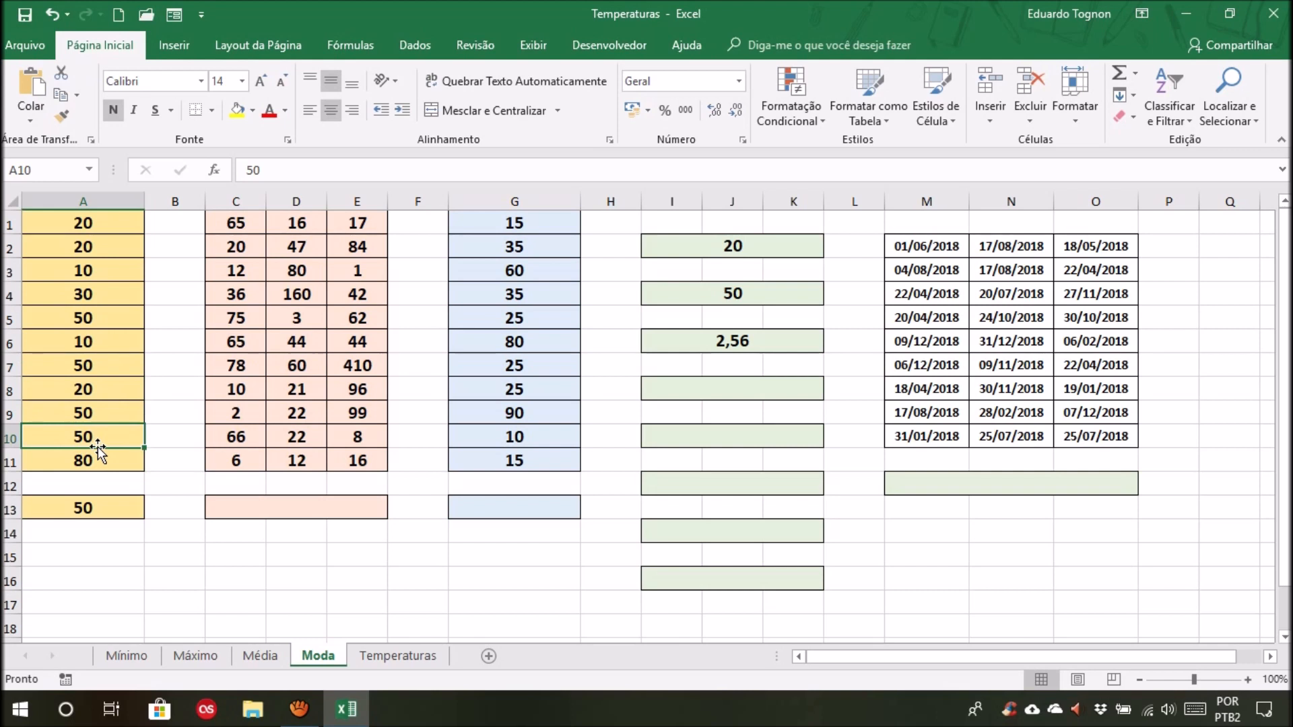
left_click(122, 226)
left_click(116, 247)
left_click(103, 392)
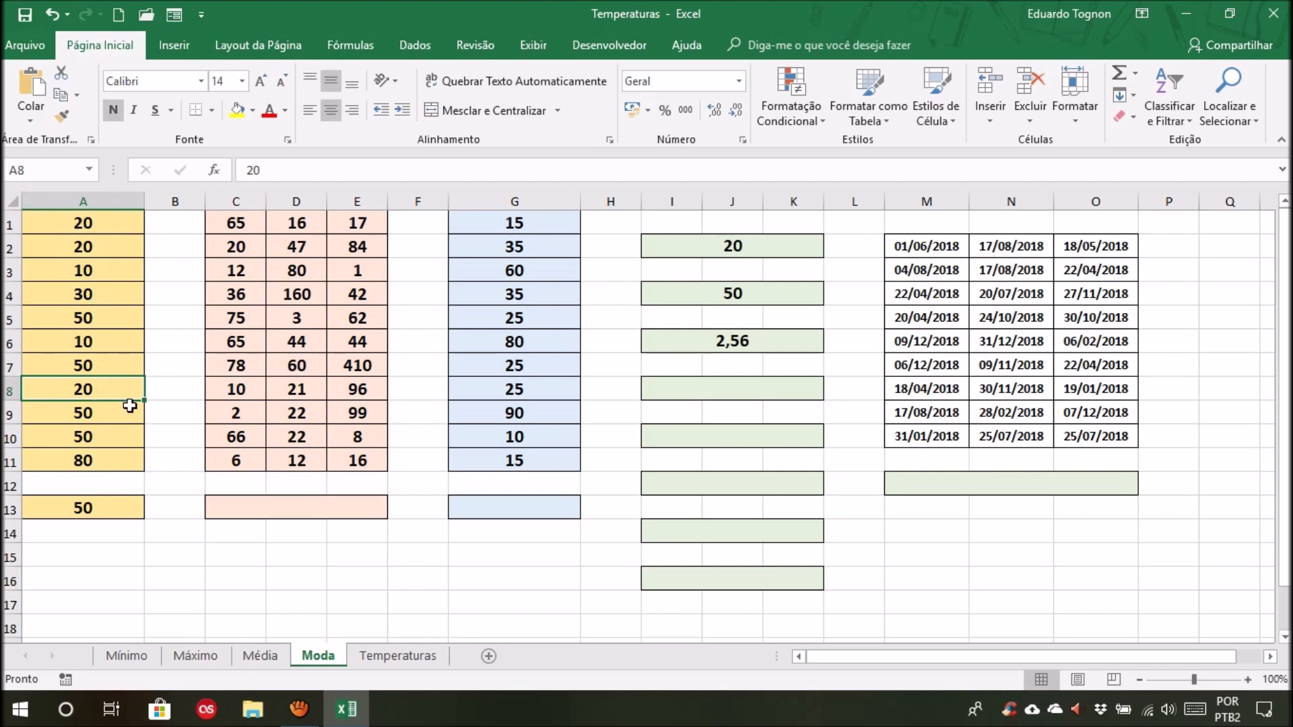
left_click(109, 516)
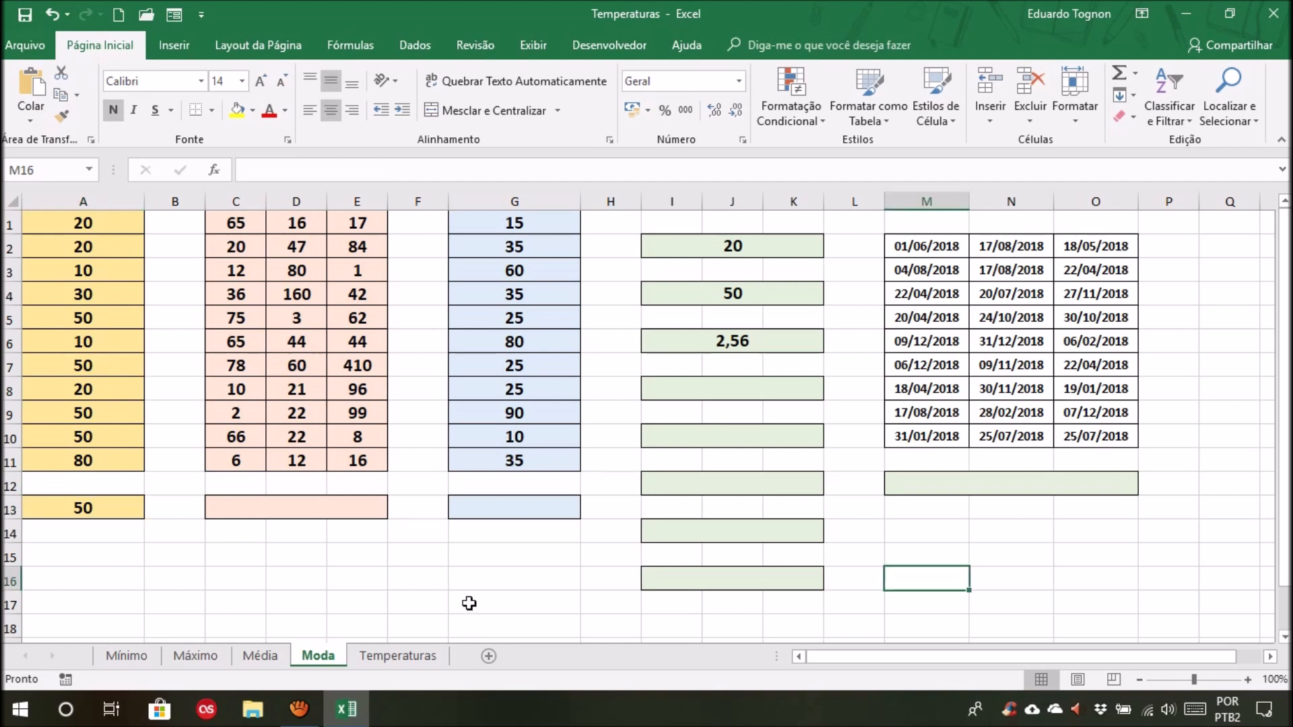
Enter the formula =modo.único(C1:E11) in merged cell C13 and review it
left_click(285, 505)
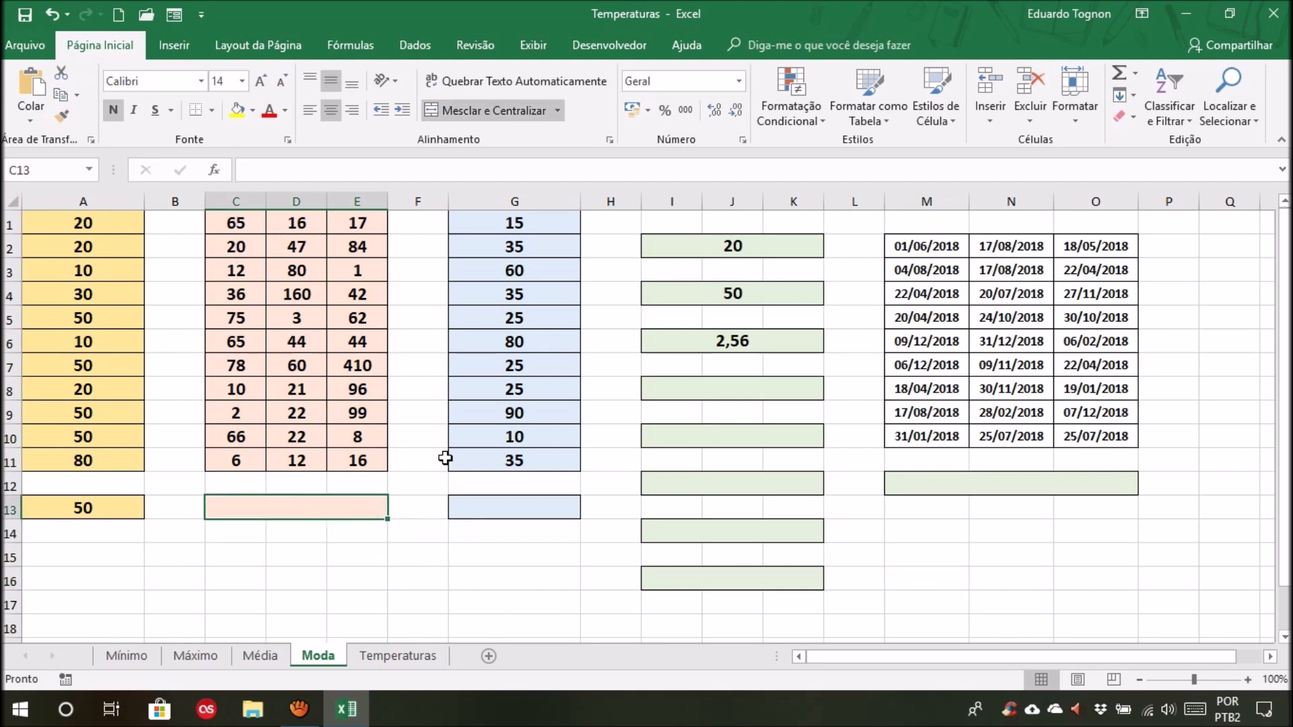
type("=modo")
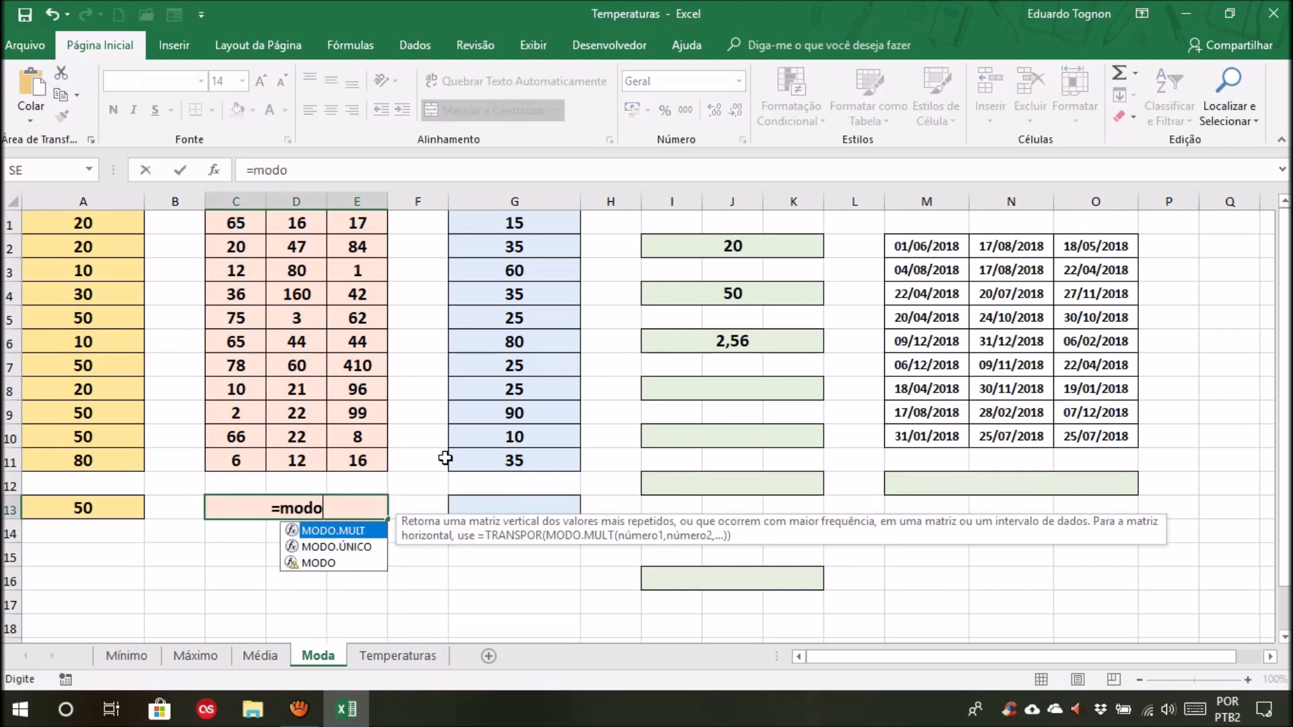
type(".único(")
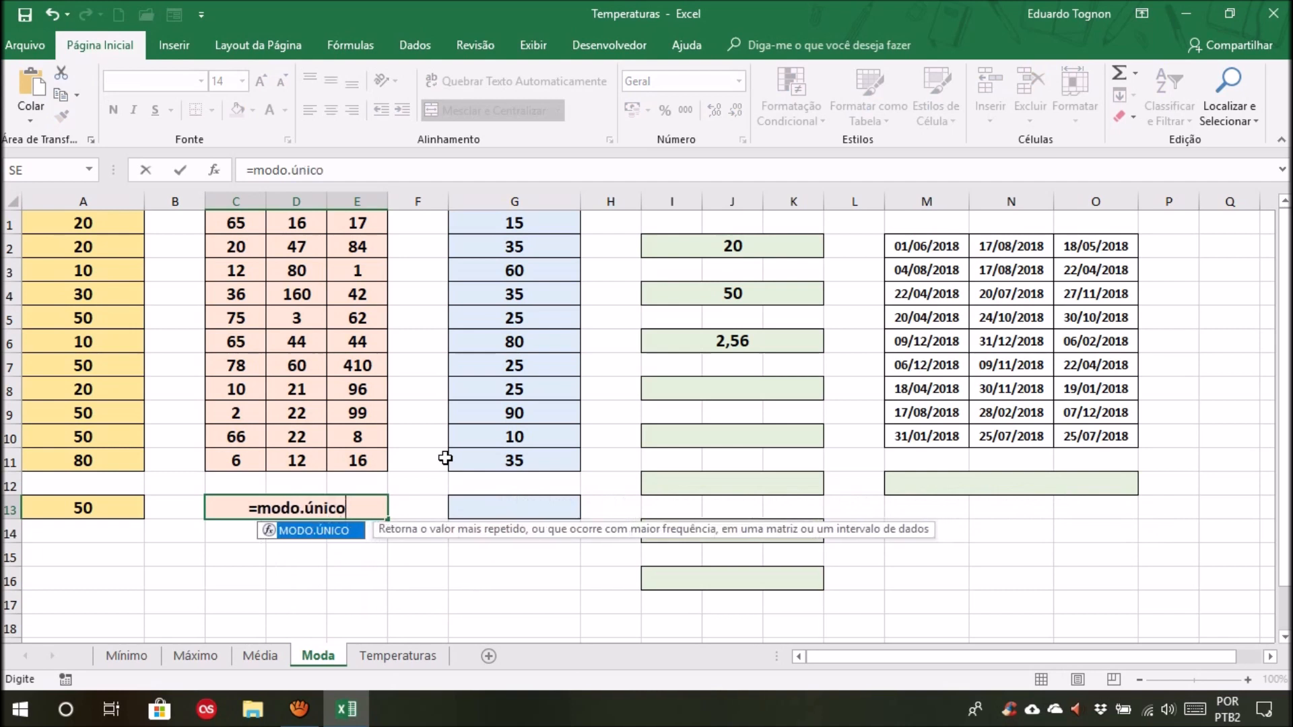
left_click_drag(251, 223, 365, 463)
type(")")
key("ctrl+Return")
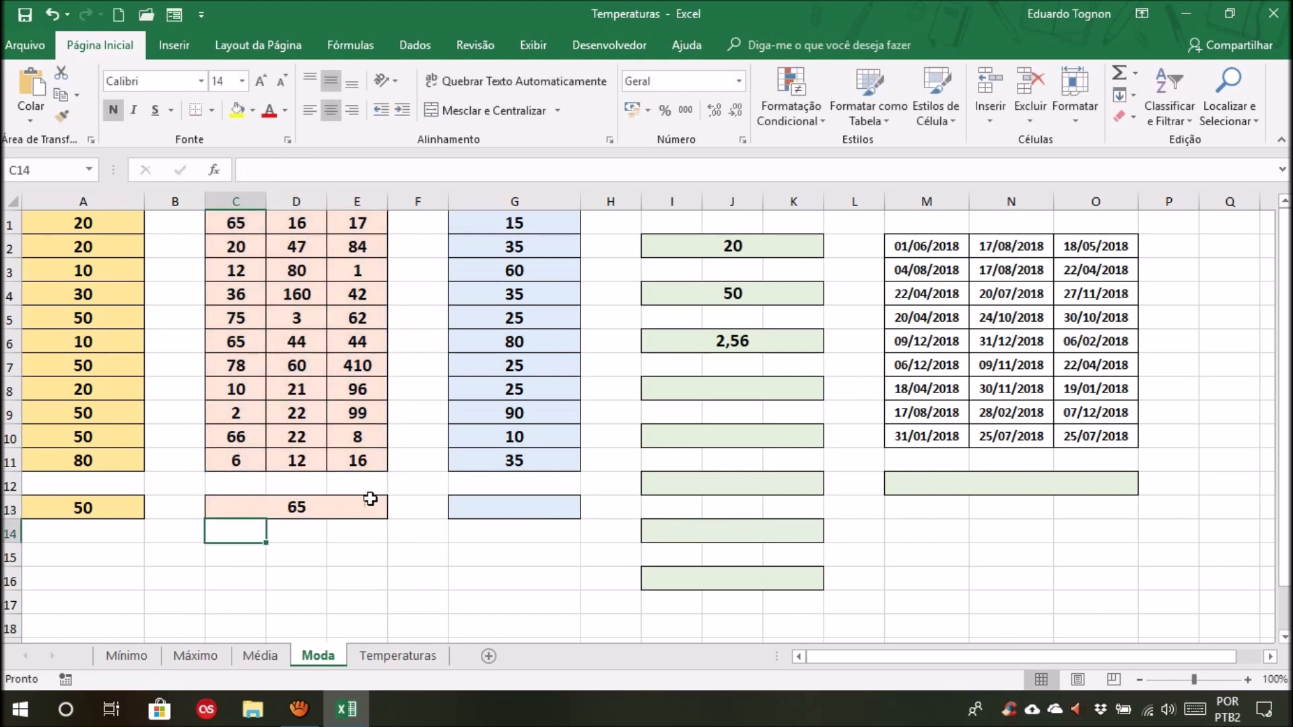
left_click(338, 511)
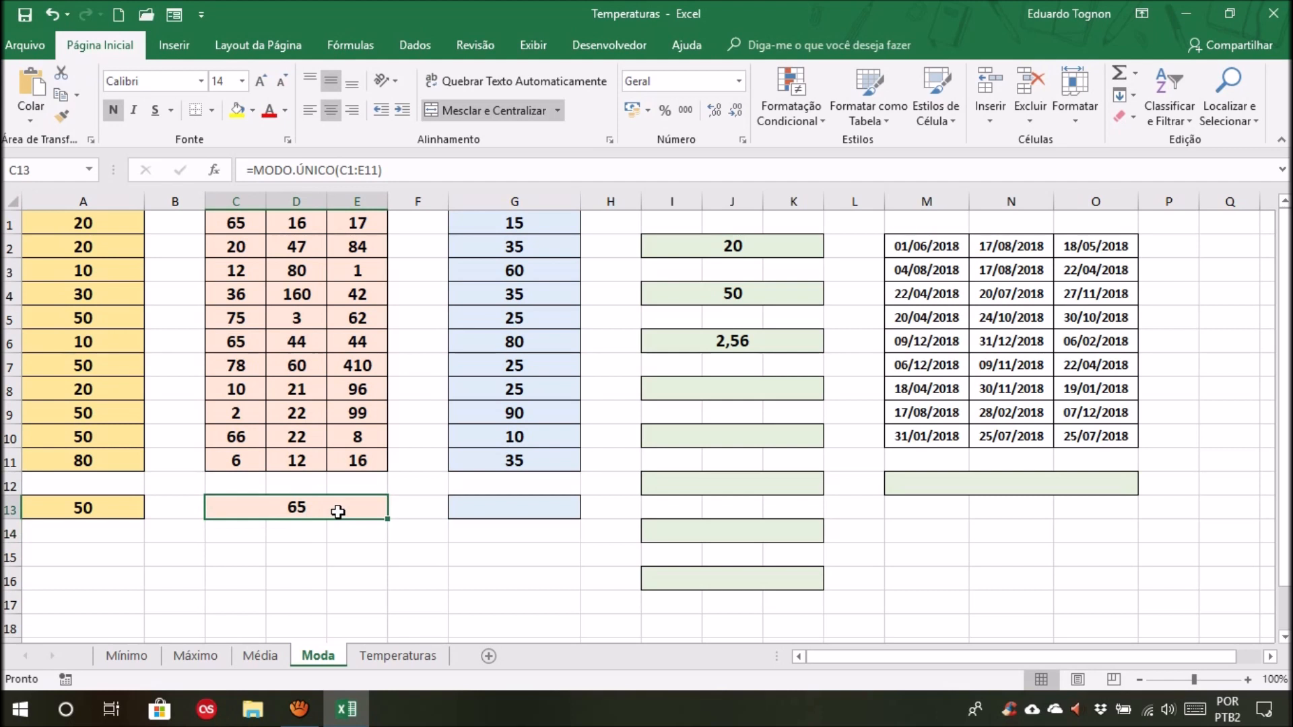
Enter the formula =modo.único(A1;A8;D6;G1:G11) in merged cell I8, combining individual cells with the blue column
left_click(768, 393)
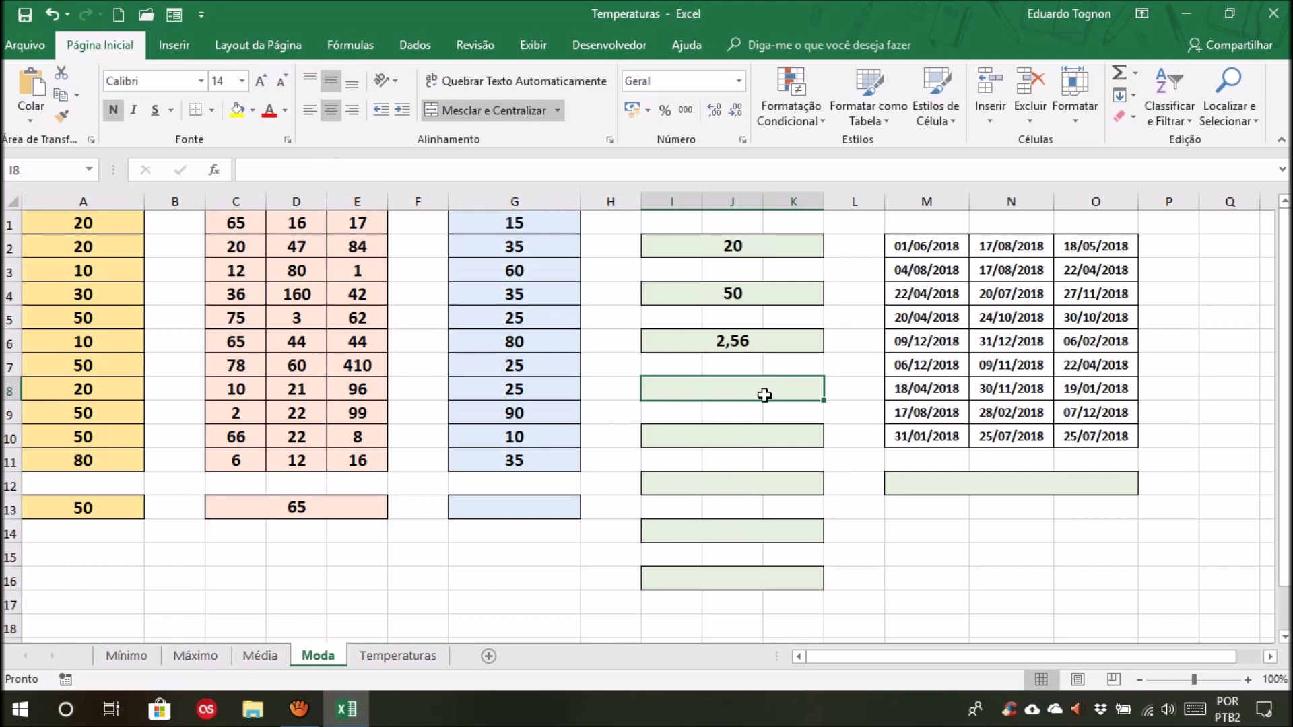
type("=modo")
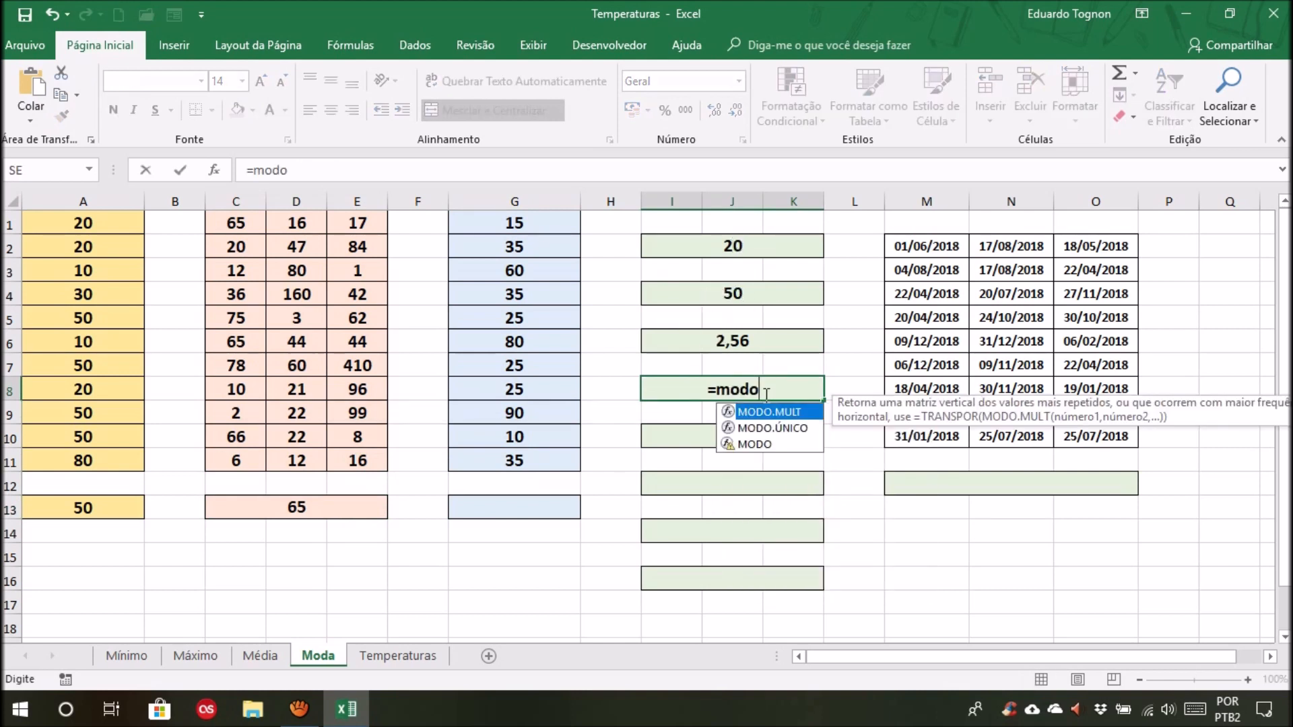
type(".único")
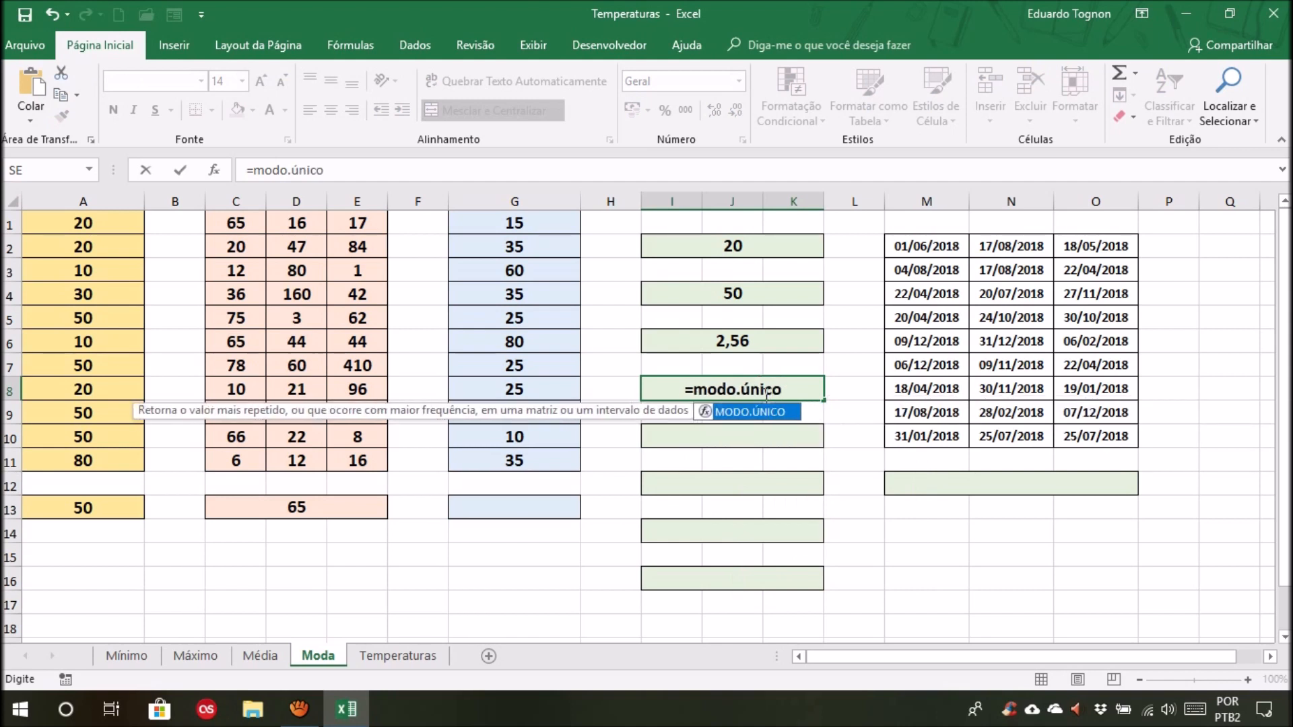
type("(")
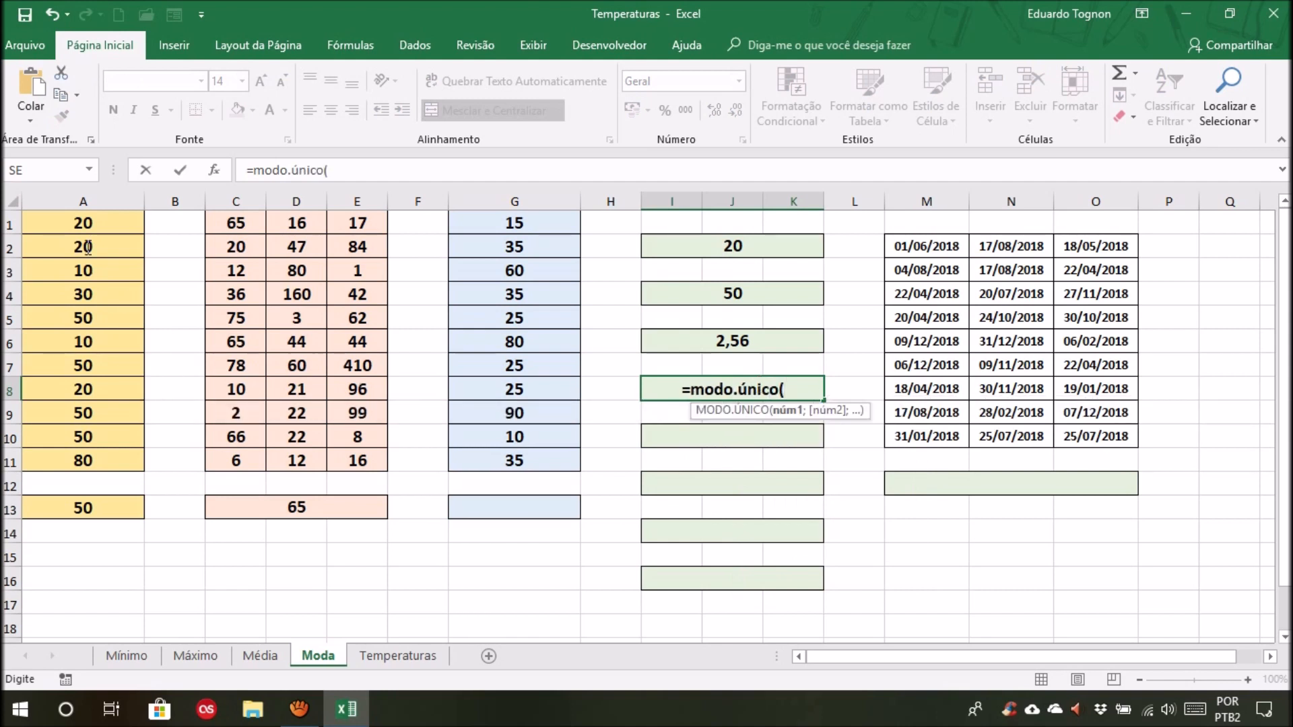
left_click(81, 217)
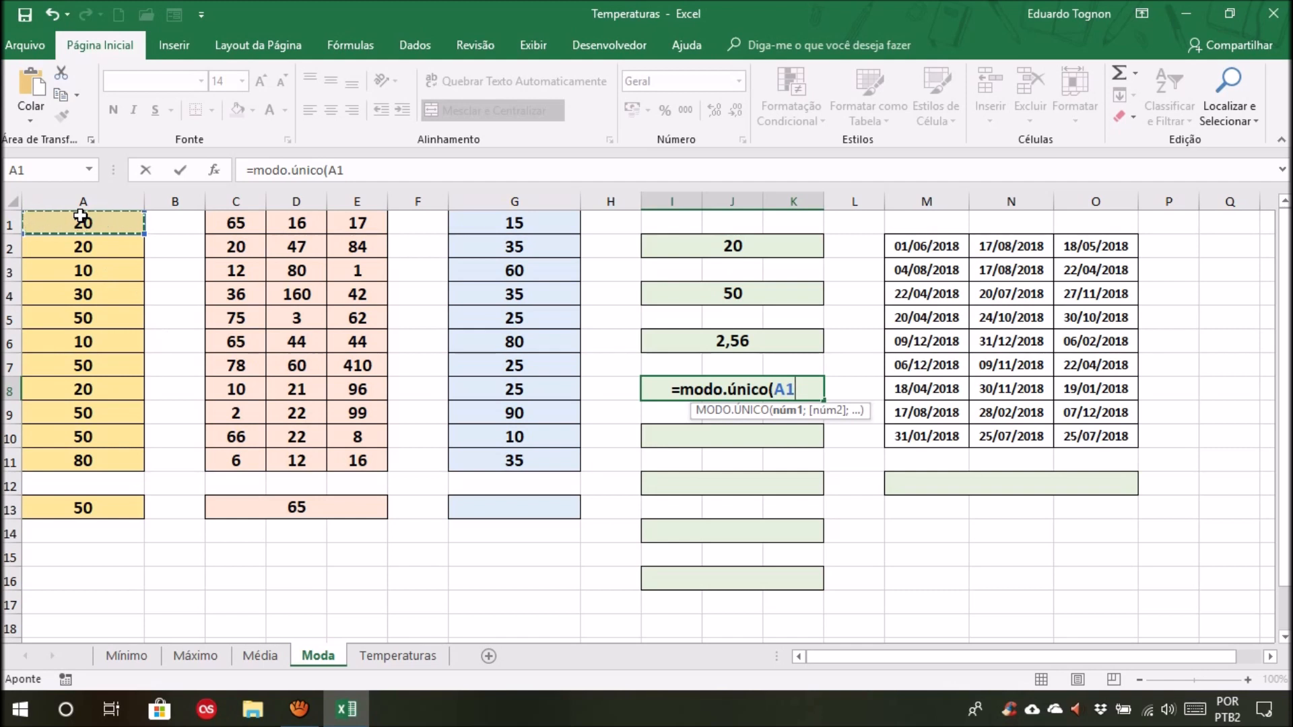
type(";")
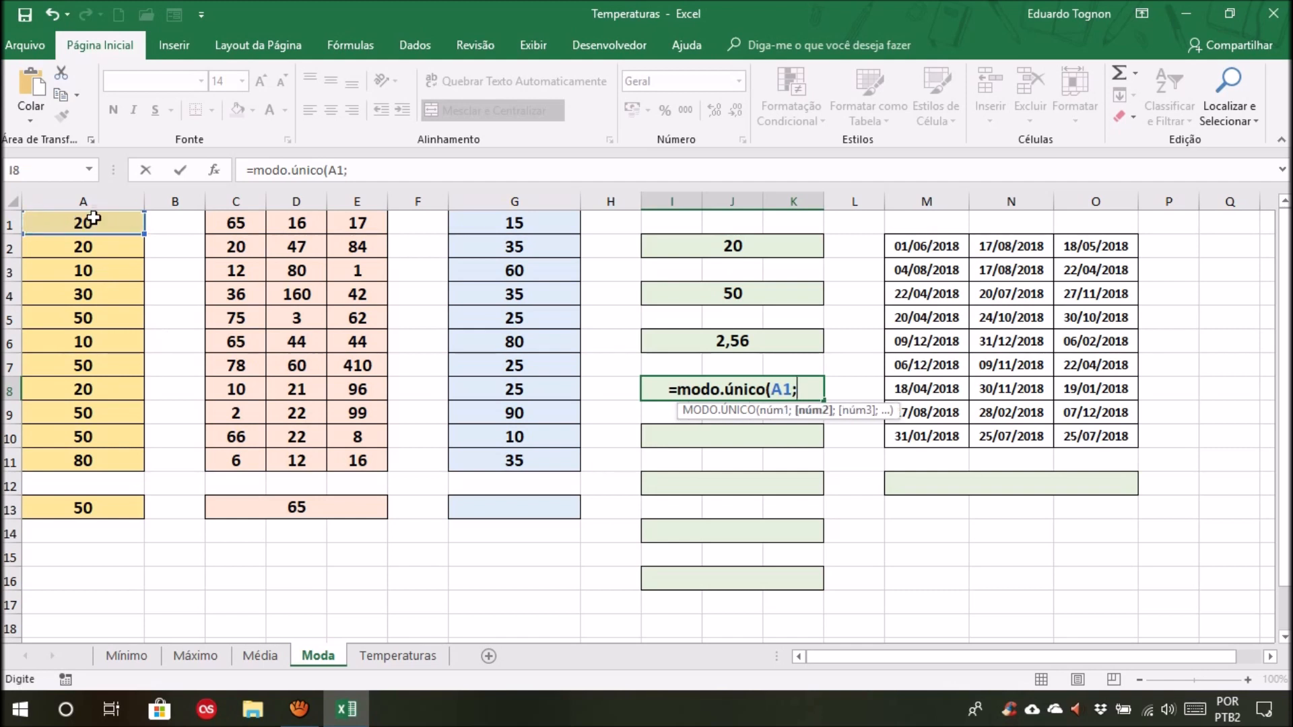
left_click(102, 388)
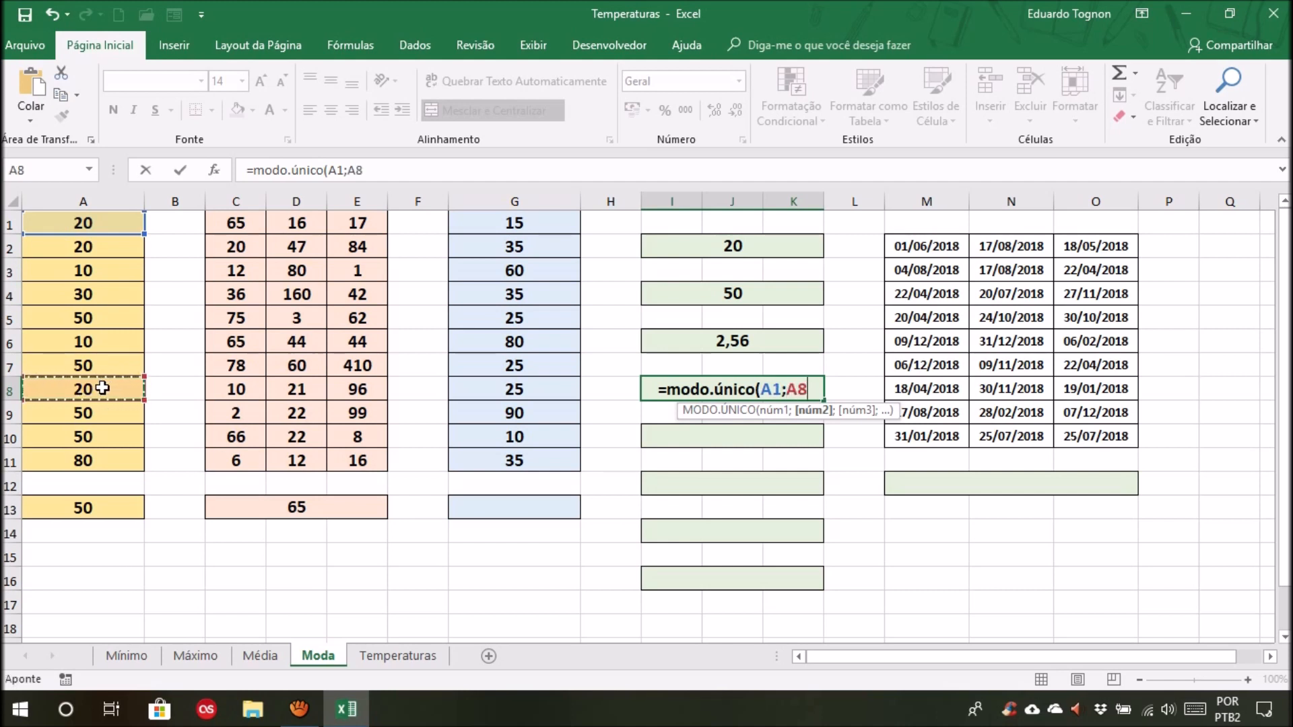
type(";")
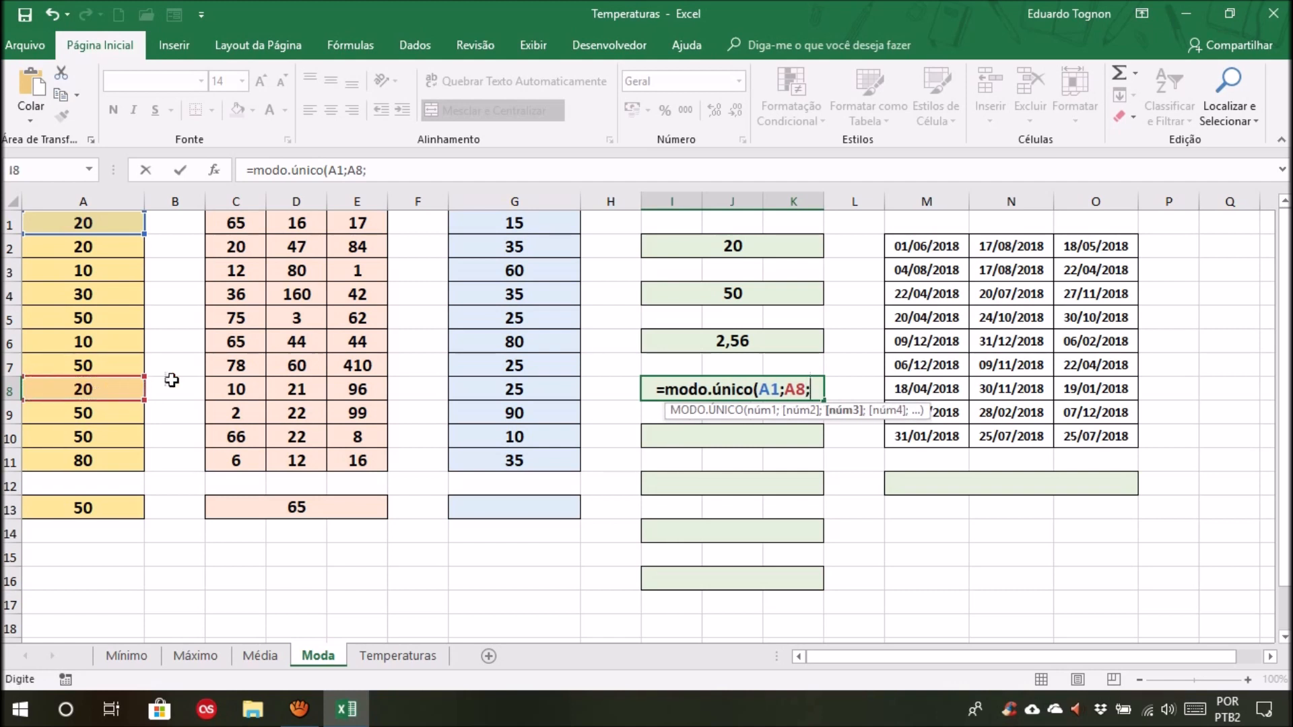
left_click(297, 343)
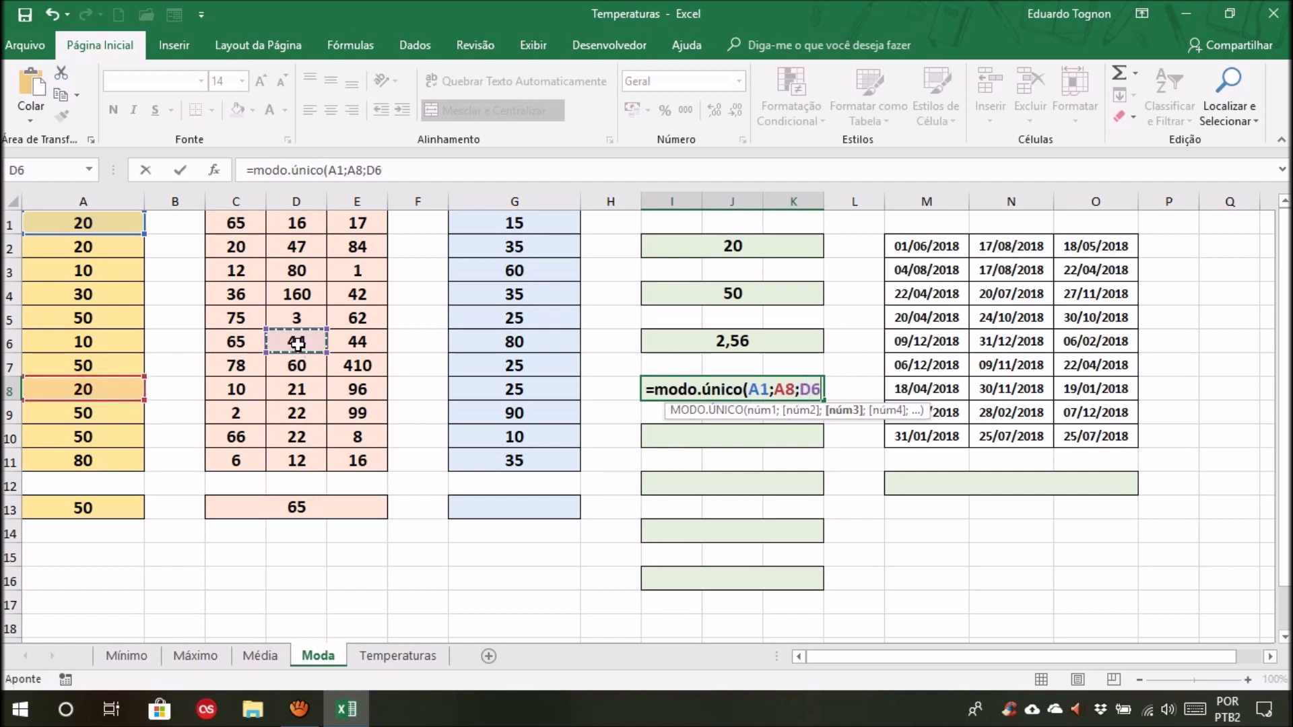
type(";")
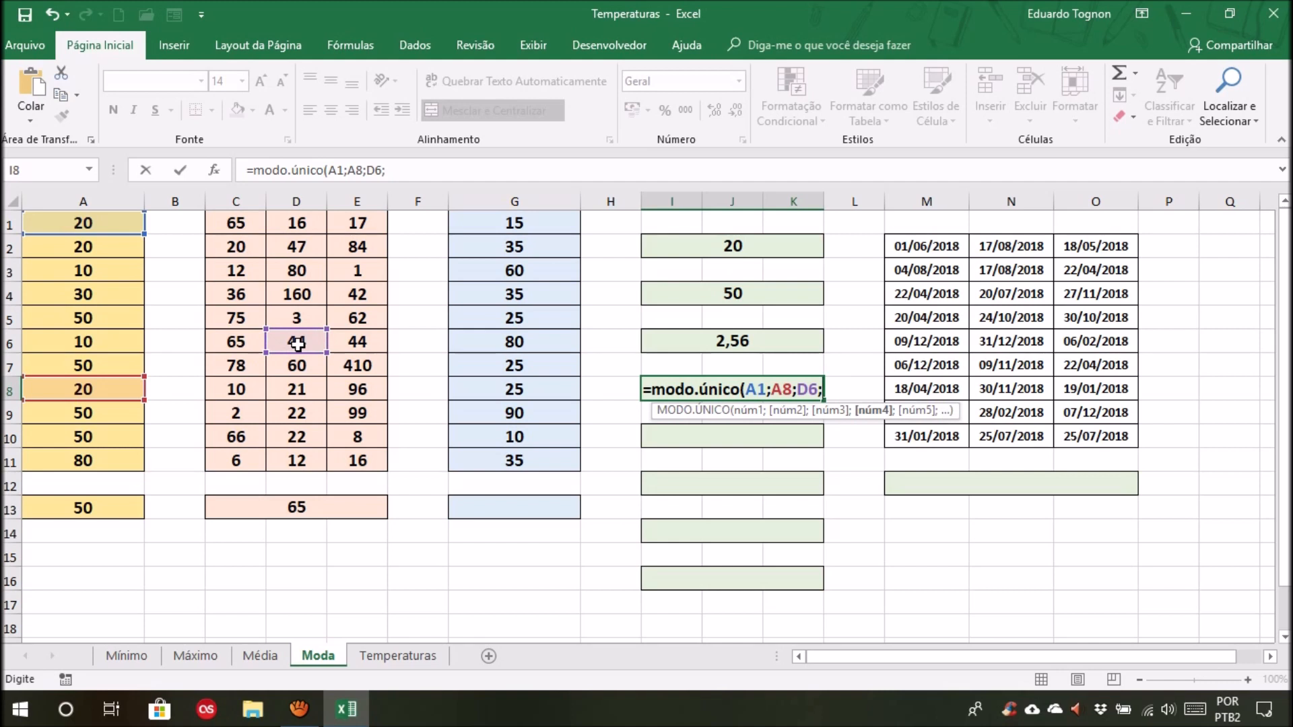
left_click(493, 222)
left_click_drag(494, 223, 497, 460)
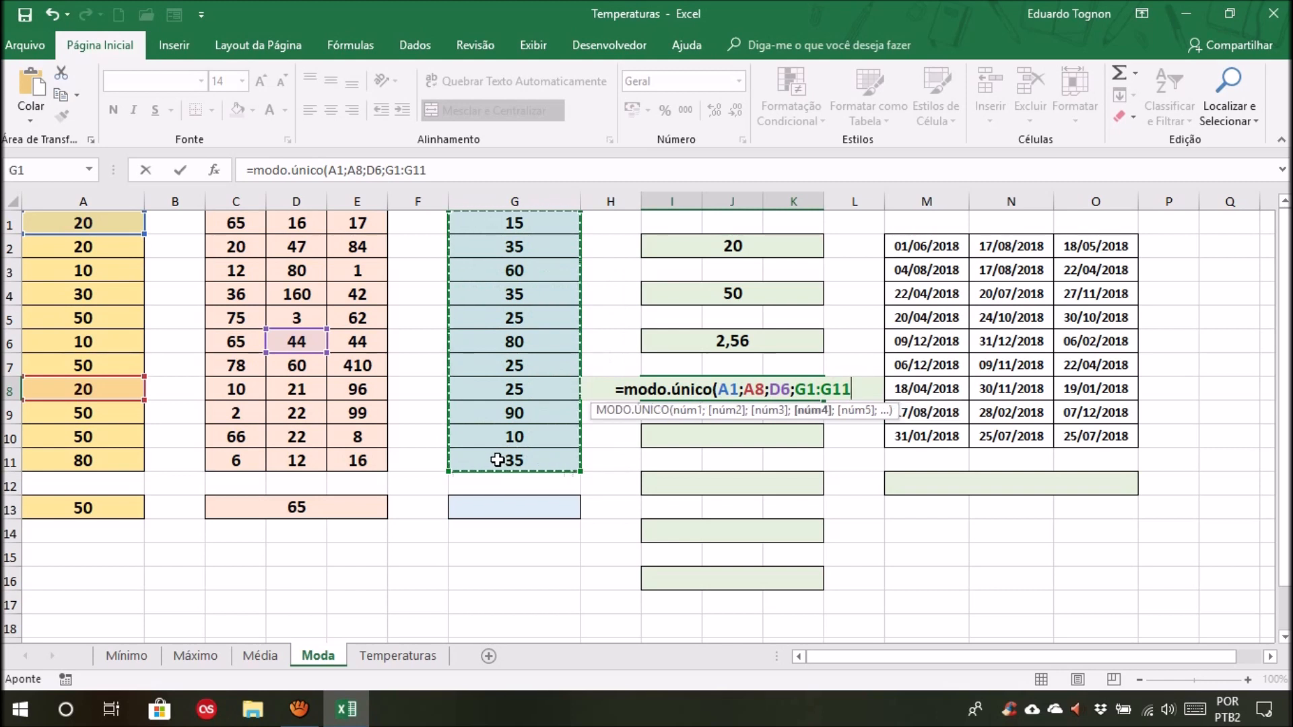
key("Return")
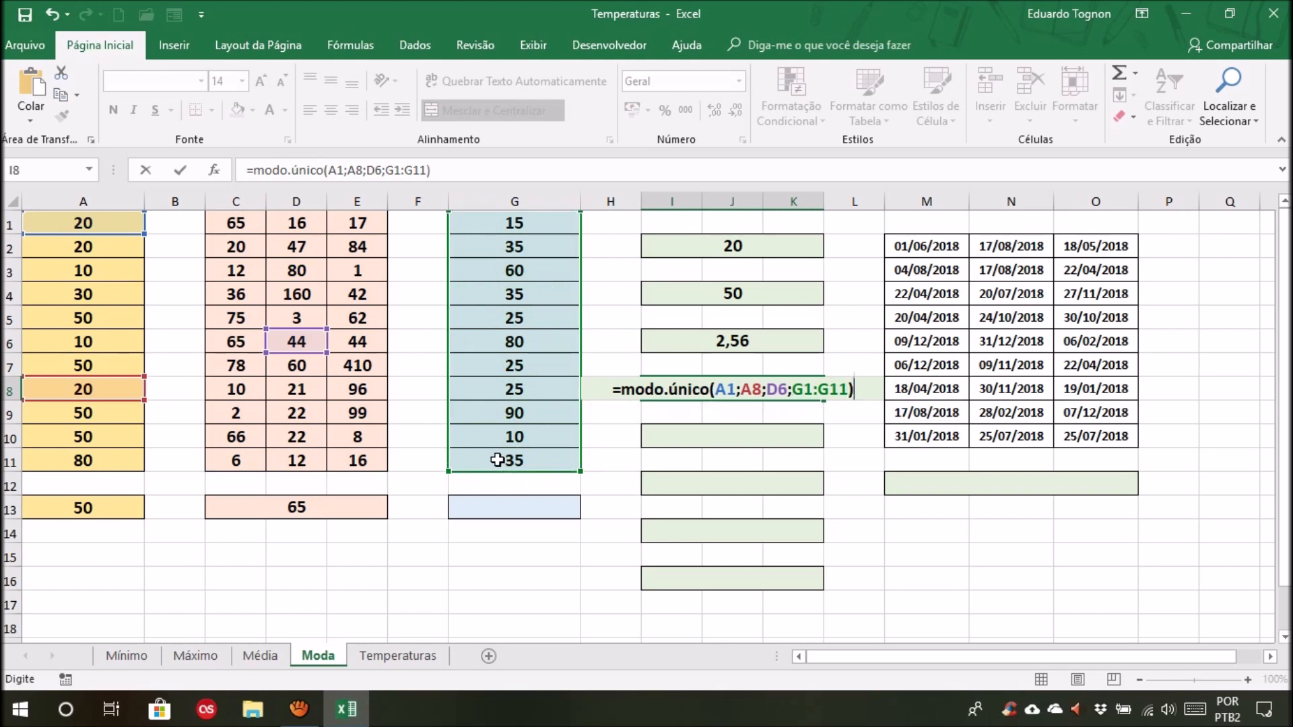
Check the formula in I8 against the repeated 35 values in G2 and G4
left_click(738, 389)
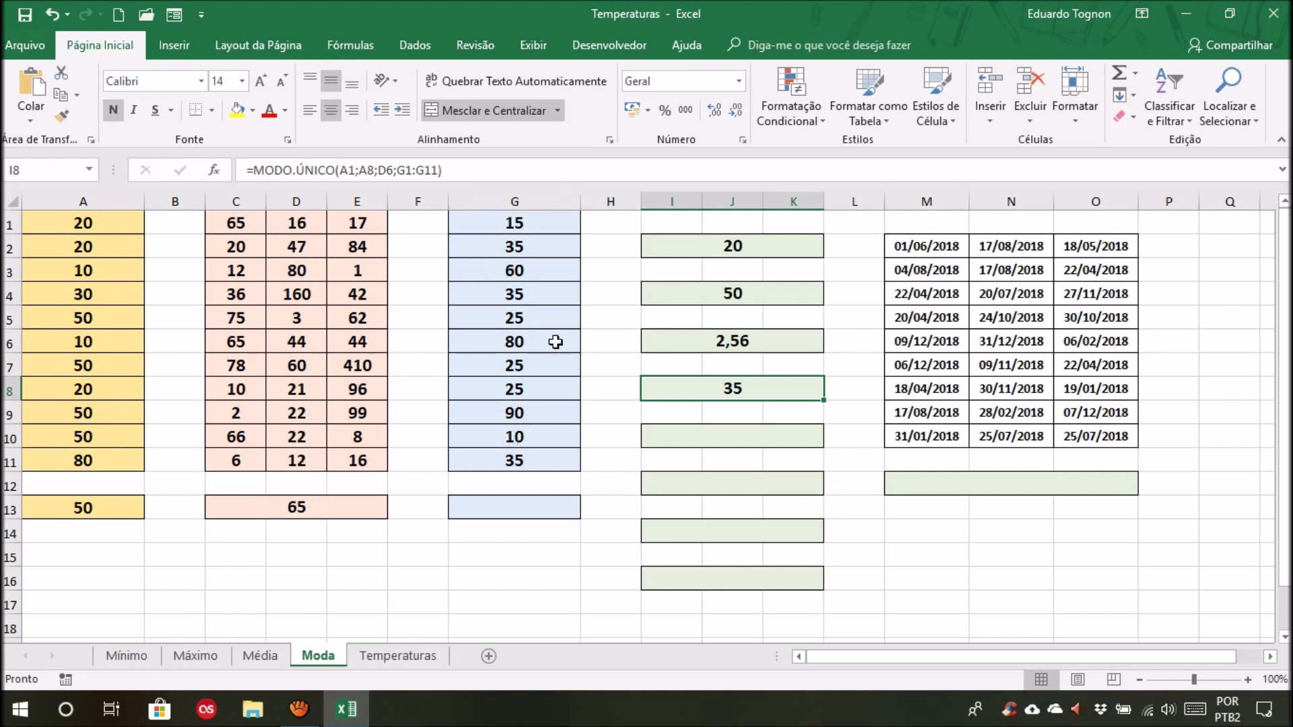
left_click(540, 250)
left_click(535, 296)
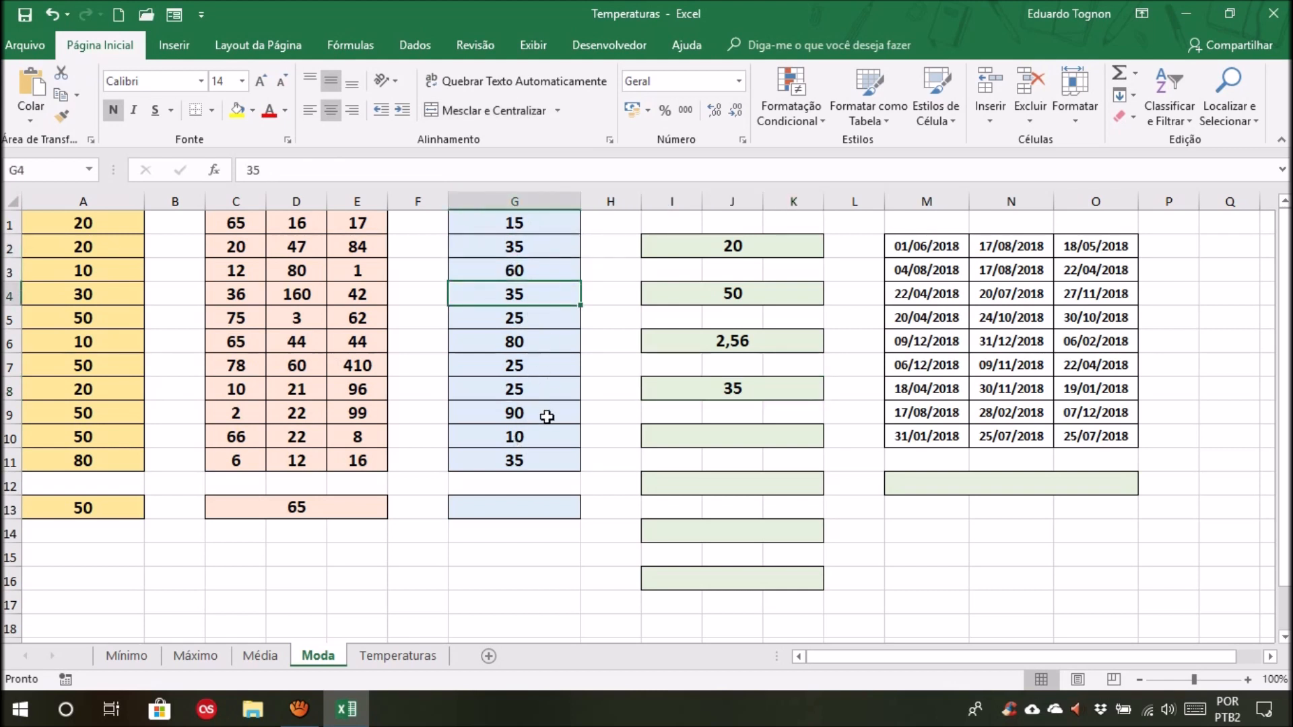
Enter the formula =modo.único(G1:G9) in merged cell I10, leaving out the last two cells of the blue column
left_click(723, 437)
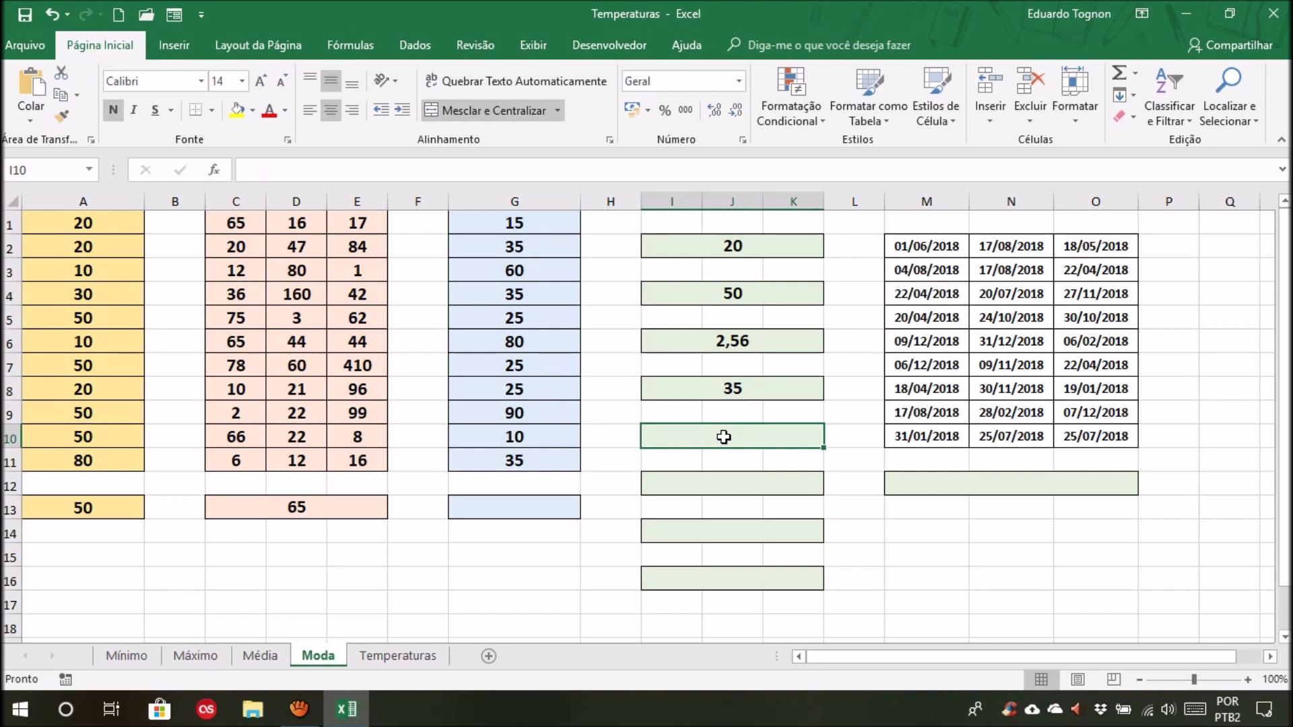
type("=mod")
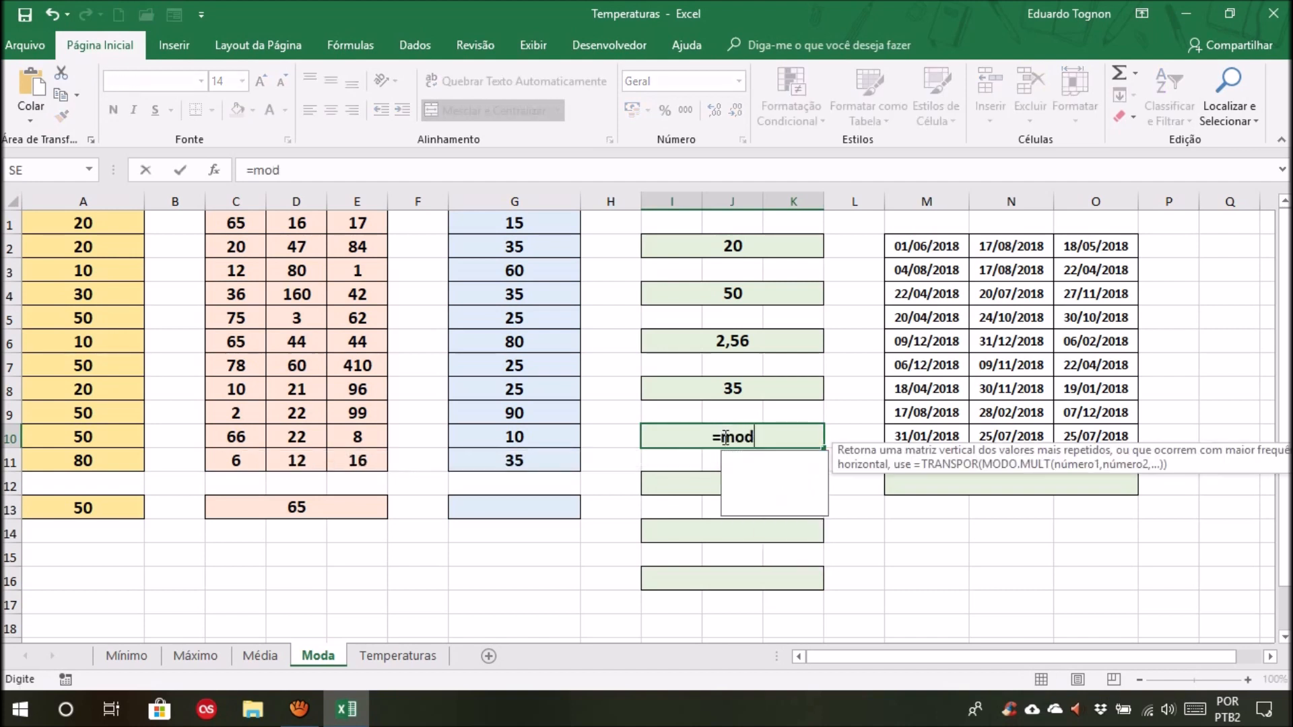
type("o.único(")
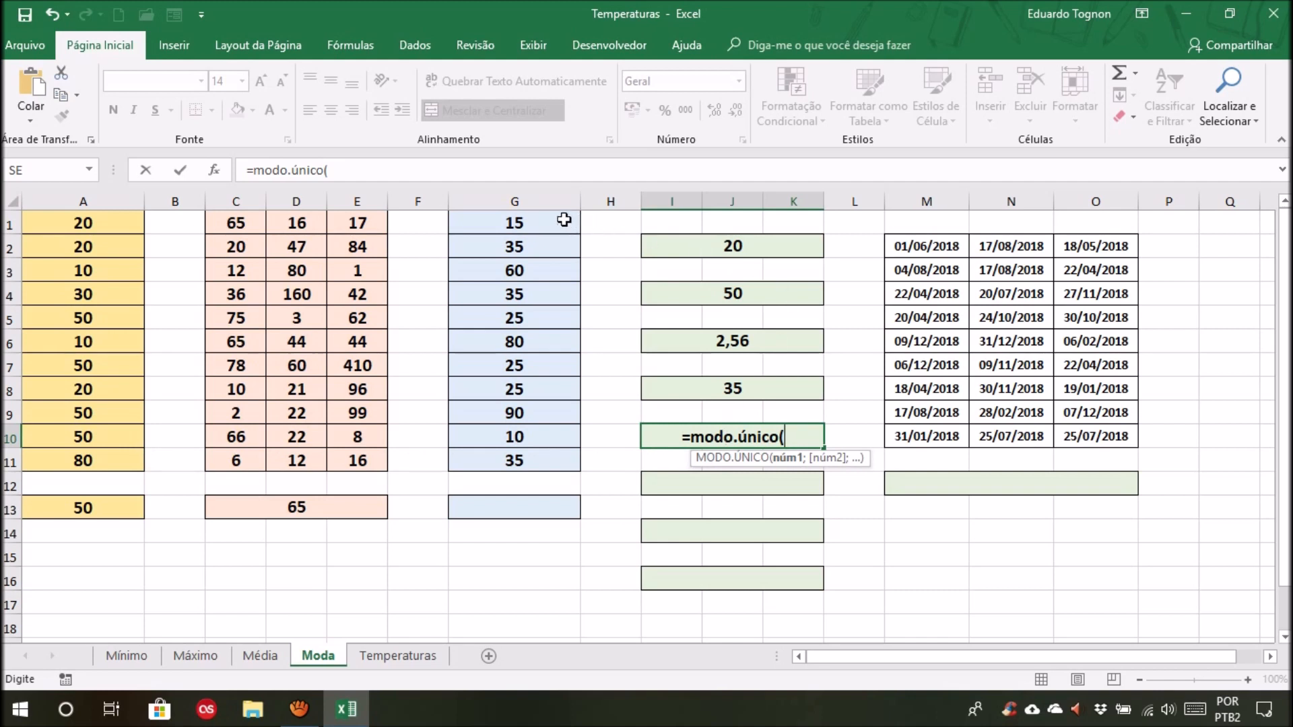
left_click_drag(514, 220, 520, 404)
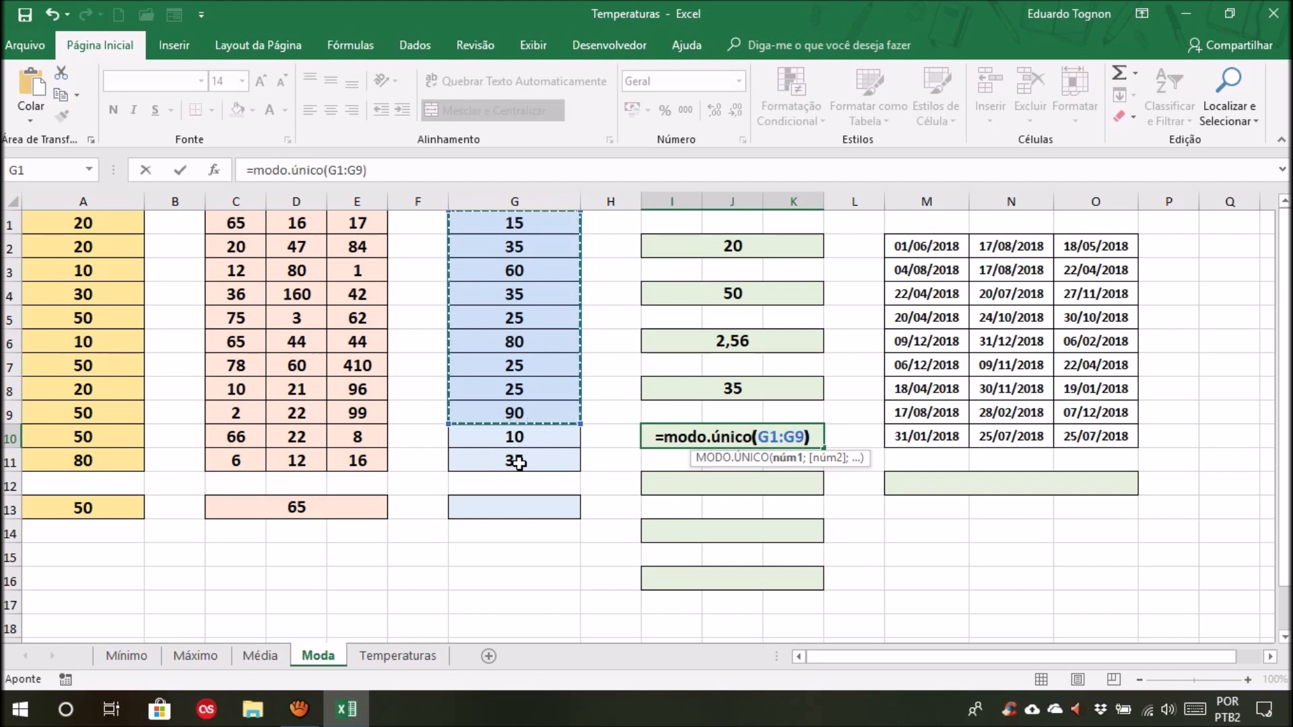
type(")")
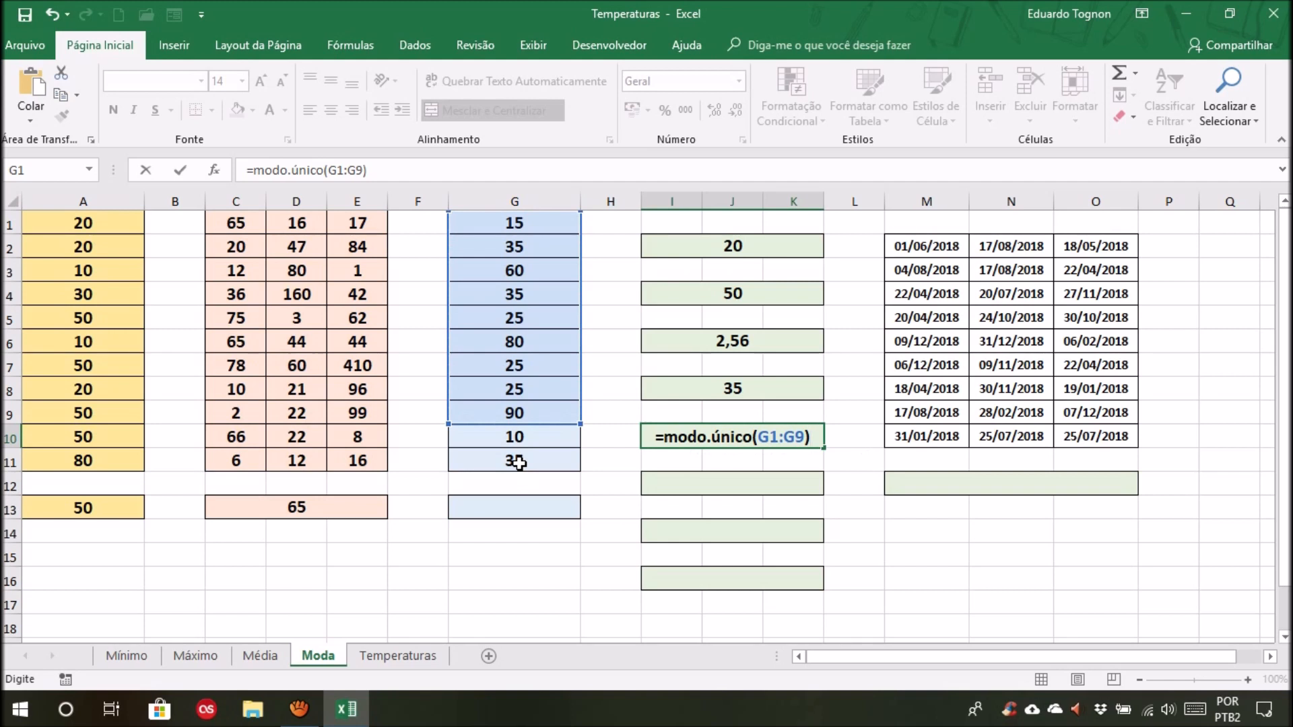
key("Return")
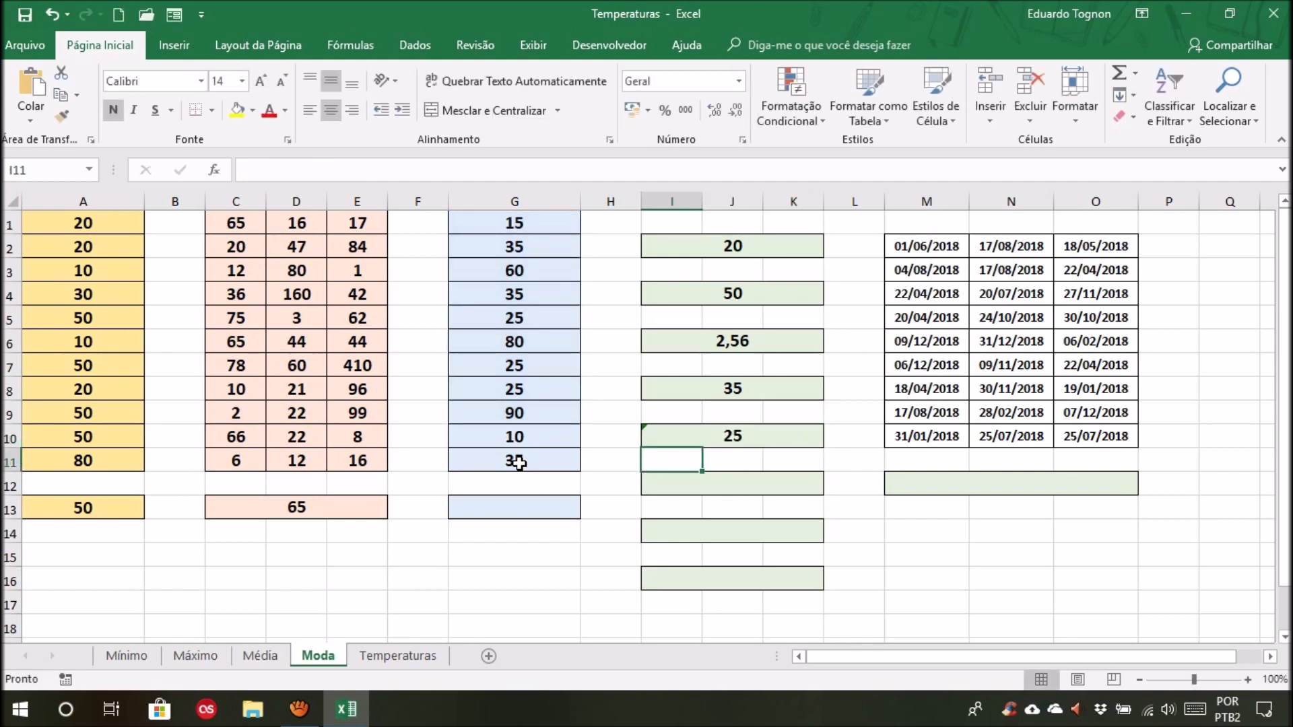
Compare the range G1:G9 used in I10 with the full blue column G1:G11, examining the omitted cells G10 and G11
left_click(771, 431)
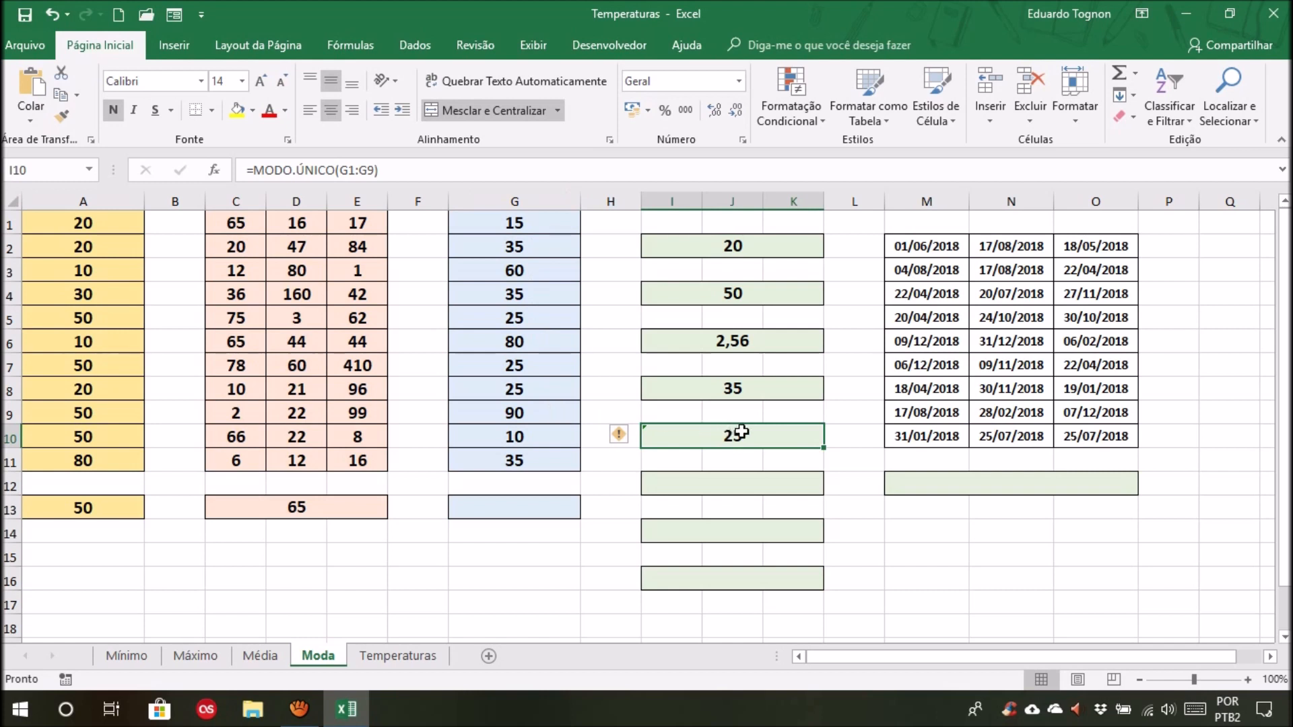
mouse_move(632, 440)
left_click(525, 222)
left_click_drag(529, 244, 512, 416)
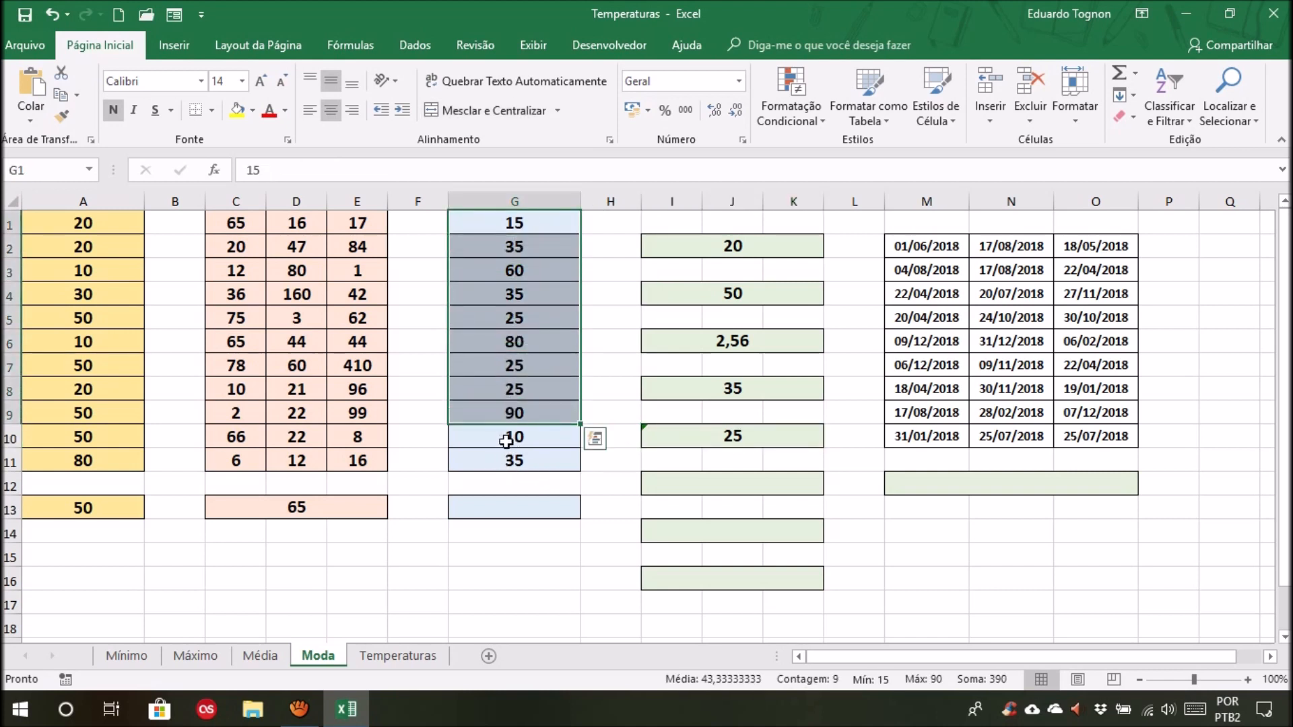
left_click(517, 439)
left_click(511, 463)
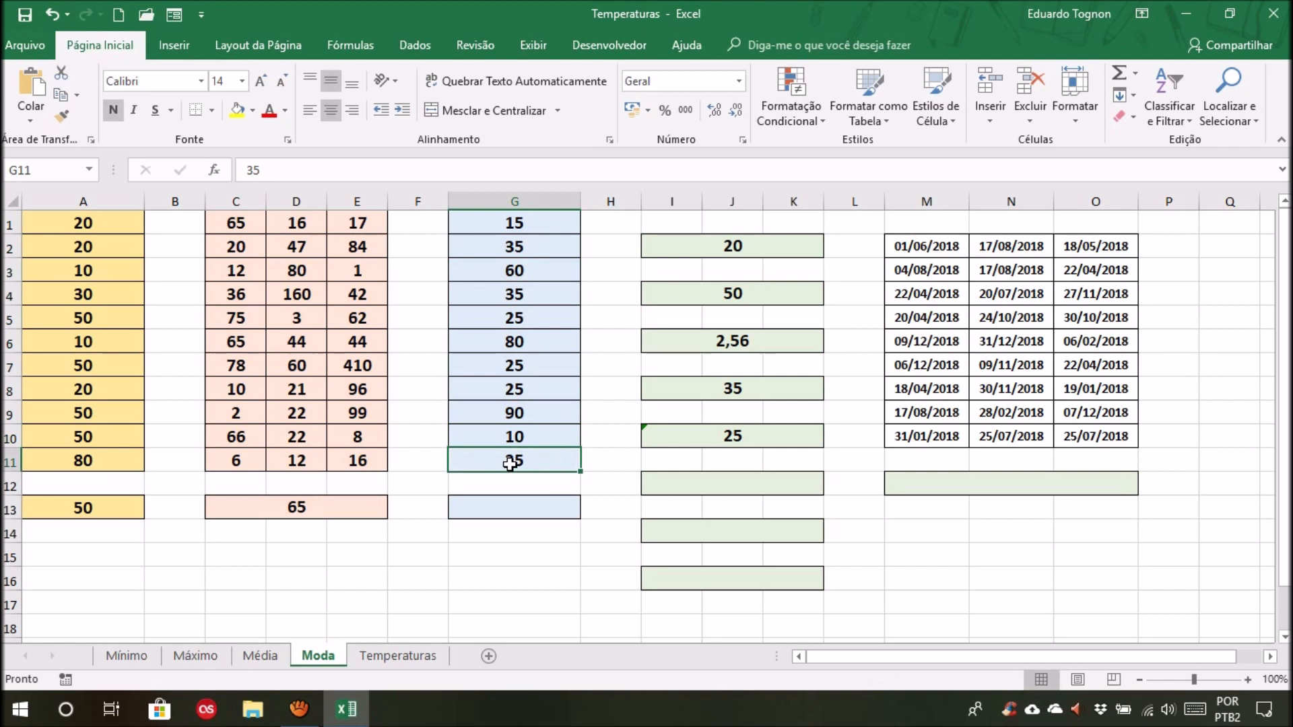
left_click(562, 220)
left_click_drag(545, 219, 542, 456)
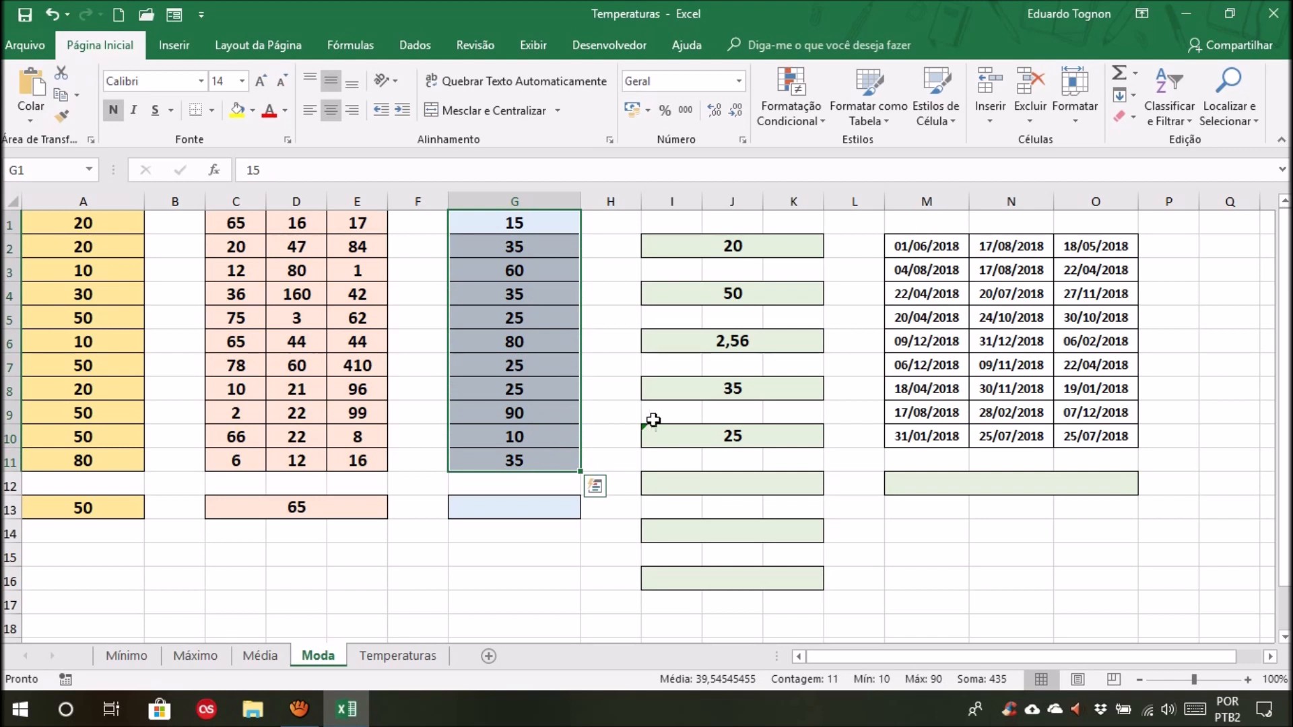
left_click(698, 434)
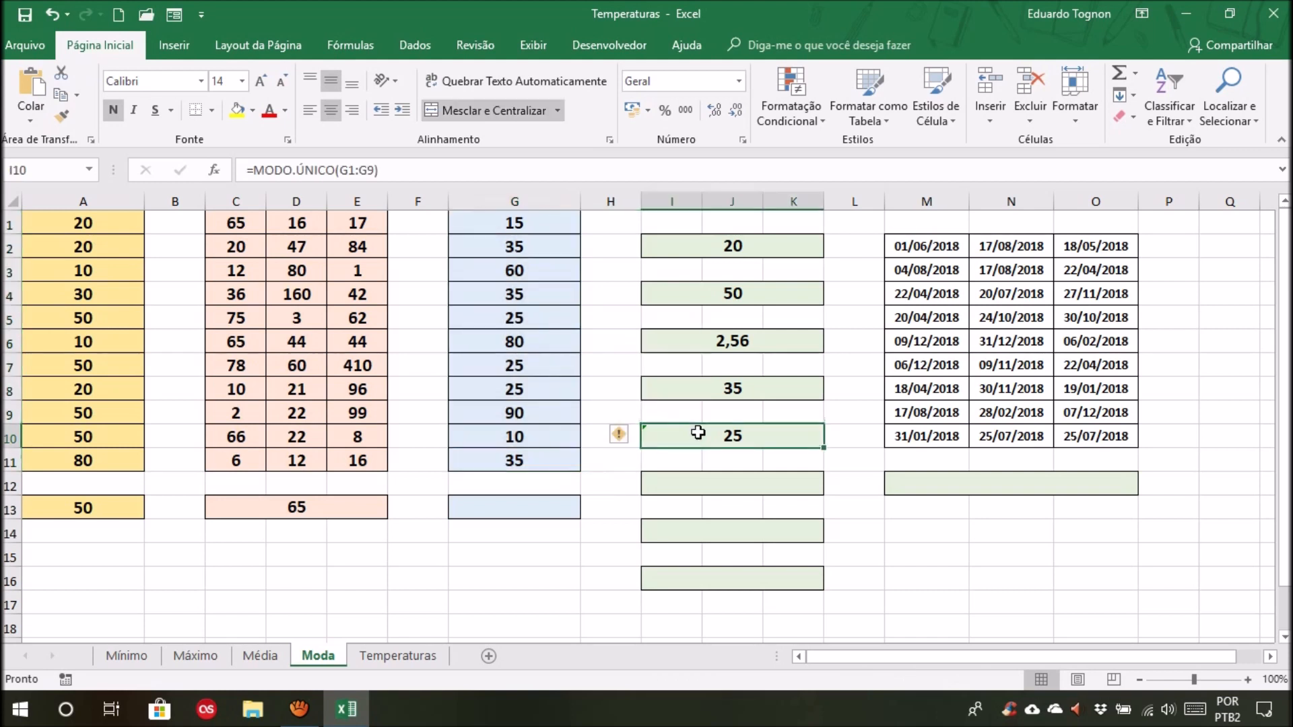
left_click(517, 452)
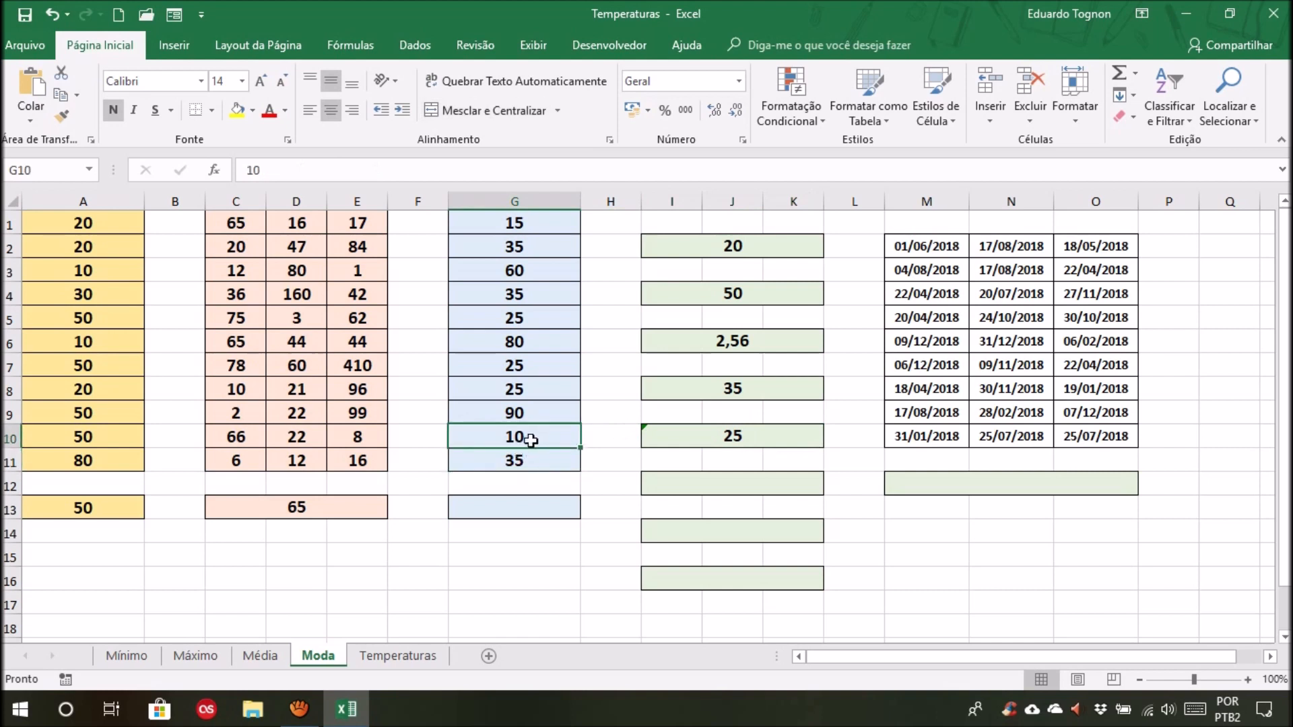
left_click(533, 408)
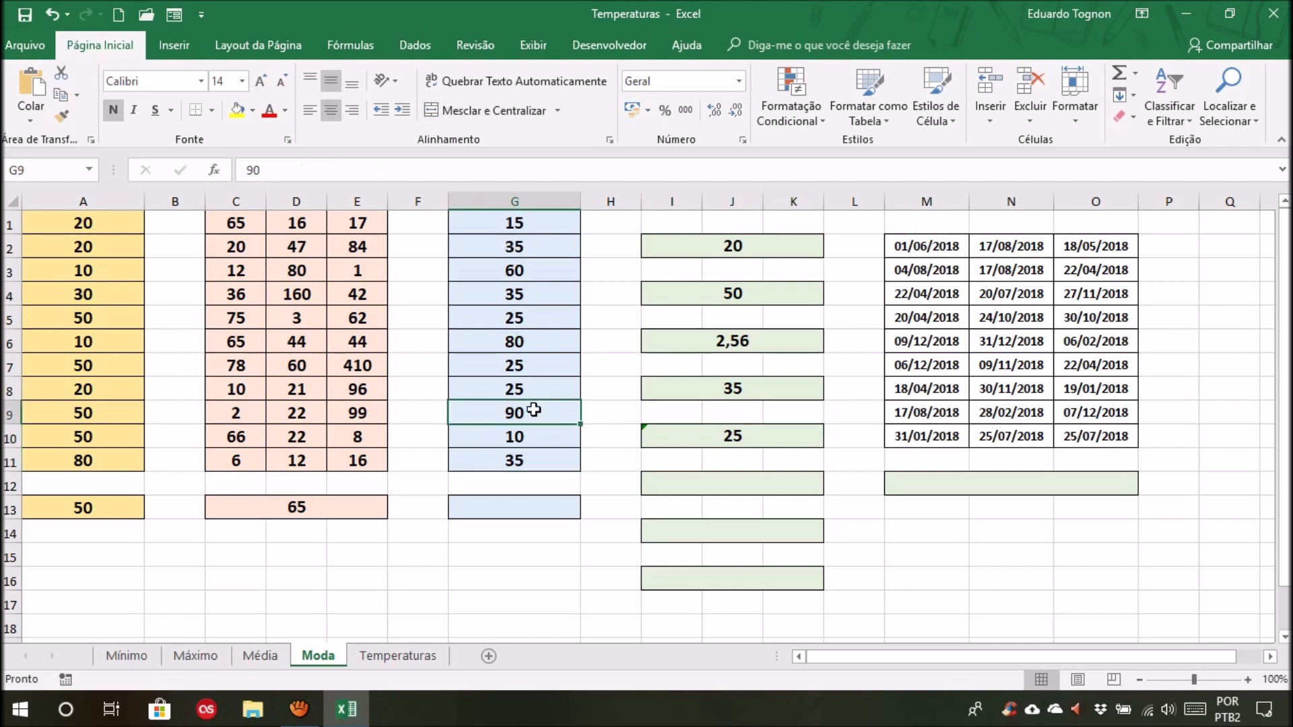
left_click(525, 452)
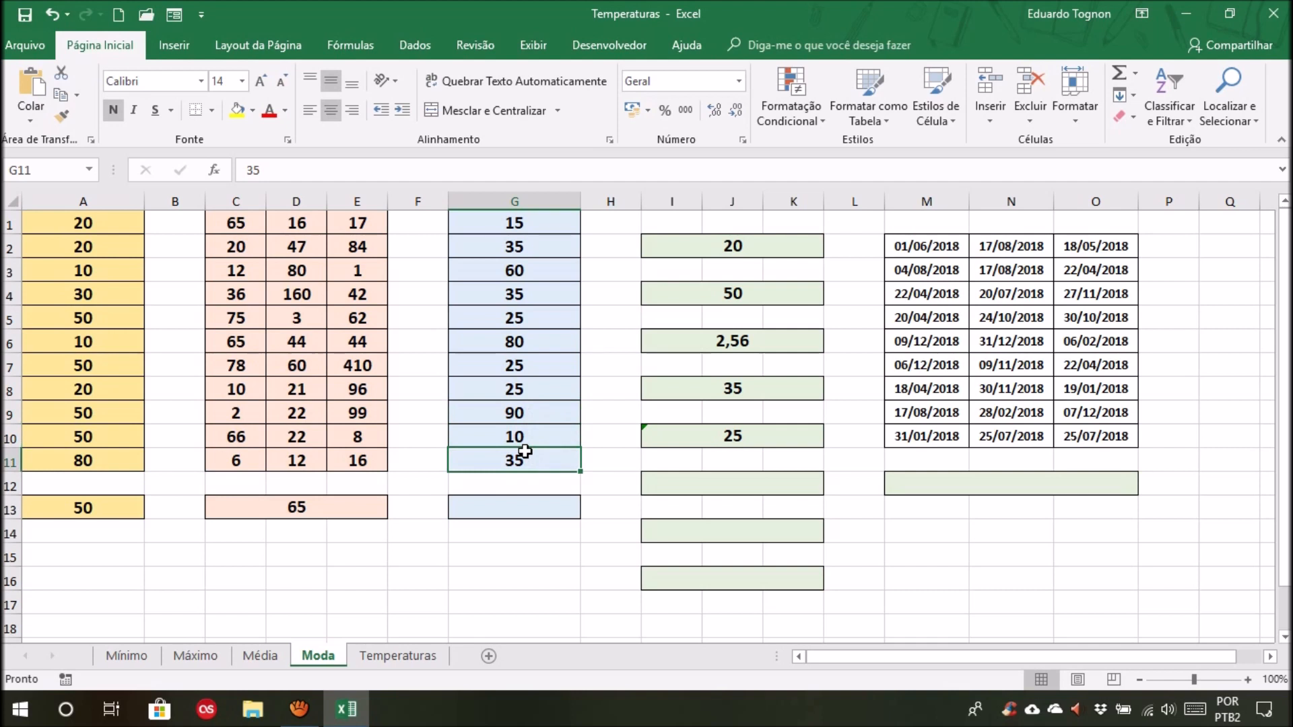
left_click(691, 442)
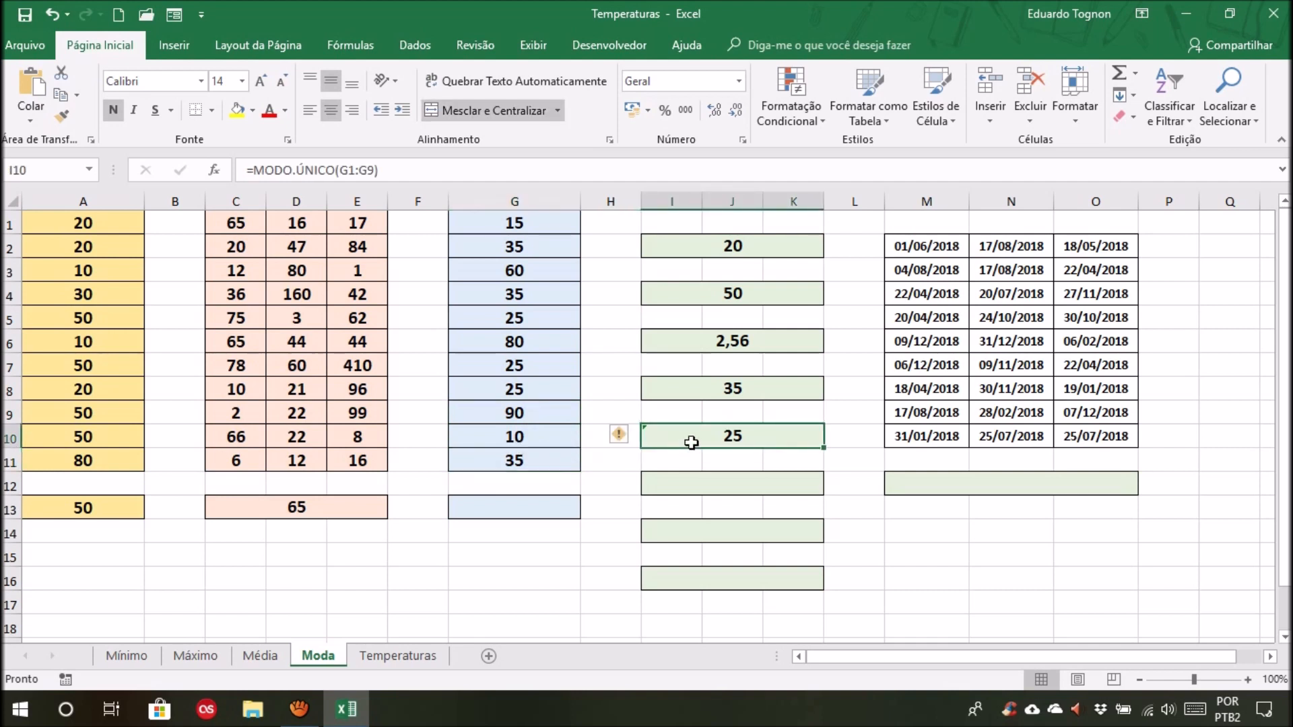
left_click_drag(530, 222, 519, 413)
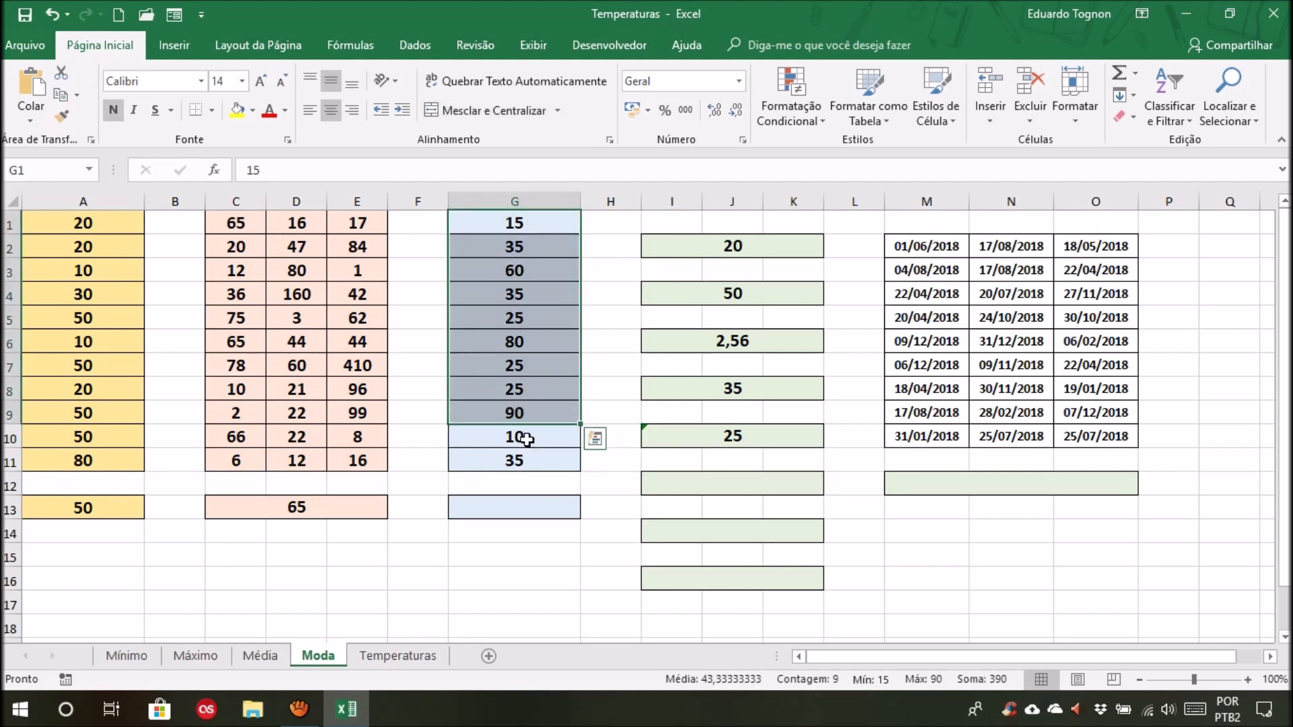
left_click(526, 439)
left_click(514, 461)
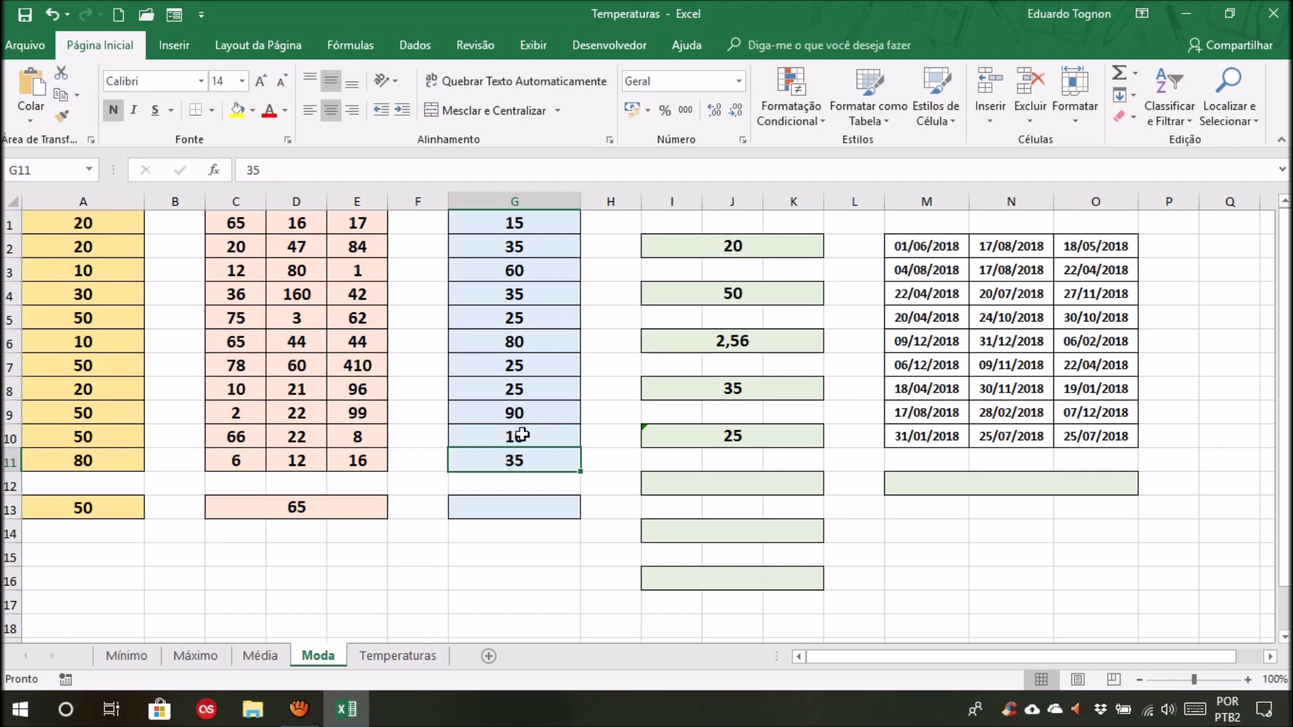
Ignore the omitted adjacent cells error on I10 and select the empty merged cell I12
left_click(686, 435)
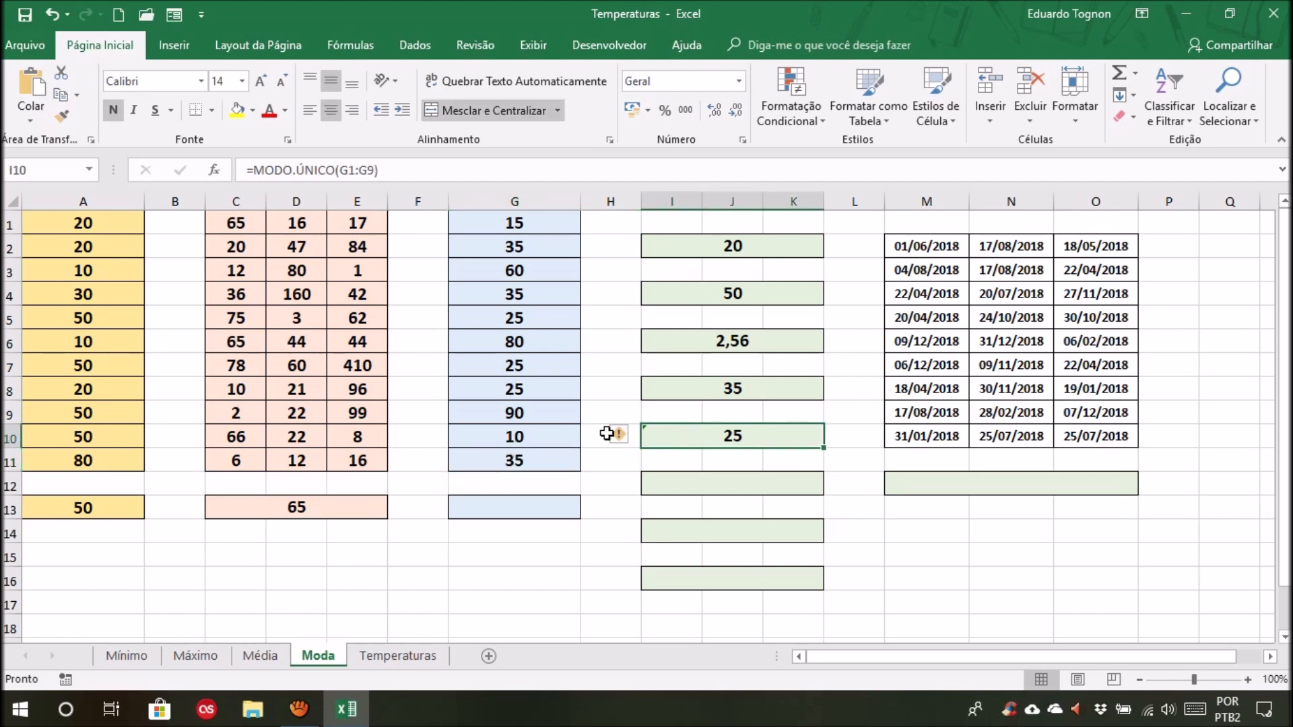
left_click(626, 435)
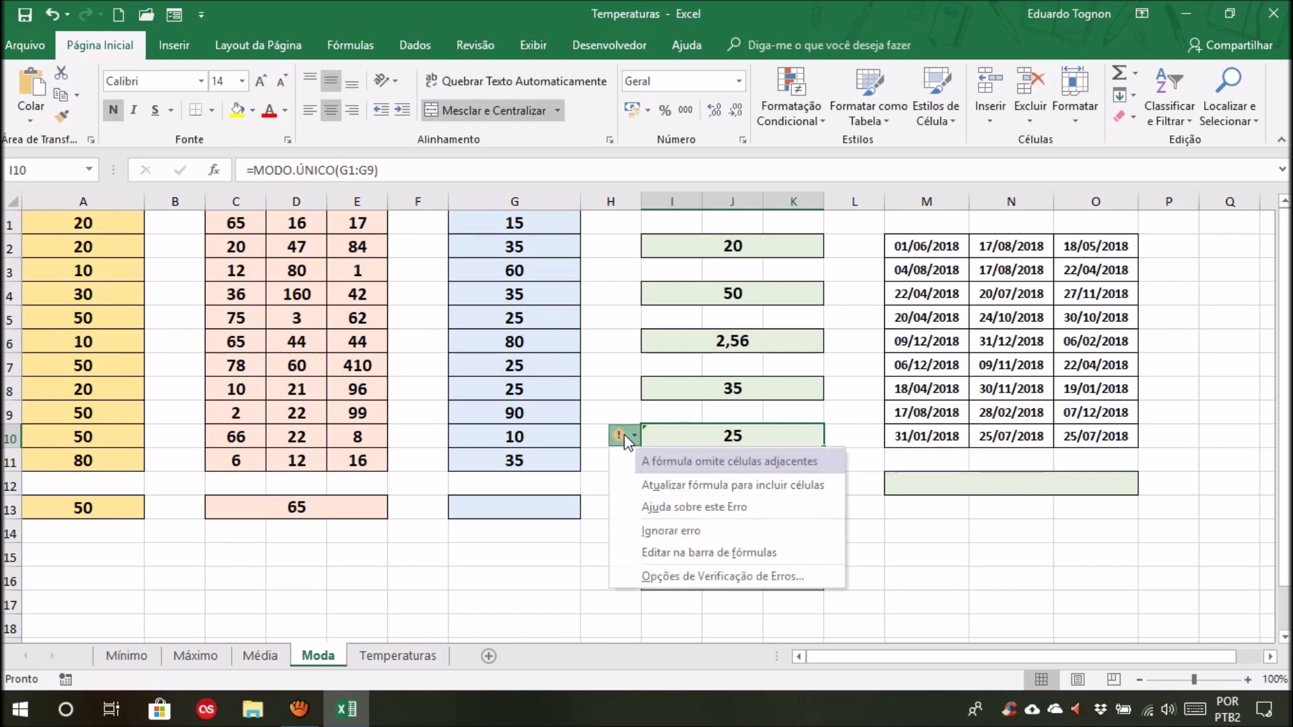
left_click(683, 531)
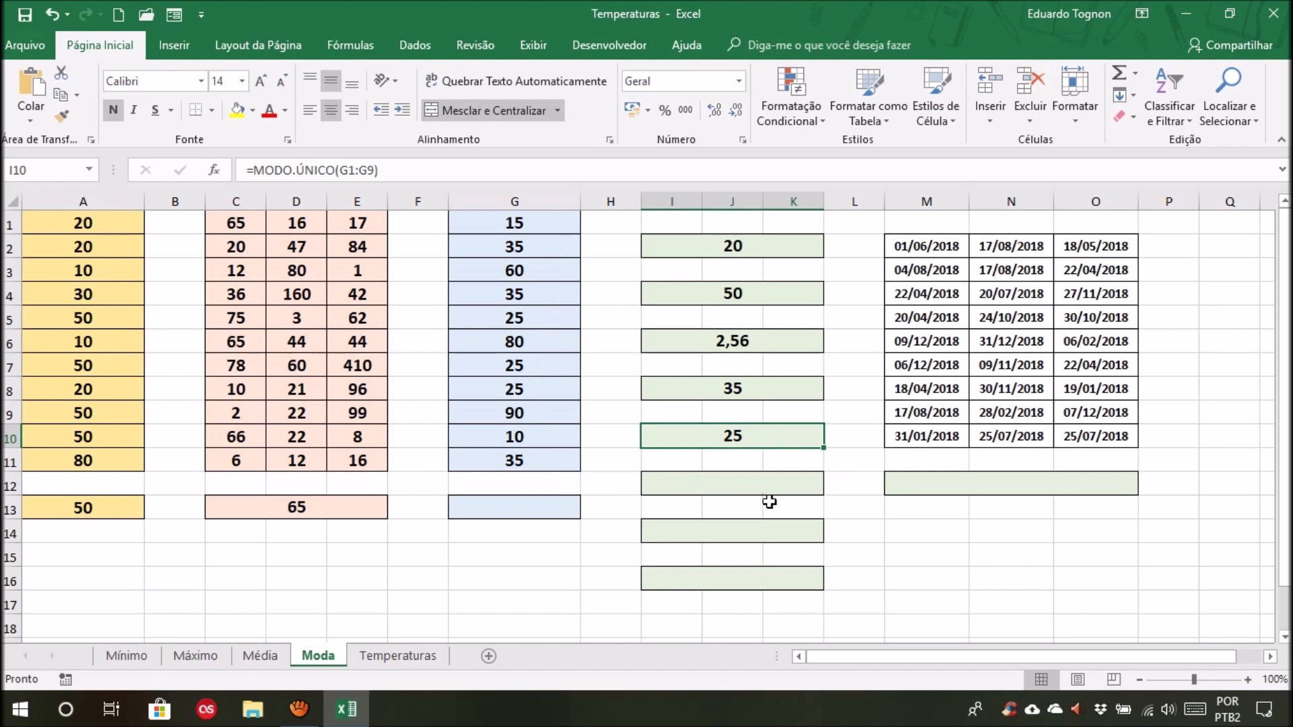
left_click(788, 486)
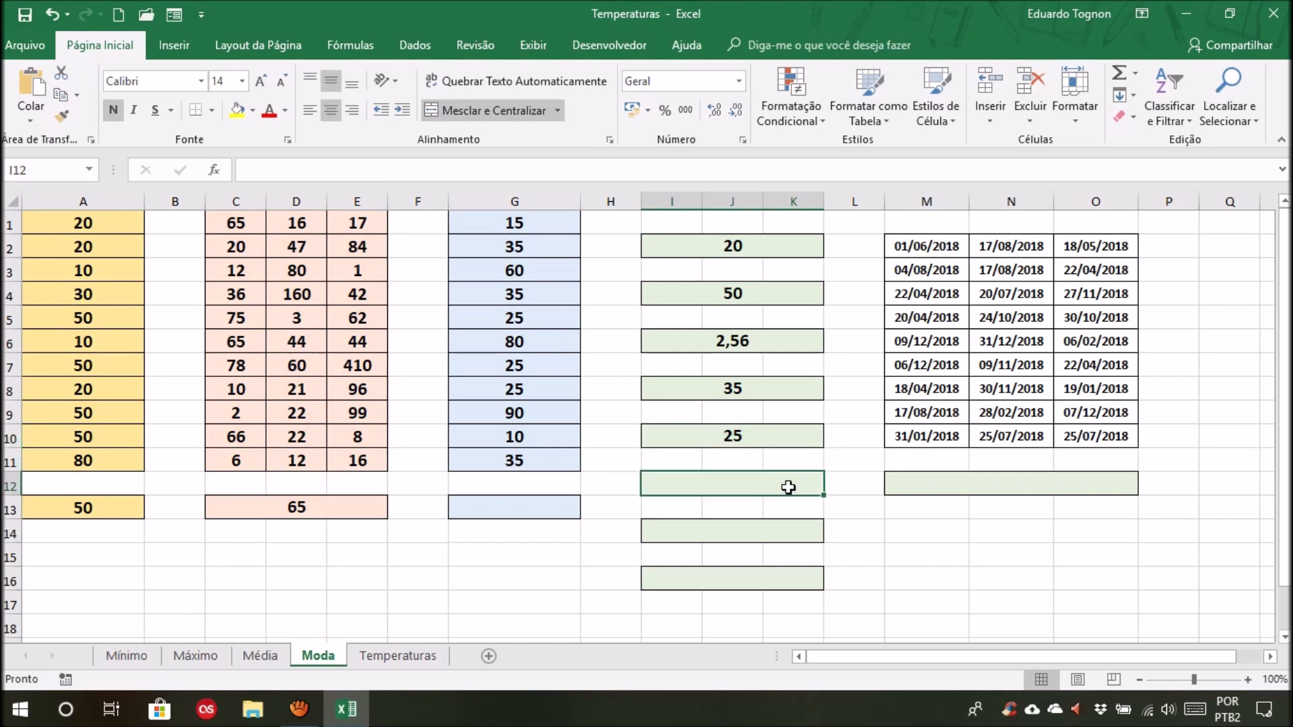
Enter the formula =modo.único(C1;D3;G2;A5;D11) in merged cell I12, using individual cells from the three coloured tables
type("=modo.")
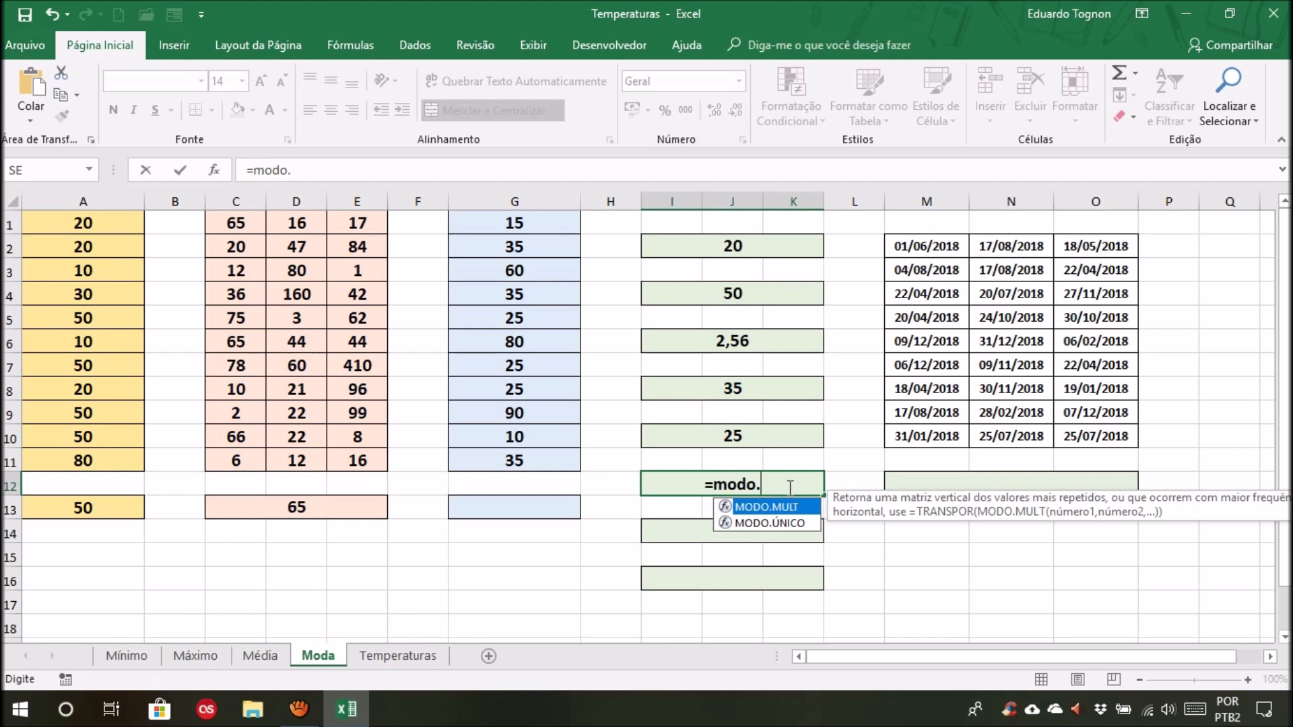
type("único(")
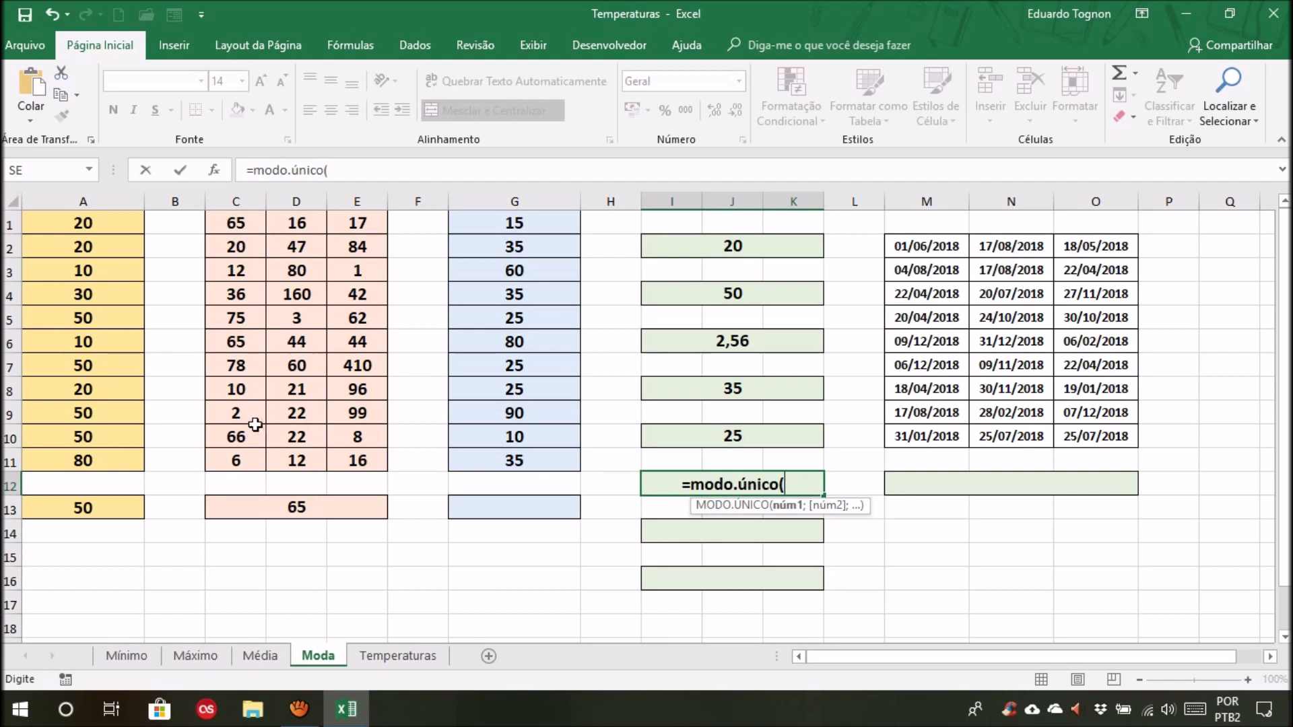
left_click(239, 225)
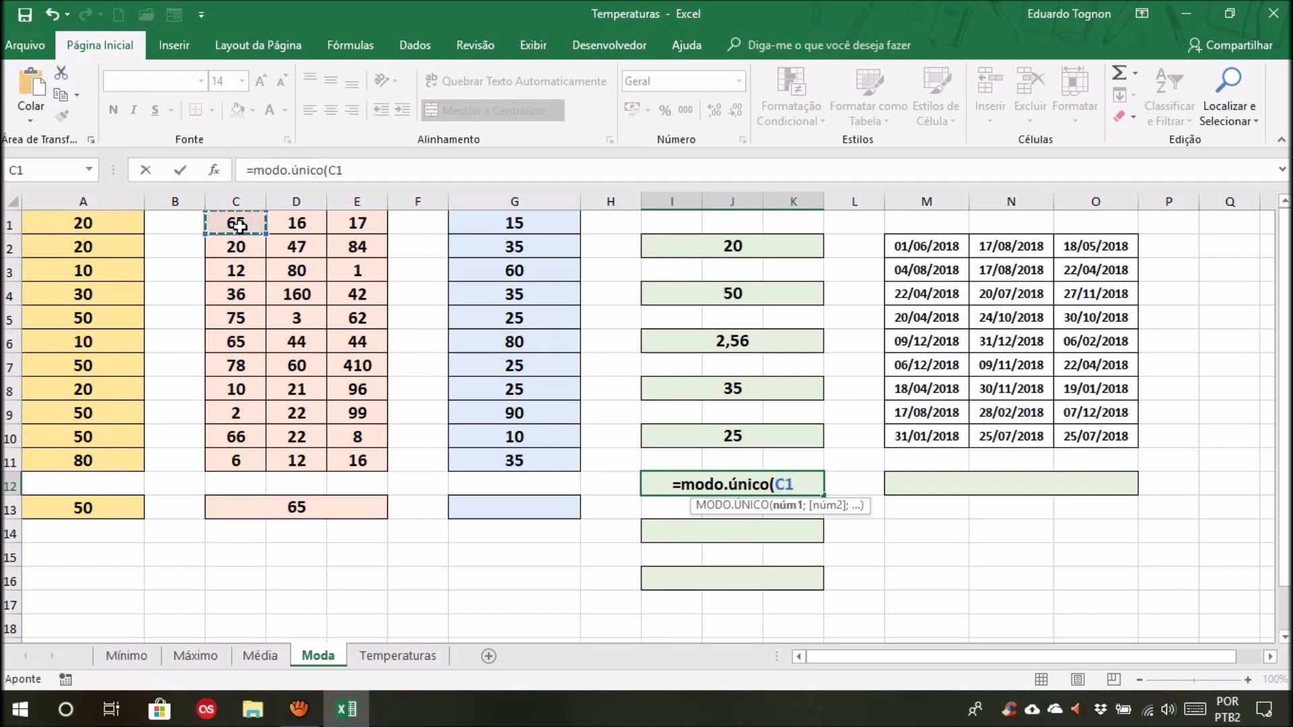
type(";")
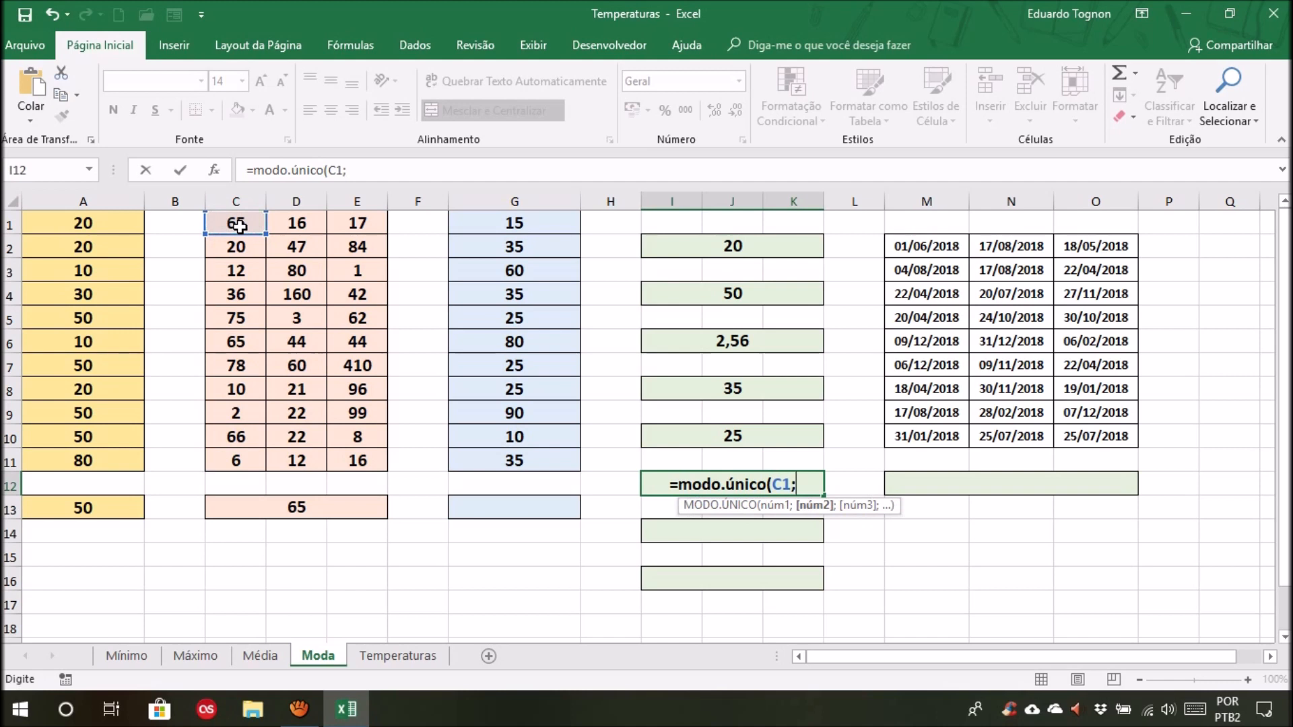
left_click(299, 263)
type(";")
left_click(464, 248)
type(";")
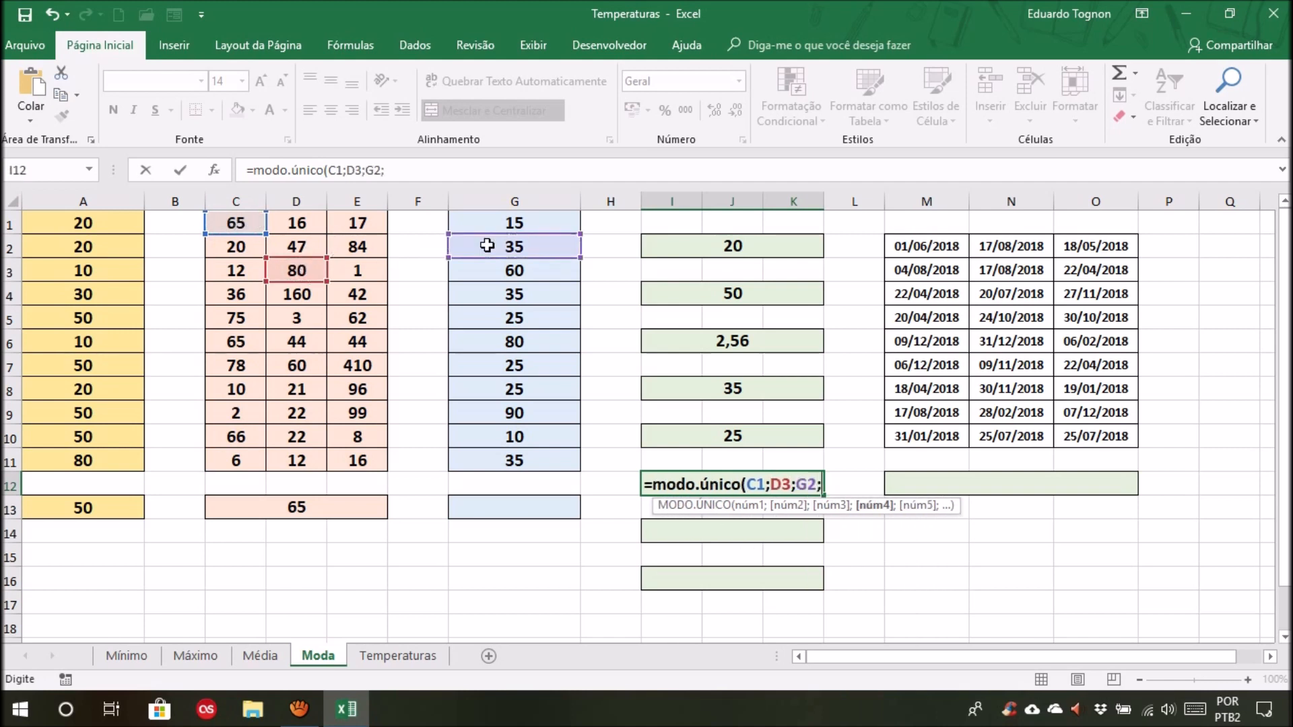
left_click(97, 319)
type(";")
left_click(301, 463)
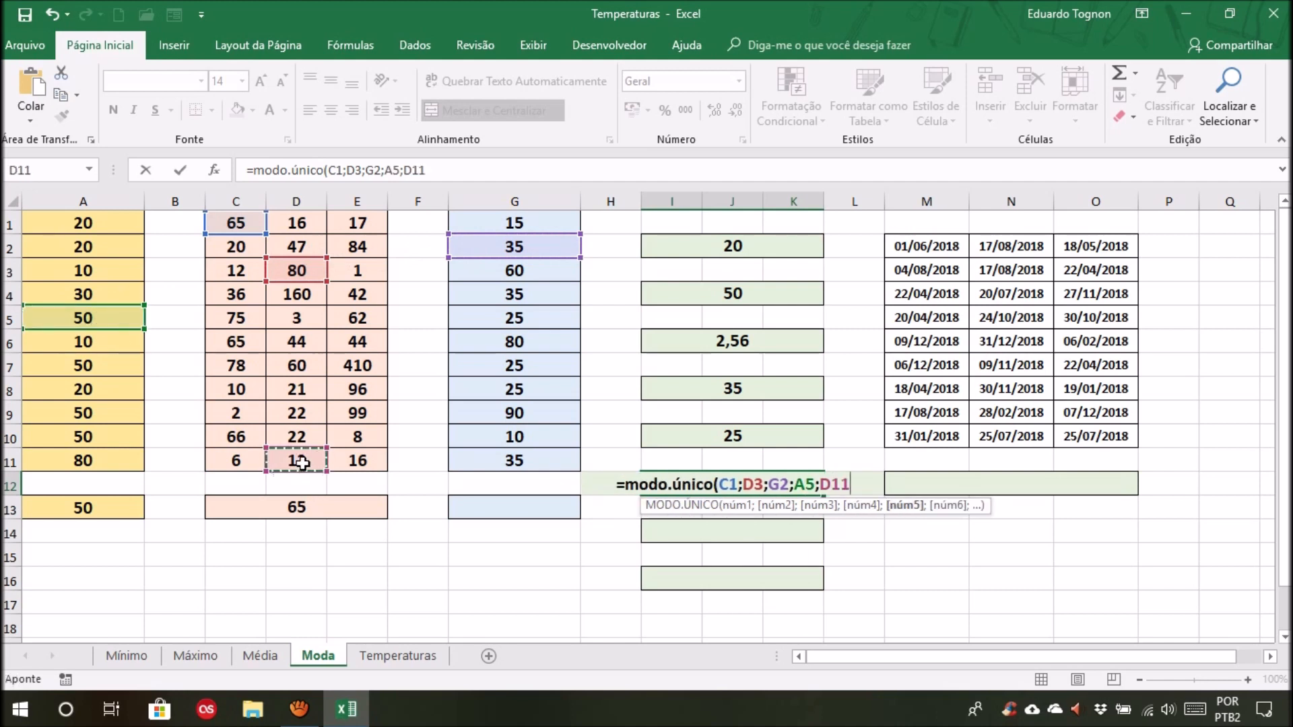
type(")")
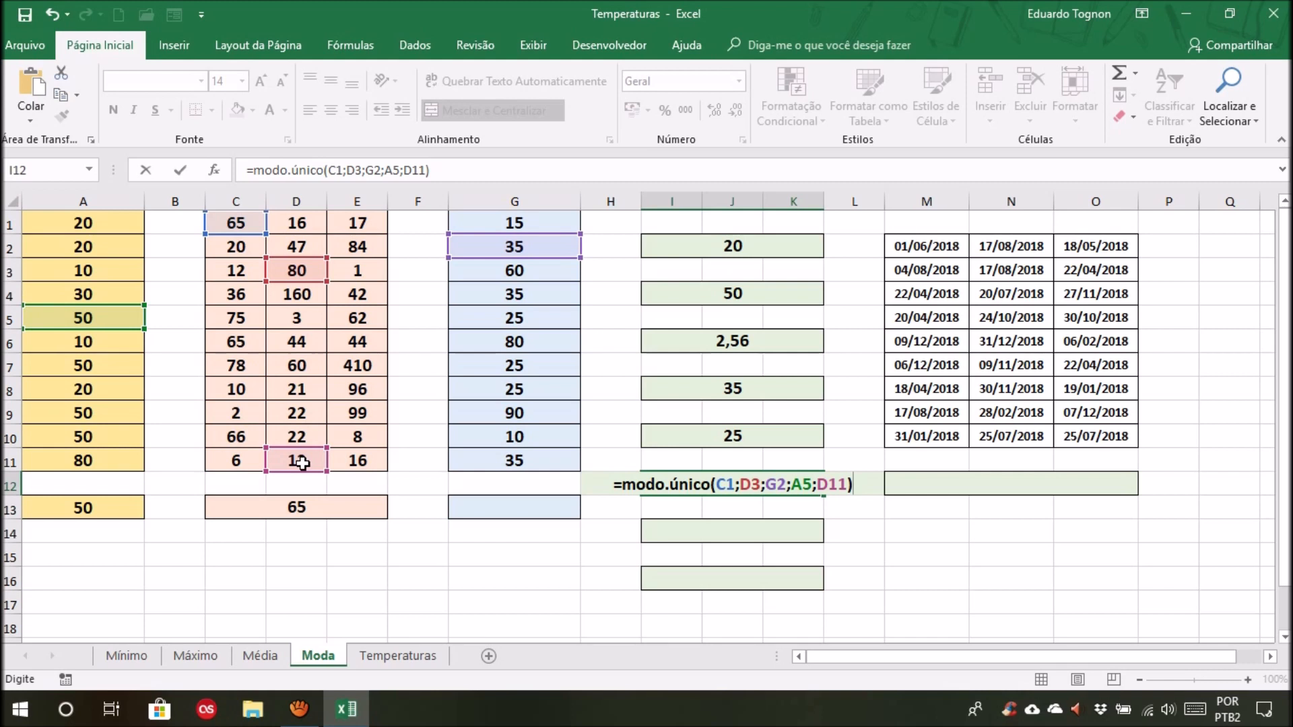
key("Return")
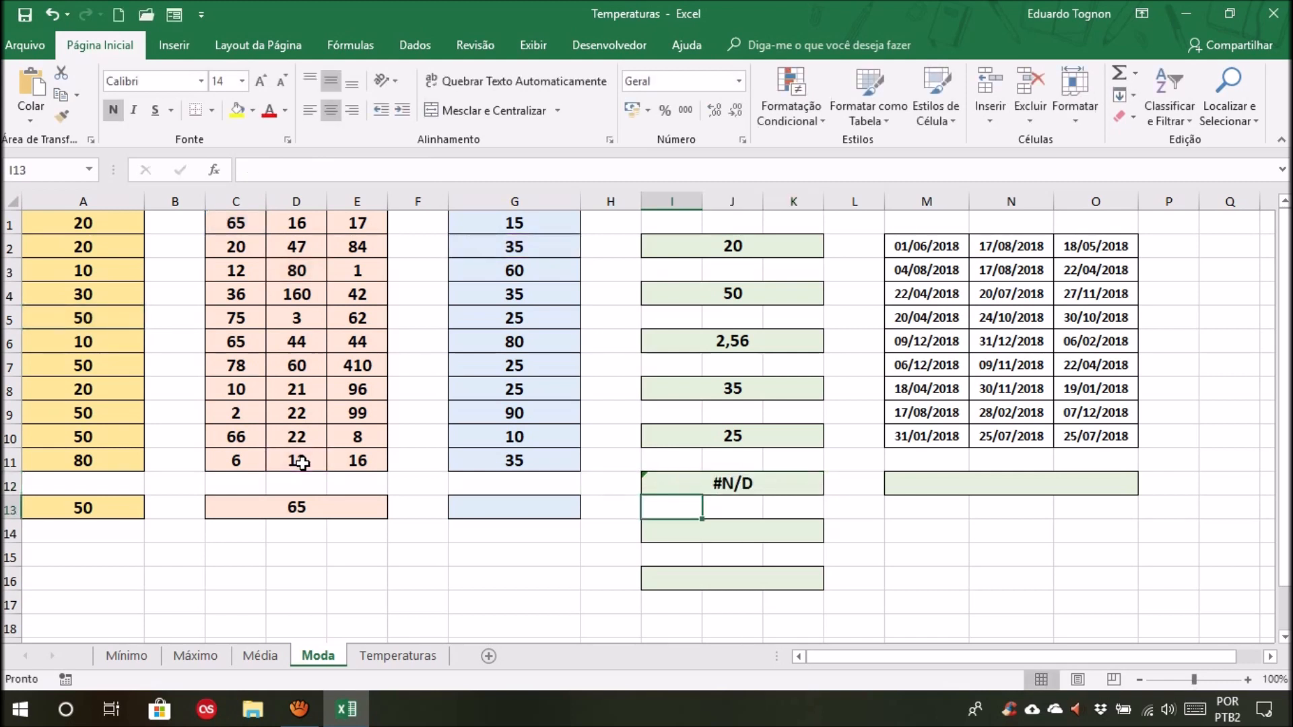
Inspect the error type reported for the formula in I12 without applying any correction
left_click(741, 483)
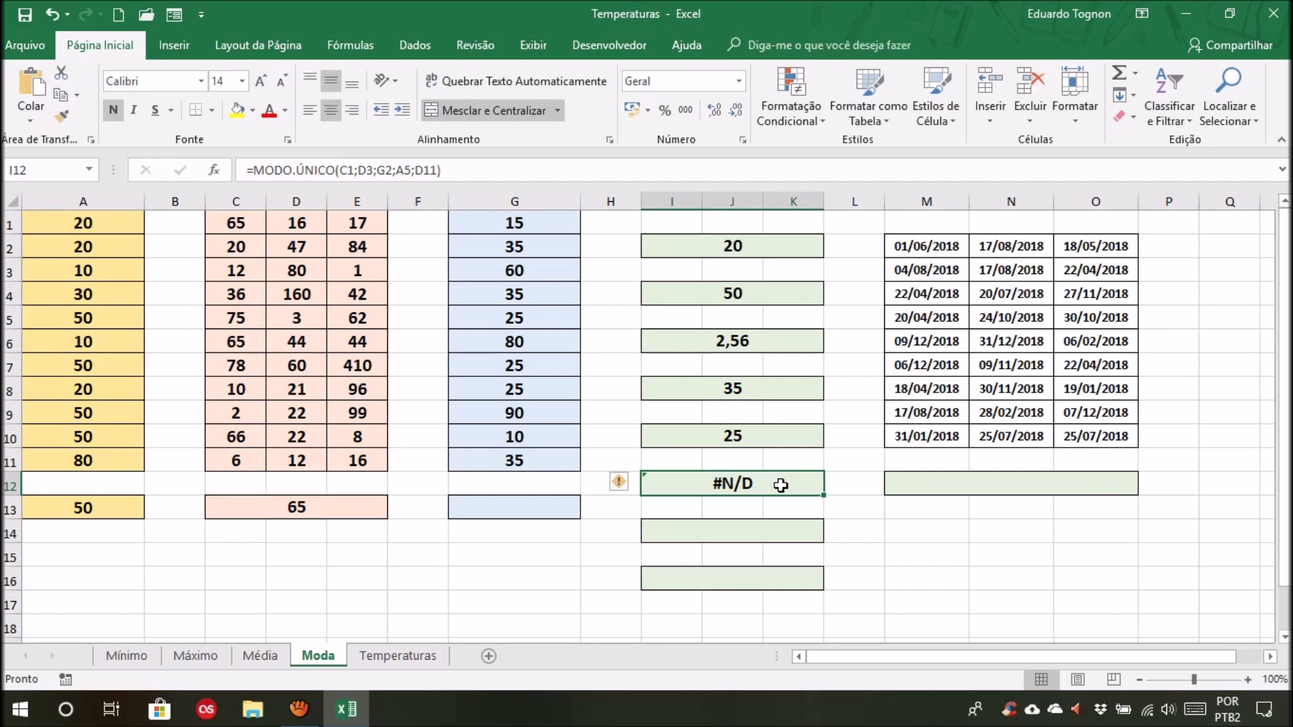
left_click(620, 482)
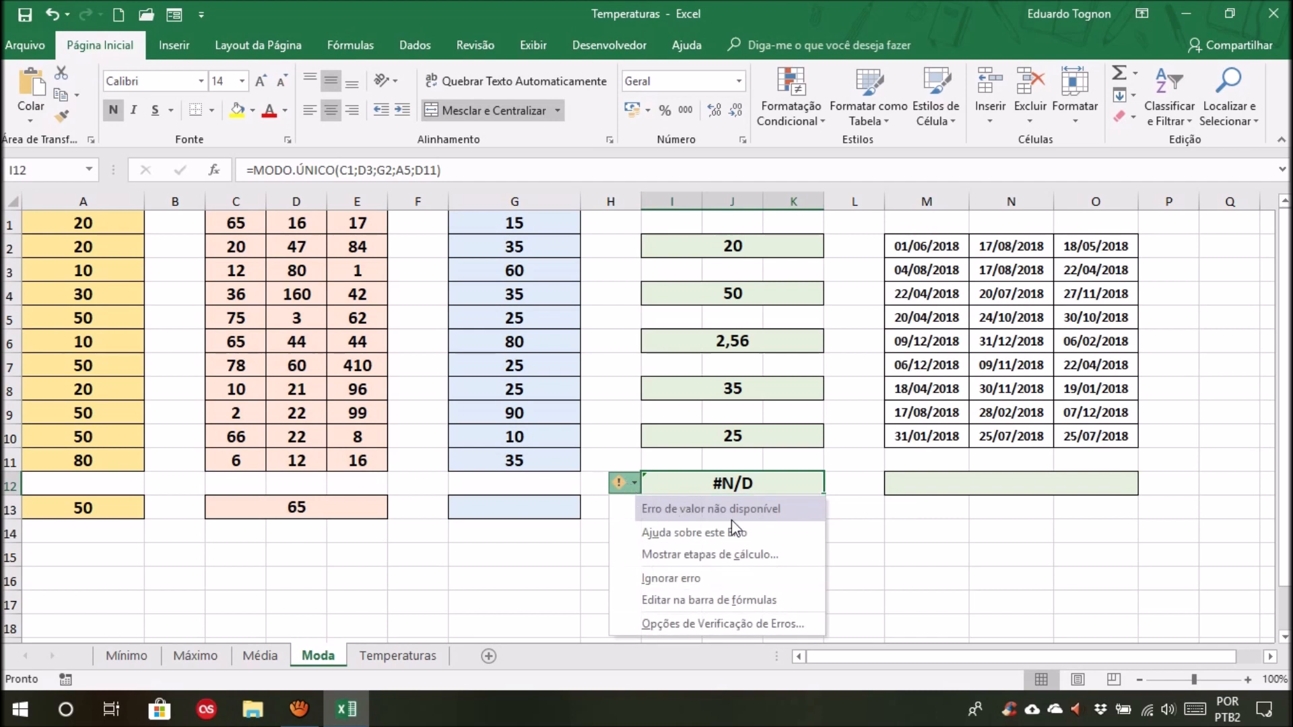
left_click(760, 478)
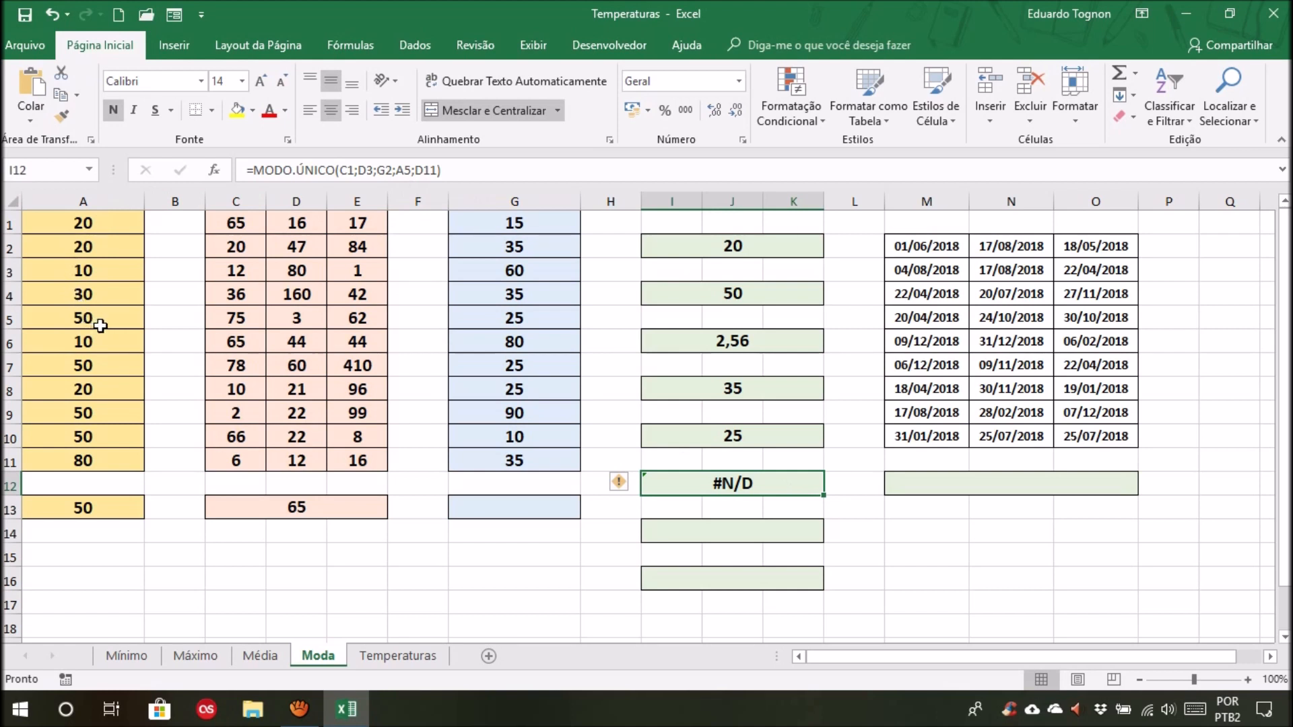
Set D11 to 50, the same value as A5, and check the mode result in I12
left_click(293, 464)
type("50")
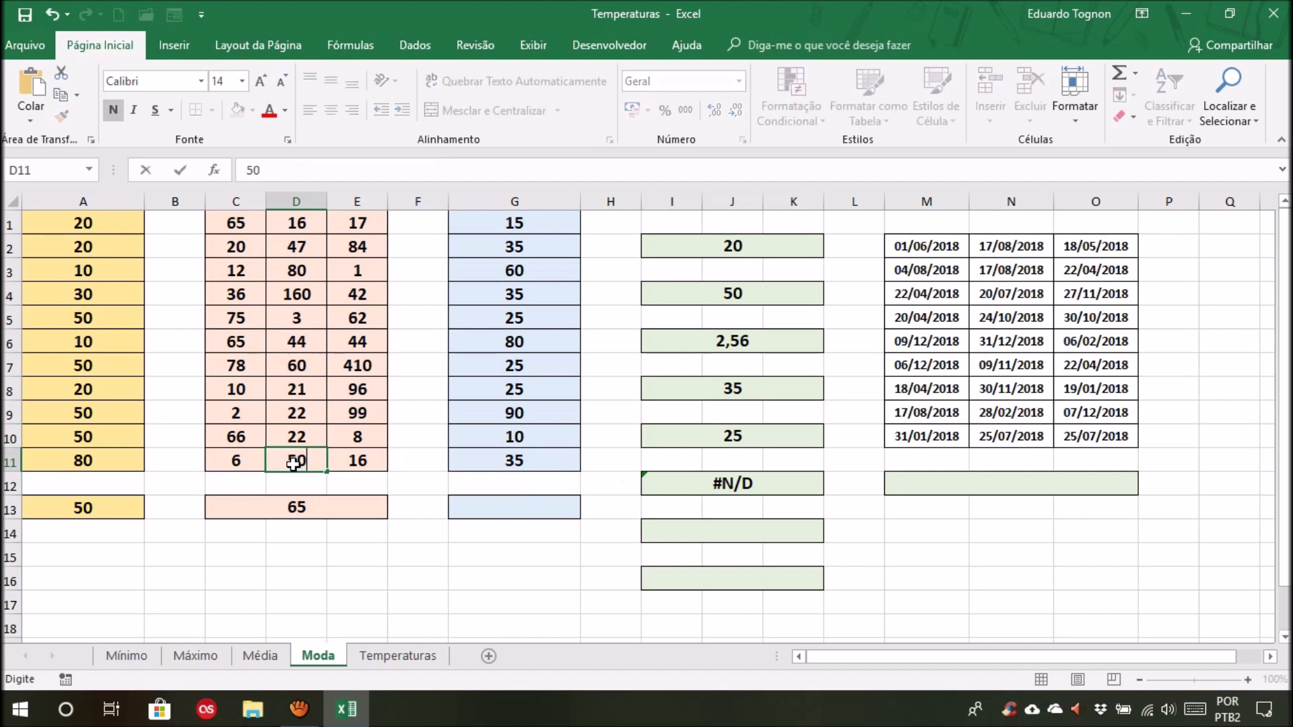
key("Return")
left_click(722, 484)
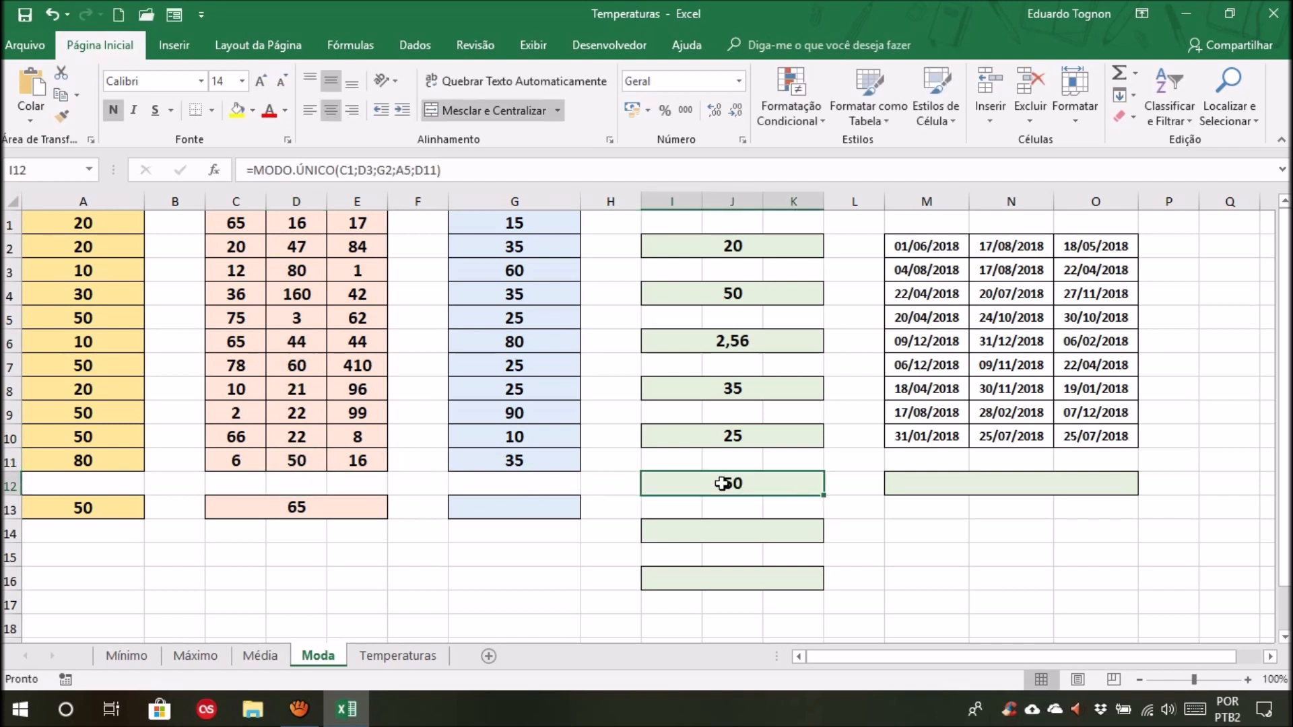
Set D11 to 84 and check the mode result in I12 again
left_click(303, 467)
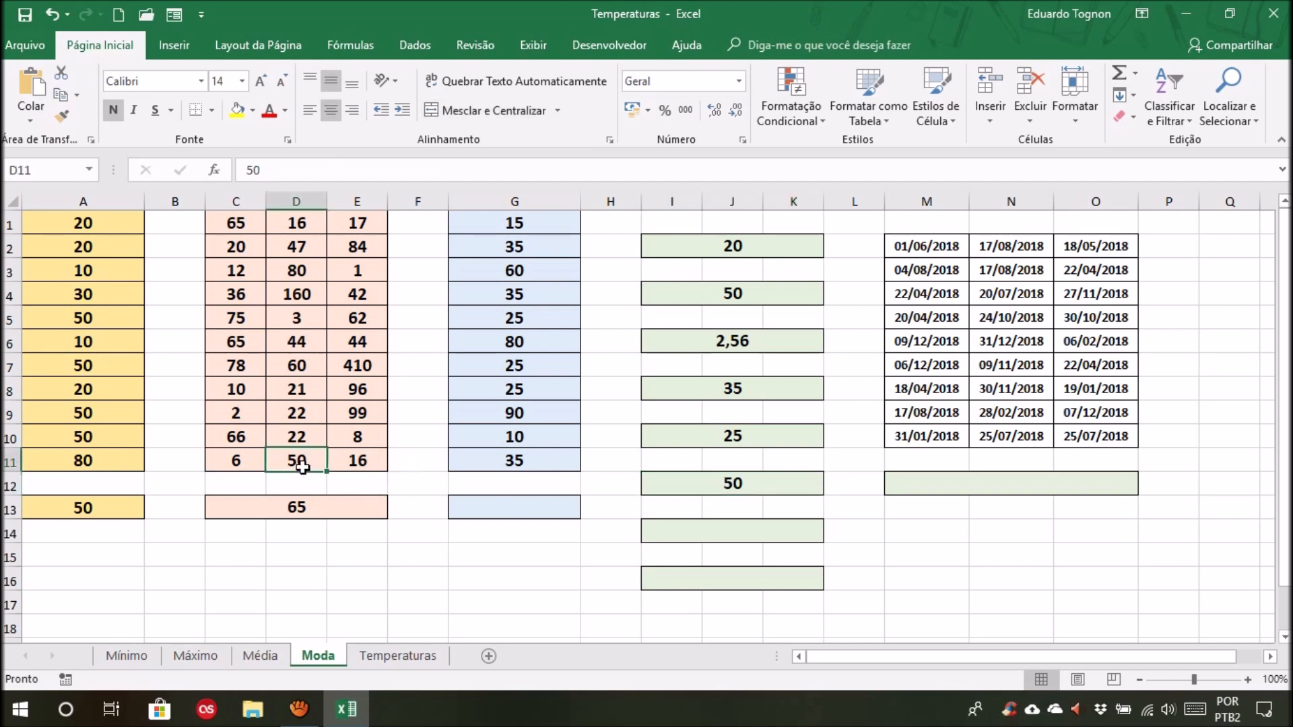
type("84")
key("Return")
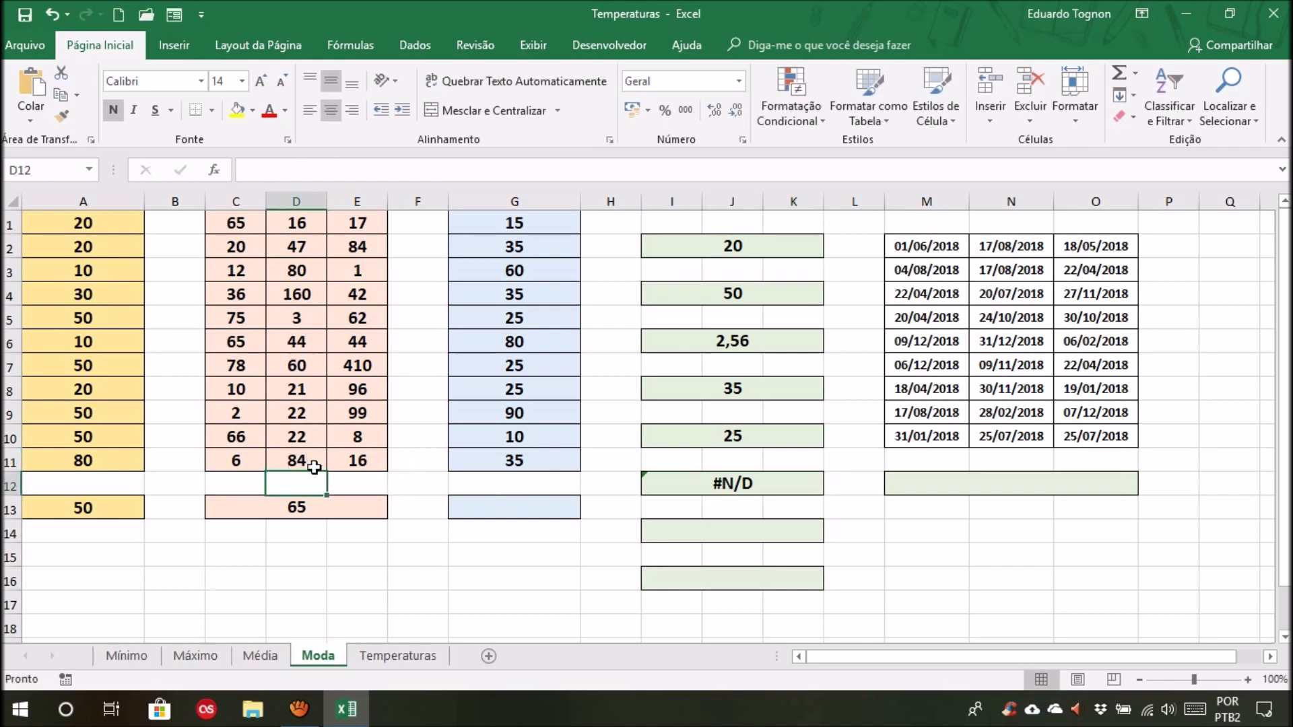
left_click(695, 481)
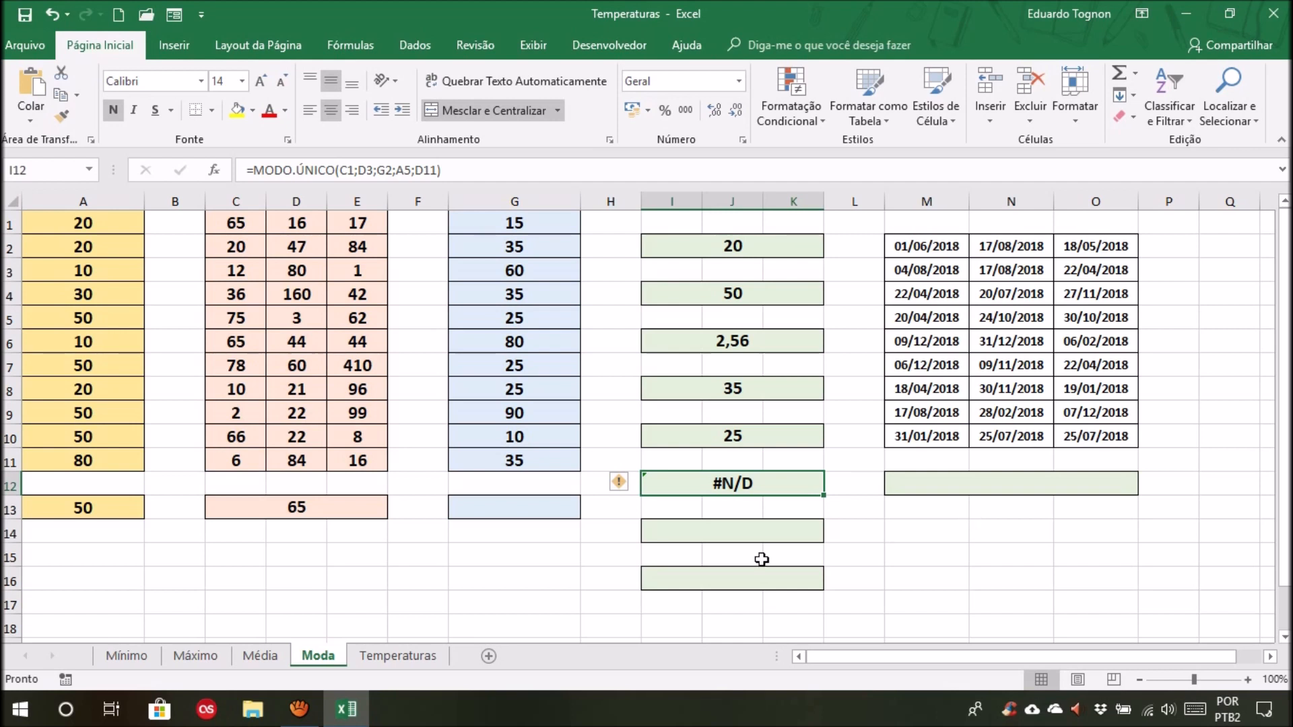
Enter the formula =modo.único(G1:G11) in G13, covering the full blue column
left_click(524, 512)
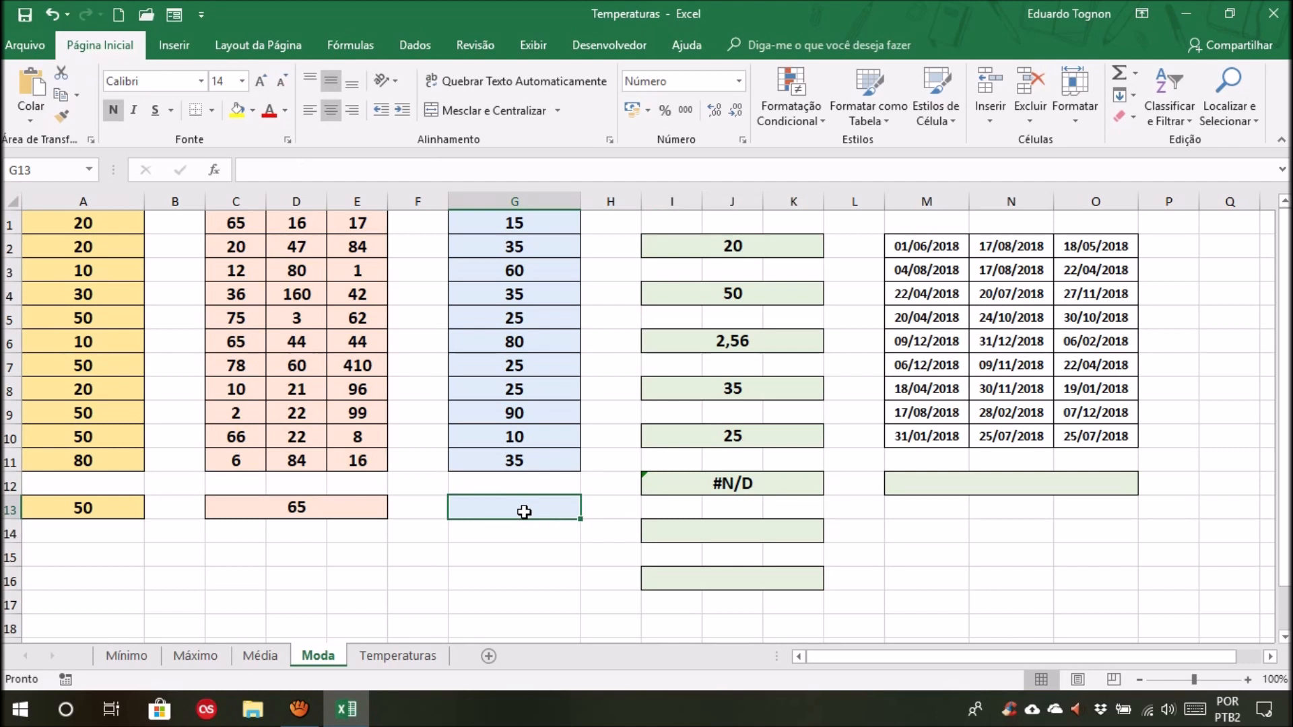
type("=modo")
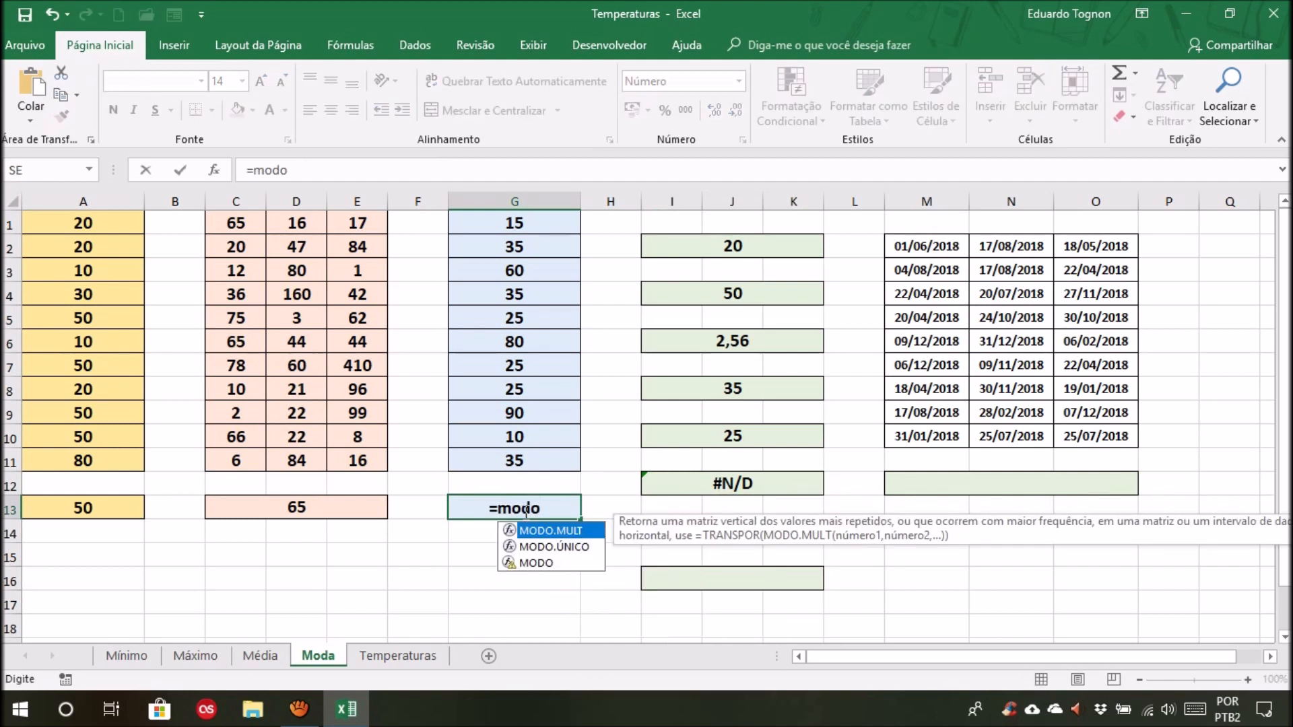
type(".únic")
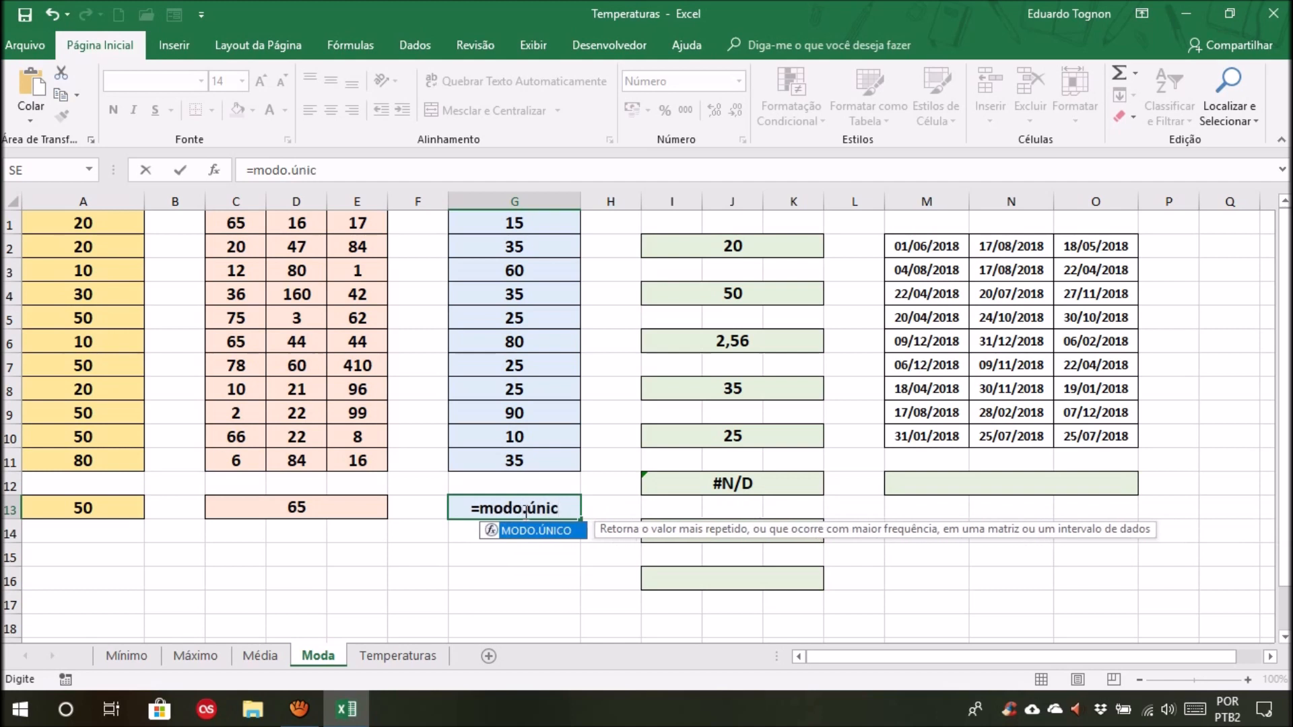
type("o(")
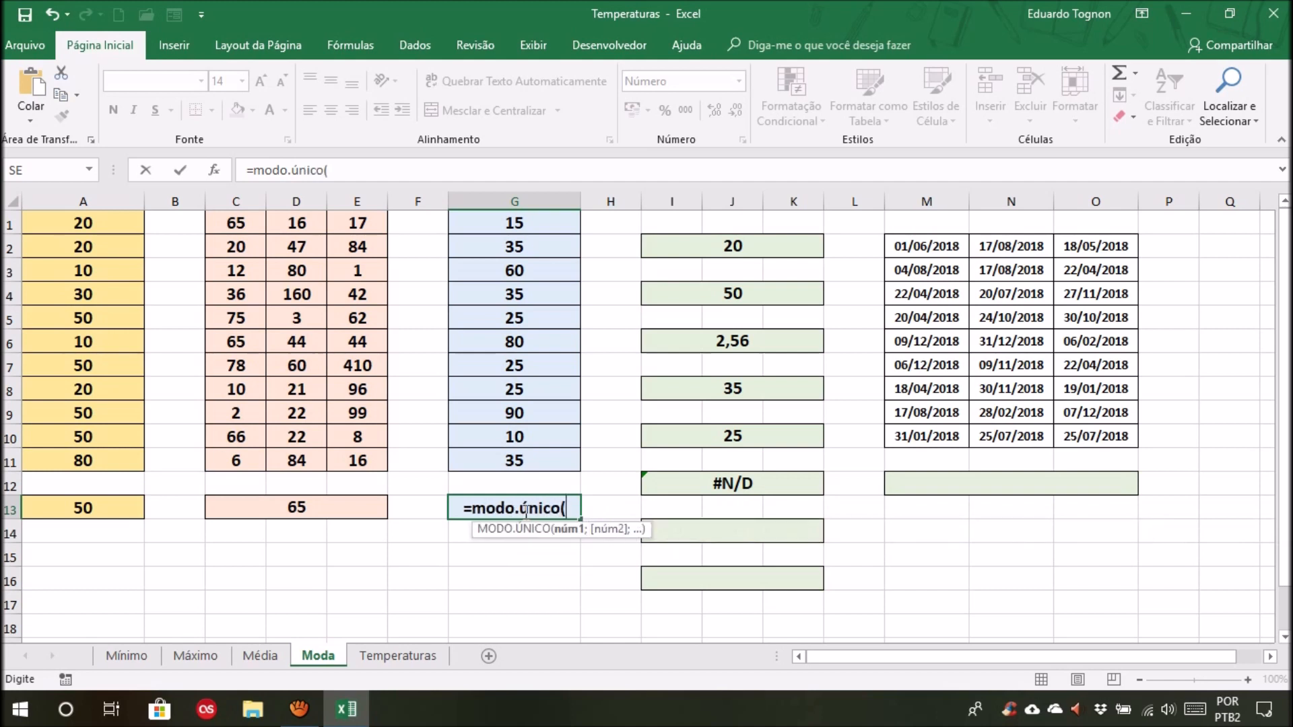
left_click_drag(532, 226, 510, 453)
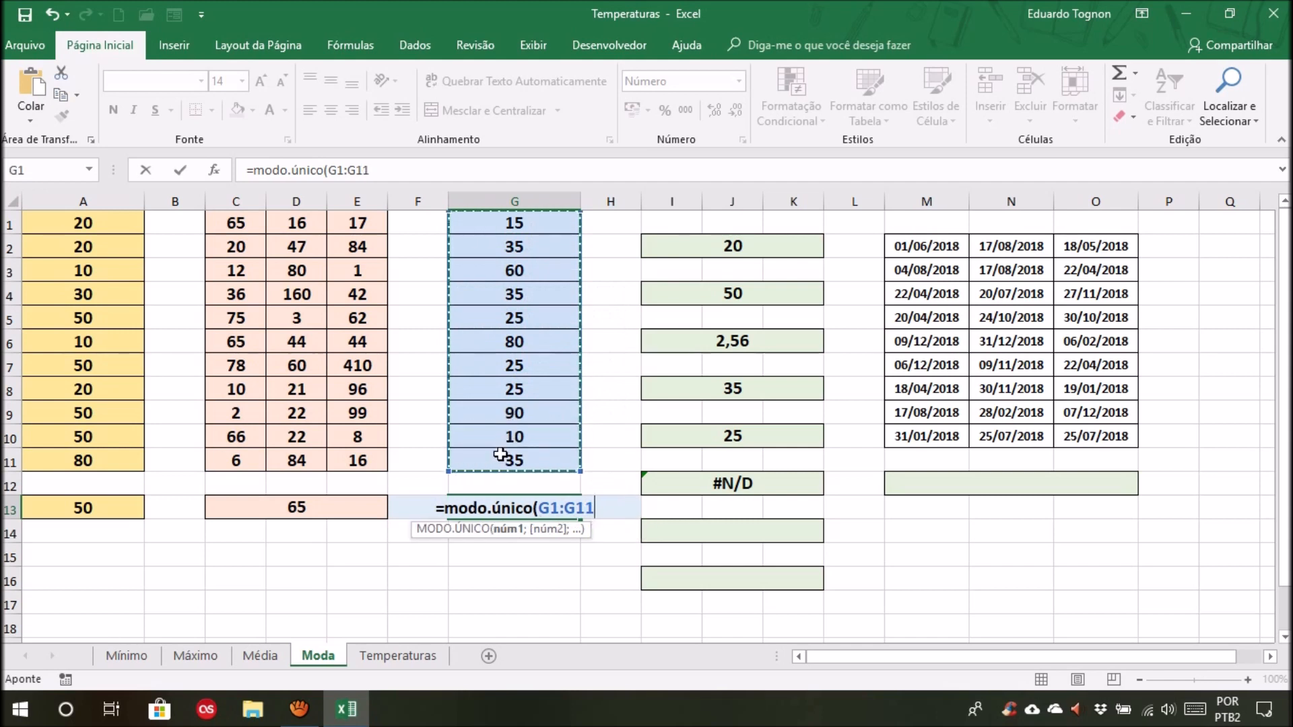
type(")")
key("Return")
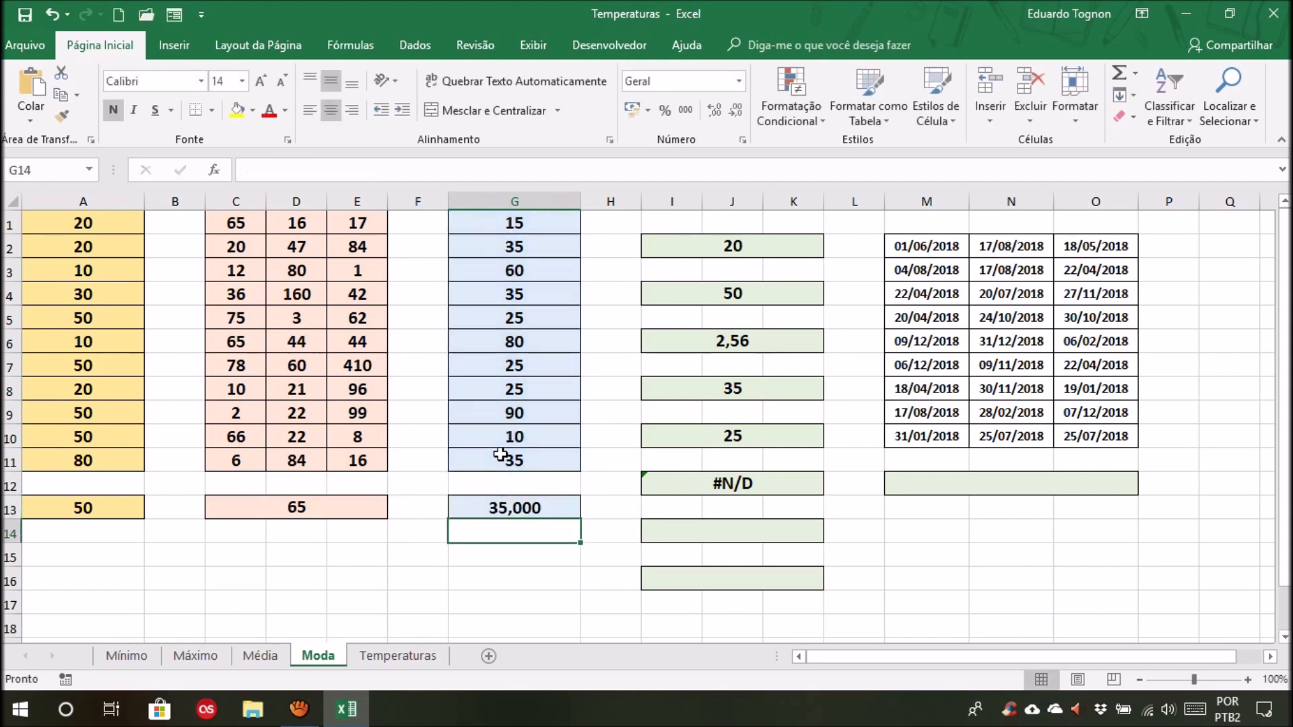
Format the mode result in G13 to show no decimal places
left_click(538, 508)
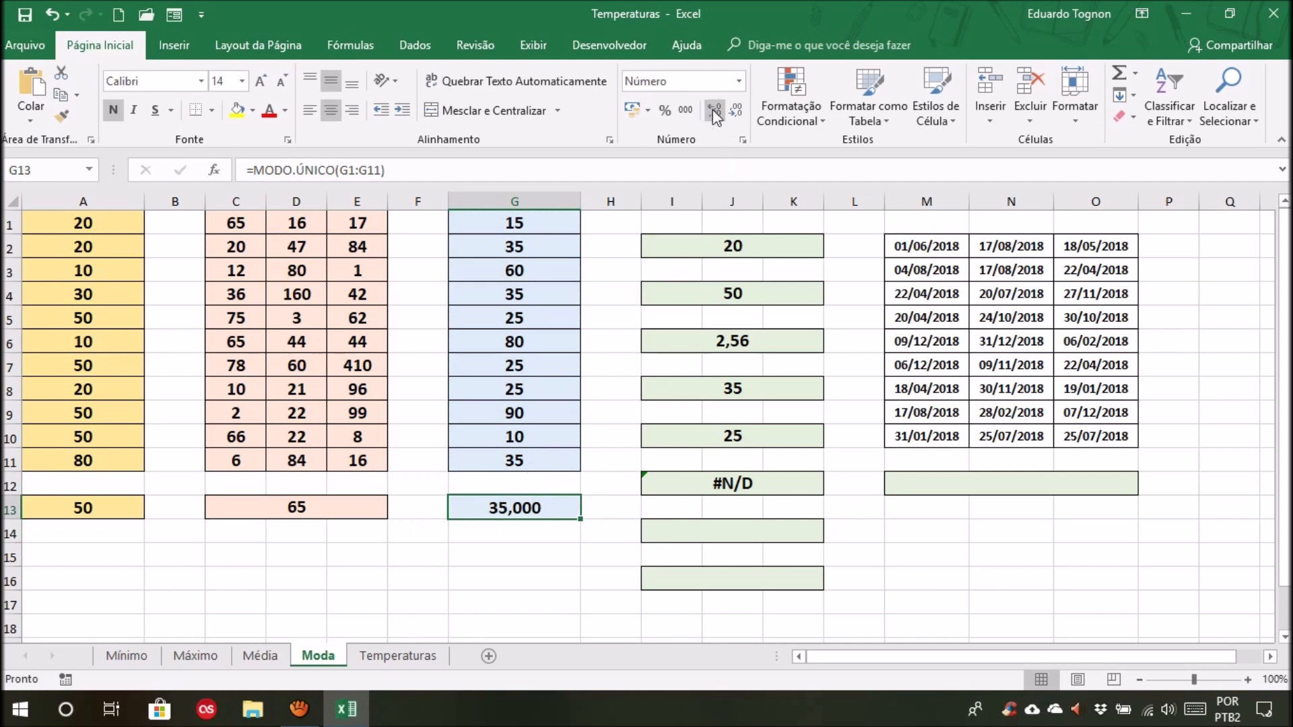
left_click(735, 110)
left_click(734, 110)
left_click(734, 110)
Compare the repeated values in G2, G4 and G11 with those in G5 and G8 against the mode formula in G13
left_click(545, 246)
left_click(544, 292)
left_click(539, 460)
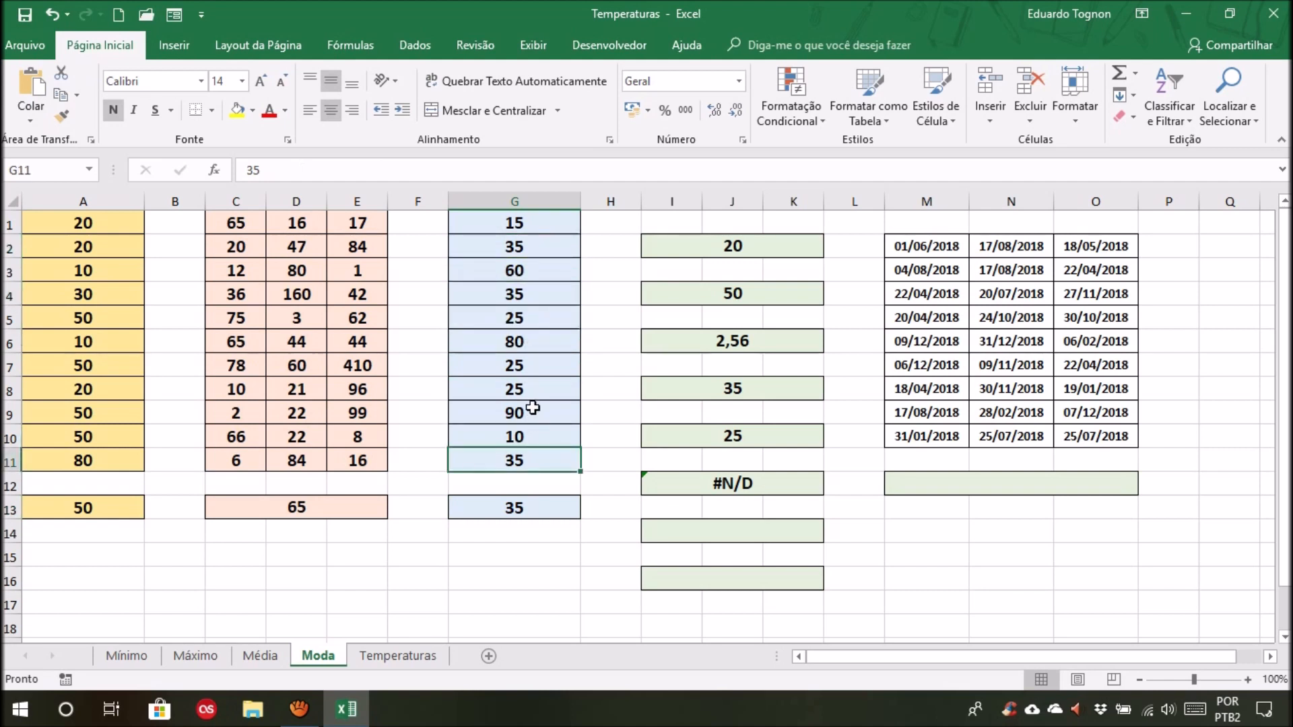
left_click(536, 316)
left_click(539, 389)
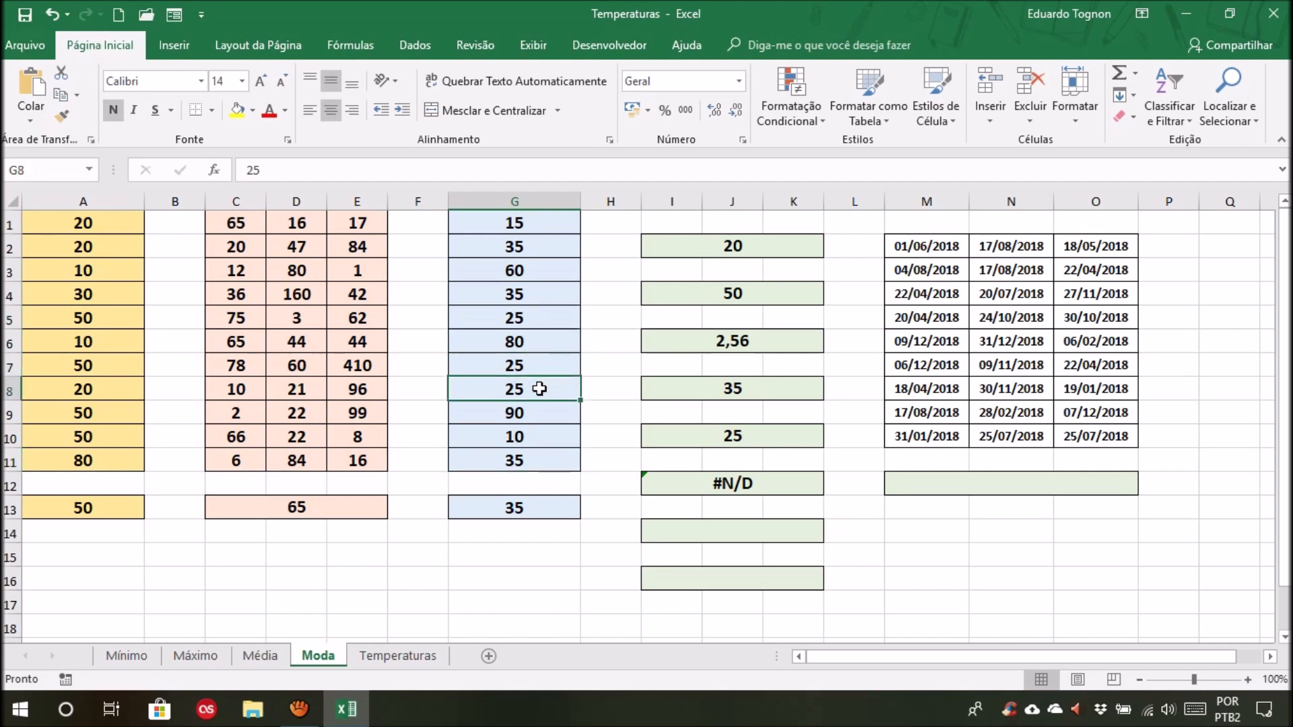
left_click(583, 547)
left_click(551, 506)
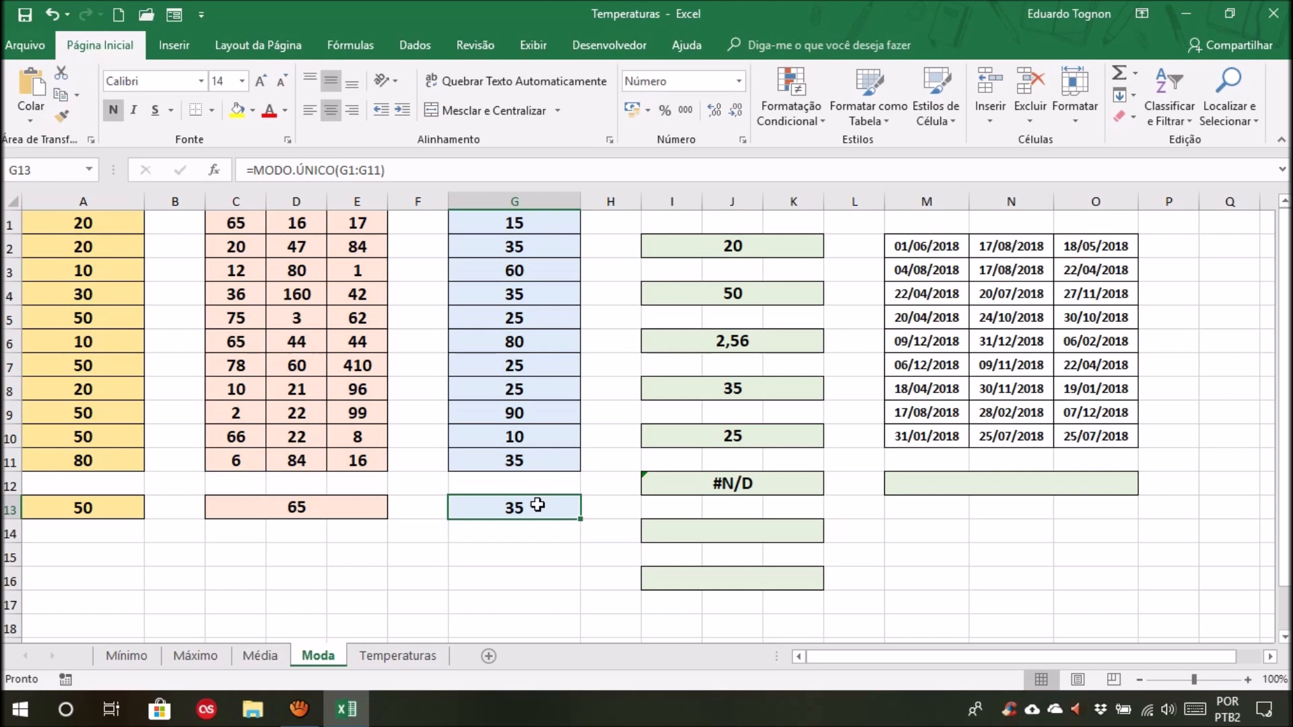
left_click(533, 246)
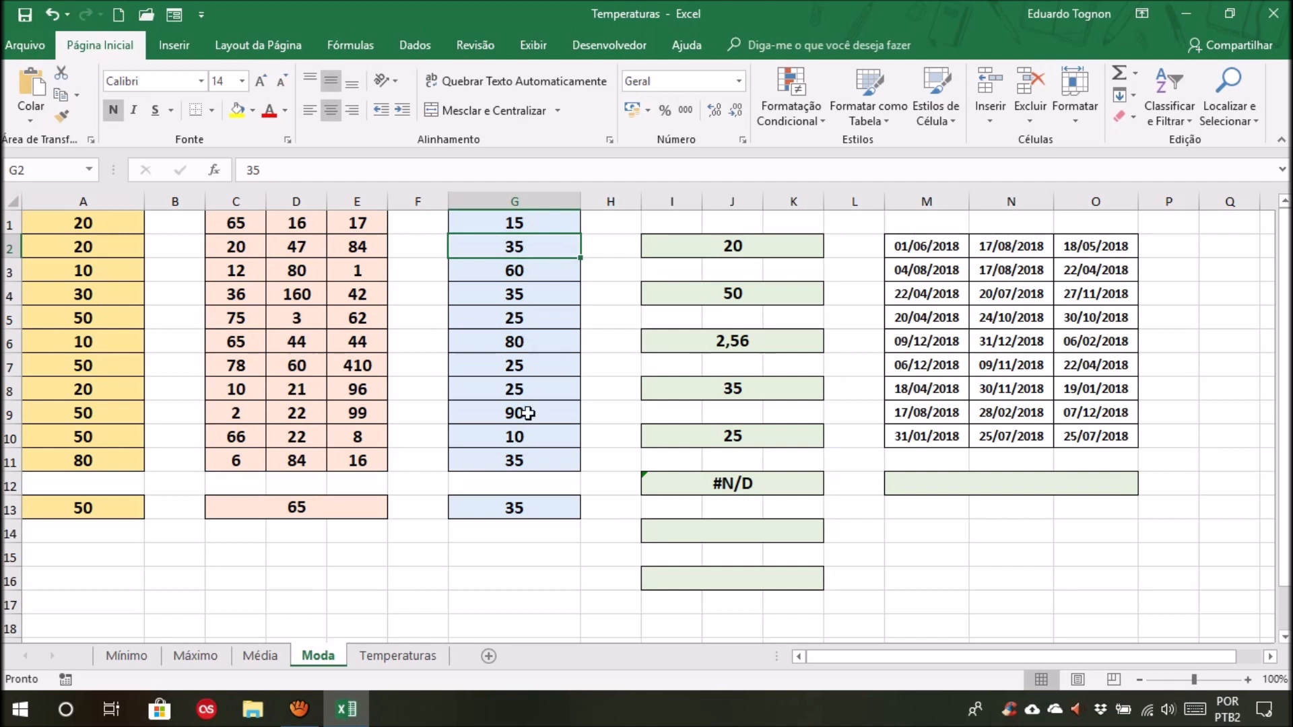
left_click(522, 315)
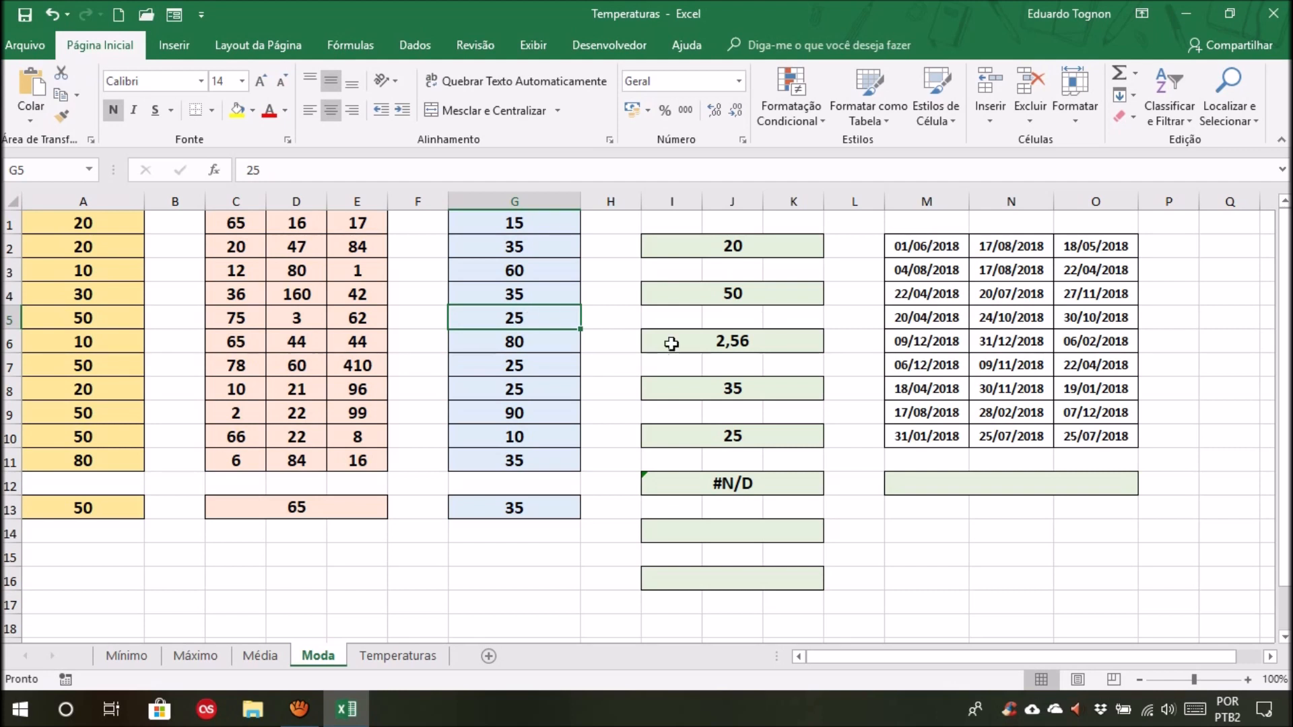
Examine G13 and the empty cell G14 beneath it as the places for multiple mode results of the blue column
left_click(451, 510)
left_click(502, 531)
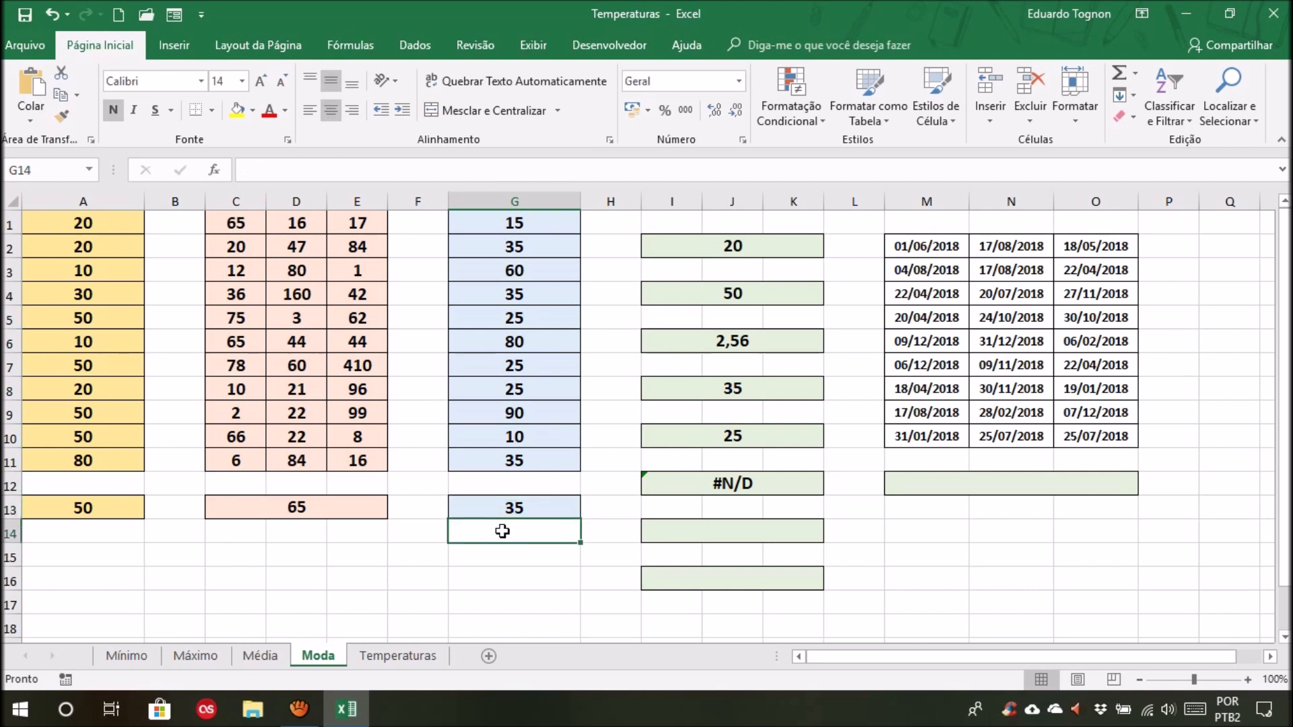
left_click_drag(496, 508, 496, 529)
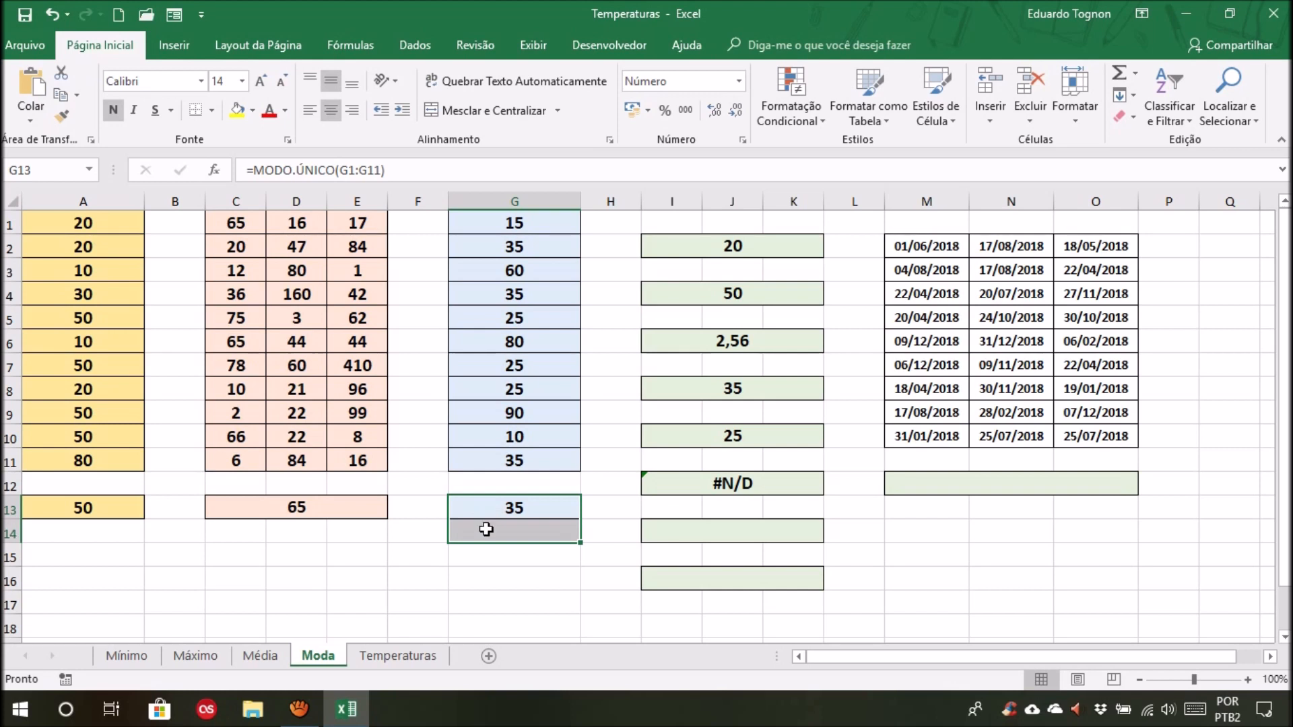
left_click(492, 508)
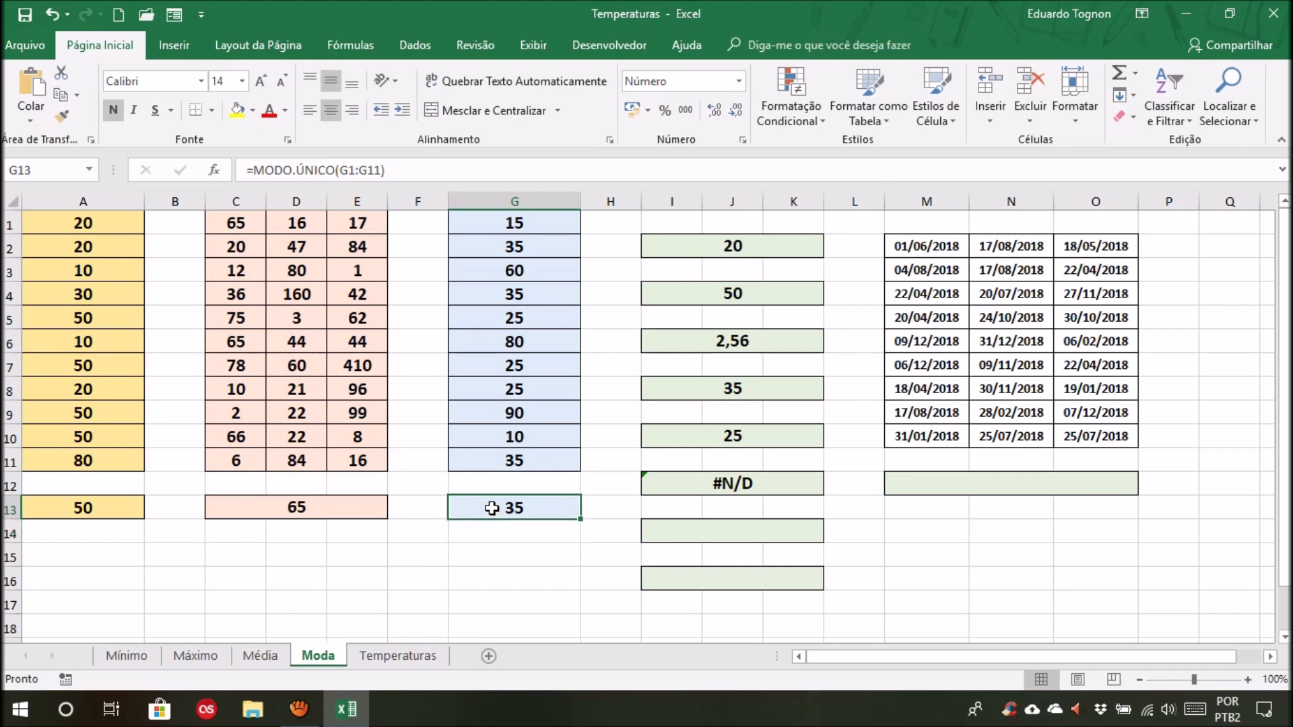
left_click(492, 529)
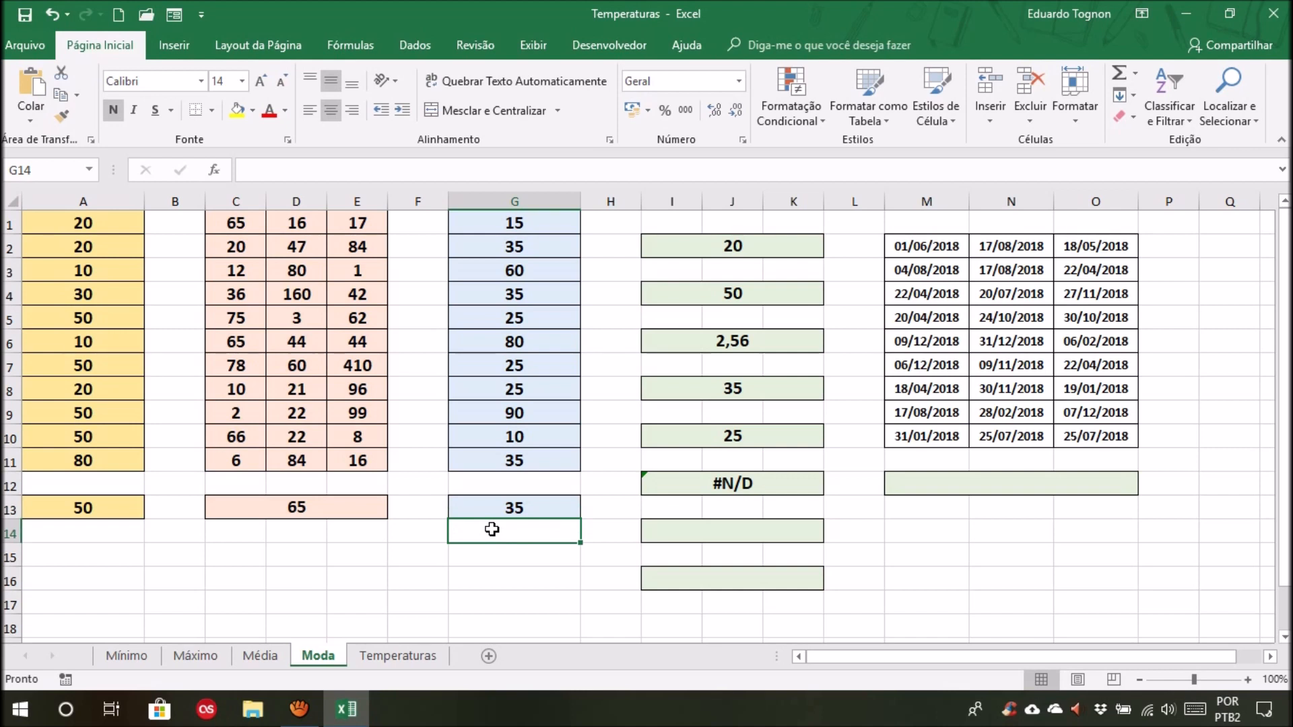
left_click(531, 506)
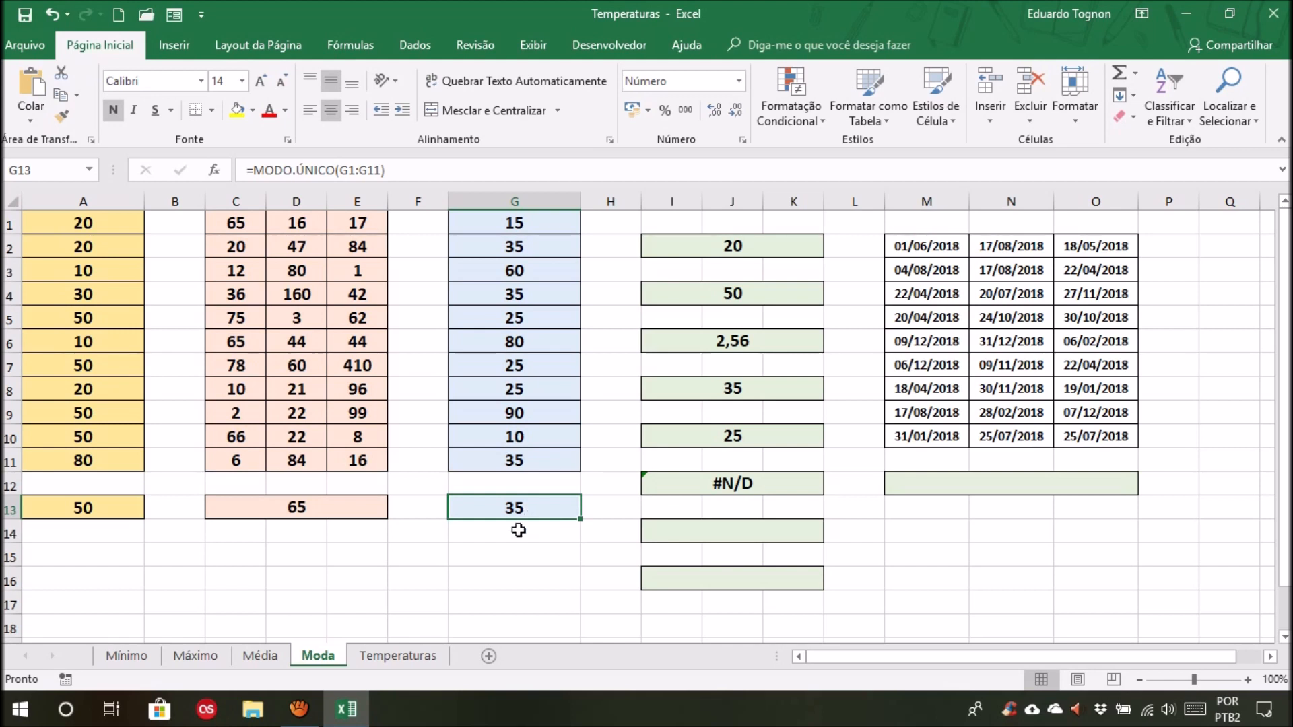
left_click(518, 530)
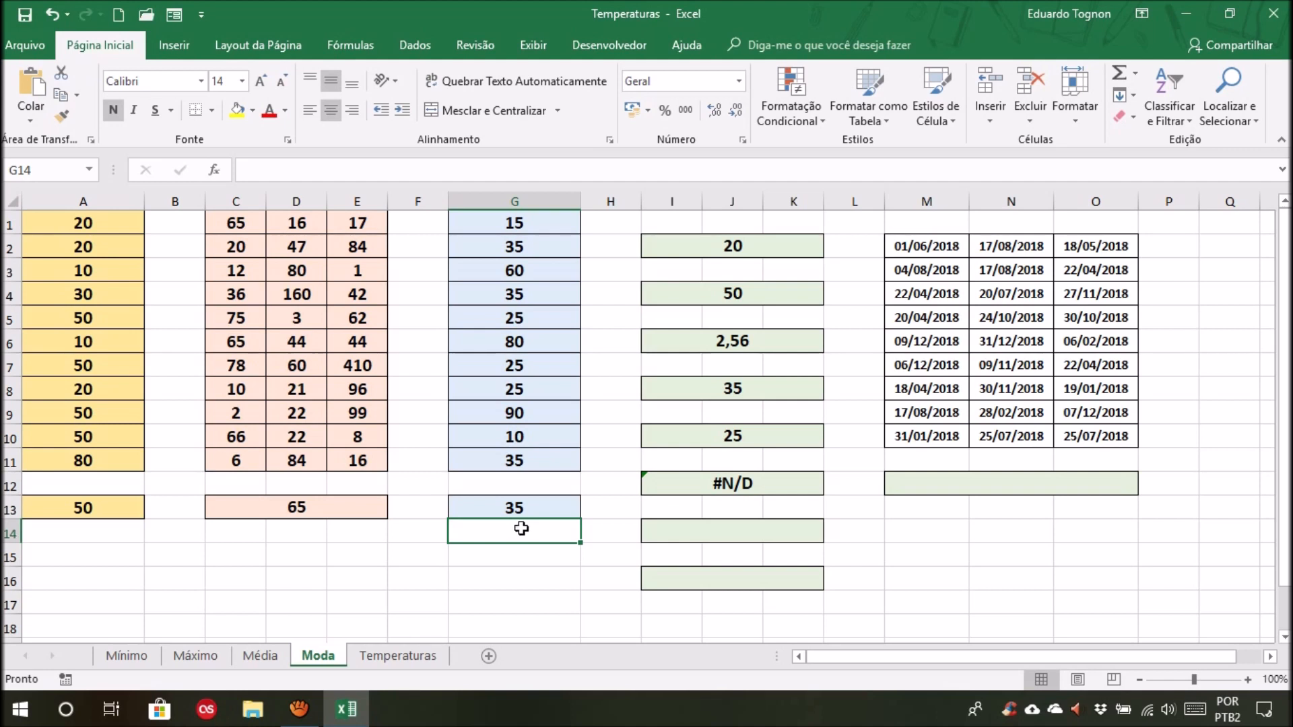
left_click(539, 511)
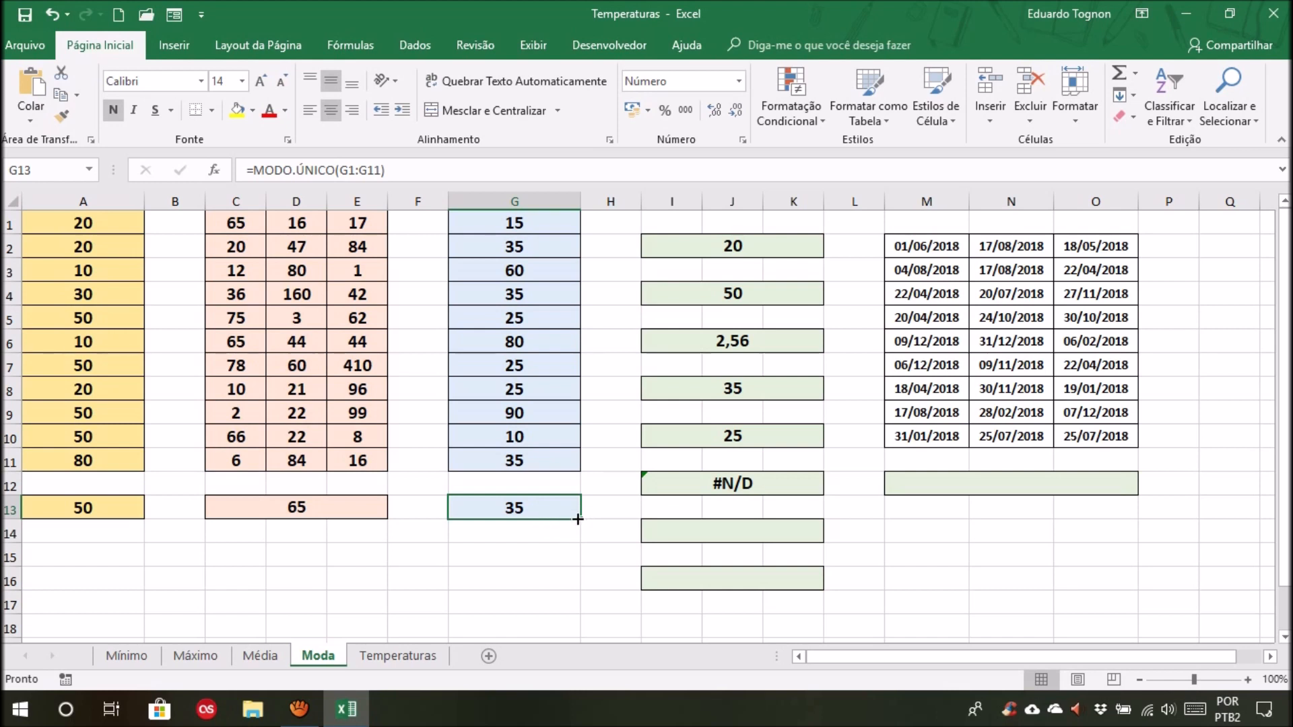
mouse_move(581, 520)
left_mouse_down()
mouse_move(580, 606)
mouse_move(565, 574)
mouse_move(573, 515)
left_mouse_up()
left_click(352, 510)
left_click(418, 503)
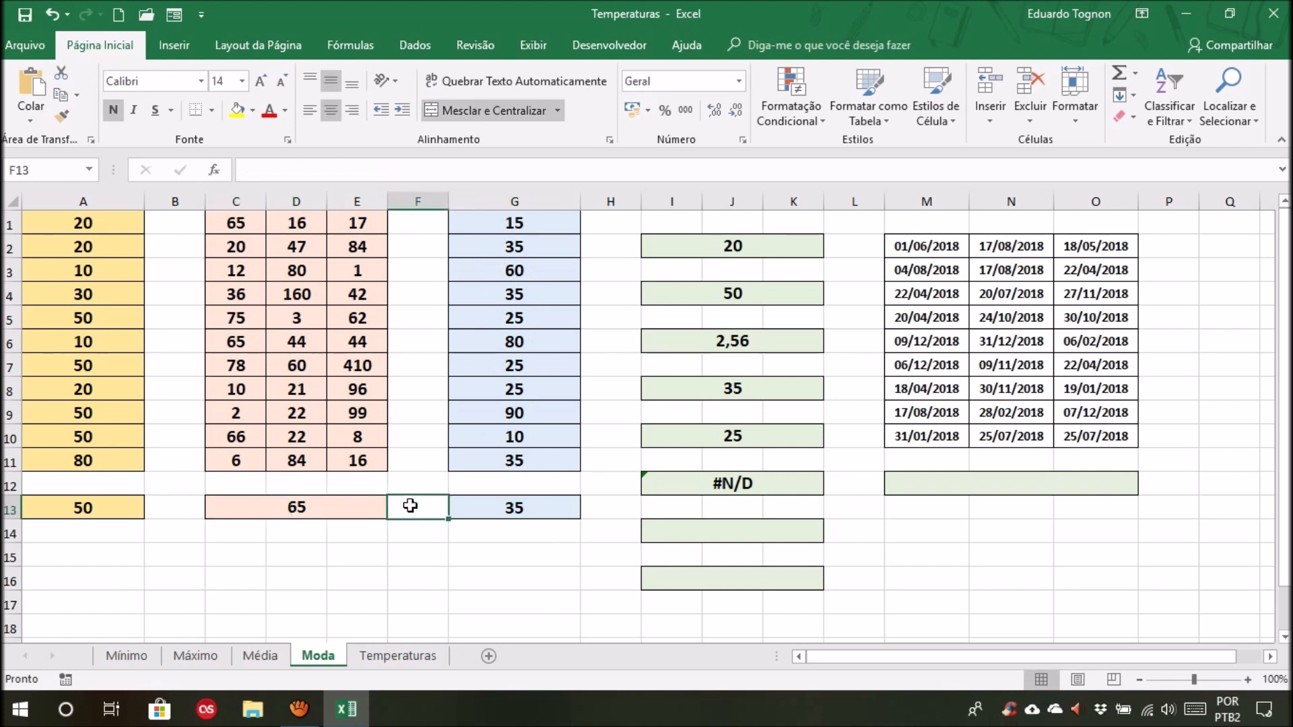
left_click(345, 534)
left_click(423, 534)
left_click(353, 552)
left_click(417, 552)
left_click(420, 579)
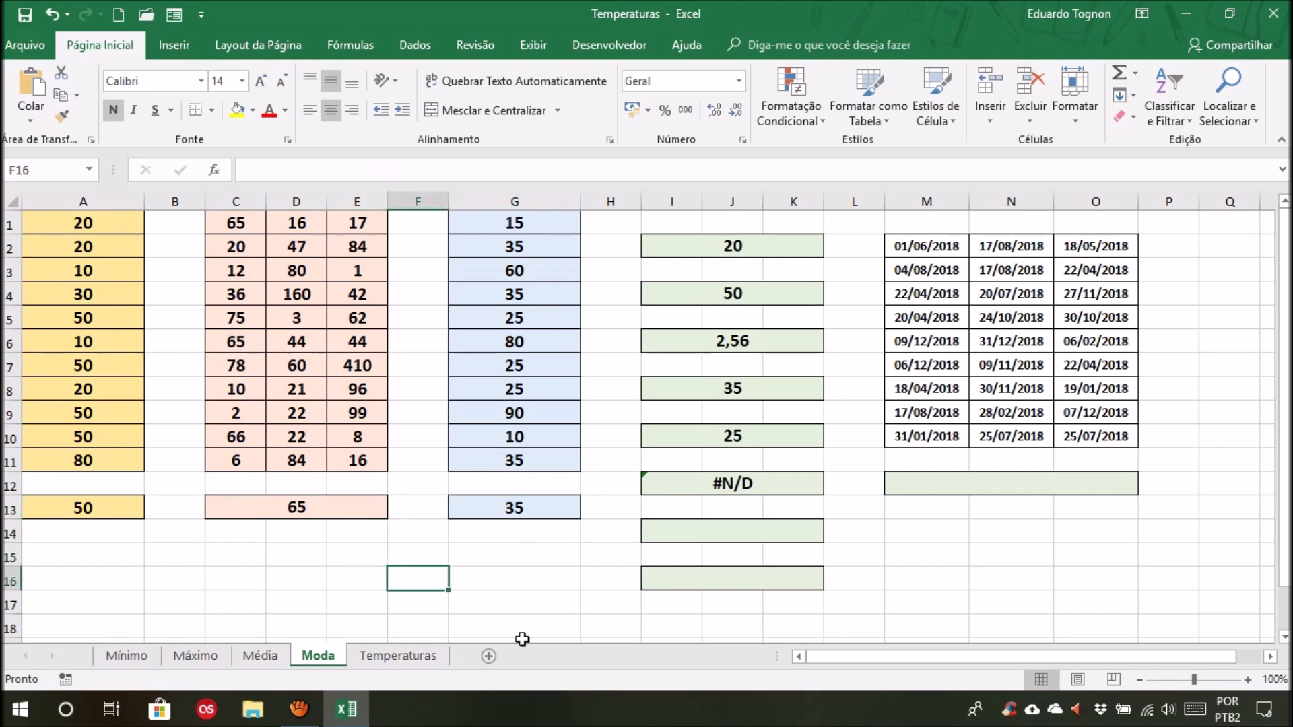
Clear the single mode formula from G13 under the blue column
left_click_drag(504, 220, 504, 458)
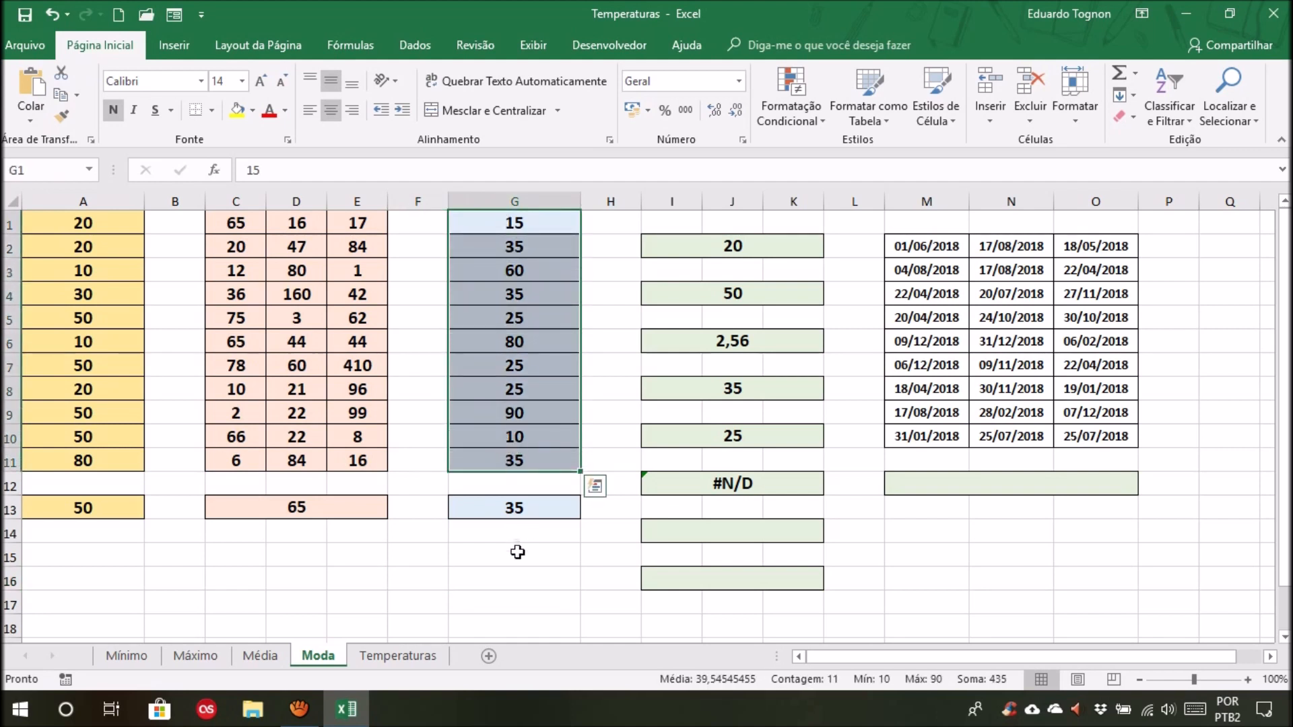
left_click(530, 501)
key("Delete")
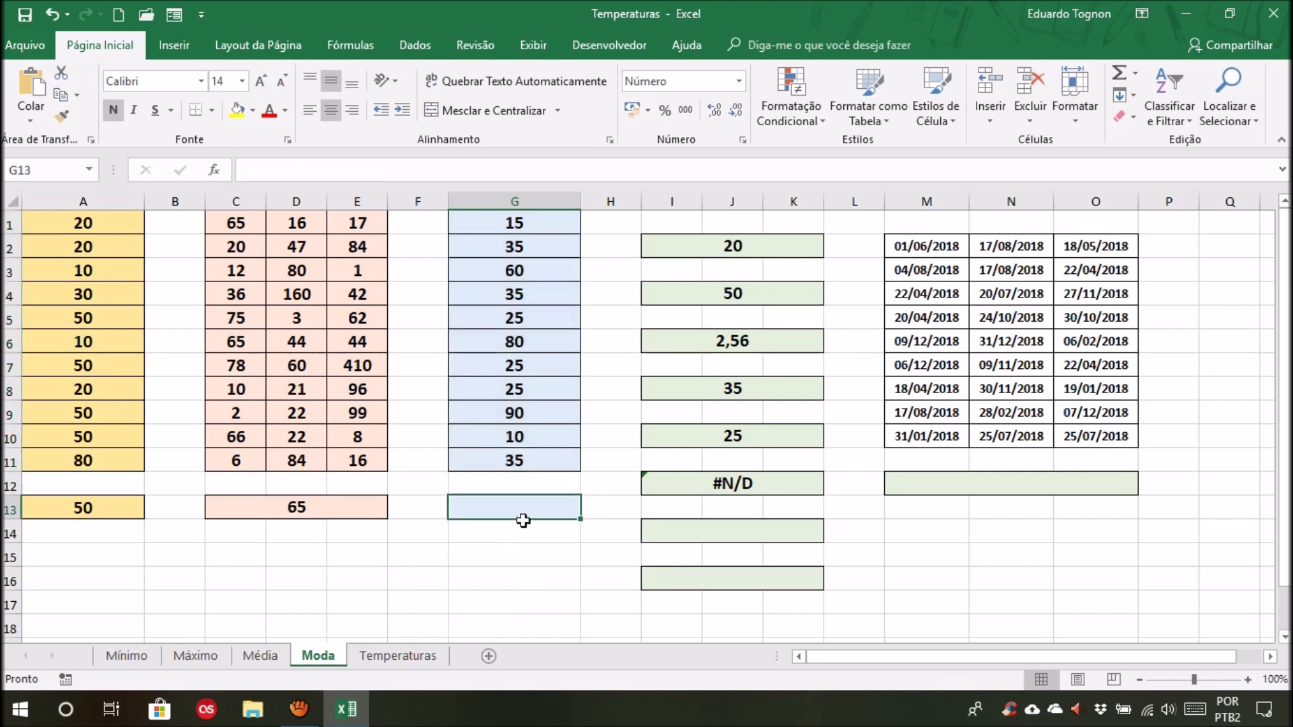
Copy the blue bordered formatting of G13 to the empty cell G14 with Format Painter
left_click(509, 536)
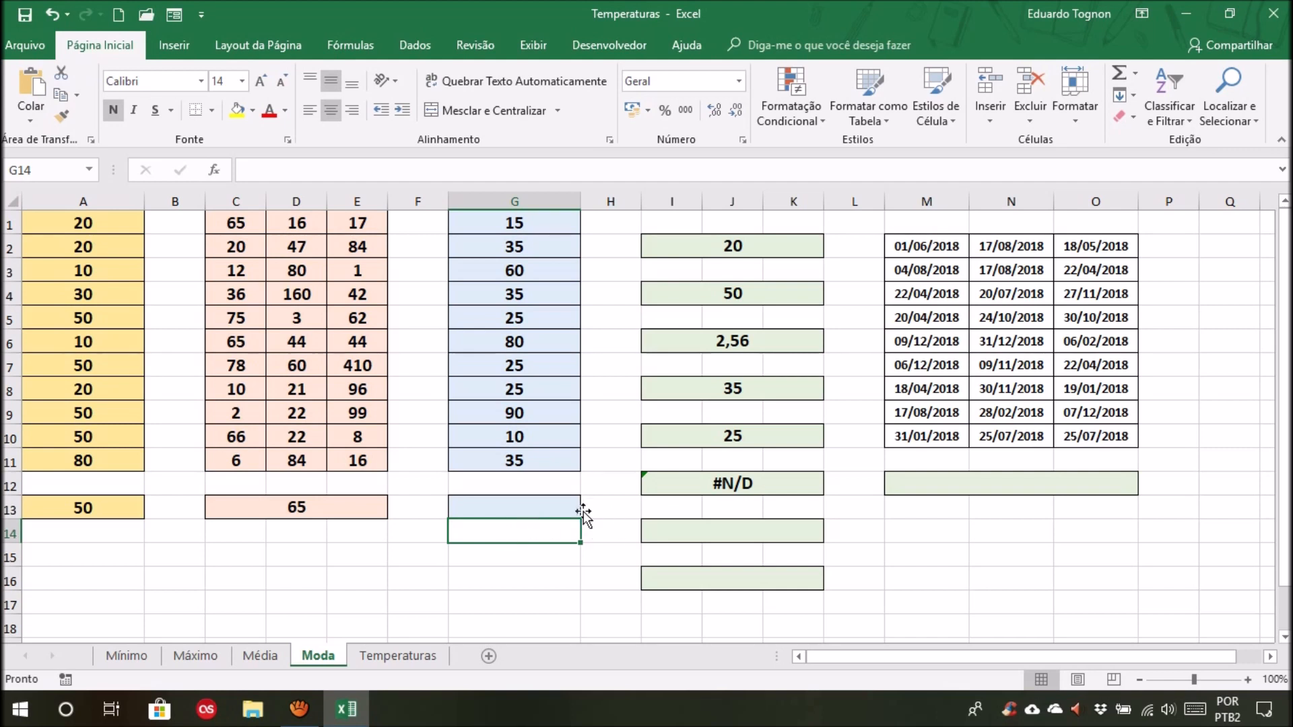
left_click(532, 506)
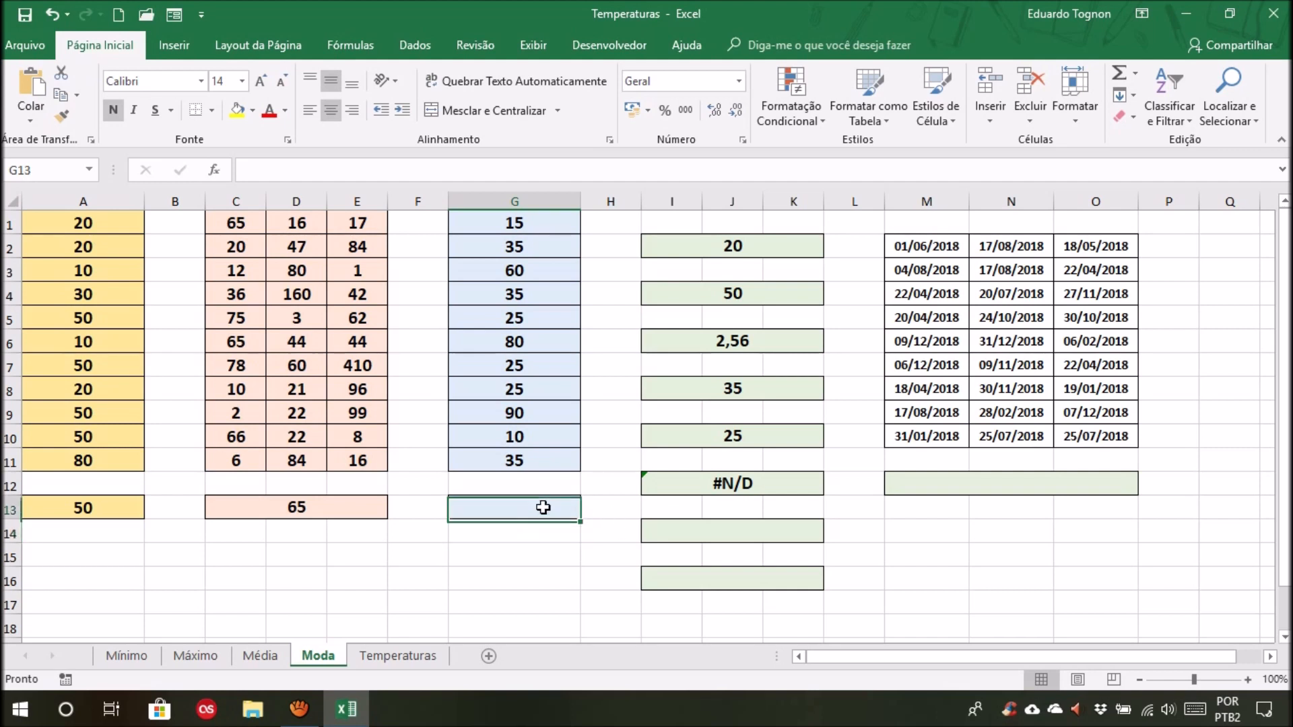
left_click(62, 116)
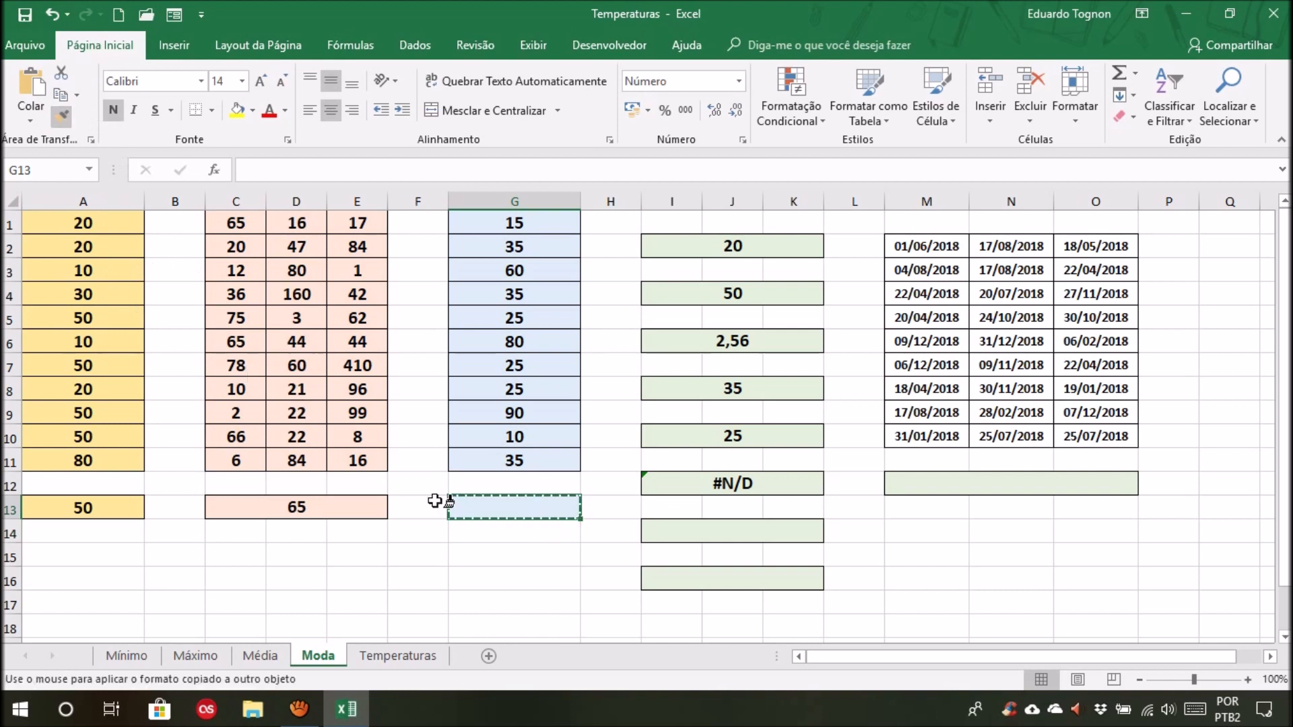
left_click(525, 534)
left_click_drag(574, 586, 587, 586)
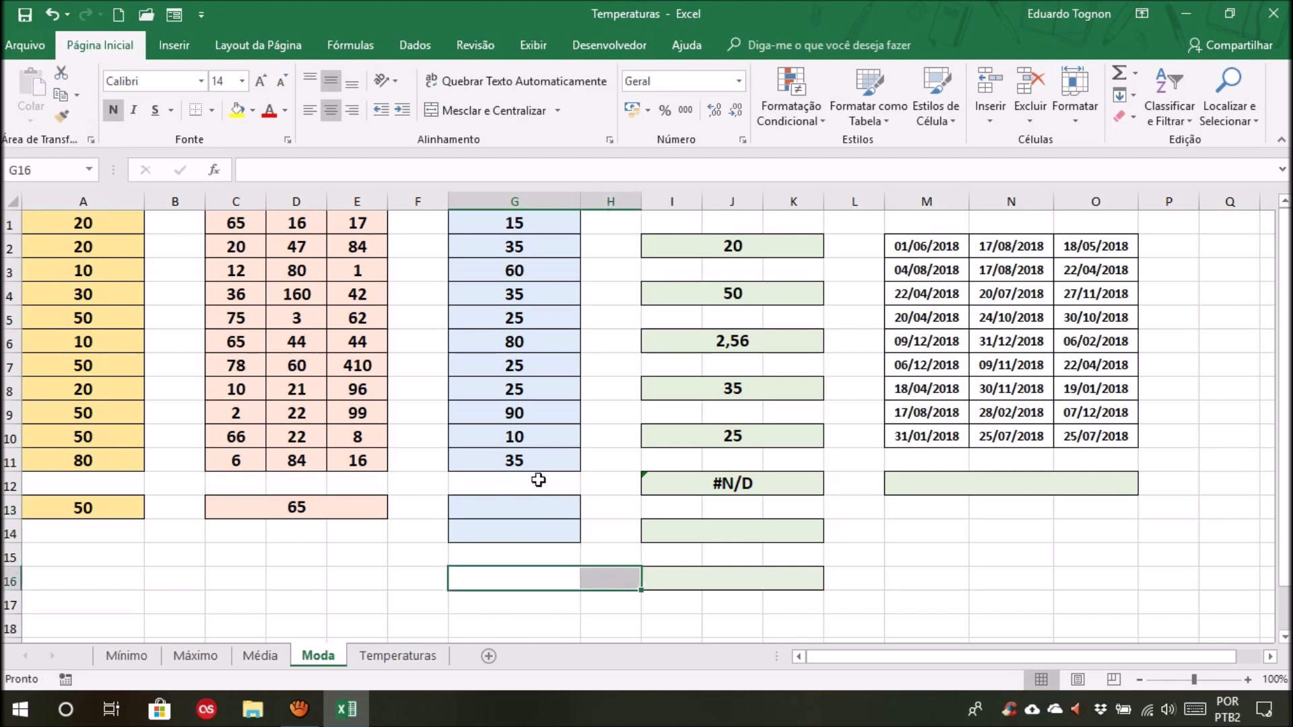
left_click(379, 561)
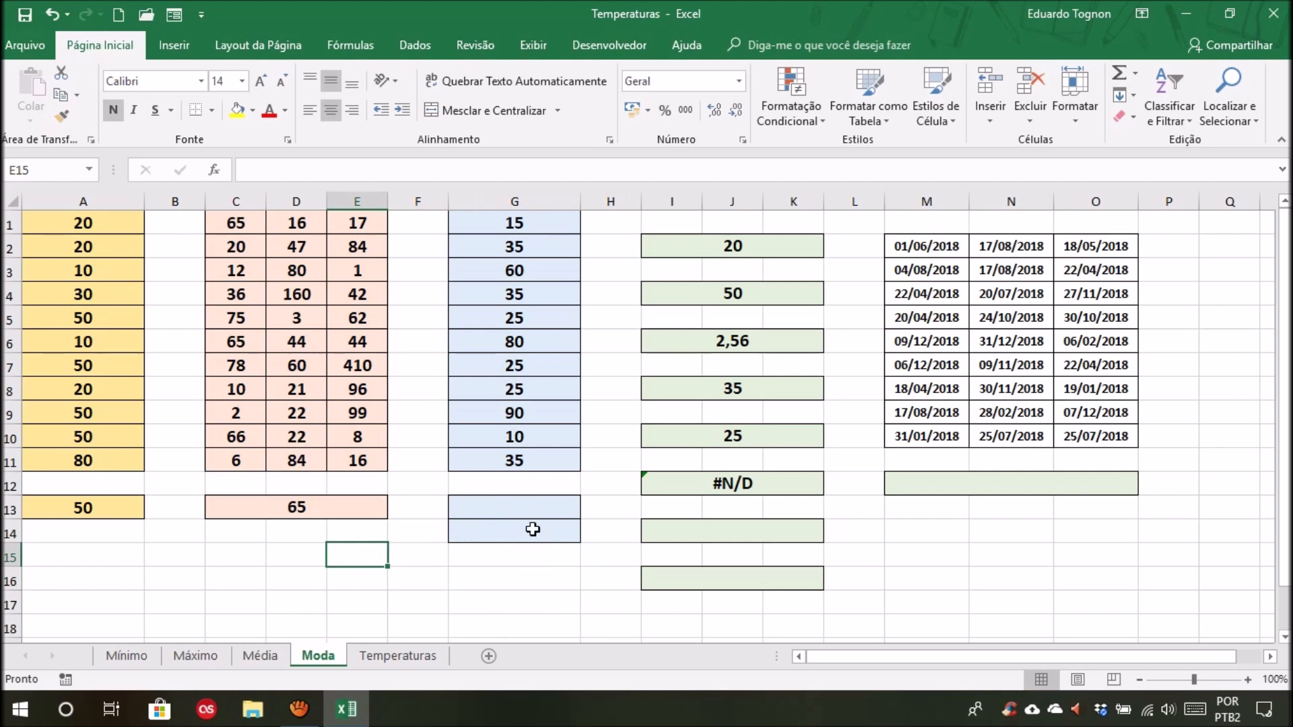
Enter =modo.mult(G1:G11) as one array formula across G13:G14
left_click(506, 505)
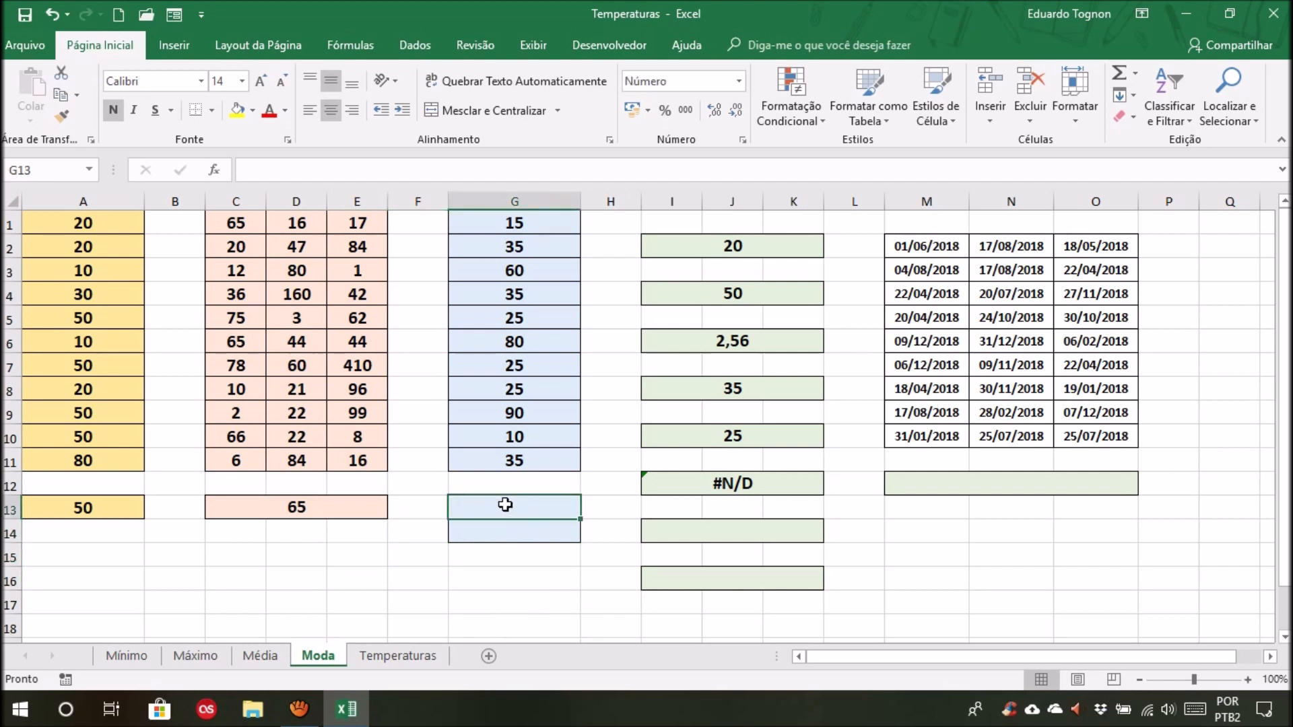
left_click(479, 531)
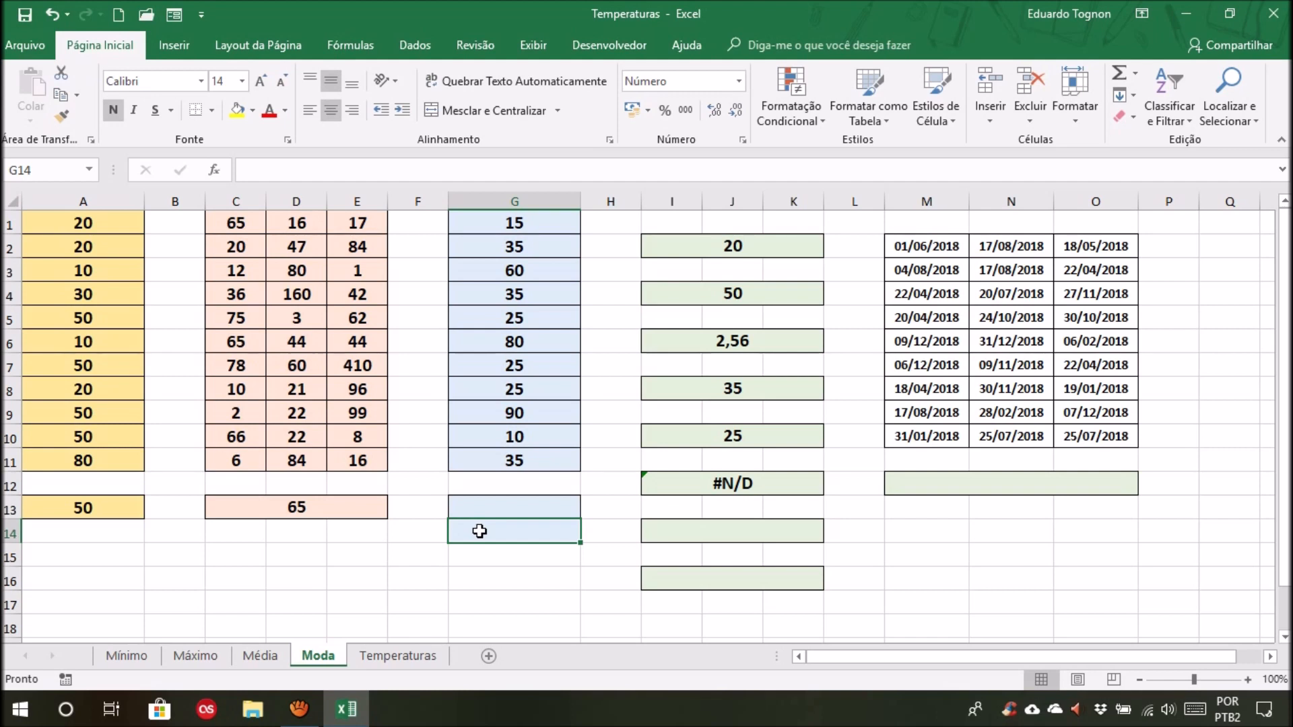
left_click(495, 505)
left_click_drag(496, 504, 497, 534)
left_click(488, 502)
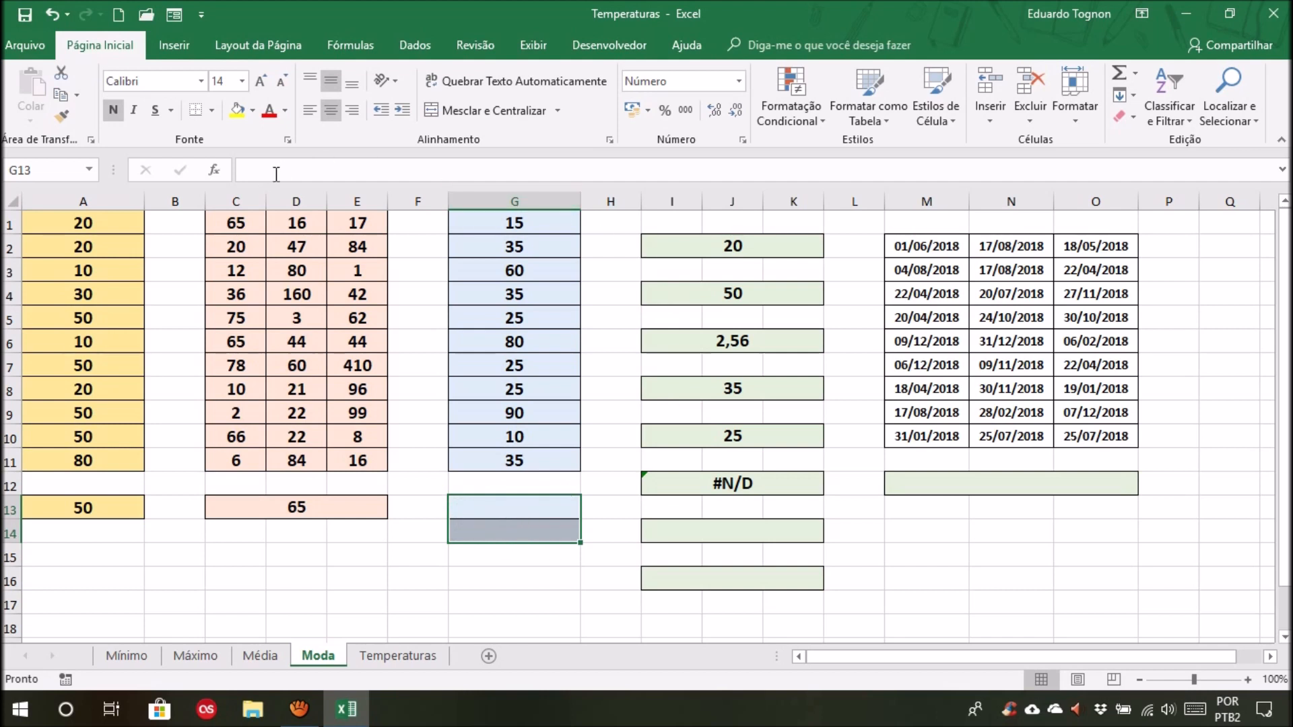
left_click(296, 167)
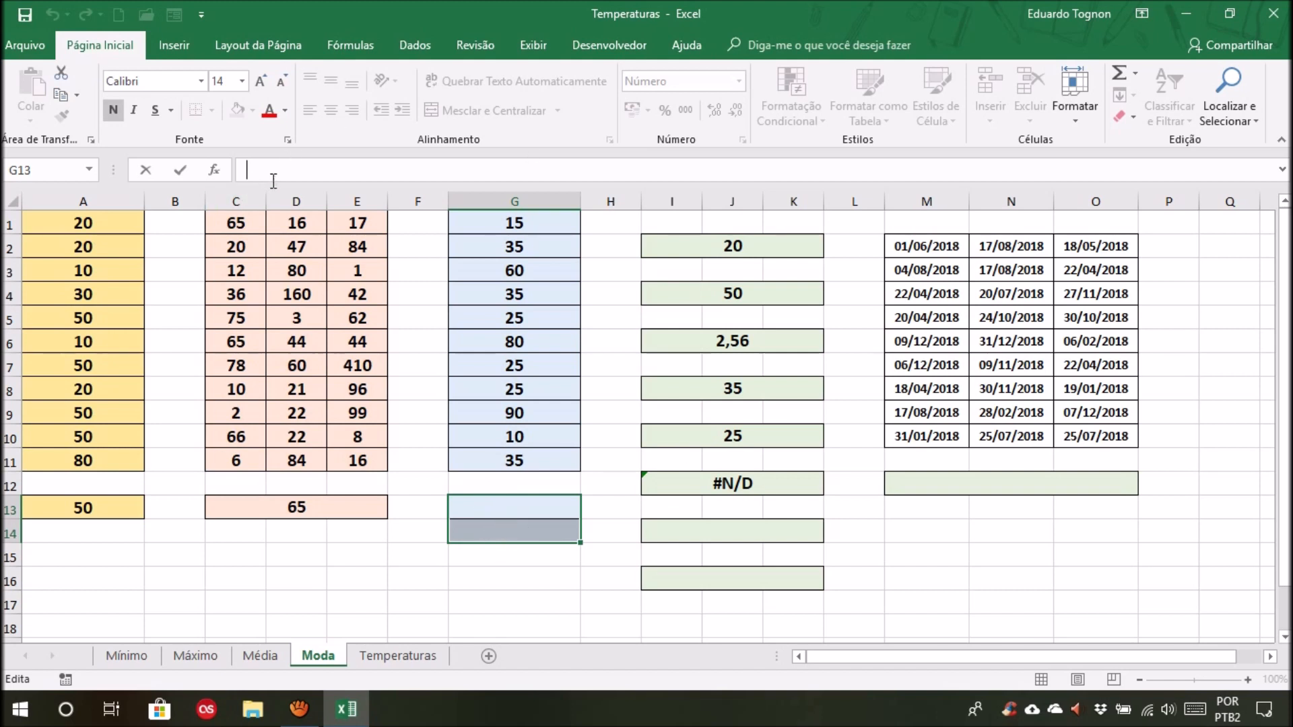
type("=")
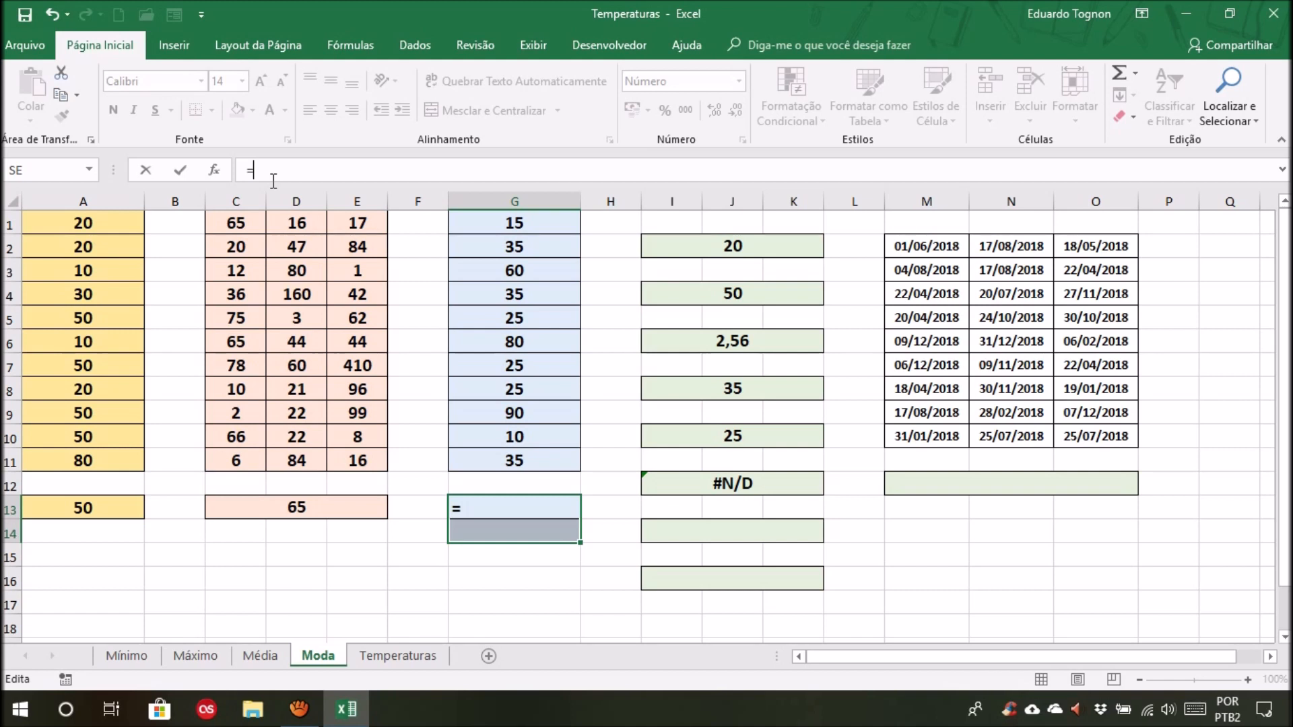
type("mo")
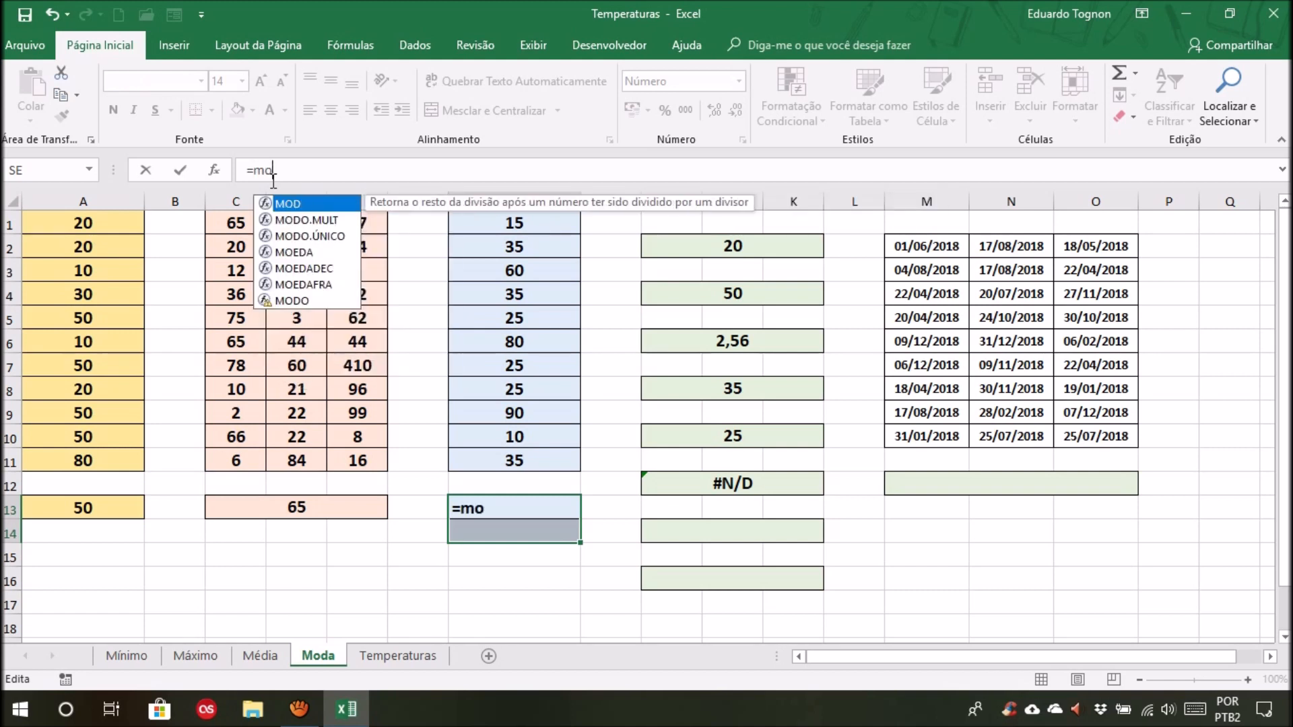
type("do.mult")
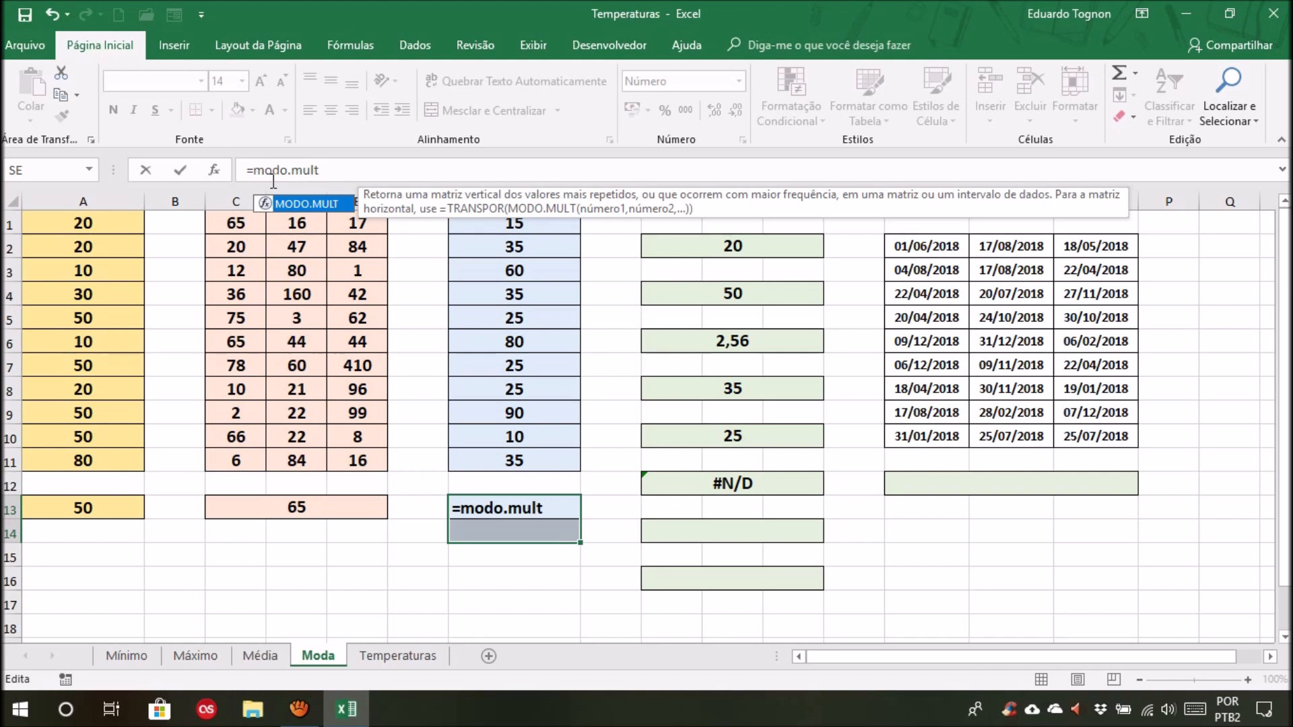
type("(")
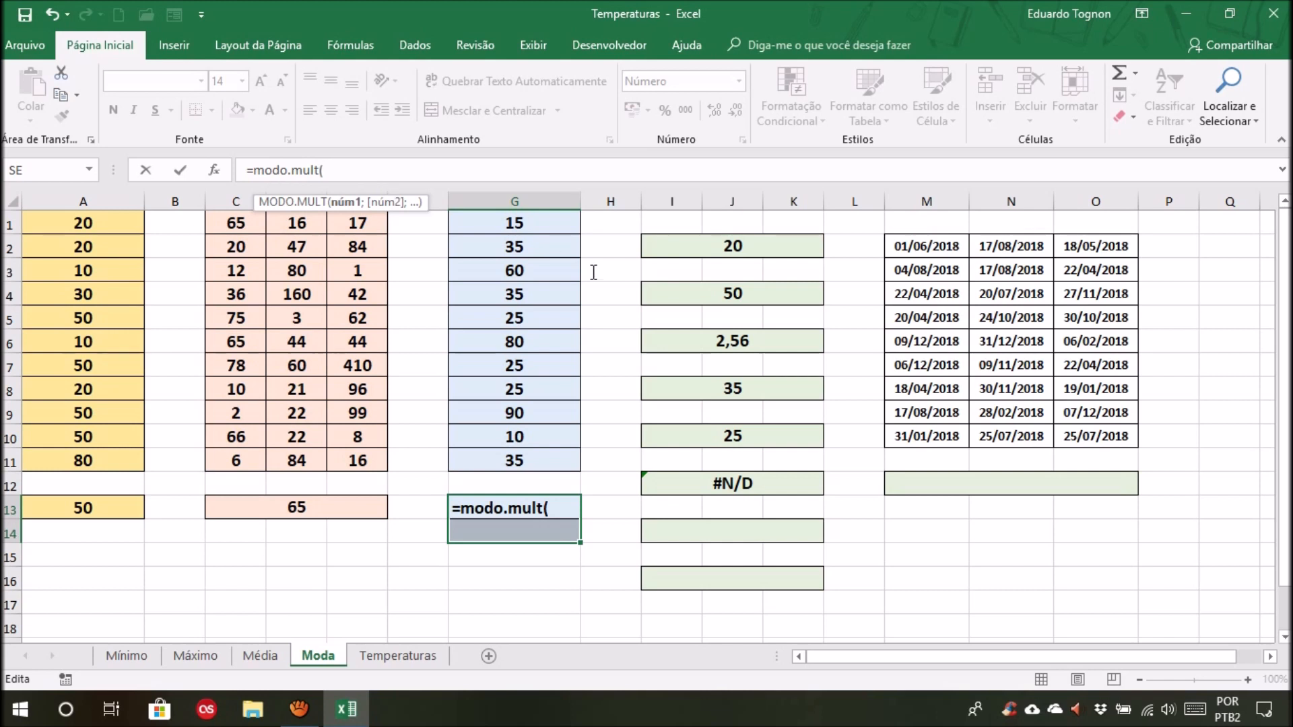
left_click_drag(552, 219, 573, 455)
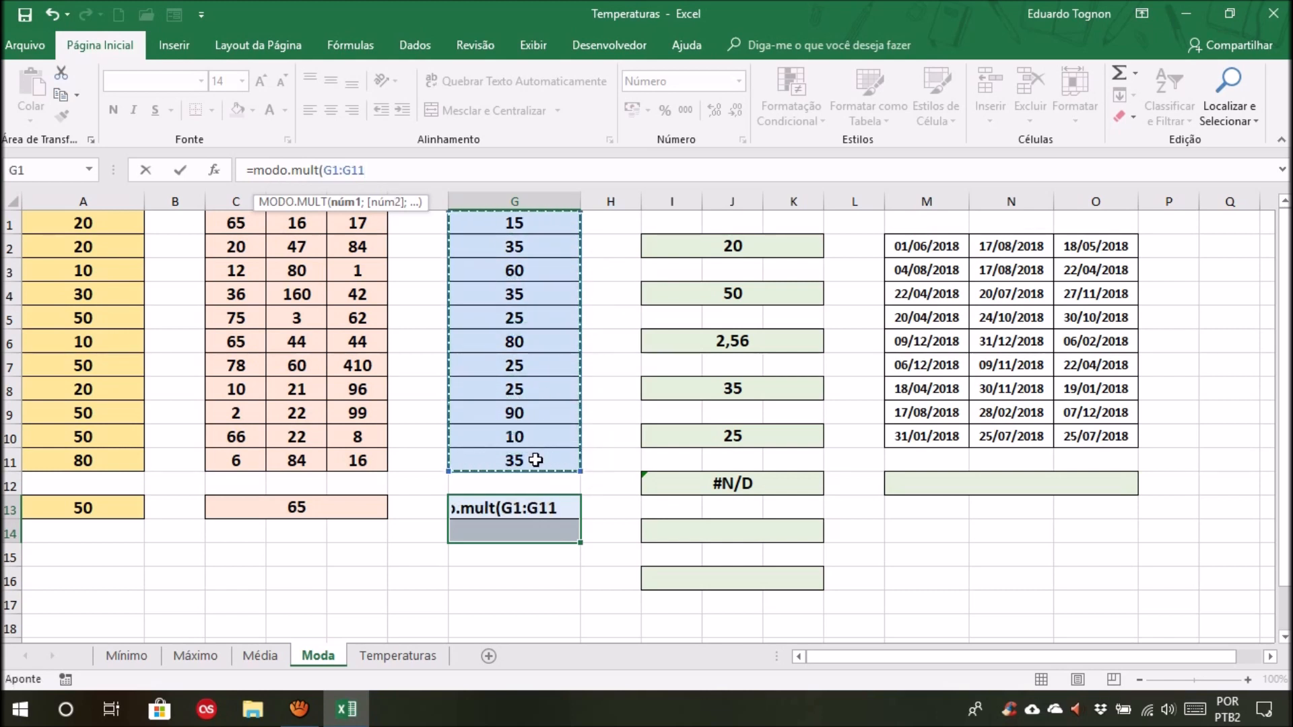
type(")")
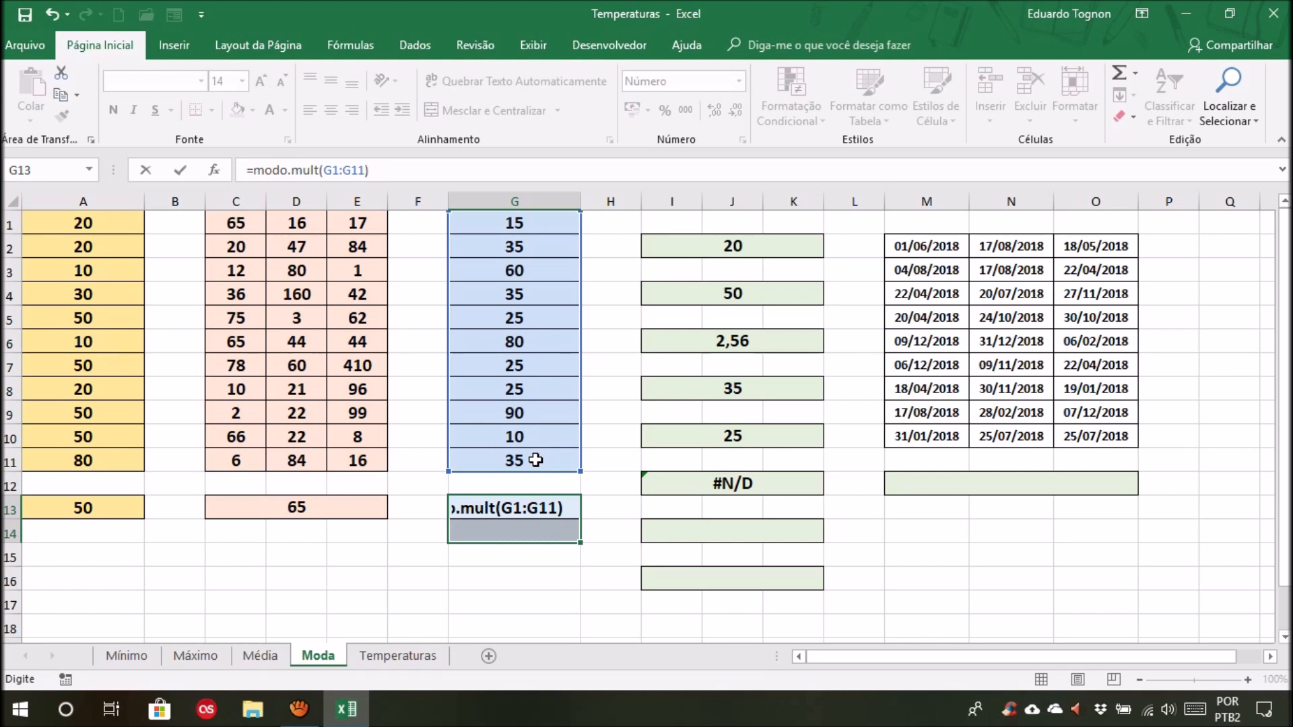
key("ctrl+shift+Return")
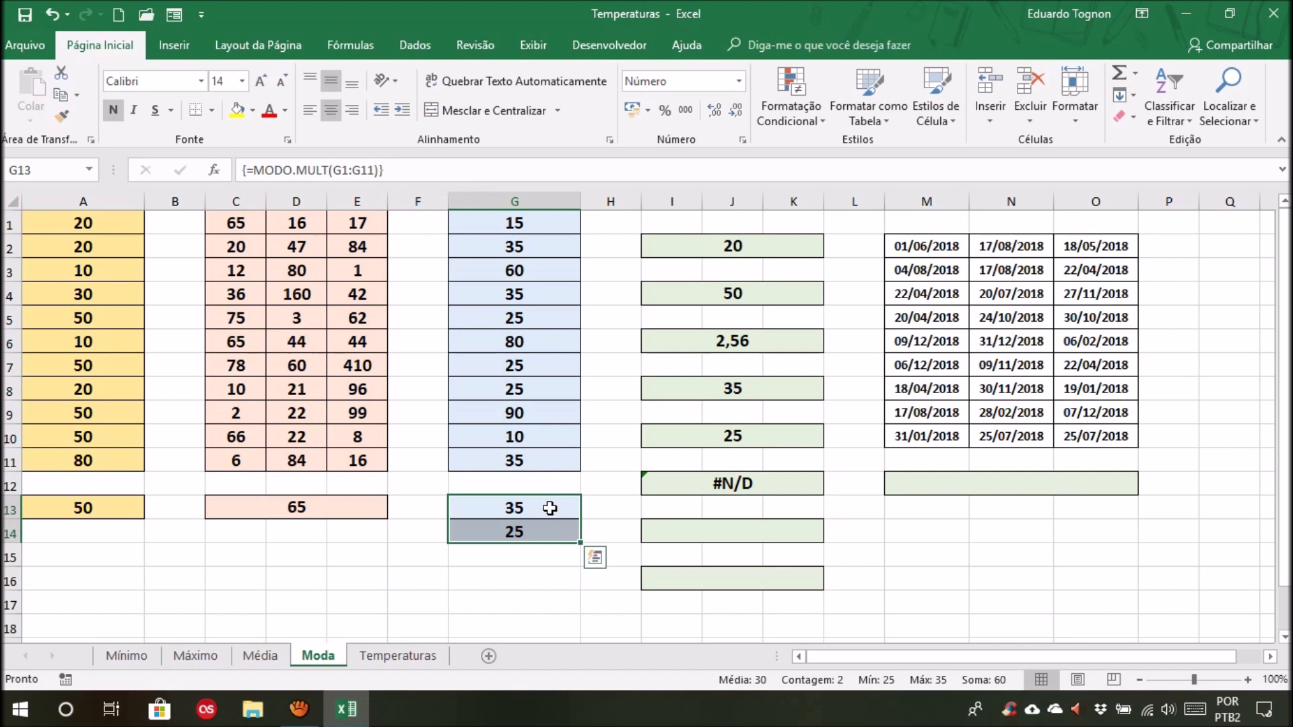
Examine the two mode results in G13 and G14 and the array formula behind each of them
left_click(550, 508)
left_click(539, 528)
left_click(545, 511)
left_click(537, 531)
left_click(534, 570)
left_click(527, 509)
left_click(522, 530)
left_click(529, 510)
left_click(526, 530)
left_click(537, 509)
left_click(535, 532)
left_click(511, 504)
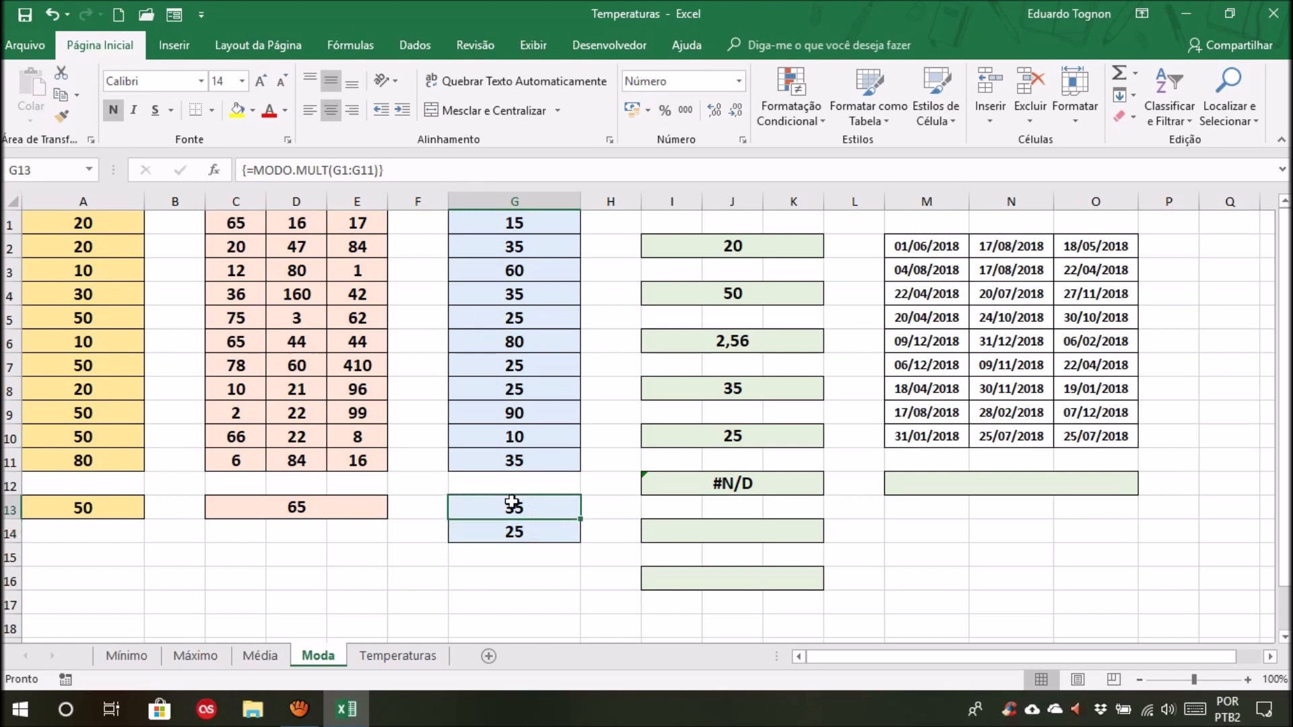
left_click(513, 530)
left_click(514, 506)
left_click(516, 531)
left_click(528, 508)
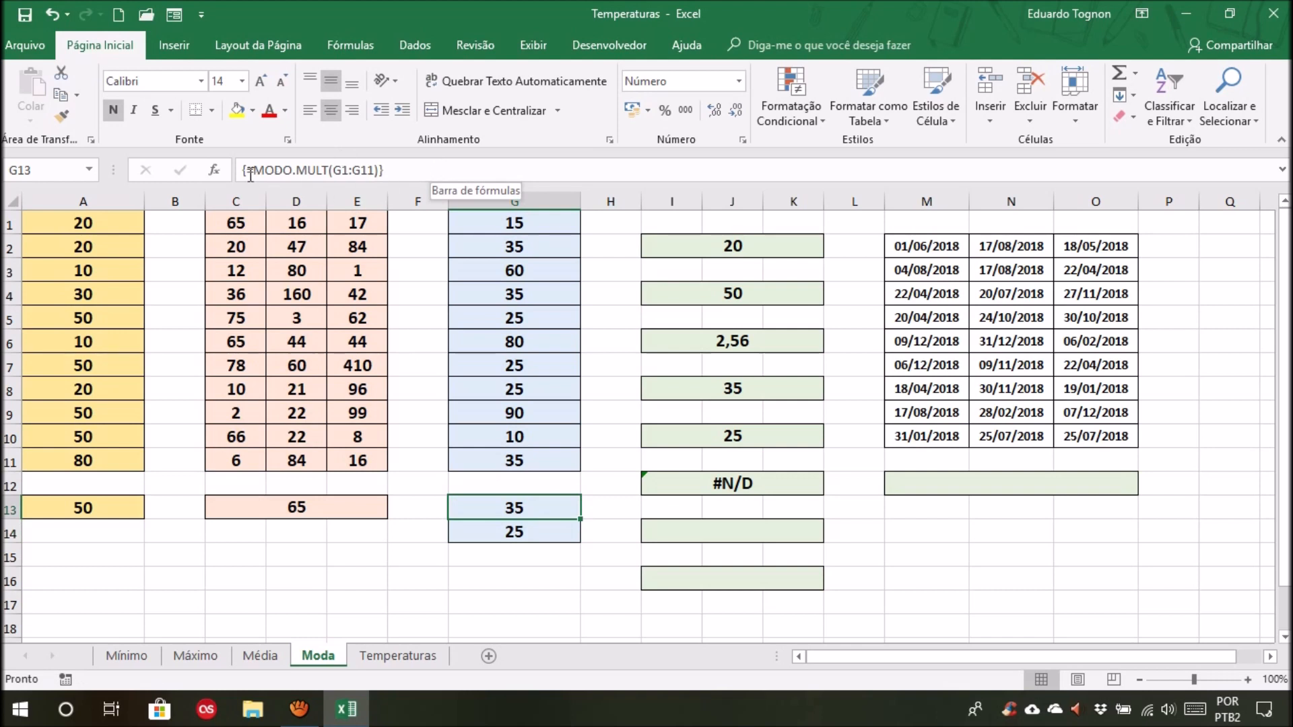
Open the MODO.MULT formula of G13:G14 for editing and recommit it as an array formula
left_click_drag(517, 506, 520, 530)
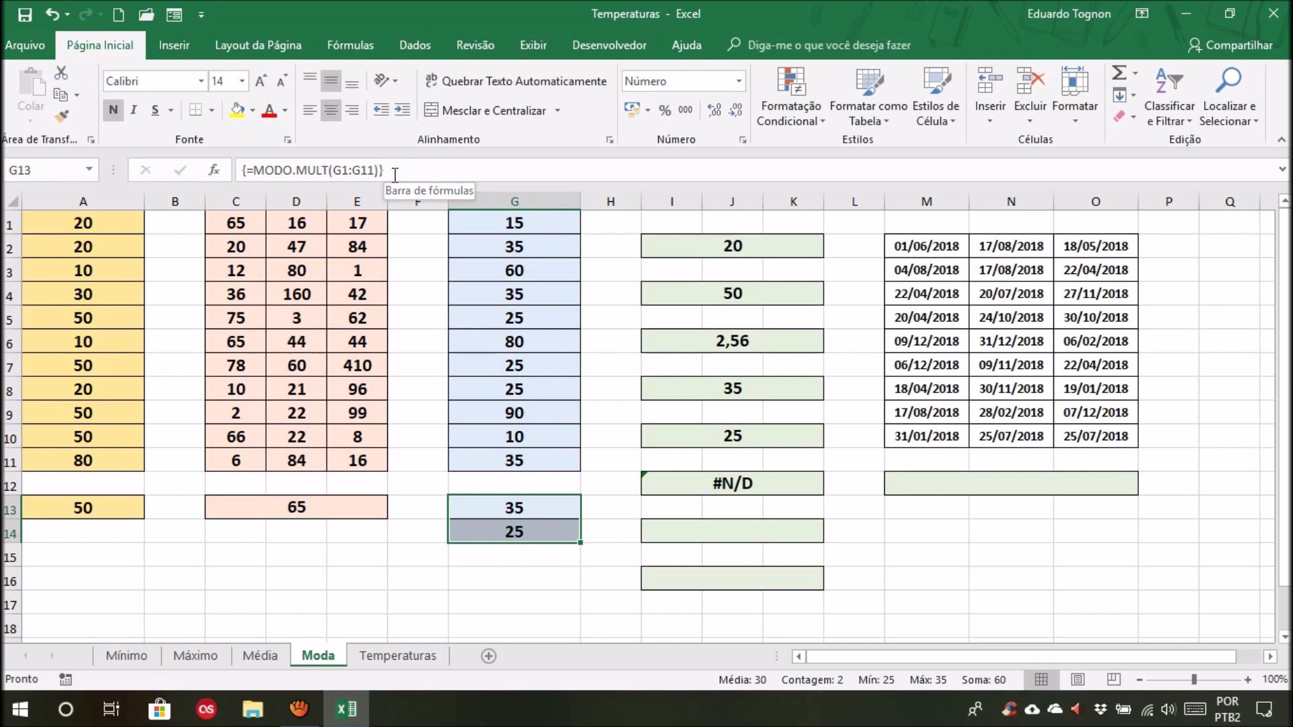
left_click(397, 174)
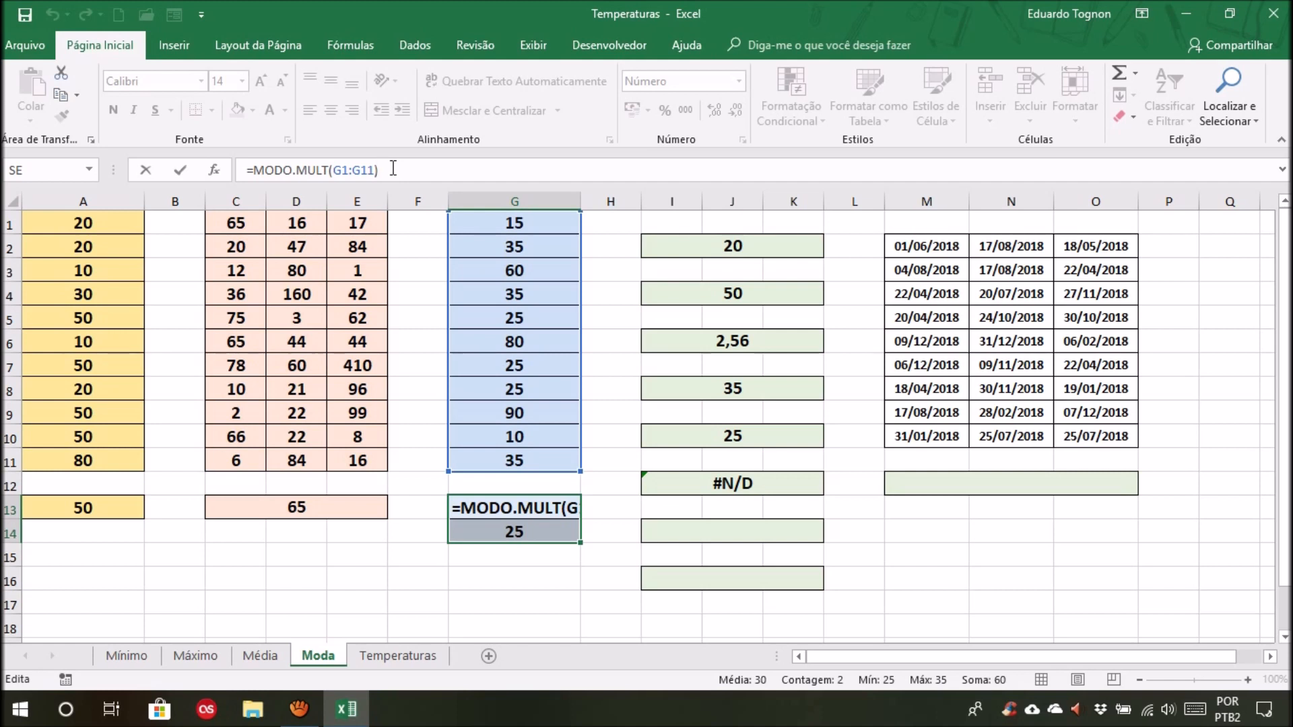
key("ctrl+shift+Return")
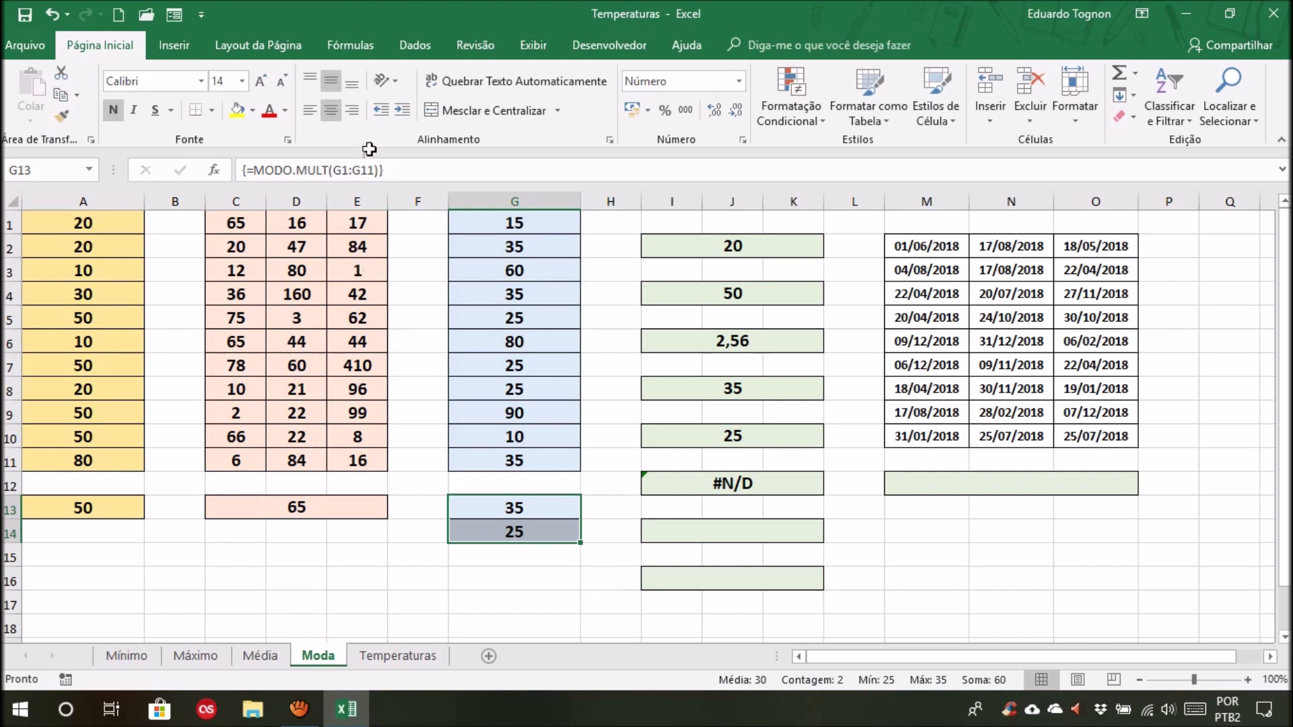
Compare the array results in G13 and G14 with the empty cells G15 to G18 beneath them
left_click(553, 562)
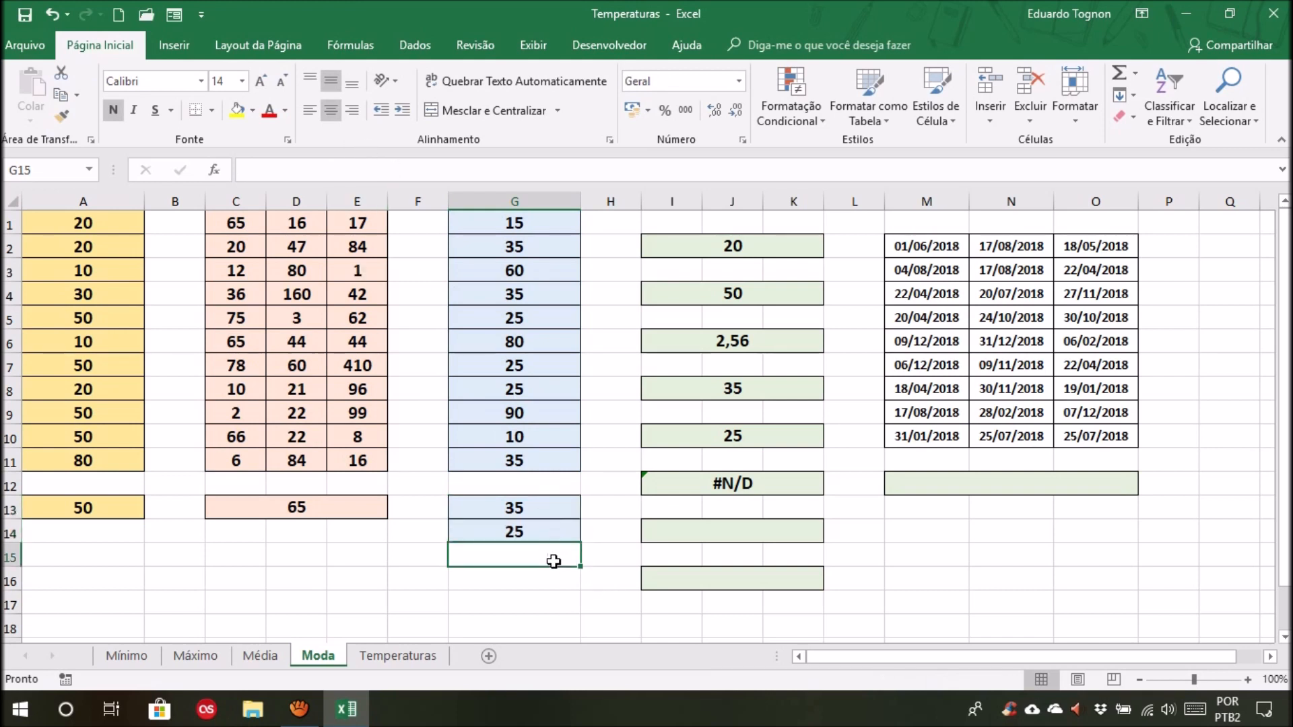
left_click(517, 501)
left_click(527, 535)
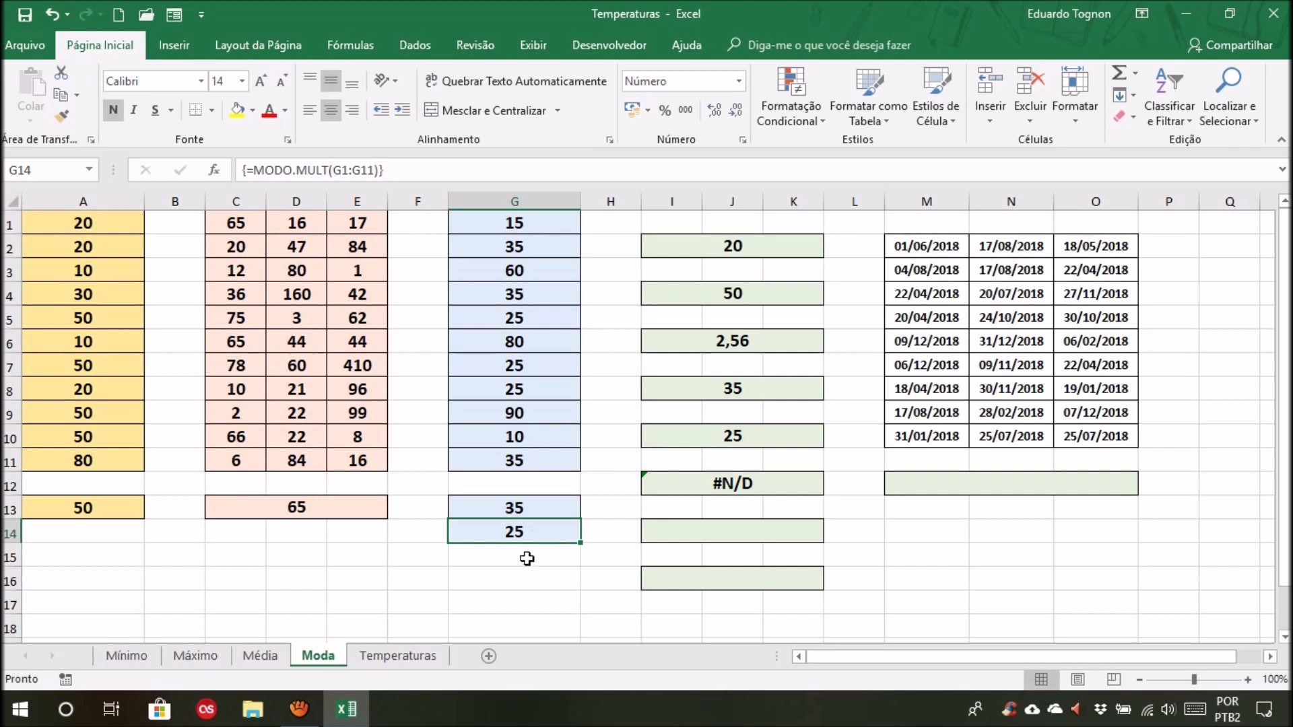
left_click(508, 558)
left_click(499, 602)
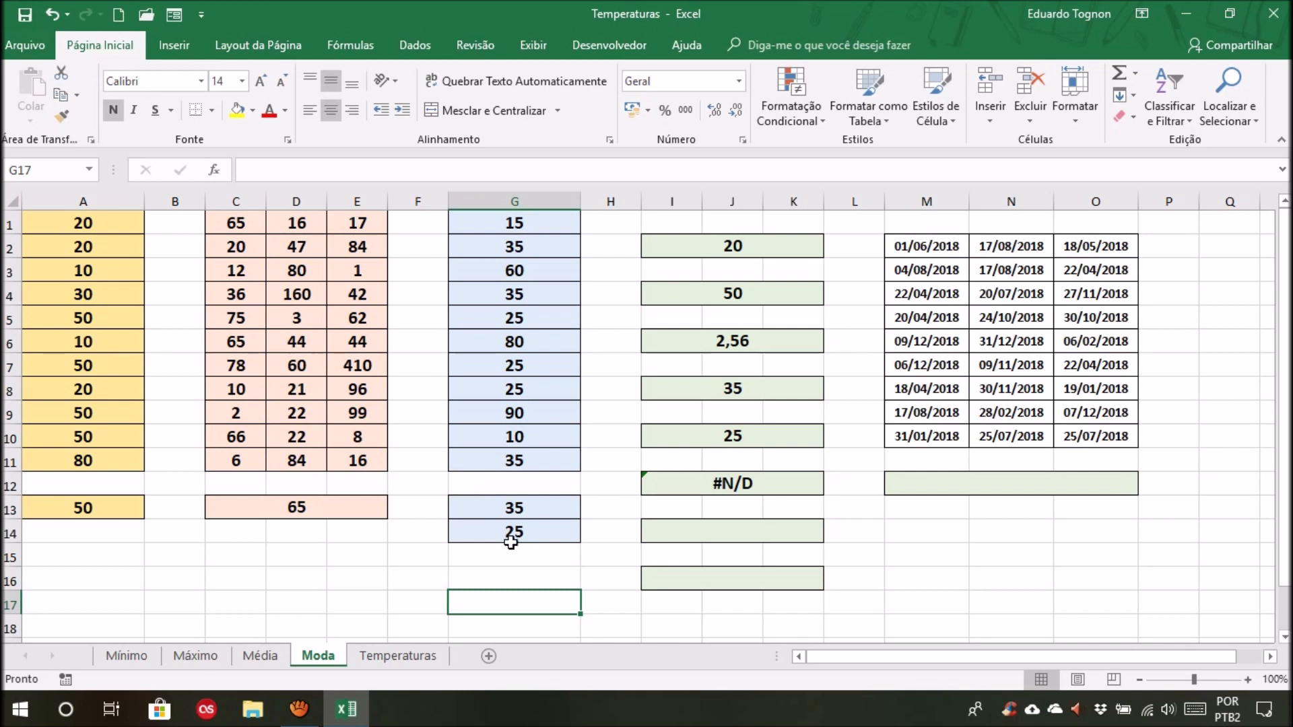
left_click_drag(483, 511, 476, 627)
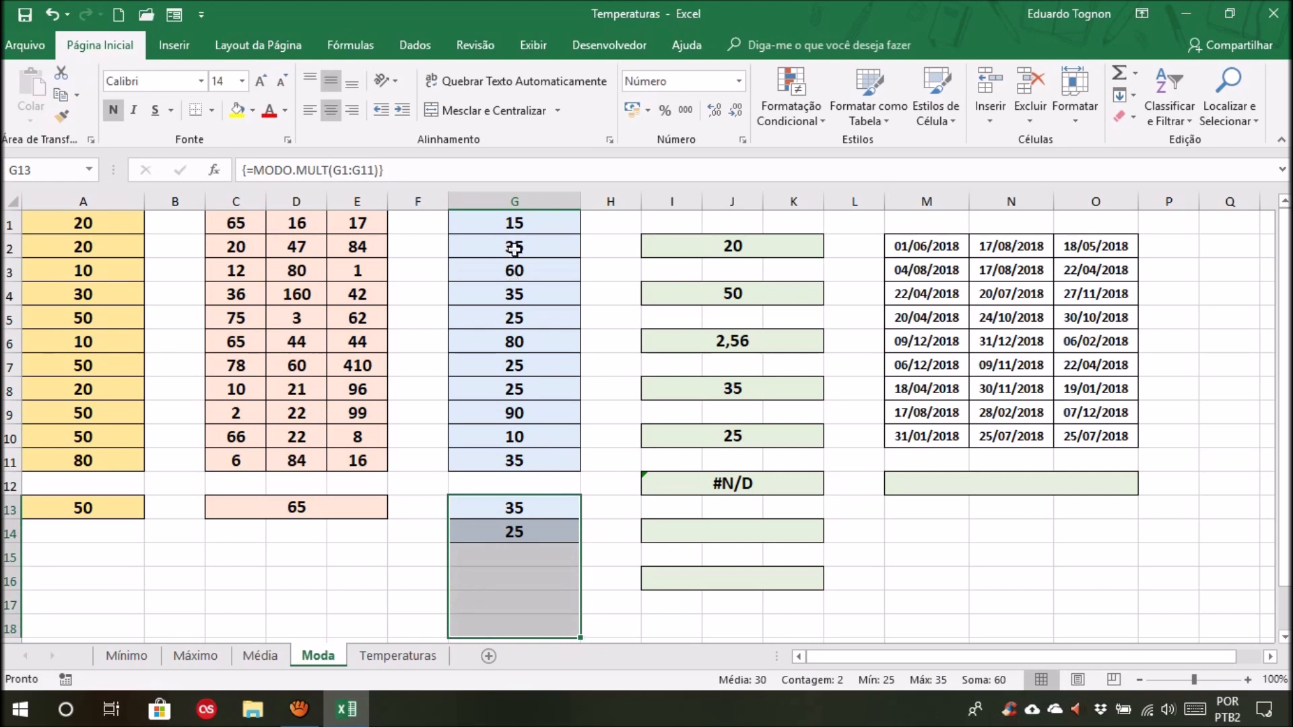
left_click(606, 463)
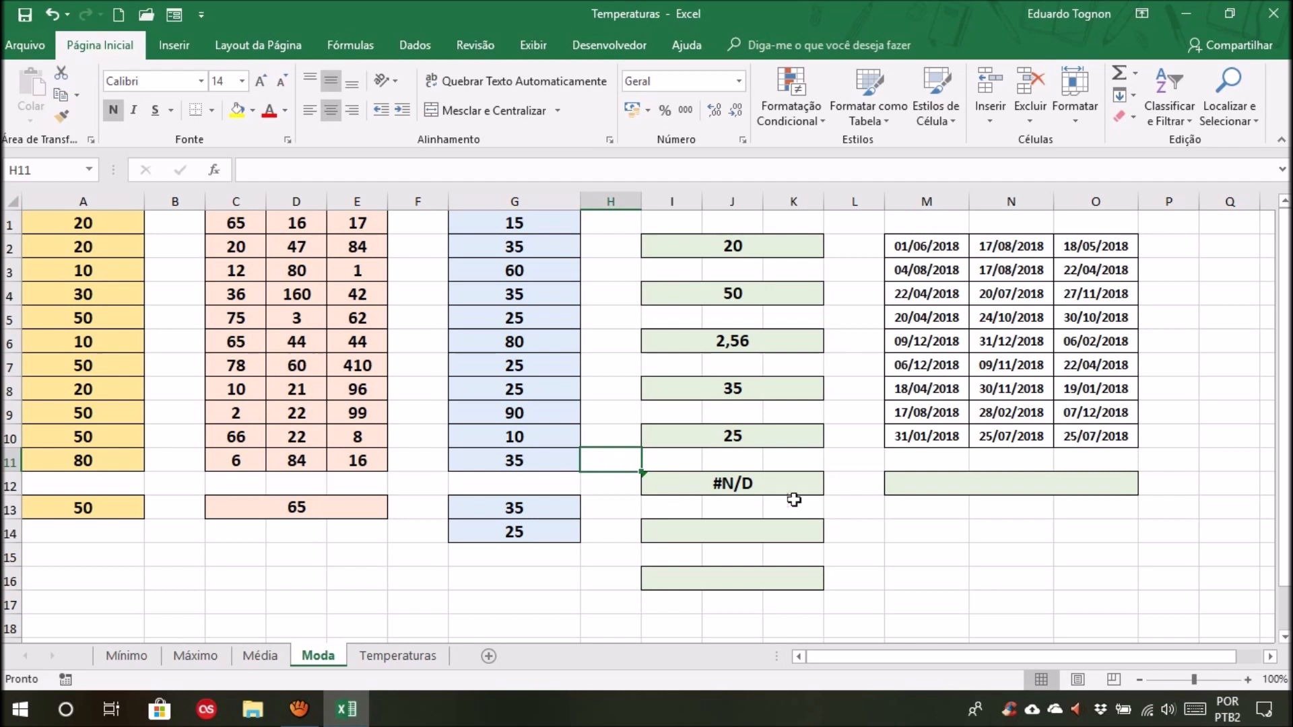
Enter the formula =modo.único(M2:O10) in the merged cell M12 to find the most frequent date
left_click(1006, 483)
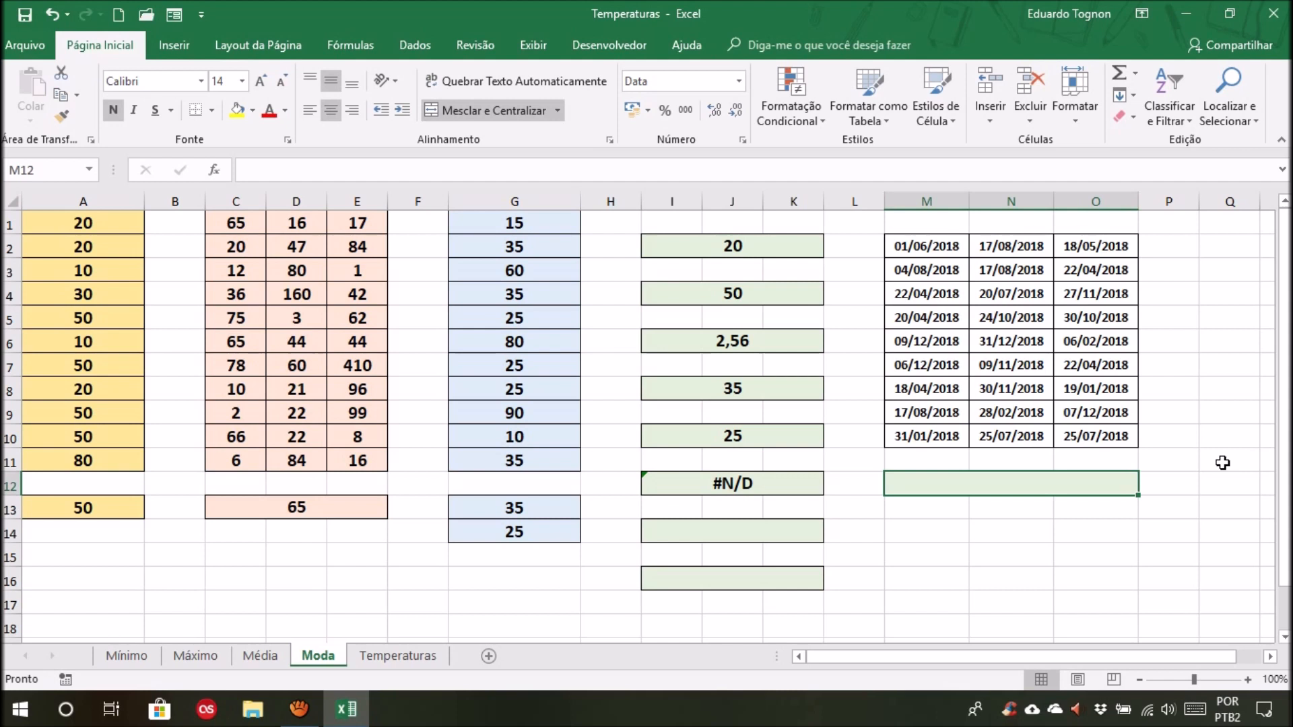
type("=modo")
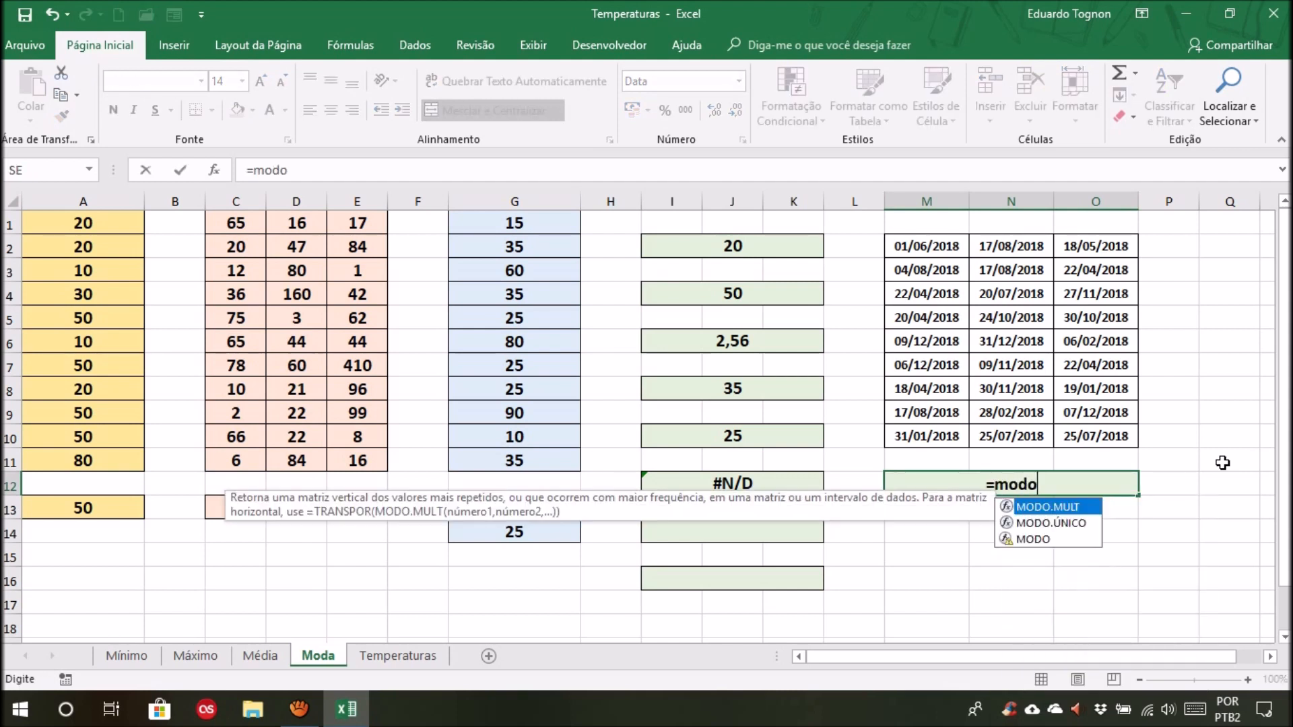
type(".único(")
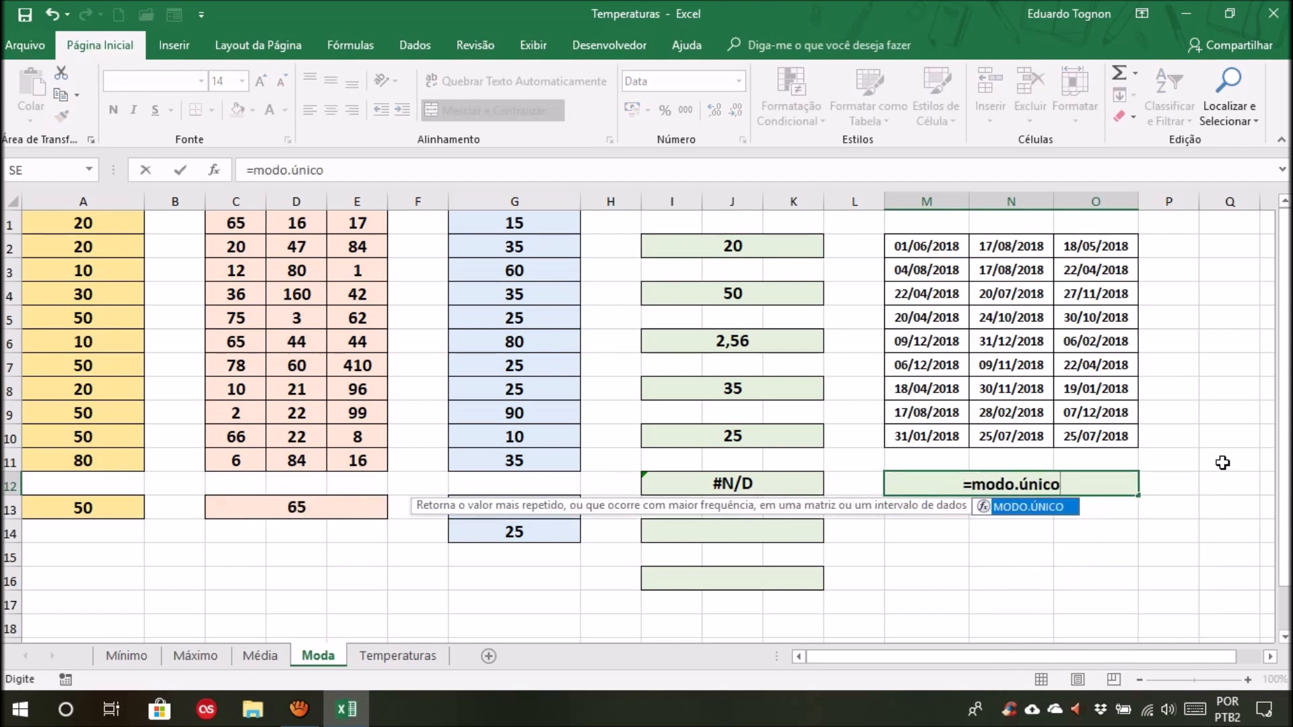
left_click_drag(917, 237, 1091, 433)
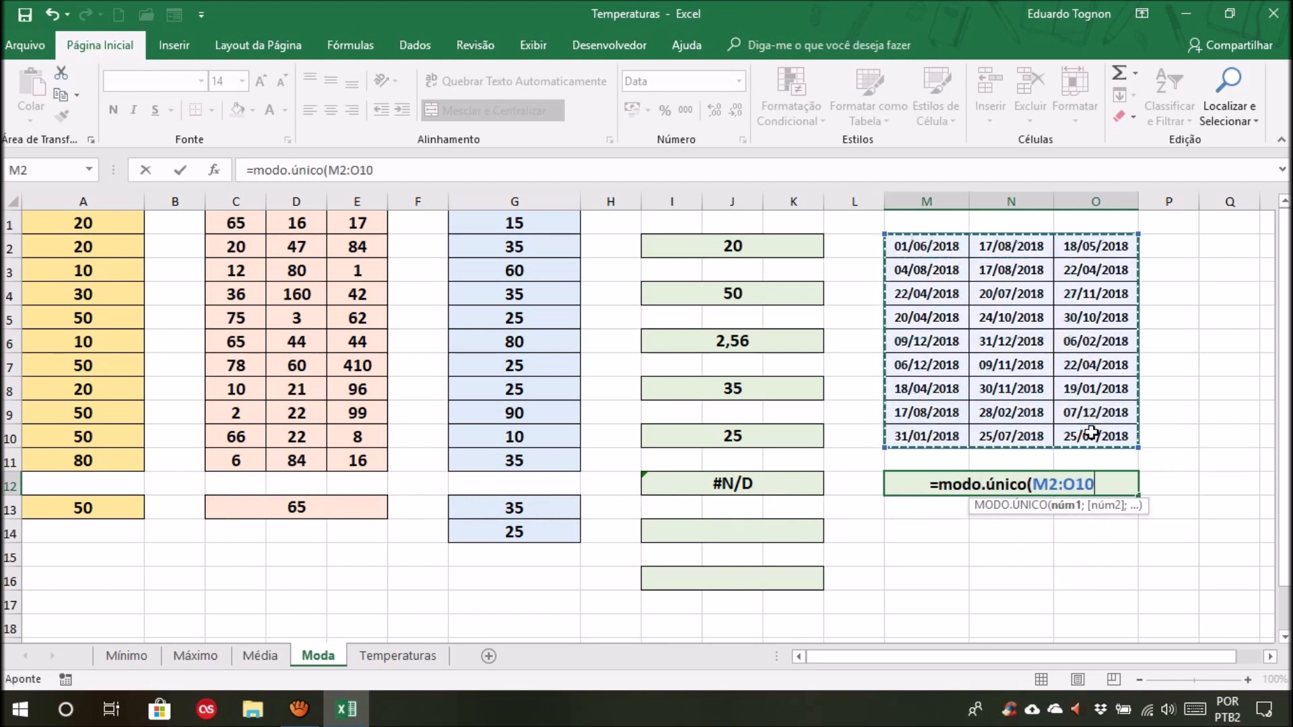
key("Return")
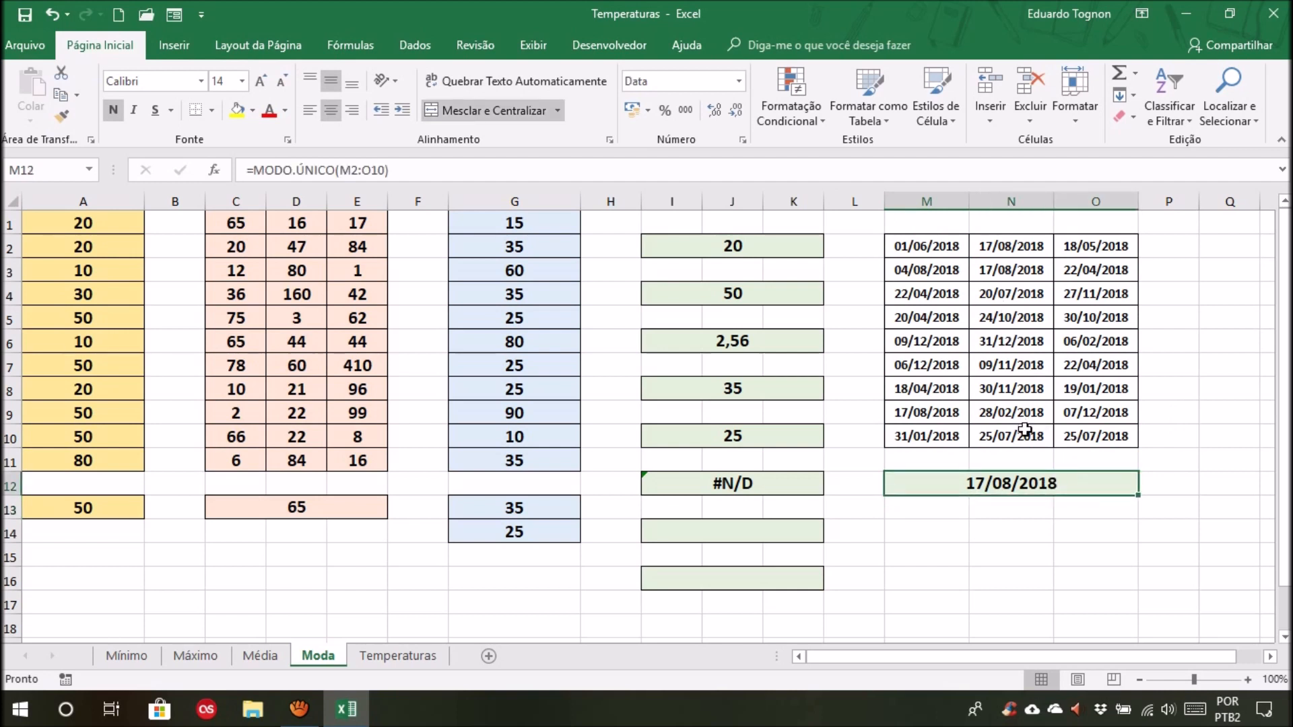
Clear the formula from the merged cell M12 under the date table
left_click(1009, 503)
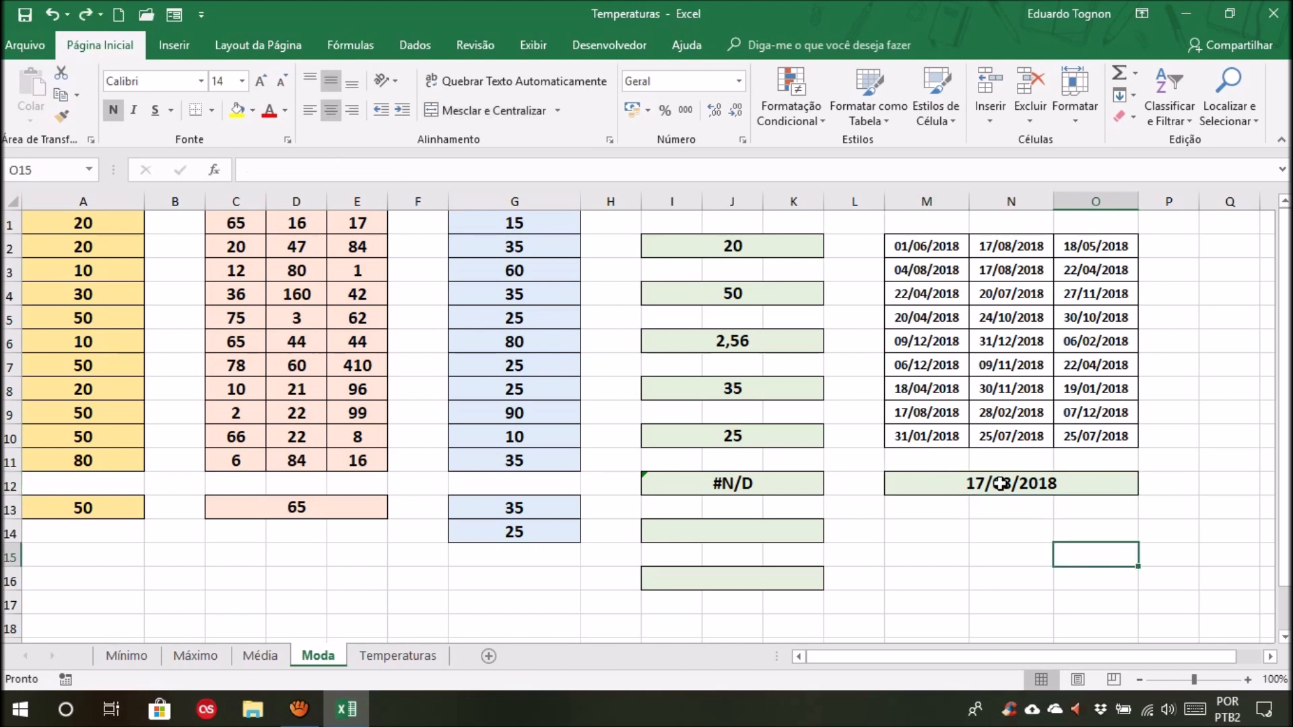
left_click(1000, 483)
key("Delete")
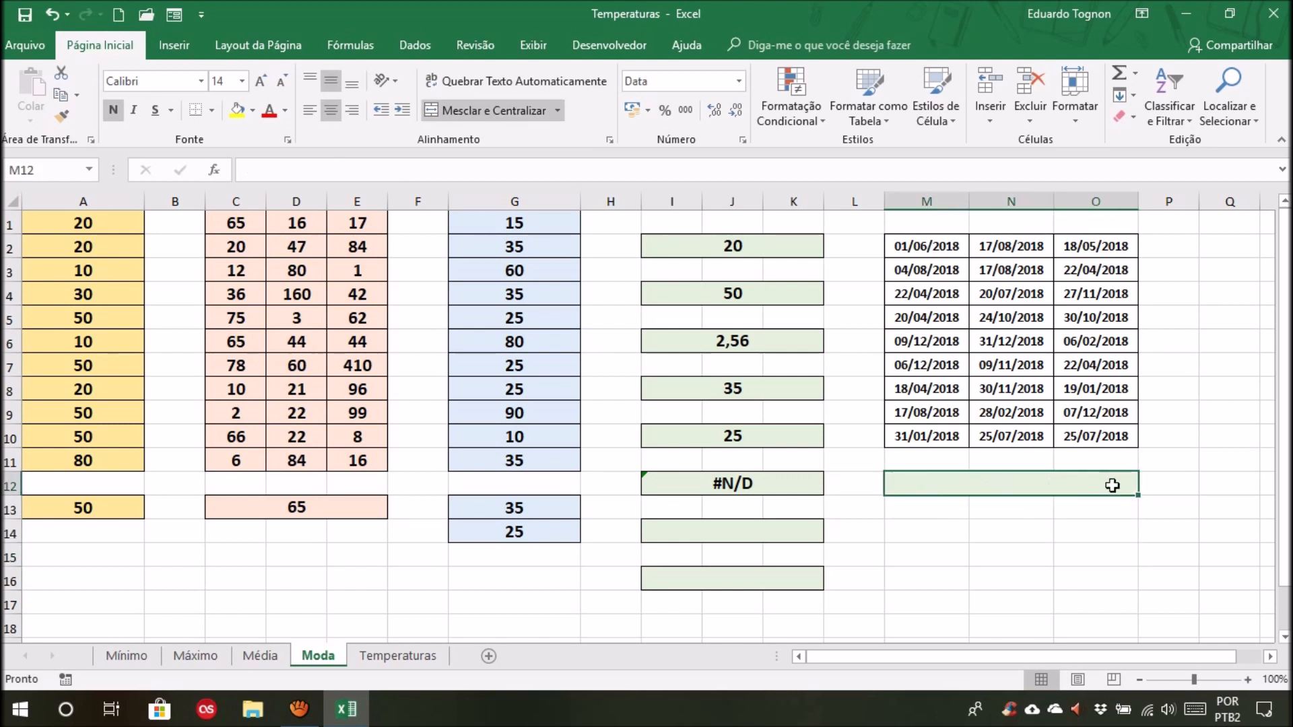
Copy the merged, green-filled format of M12:O12 onto M13:O13 and M14:O14
left_click(927, 513)
left_click(980, 483)
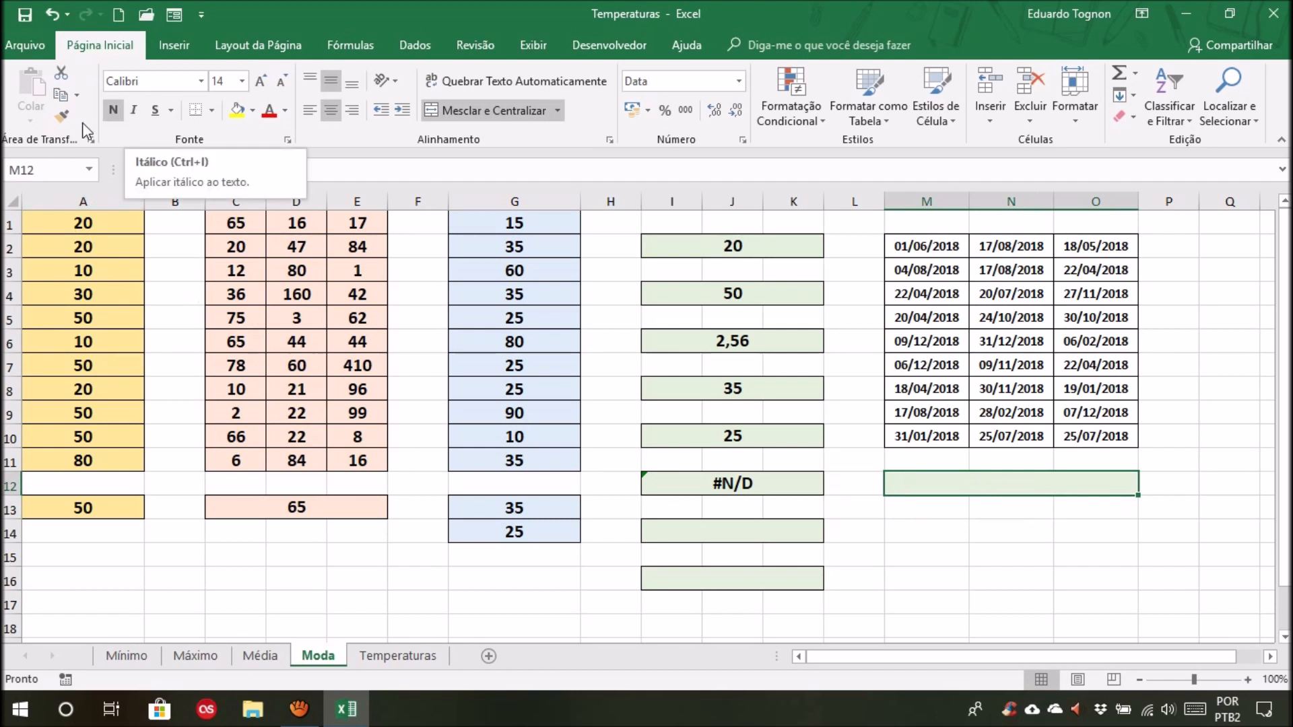
left_click(62, 119)
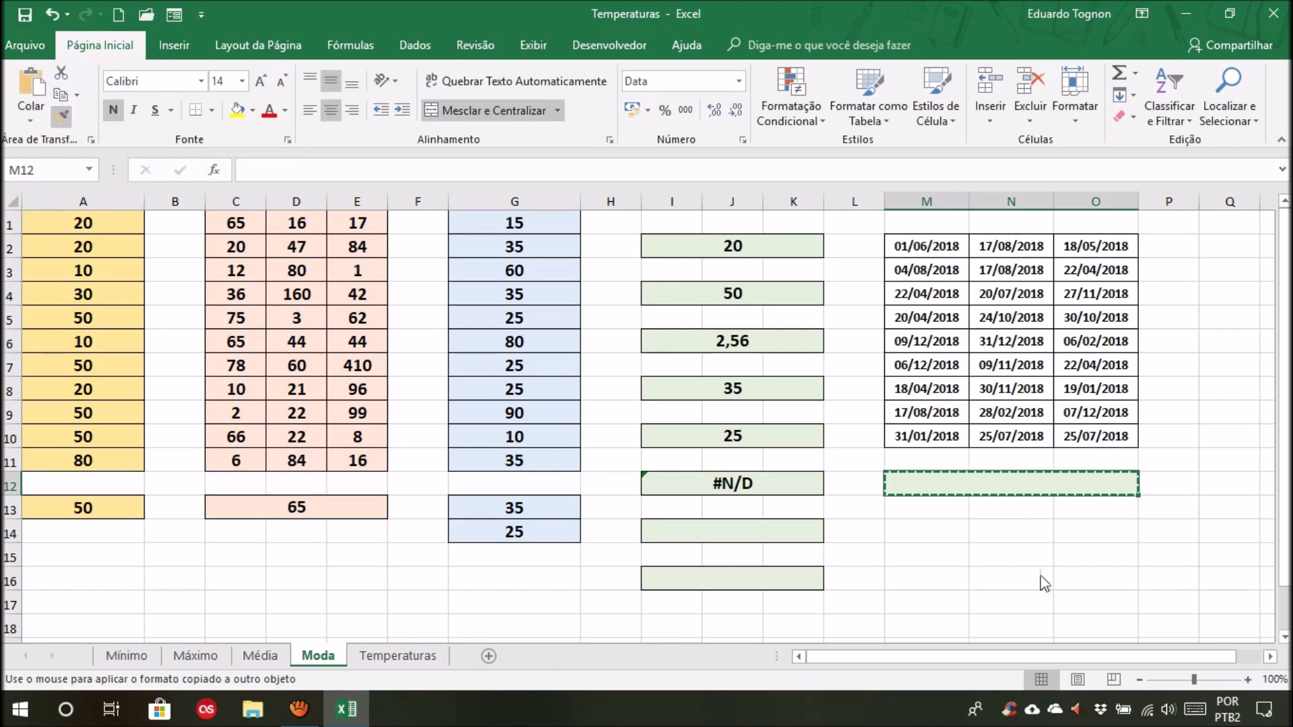
left_click_drag(894, 507, 1085, 506)
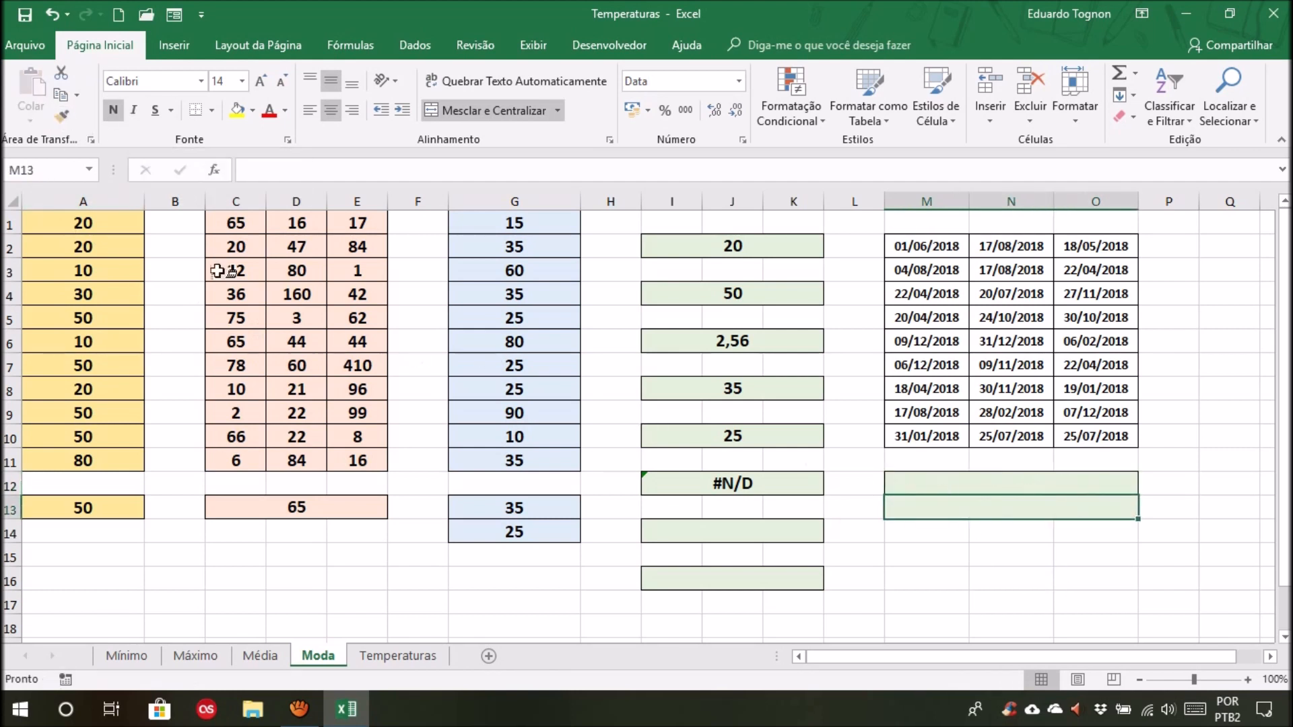
left_click(61, 125)
left_click_drag(940, 535, 1077, 532)
left_click(1065, 602)
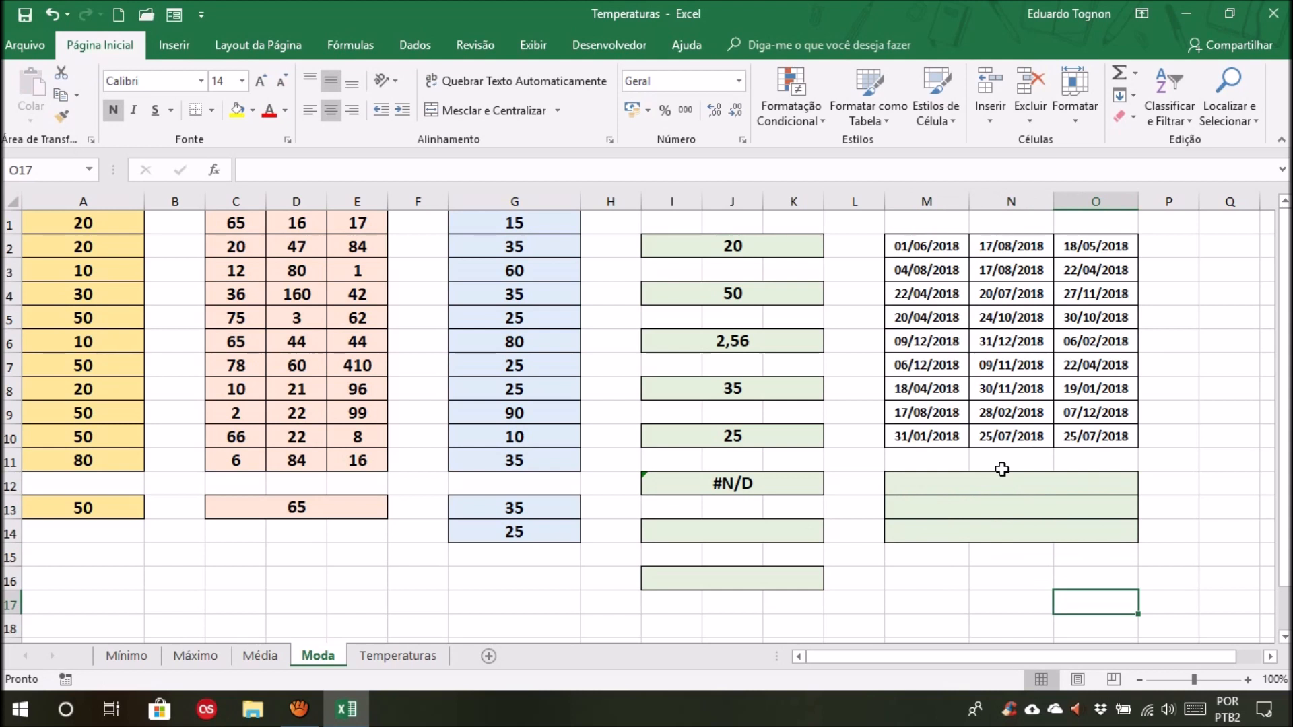
Try to enter =modo.mult(M2:O10) as an array formula across the three merged result cells in rows 12 to 14
left_click(1015, 486)
left_click(1012, 506)
left_click(1009, 532)
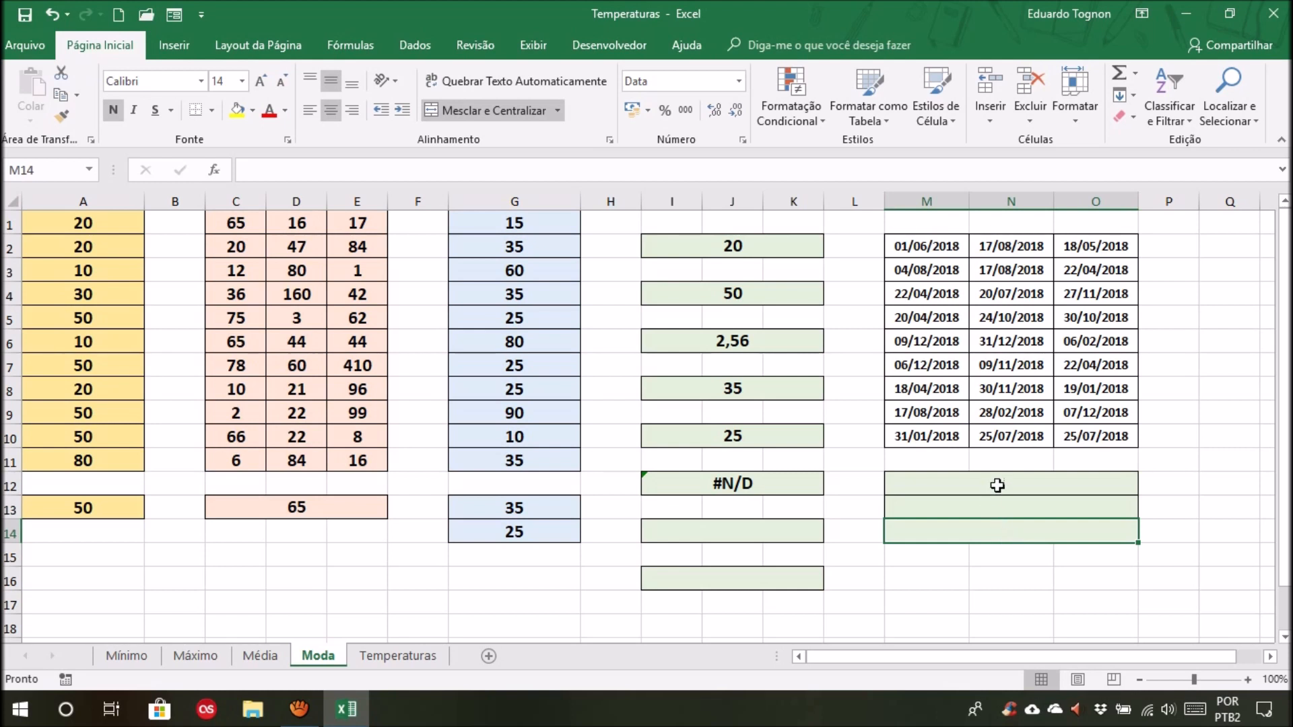
left_click_drag(992, 482, 992, 521)
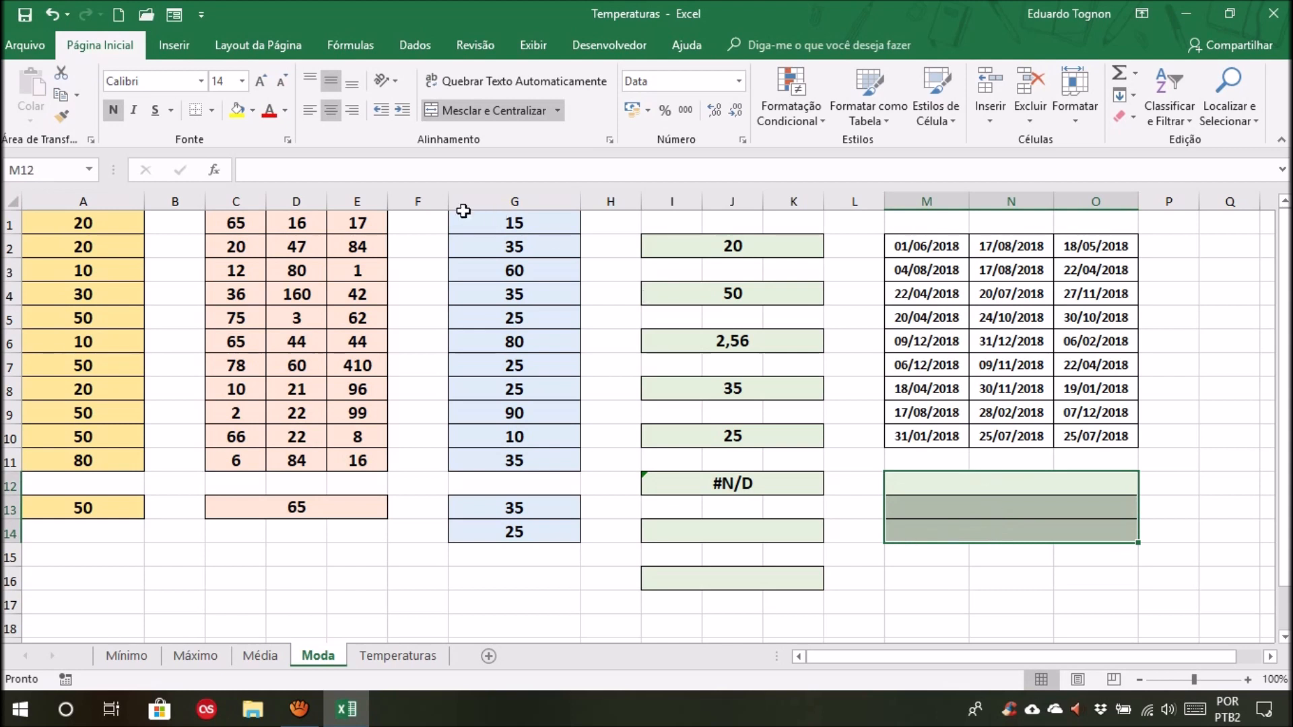
left_click(394, 176)
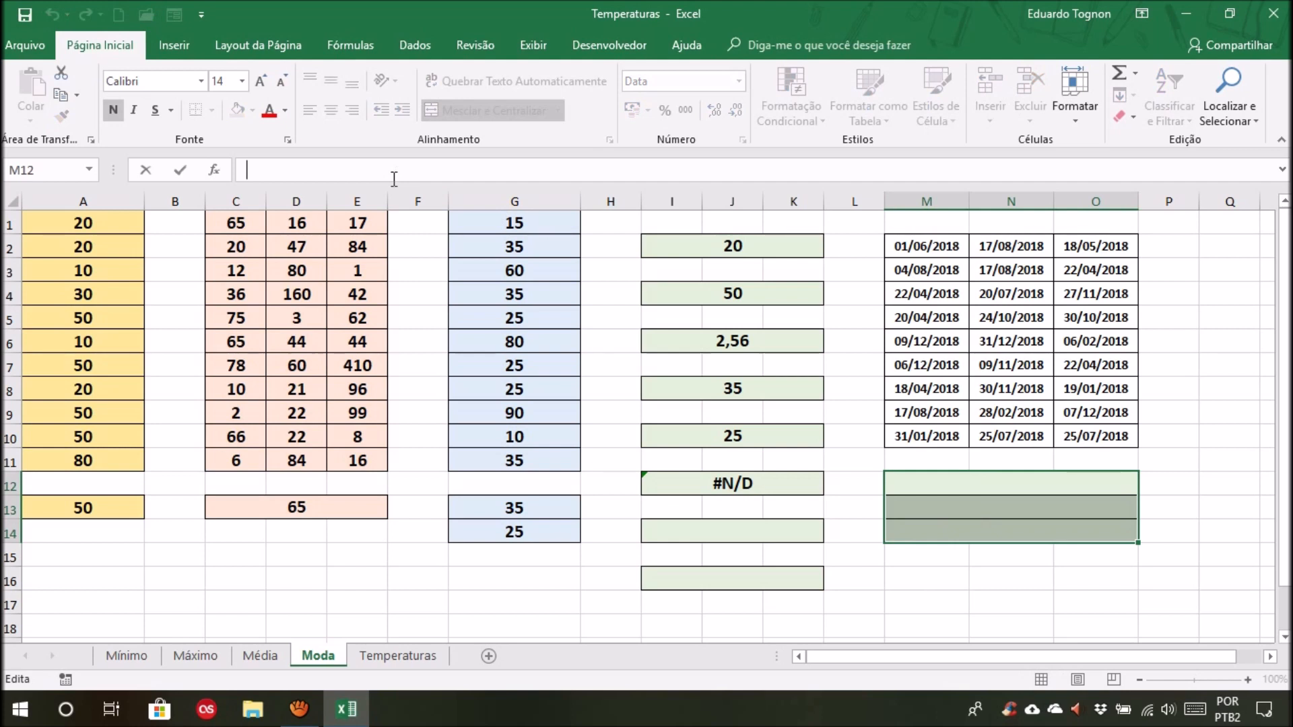
type("=modo")
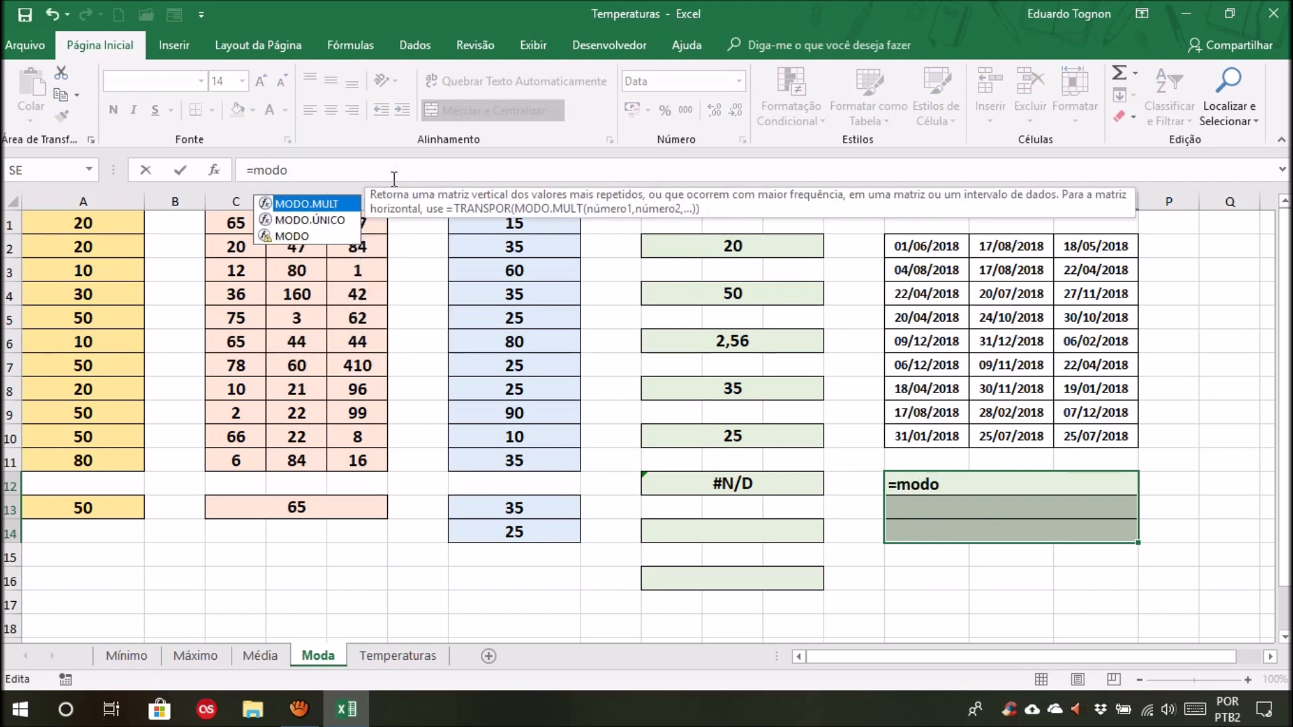
type(".mult(")
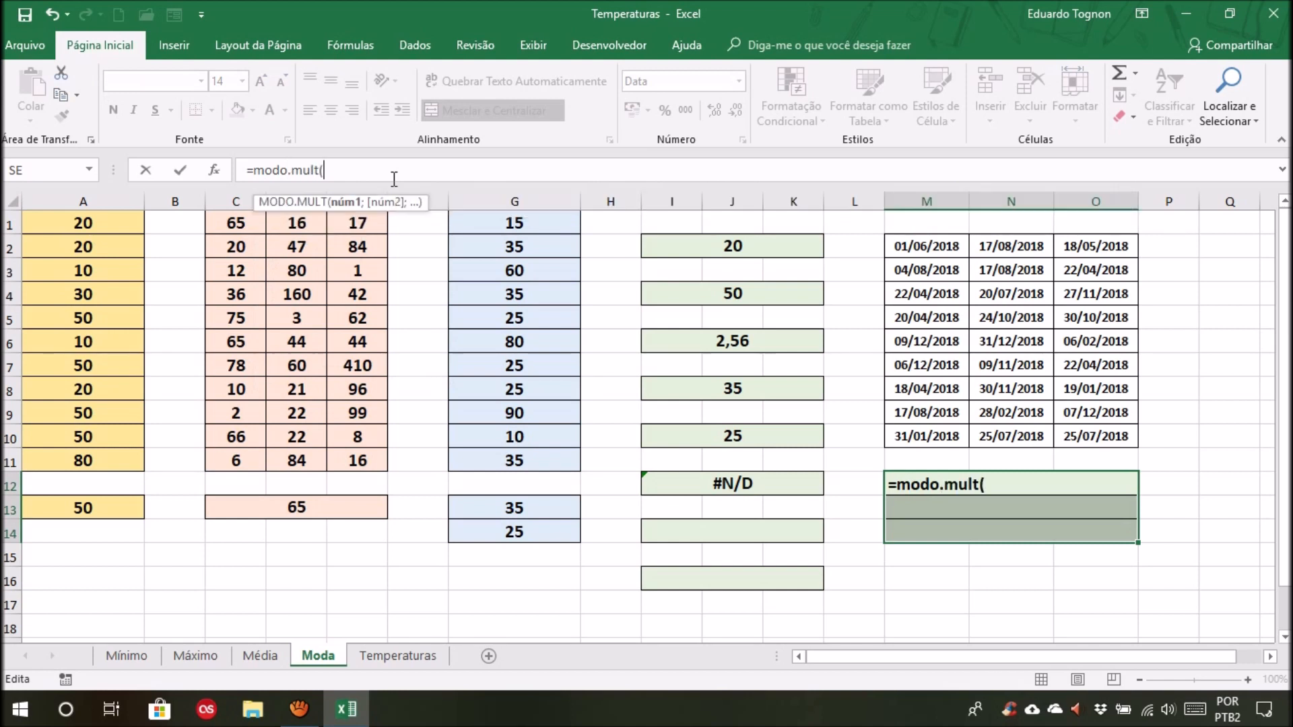
mouse_move(937, 245)
left_mouse_down()
mouse_move(1101, 451)
mouse_move(1107, 439)
left_mouse_up()
type(")")
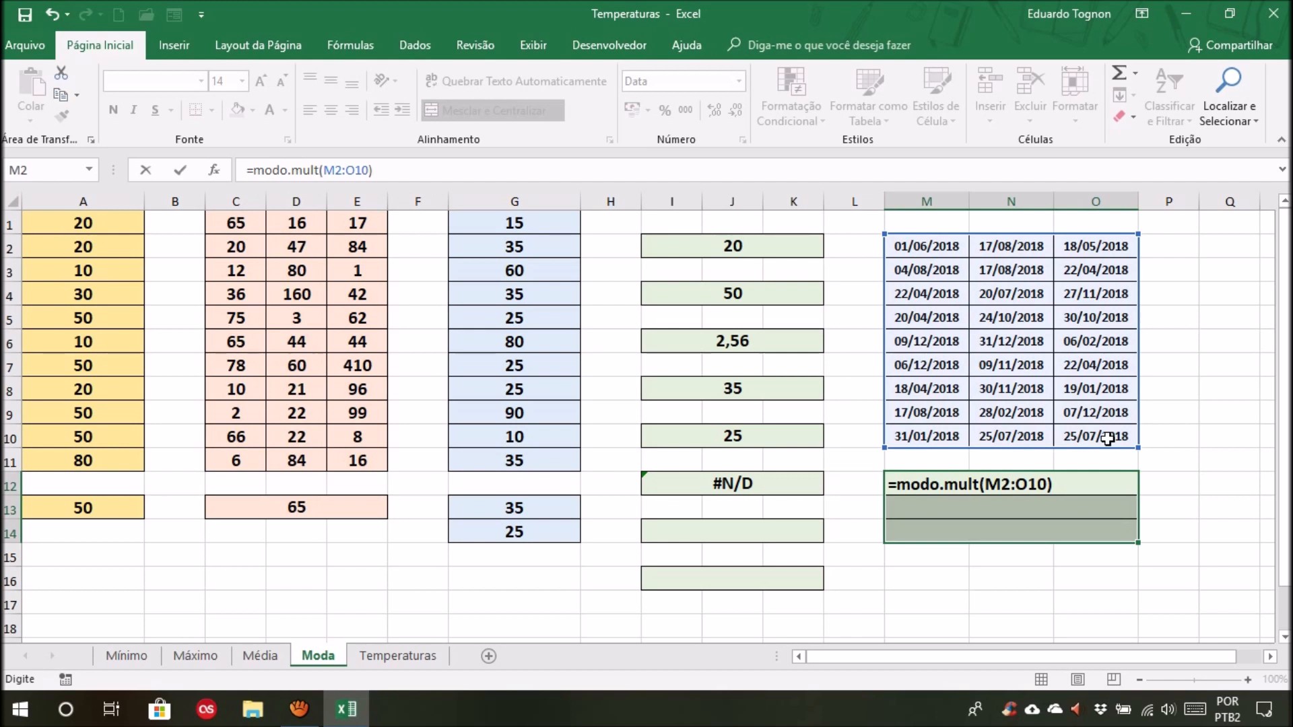
key("ctrl+shift+Return")
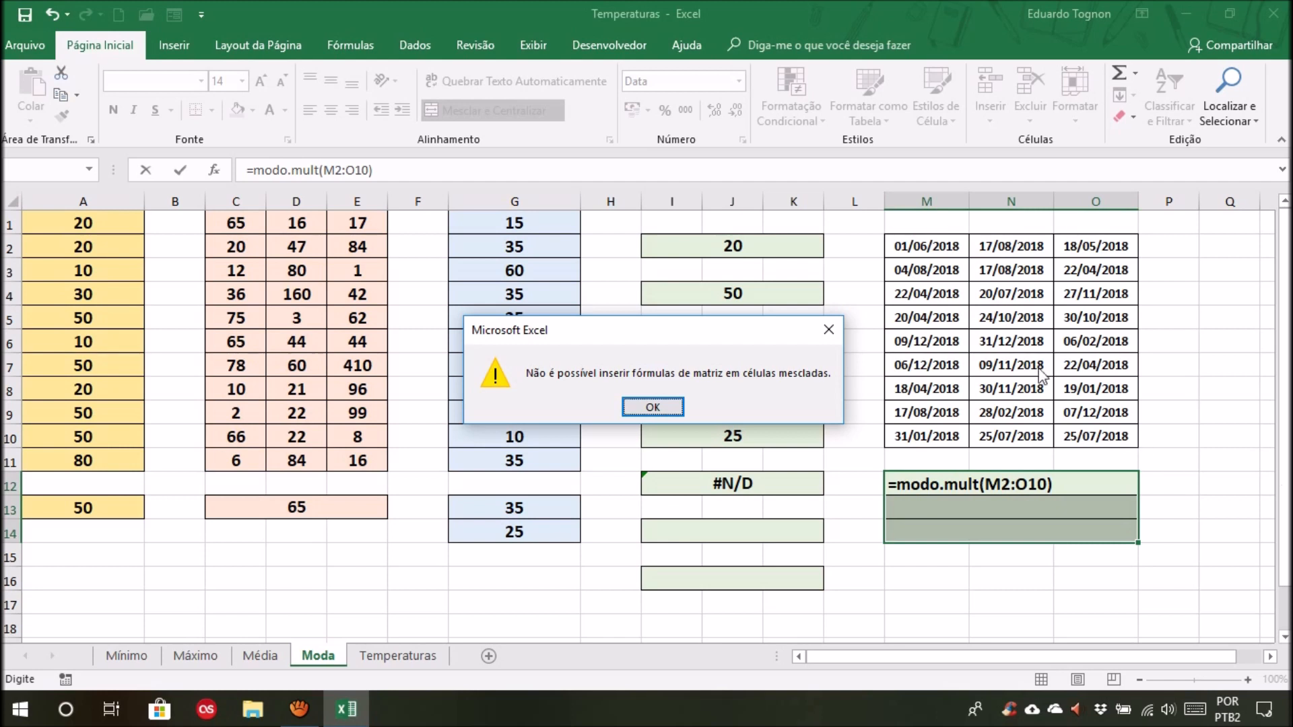
left_click(827, 333)
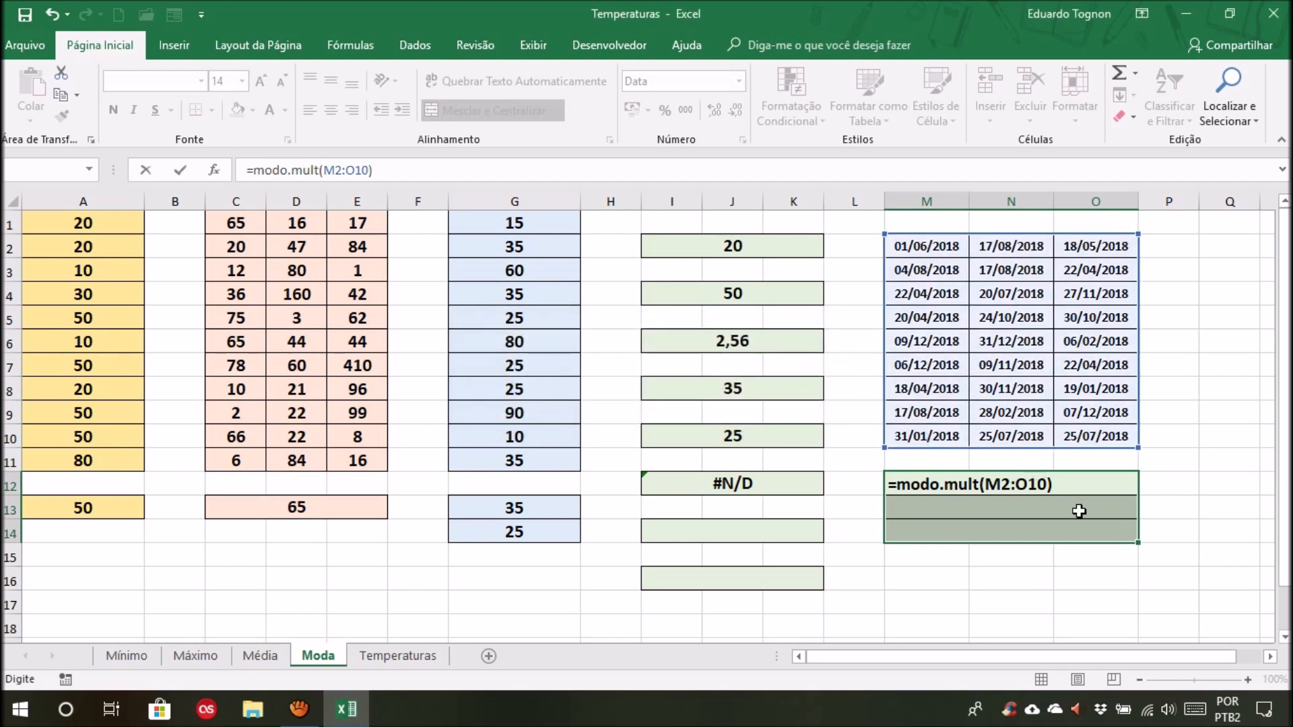
key("Escape")
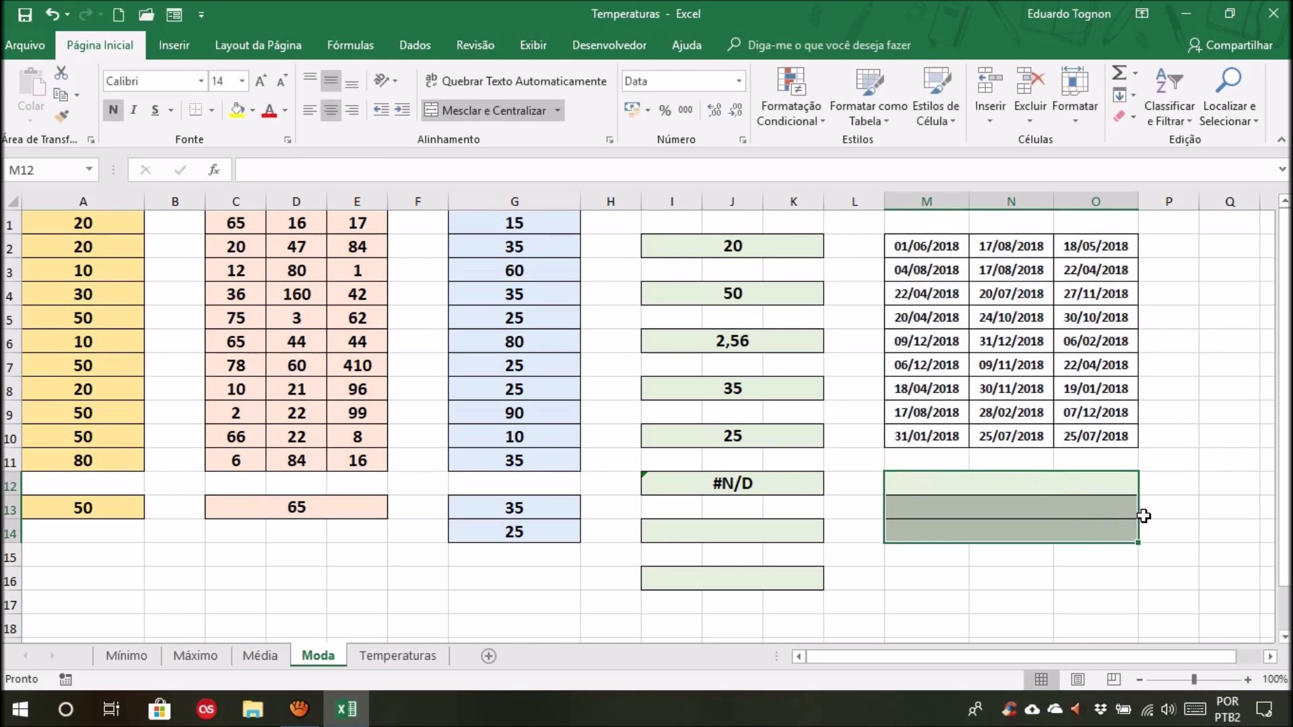
Unmerge the three result cells spanning columns M to O in rows 12 to 14
left_click(1056, 481)
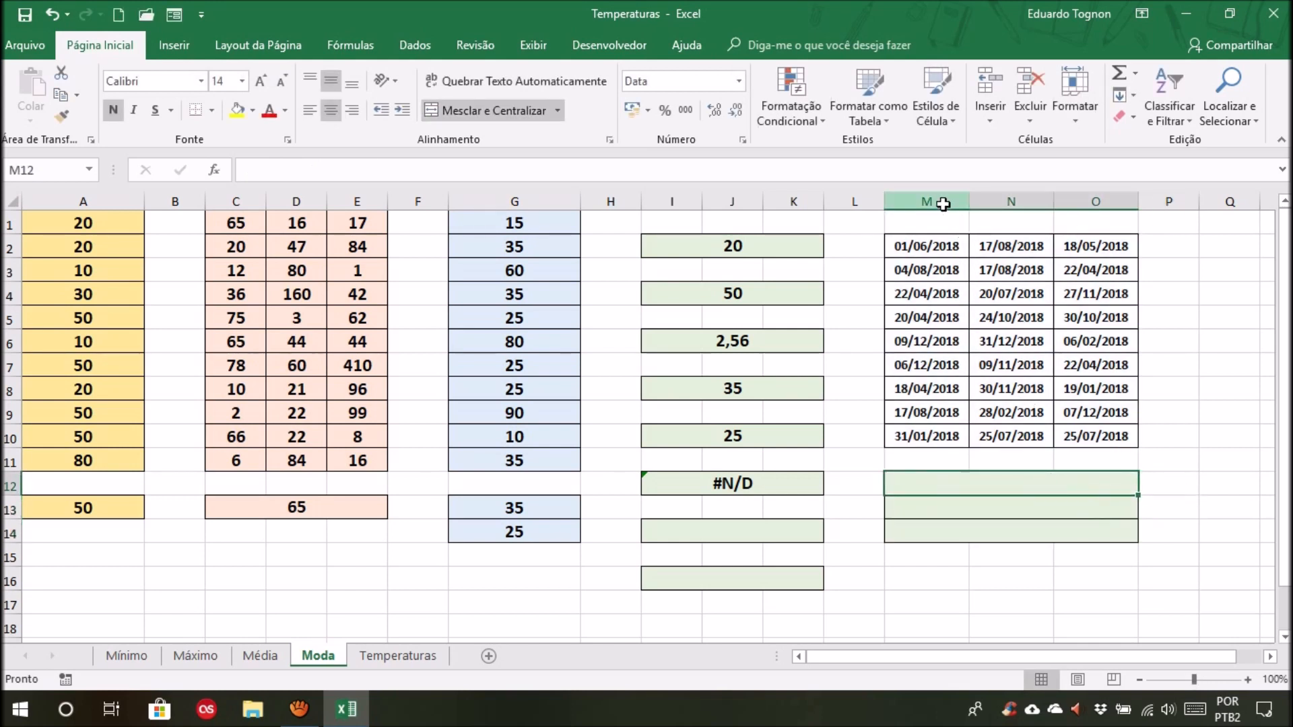
left_click(945, 201)
left_click(1010, 201)
left_click(1096, 201)
left_click(984, 480)
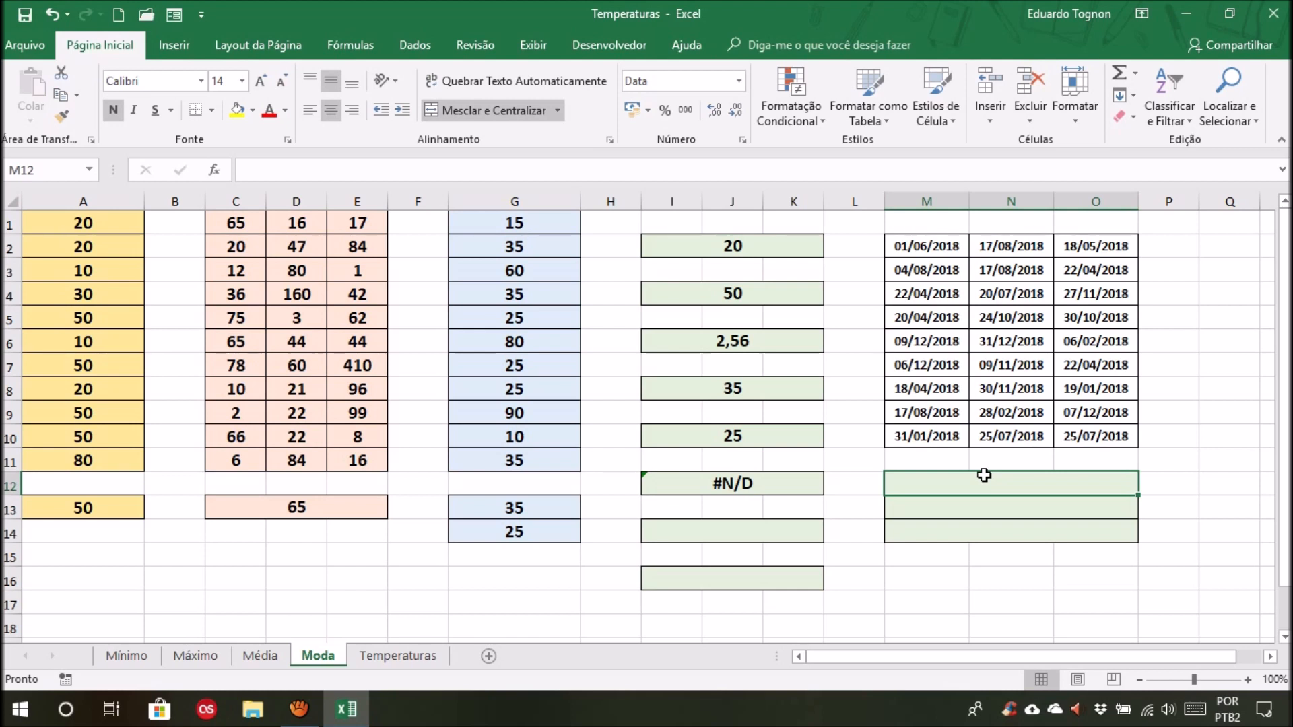
left_click_drag(988, 476, 978, 535)
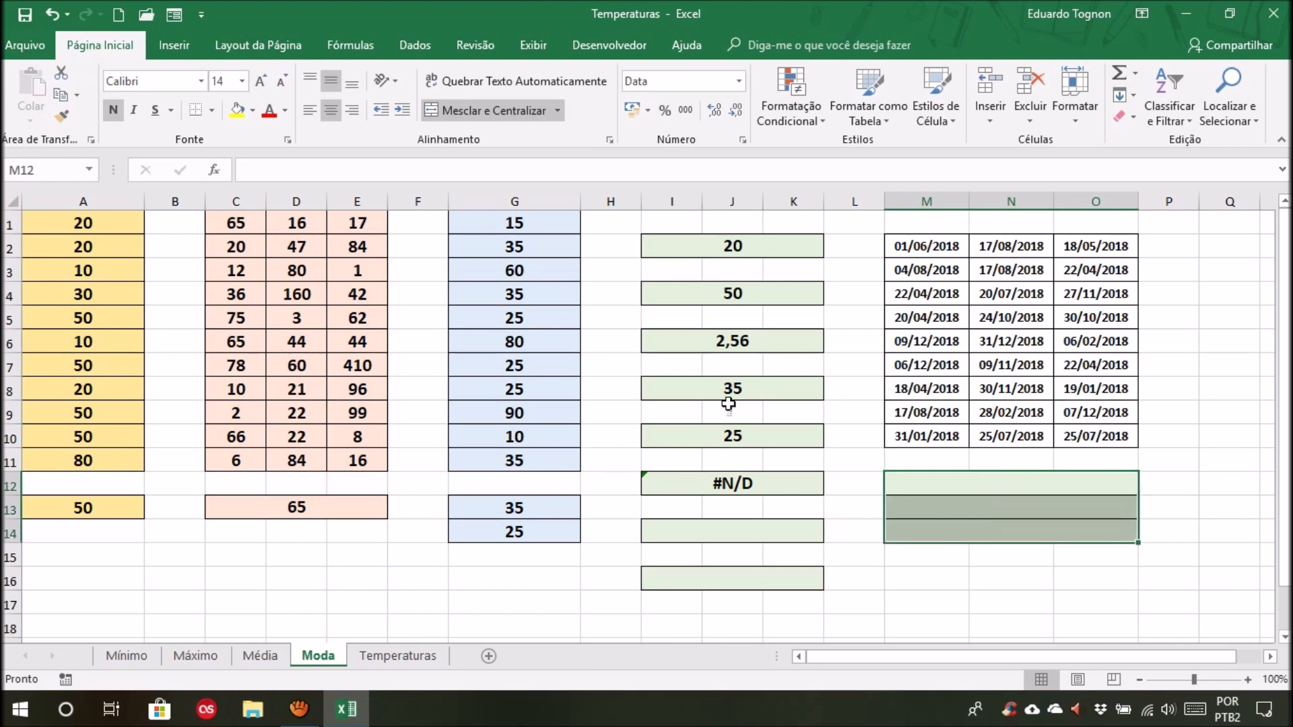
left_click(485, 109)
left_click(1129, 580)
Clear all contents and formatting from N12:O14, leaving only the column M result cells
mouse_move(1001, 486)
left_mouse_down()
mouse_move(1024, 482)
mouse_move(1076, 529)
left_mouse_up()
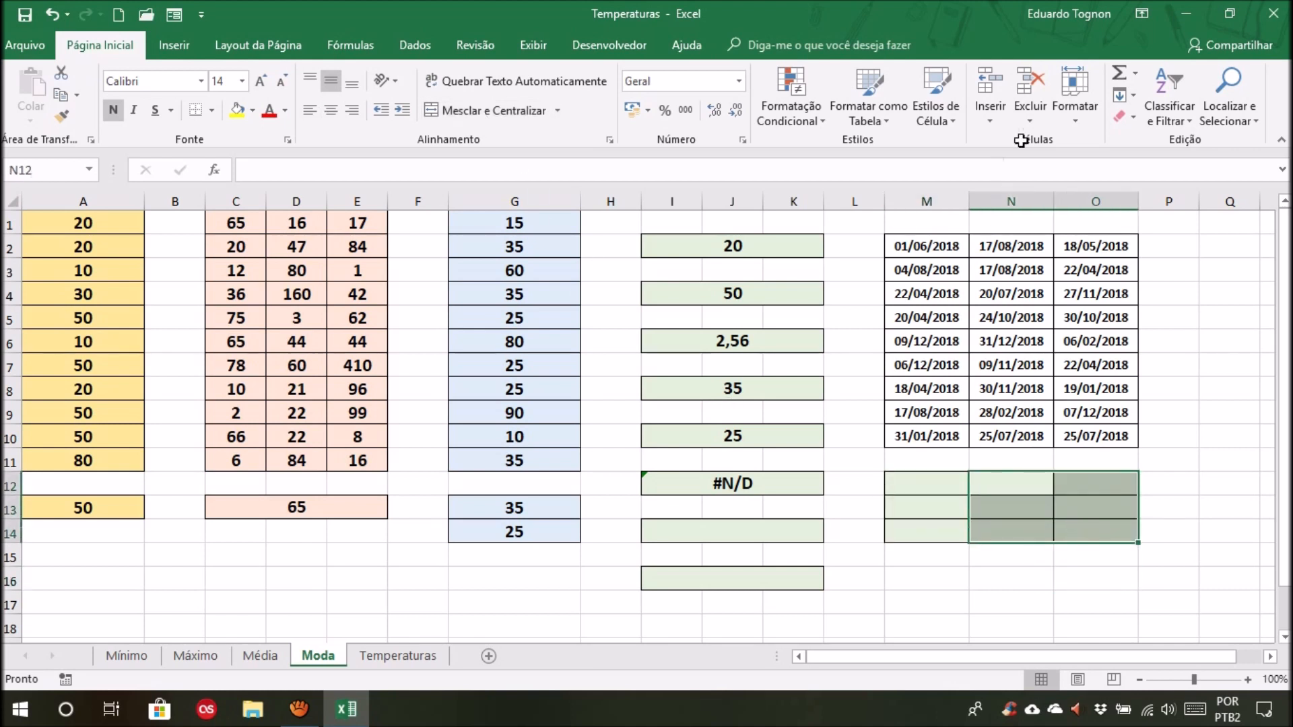
left_click(1130, 119)
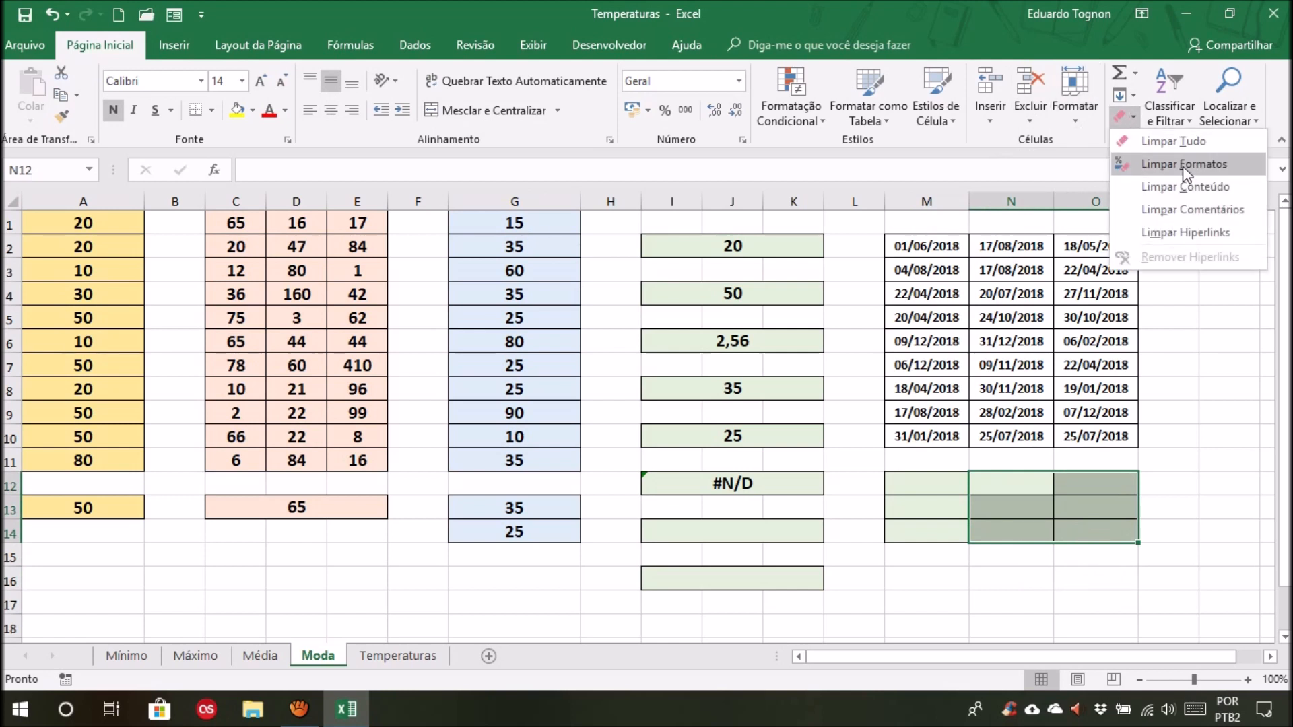
left_click(1177, 143)
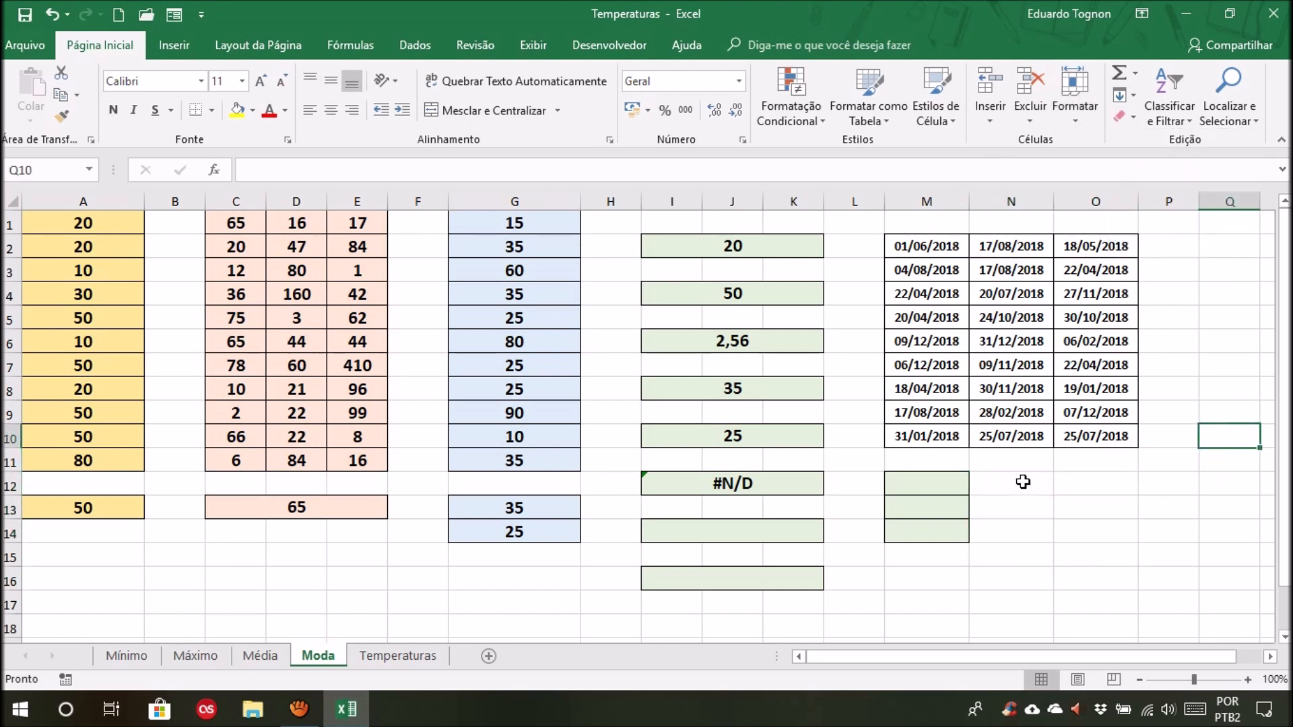
left_click(1166, 513)
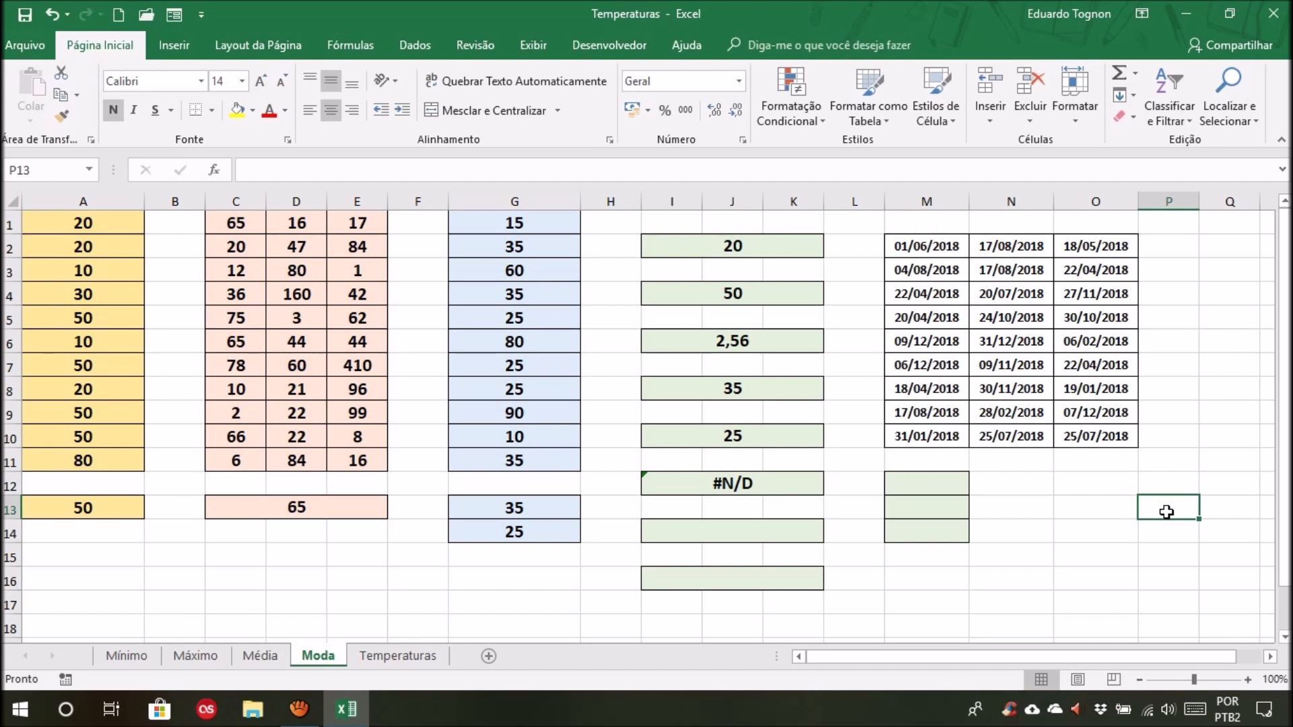
Check that M12, M13 and M14 are separate single cells within column M
left_click(935, 487)
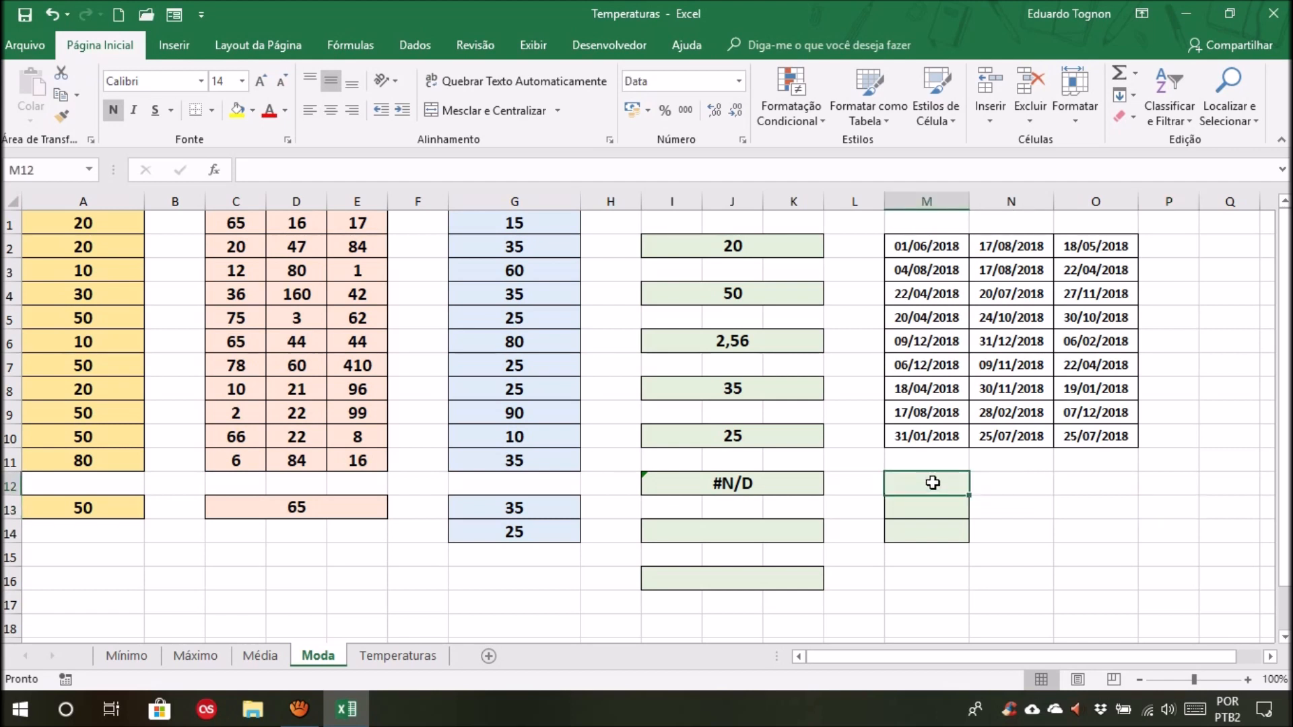
left_click(936, 201)
left_click(862, 483)
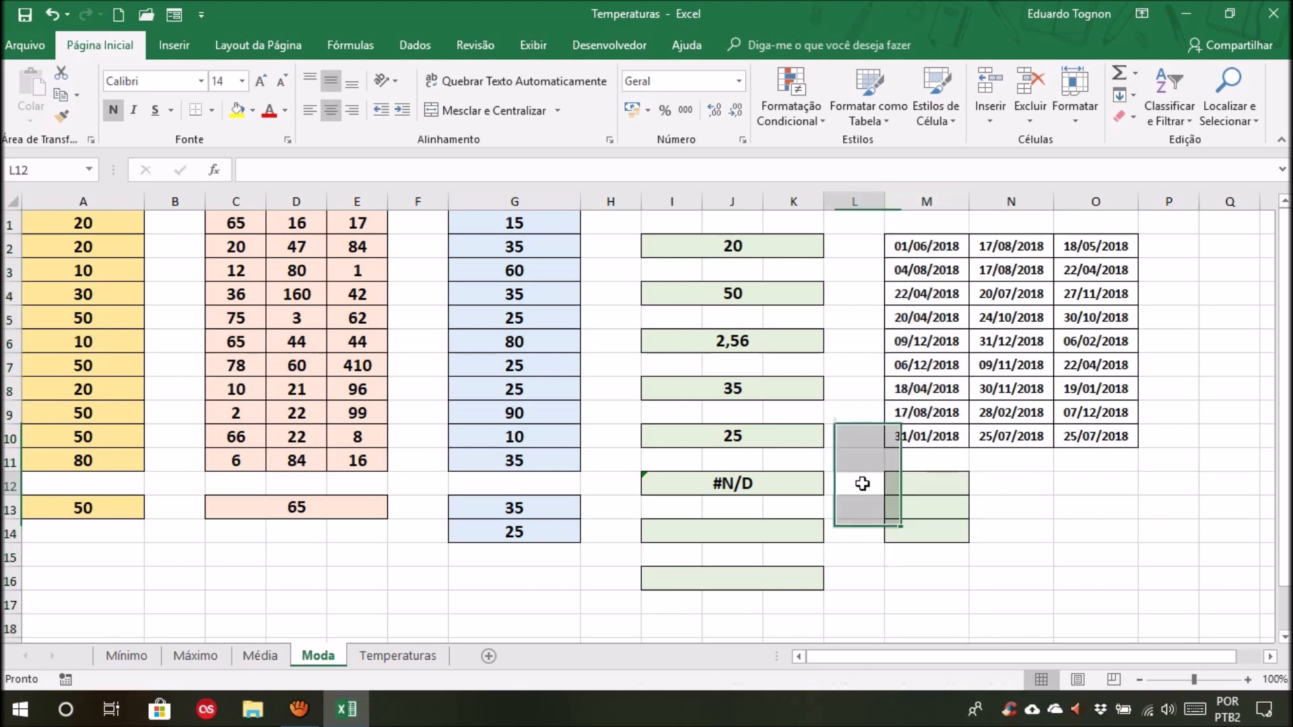
left_click(905, 487)
left_click(906, 512)
left_click(913, 536)
left_click(923, 487)
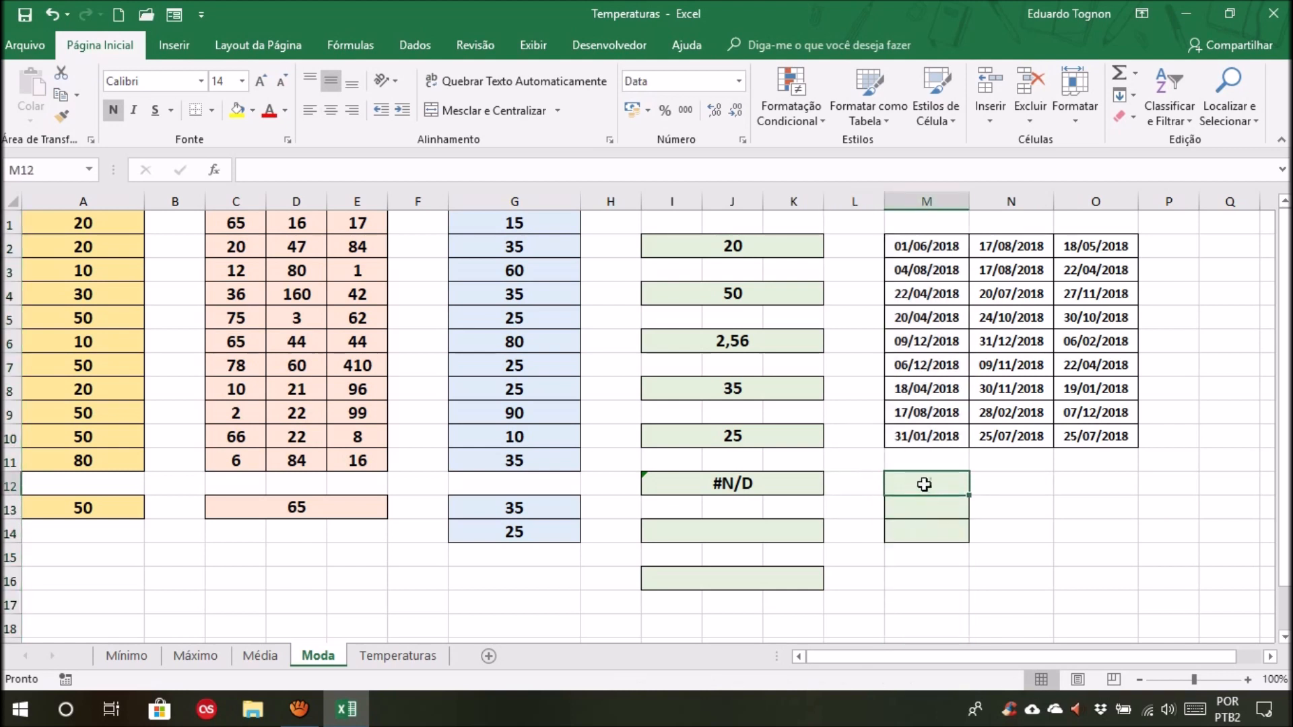
Enter =modo.mult(M2:O10) as an array formula in M12:M14 to find the most frequent dates
left_click_drag(923, 485, 934, 535)
left_click(387, 168)
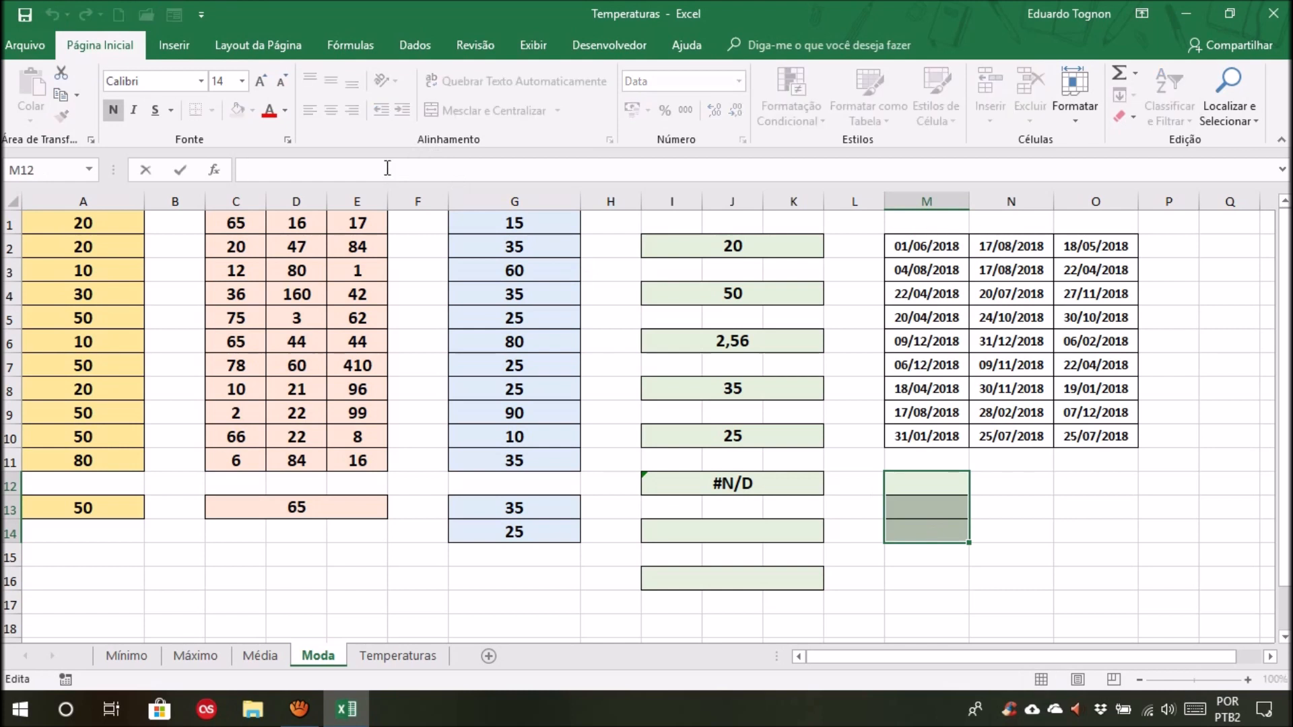
type("=modo.")
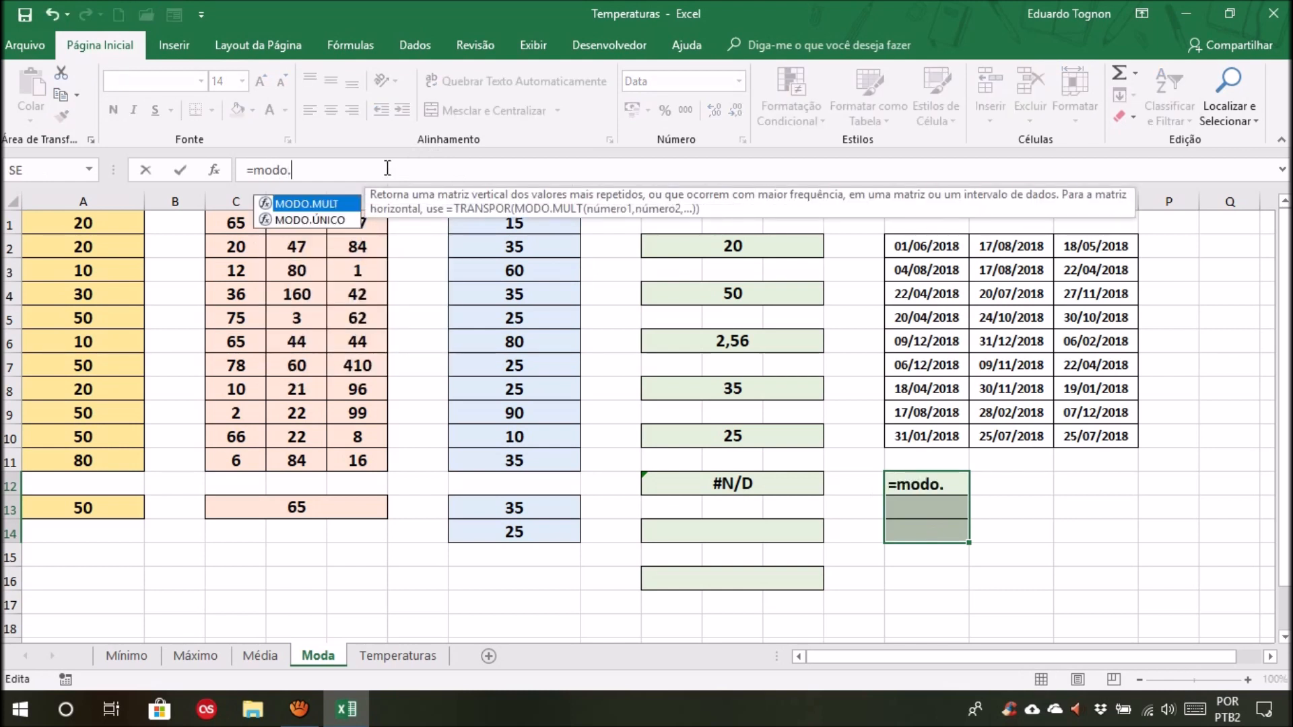
type("mult(")
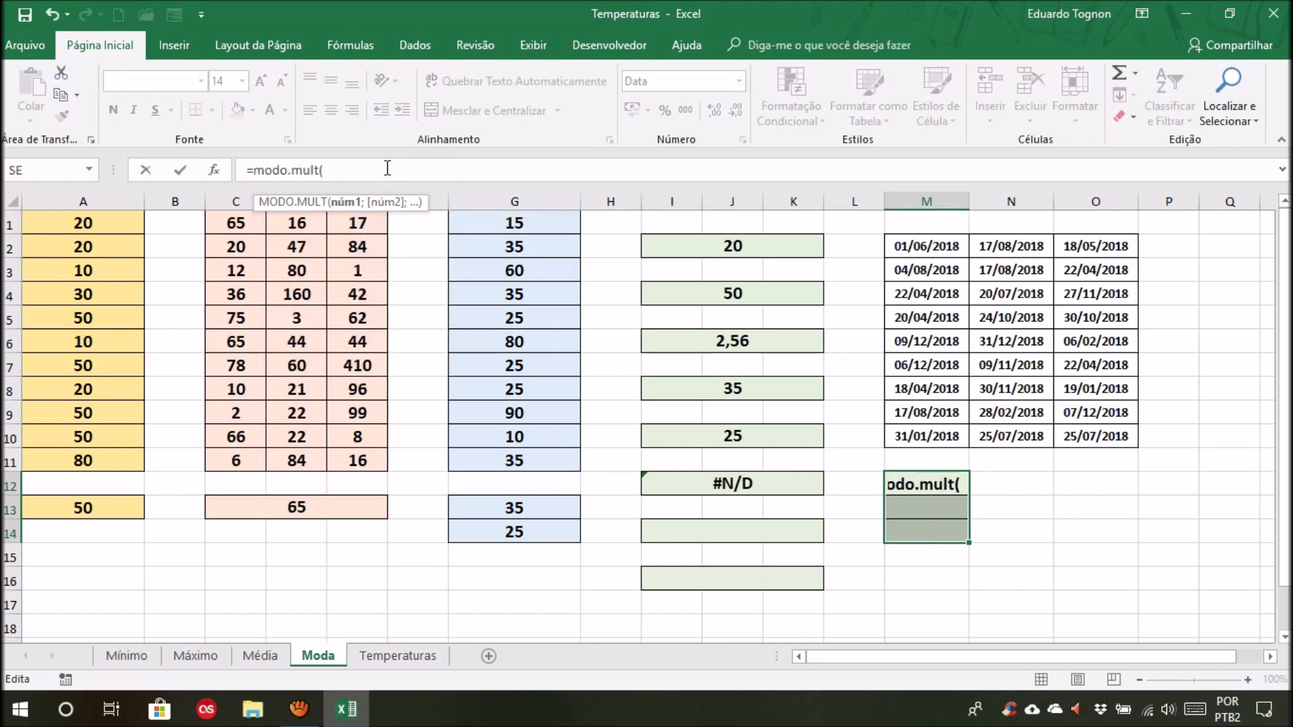
left_click_drag(932, 249, 1106, 433)
type(")")
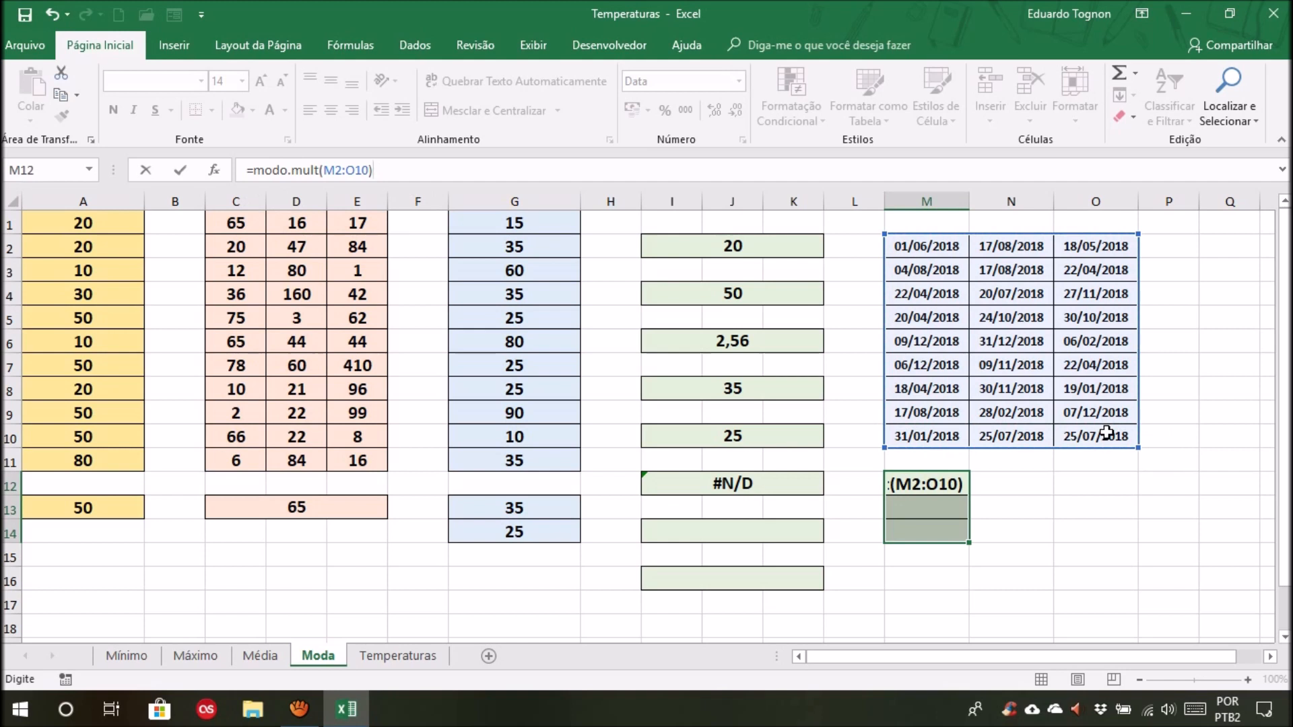
key("ctrl+shift+Return")
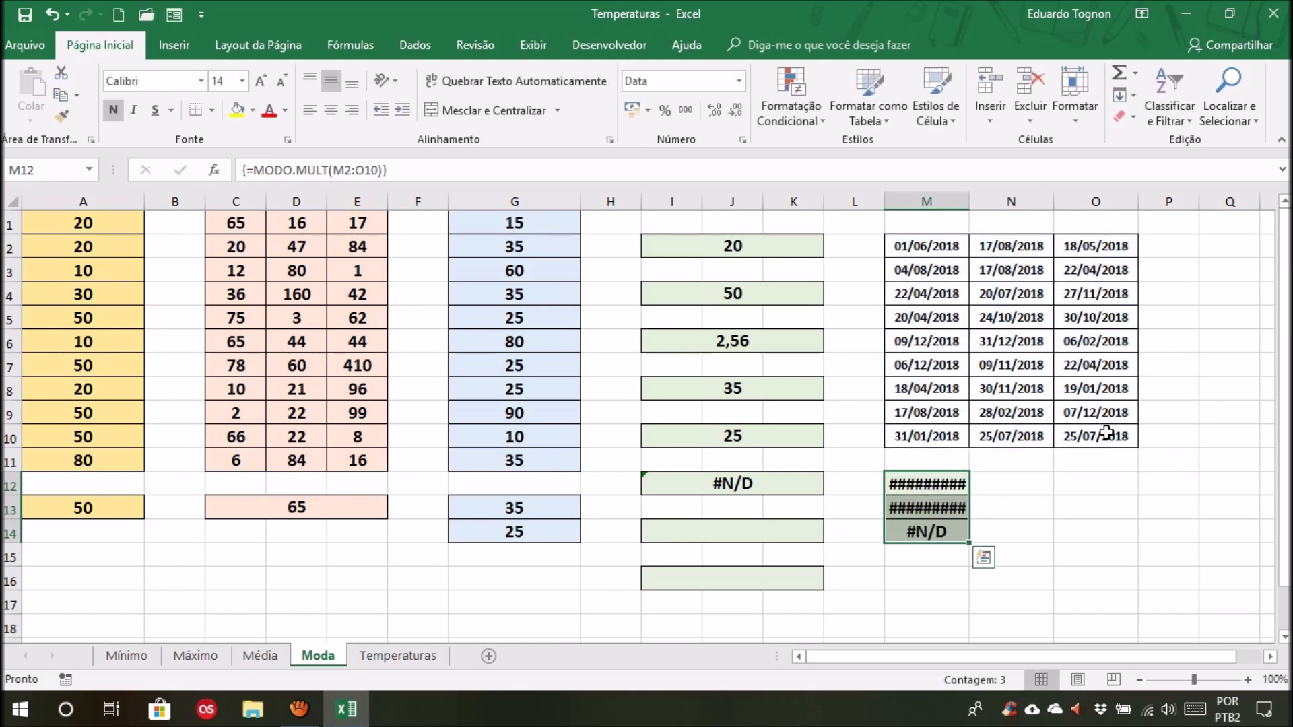
Widen column M until the dates in M12 and M13 fit, and inspect the results in M13 and M14
left_click(1080, 507)
left_click(928, 480)
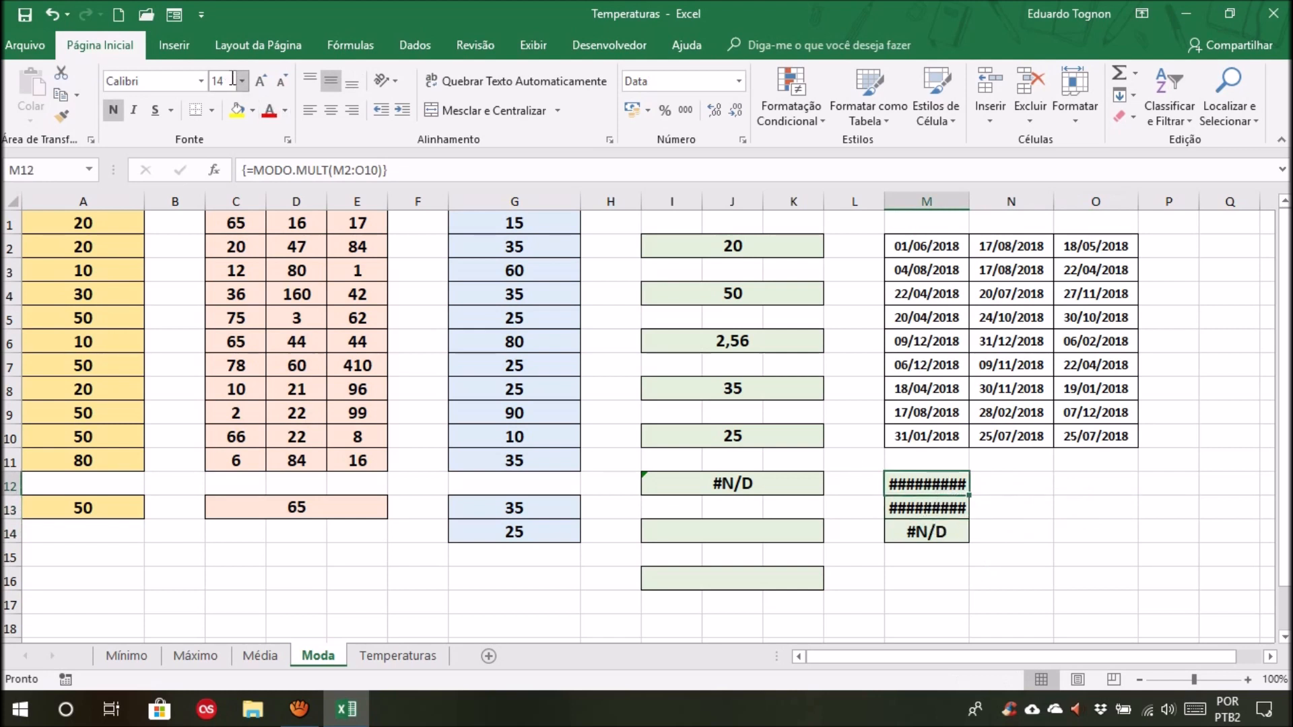
left_click(978, 291)
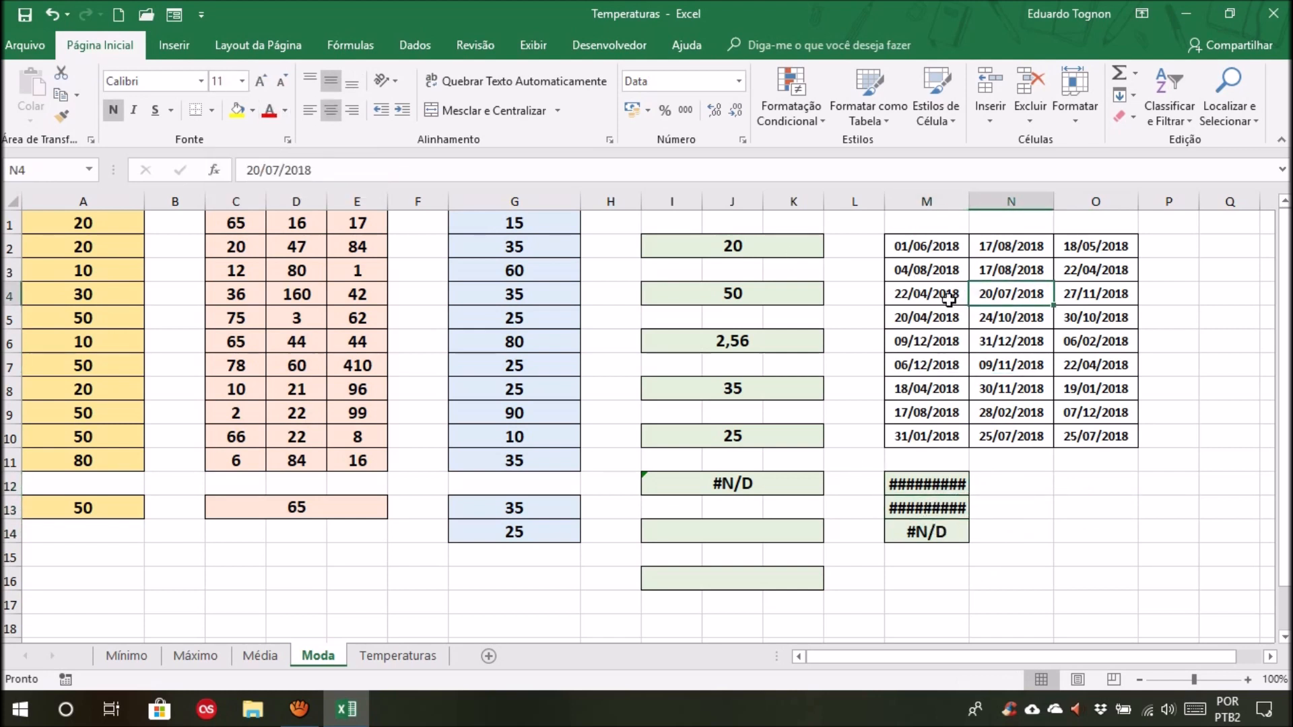
left_click(924, 484)
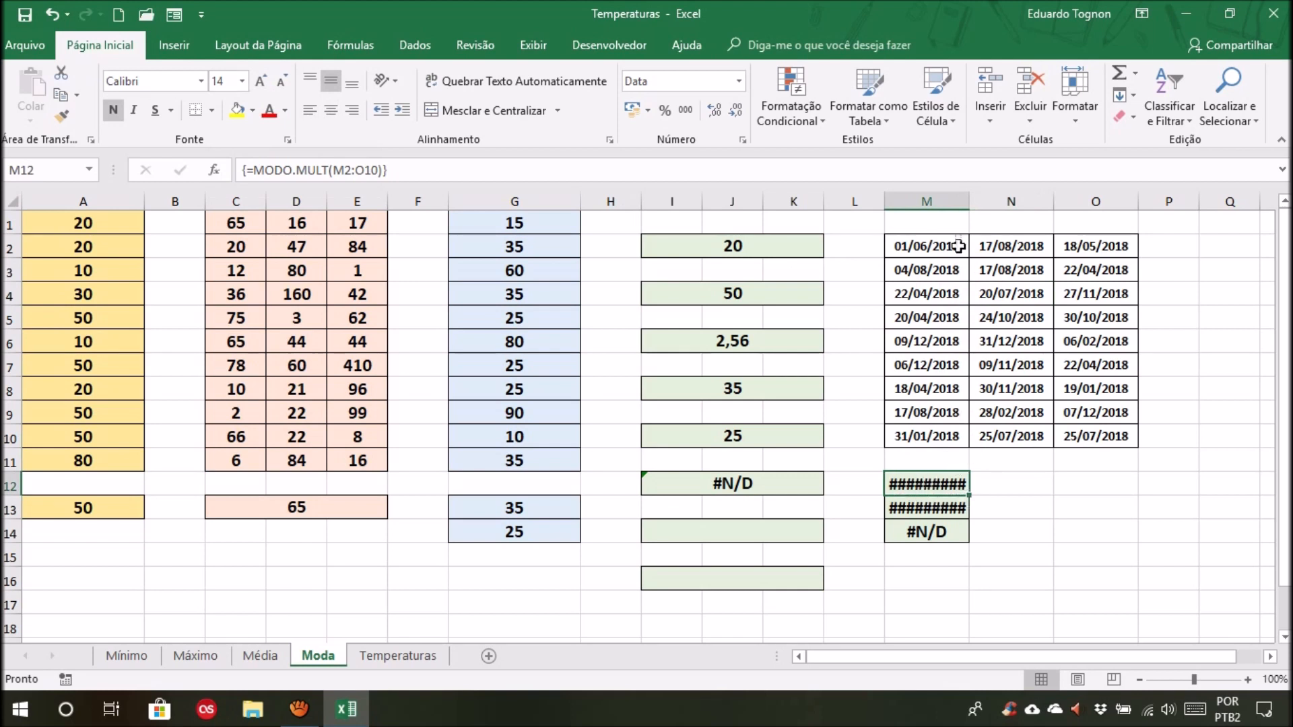
left_click_drag(974, 200, 1001, 200)
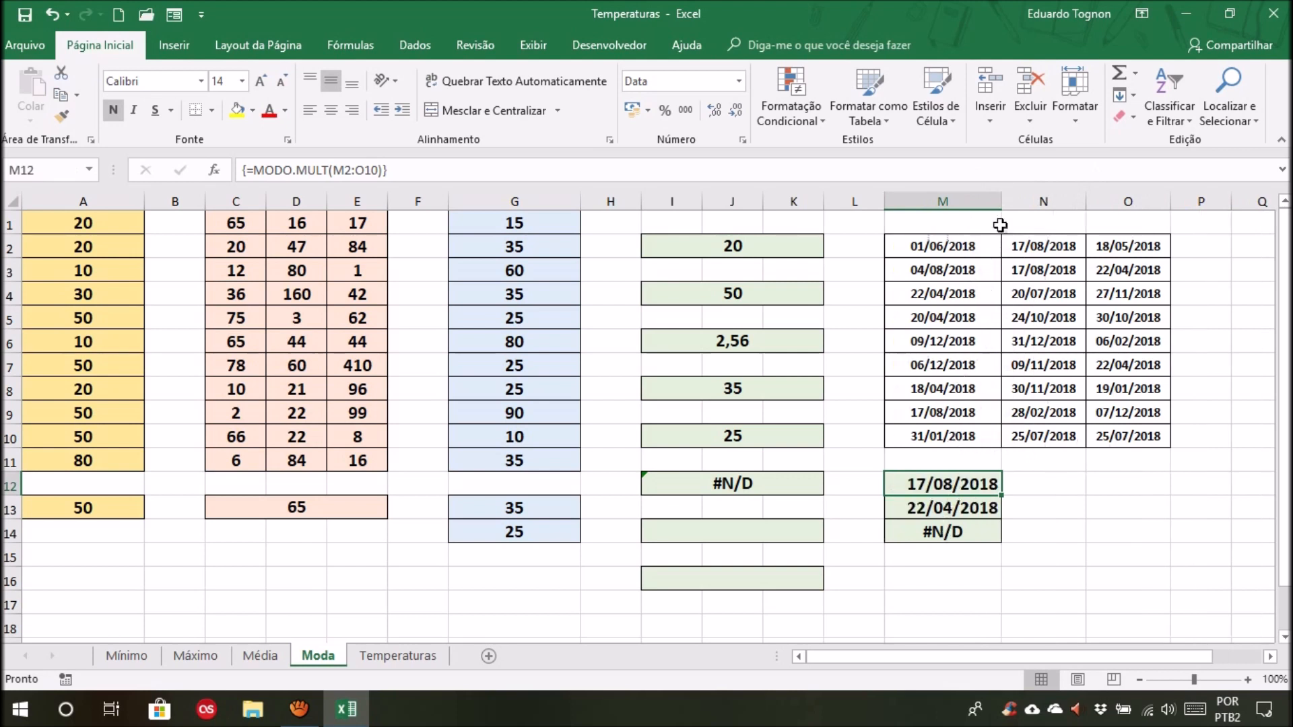
left_click(943, 511)
left_click(956, 533)
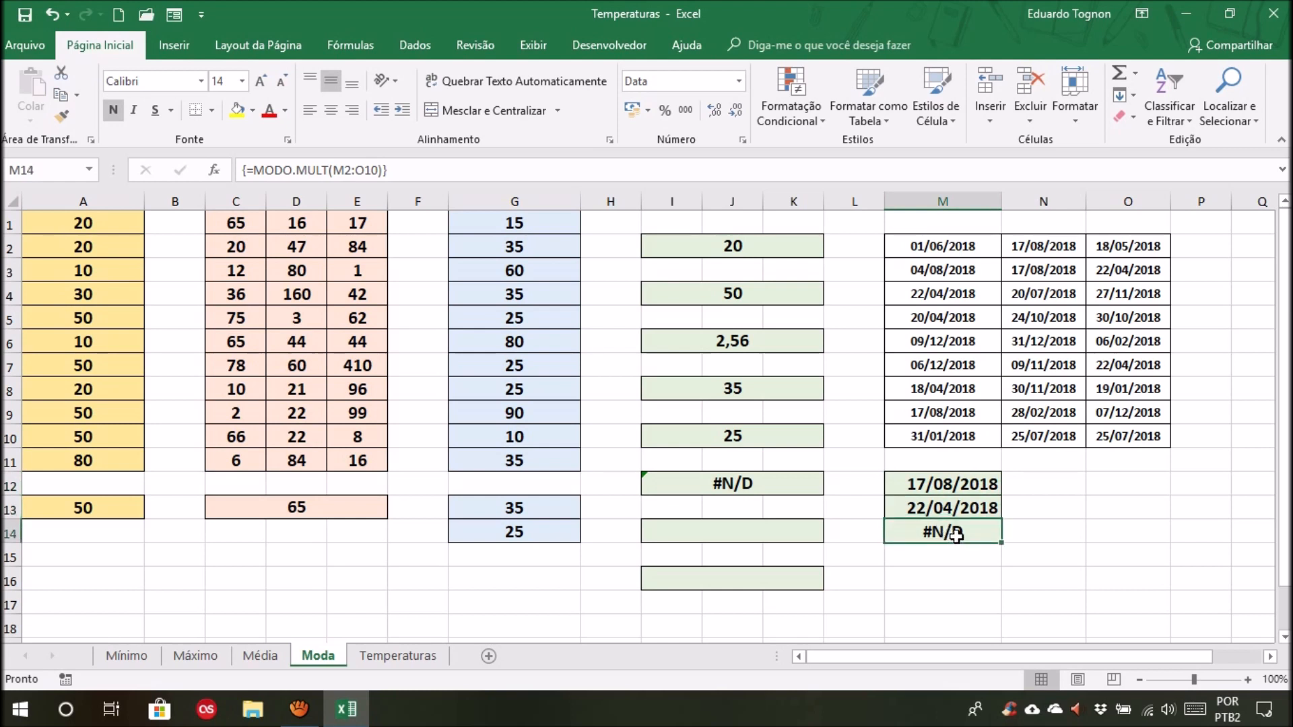
Examine the array formula results in M12, M13 and M14 against the dates in M2:O10
left_click(1061, 532)
left_click(984, 534)
left_click(967, 482)
left_click(968, 515)
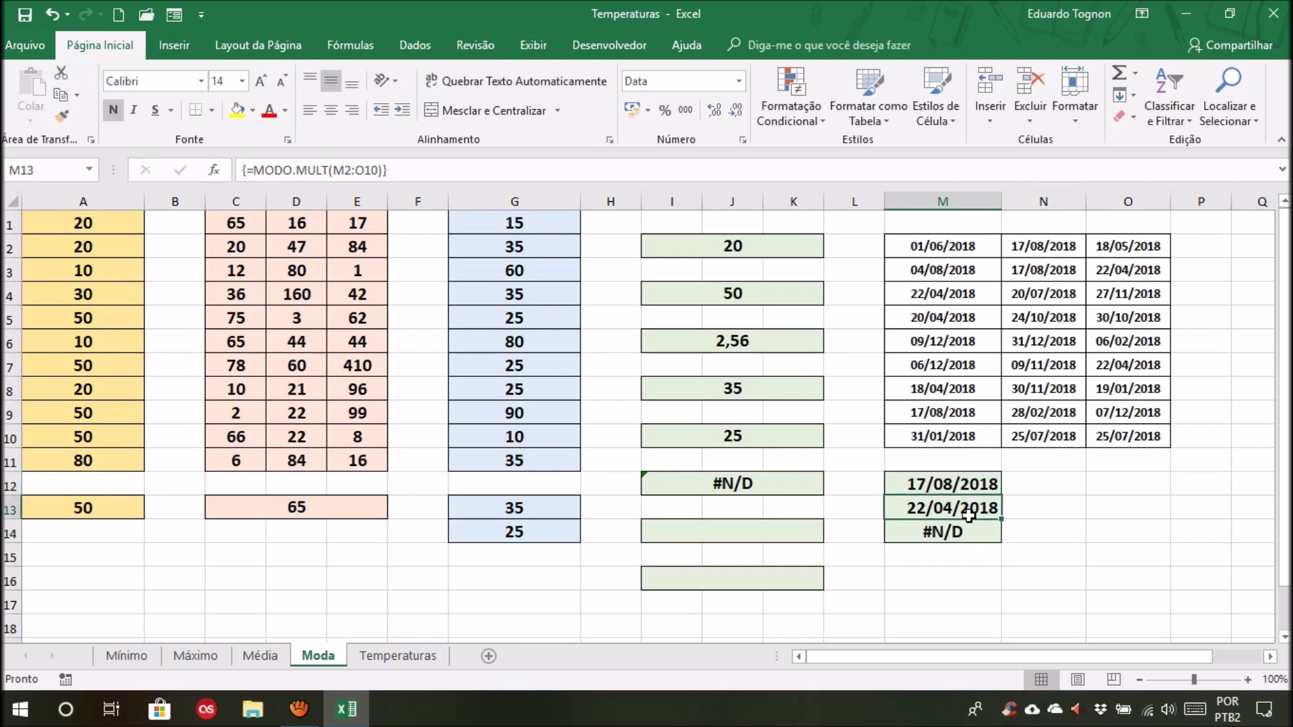
left_click(962, 485)
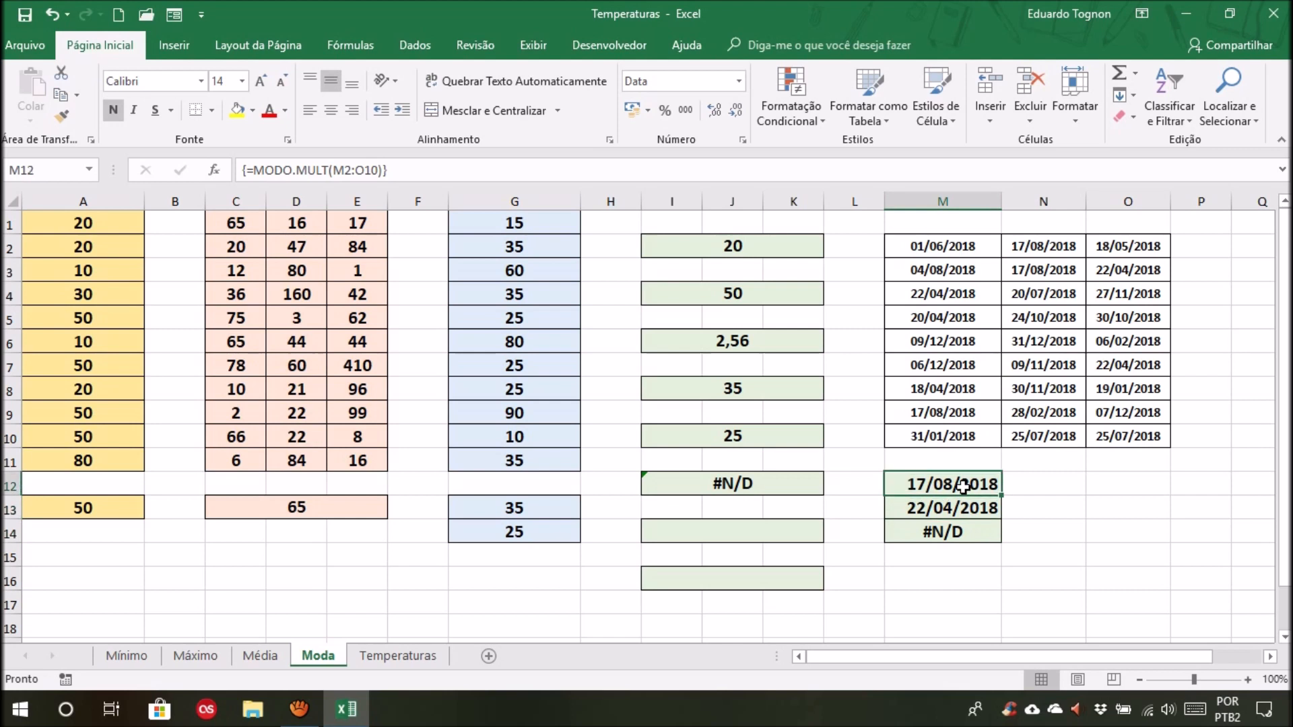
left_click(953, 513)
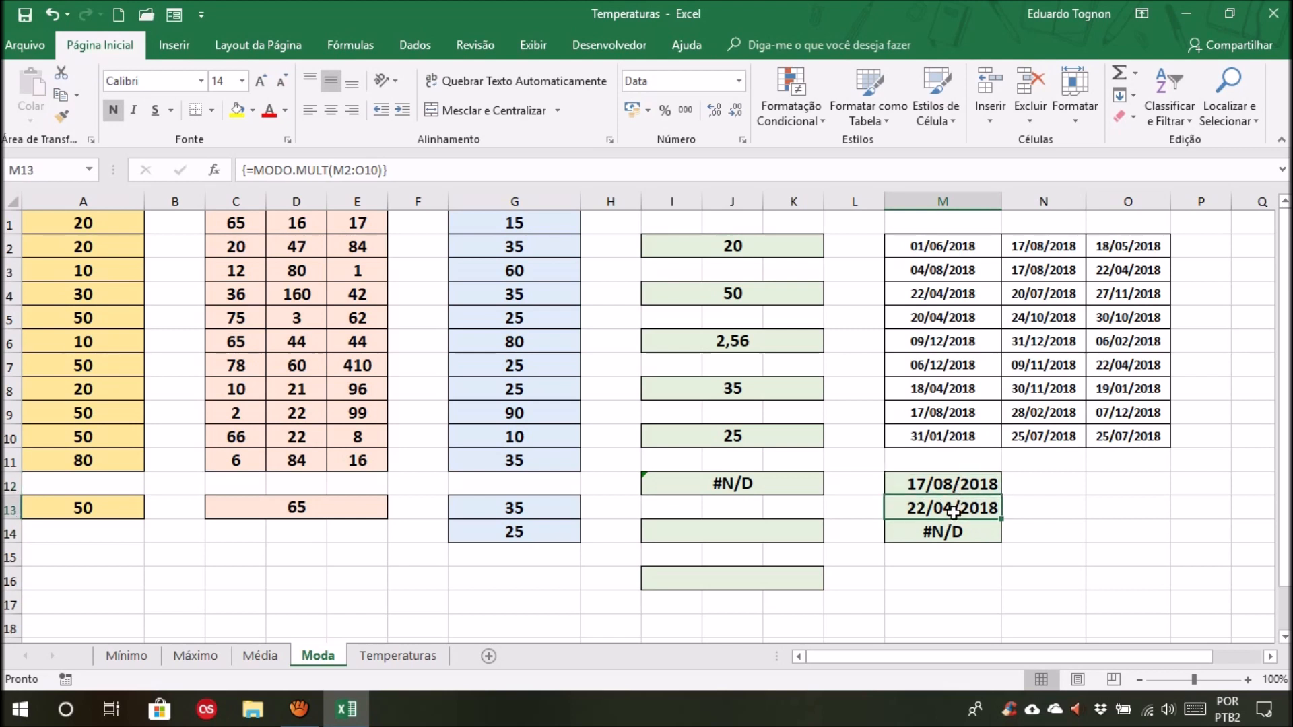
left_click(914, 483)
left_click(916, 510)
left_click(951, 490)
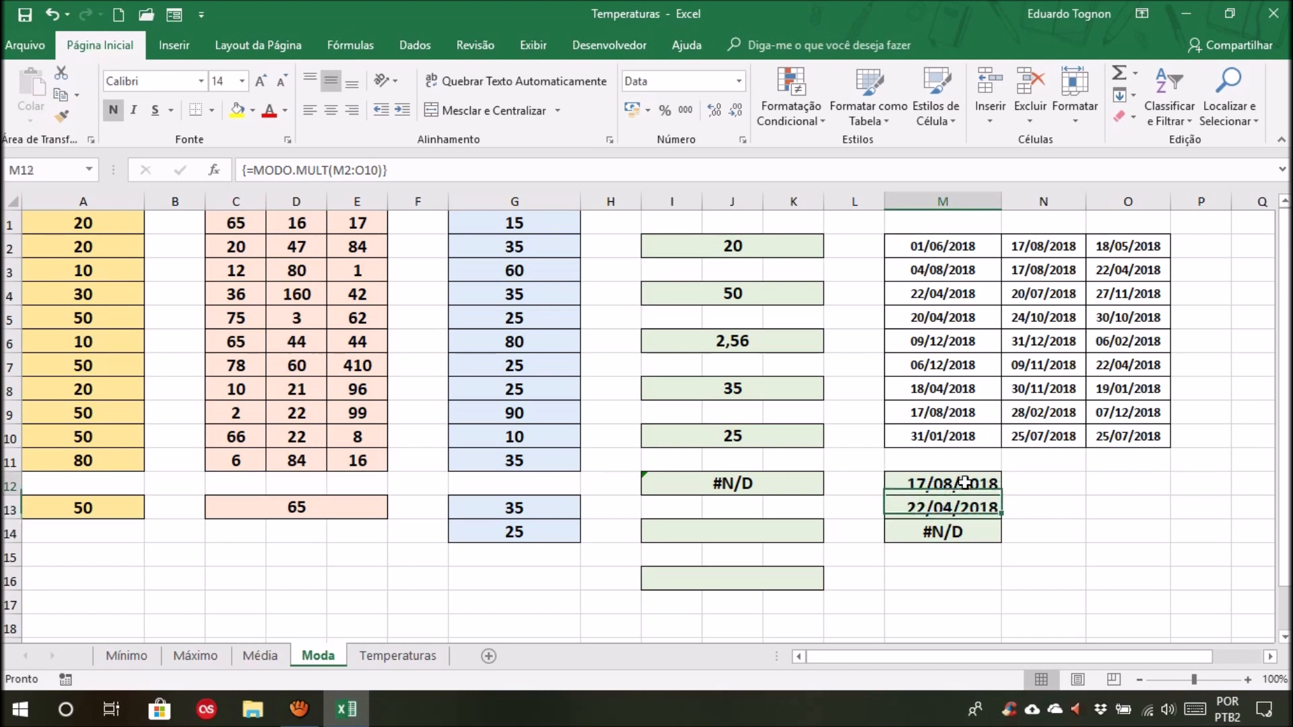
left_click(964, 511)
left_click(972, 532)
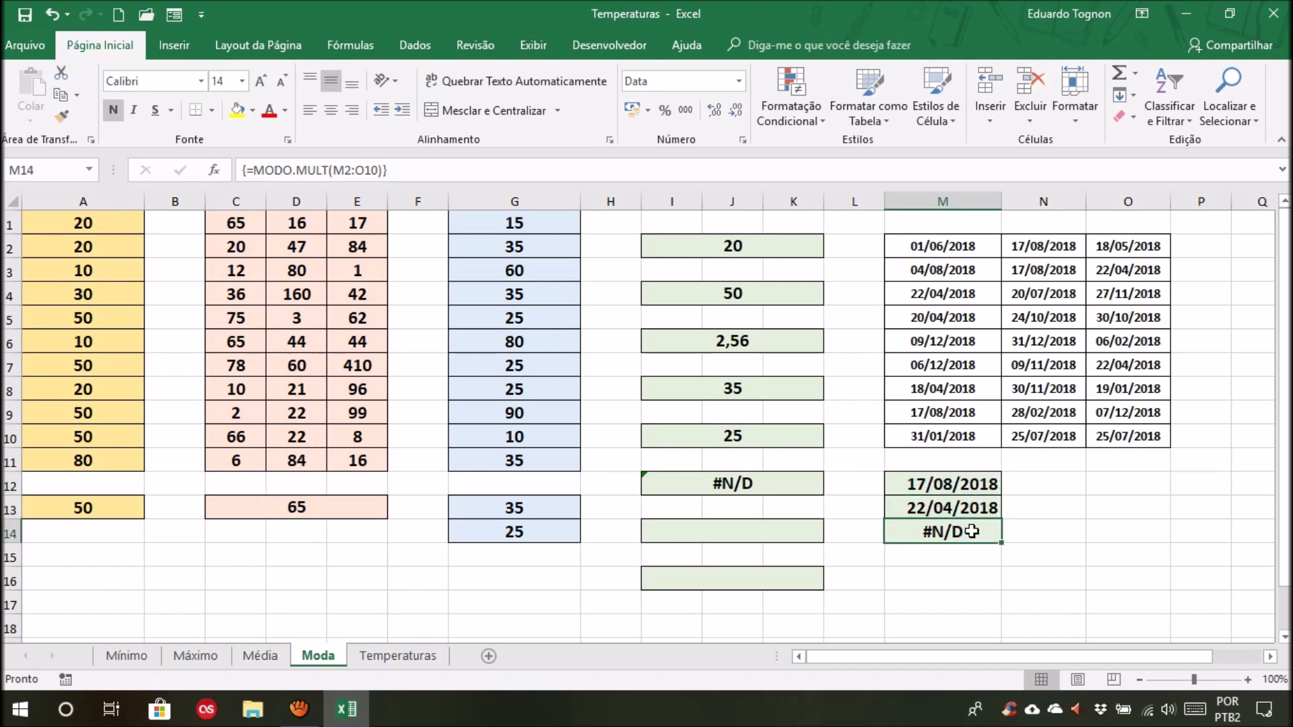
left_click(943, 486)
left_click(936, 506)
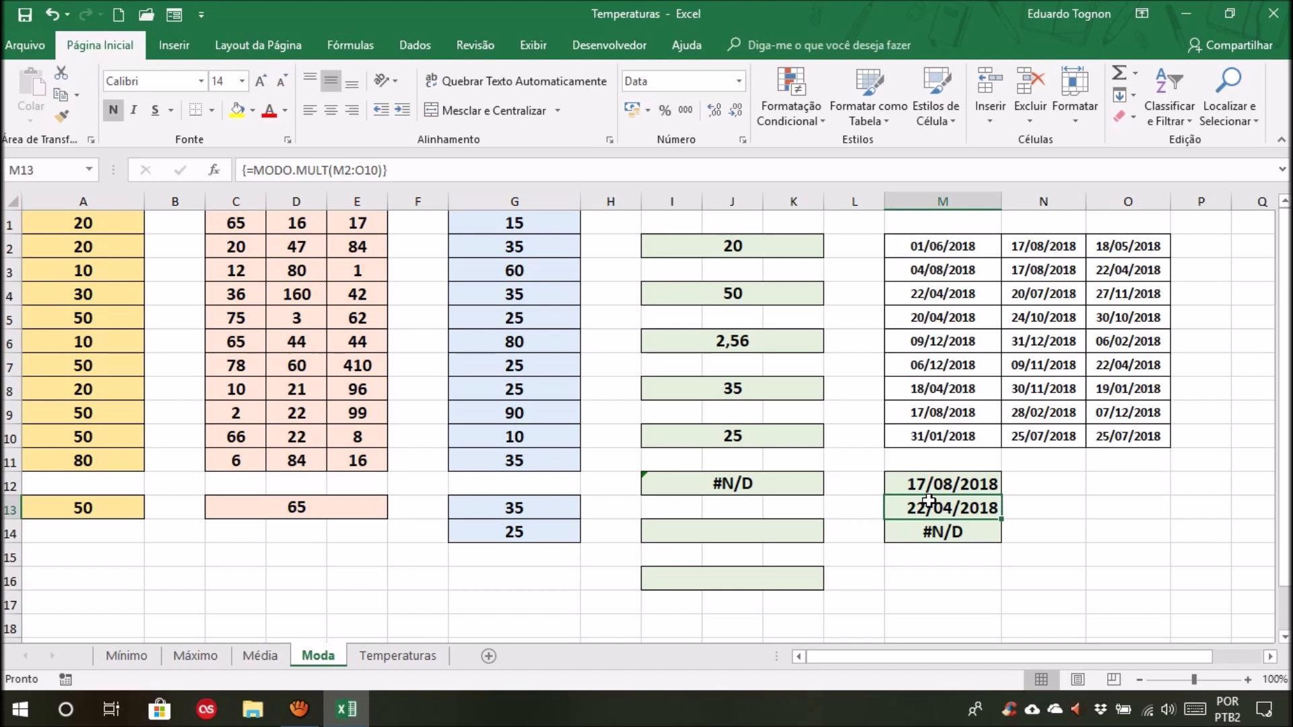
left_click(944, 484)
left_click(935, 508)
left_click(952, 535)
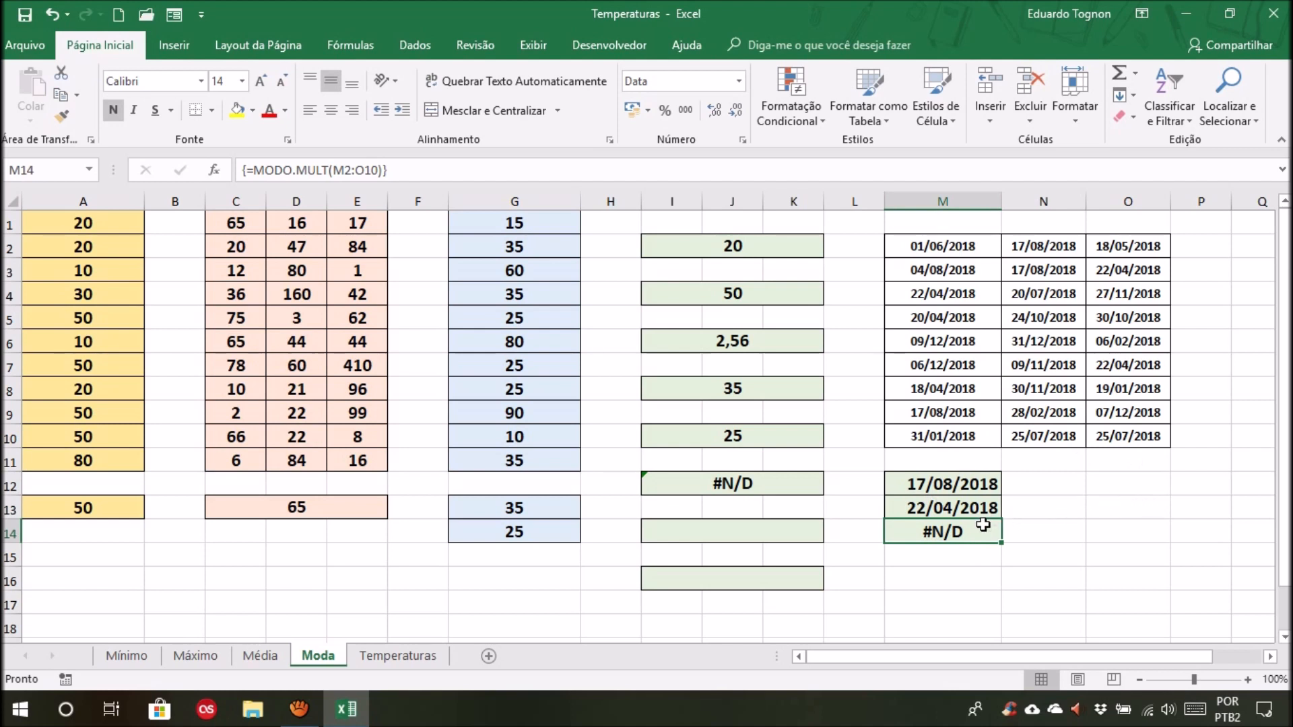
left_click(1050, 486)
left_click(1027, 318)
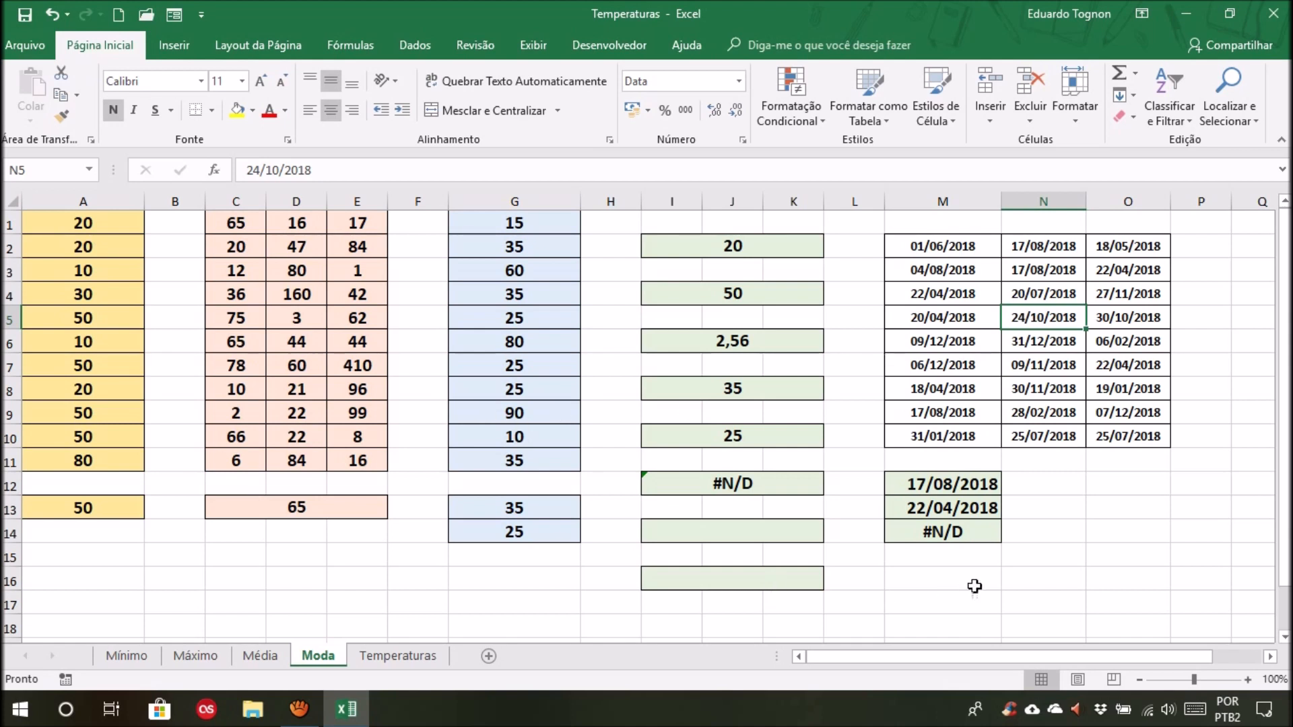
left_click(966, 532)
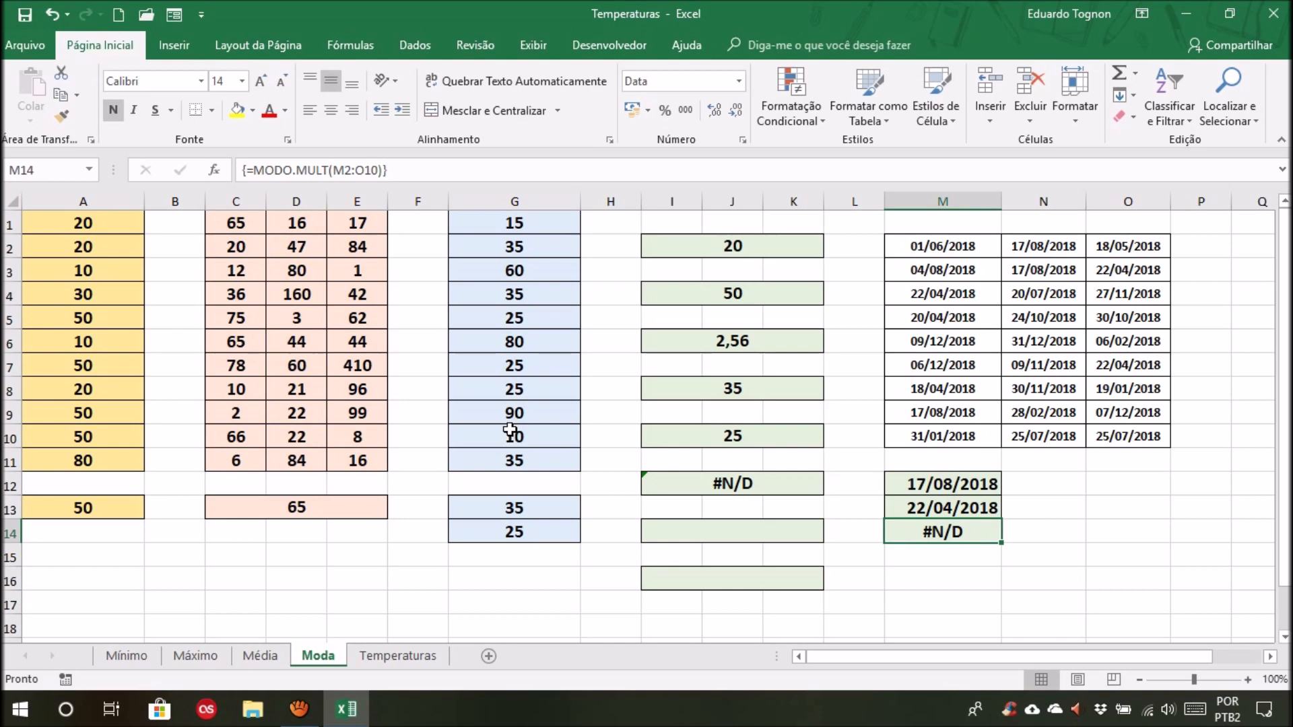
key("ctrl+z")
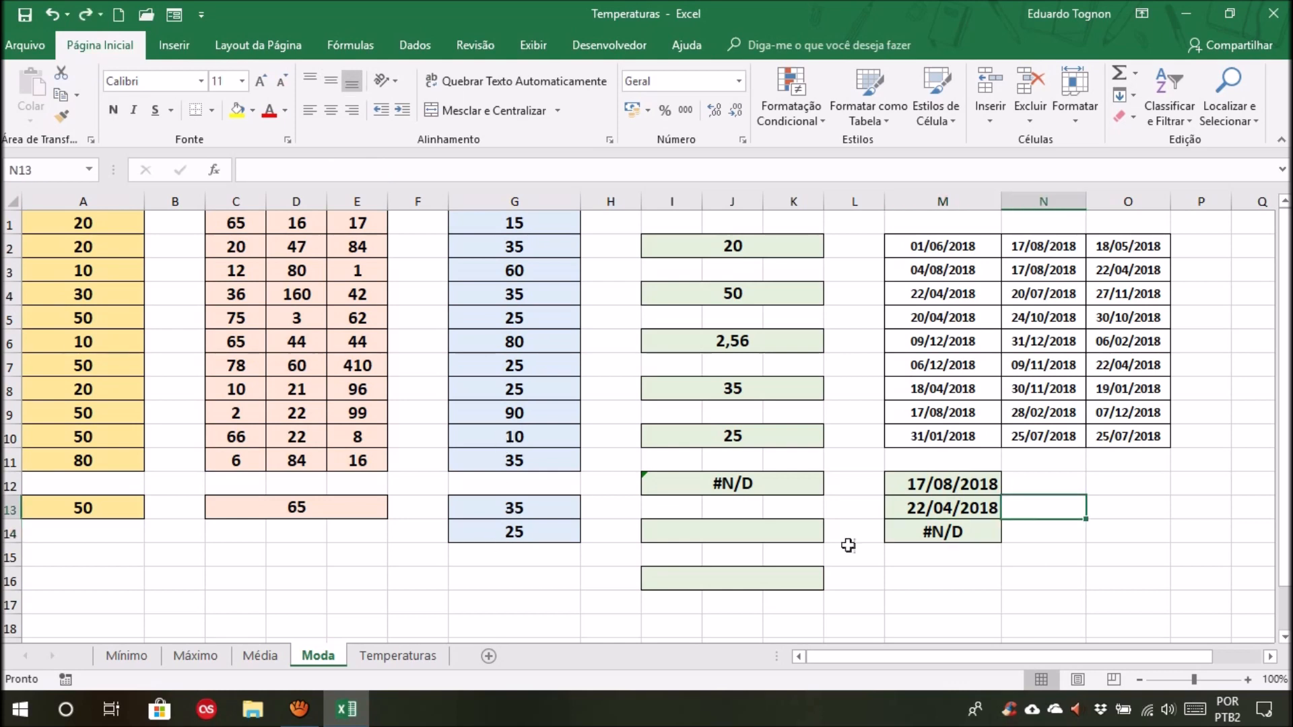
On the Temperaturas sheet, enter =modo.único(B6:B21;F6:F20) in the cell below MÍNIMA MAIS FREQUENTE
left_click(403, 657)
left_click(1058, 306)
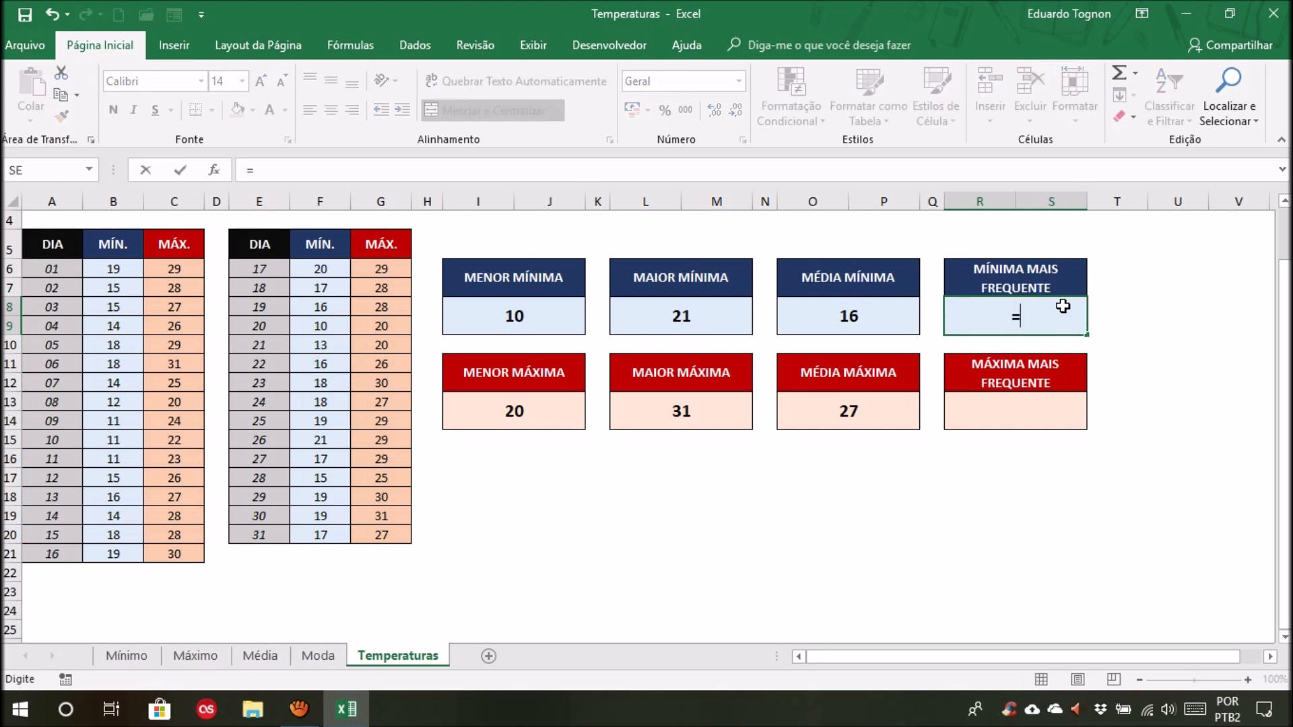
type("=modo")
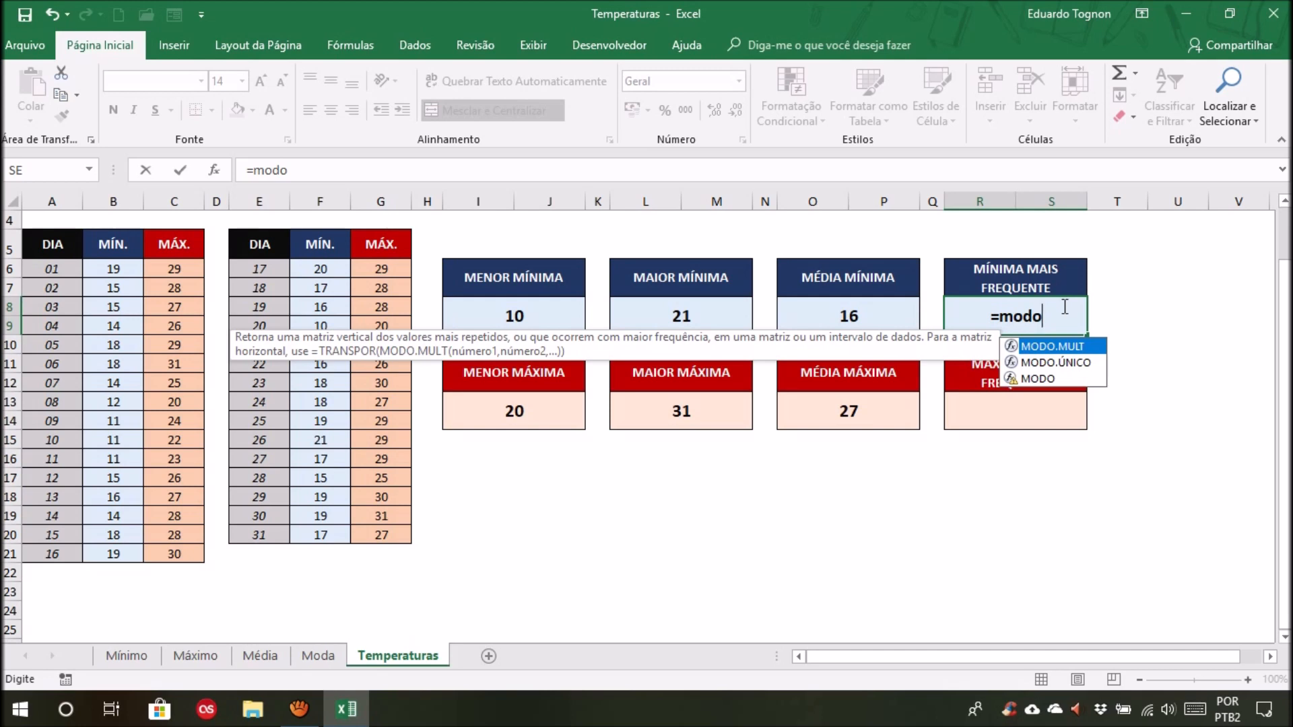
type(".único")
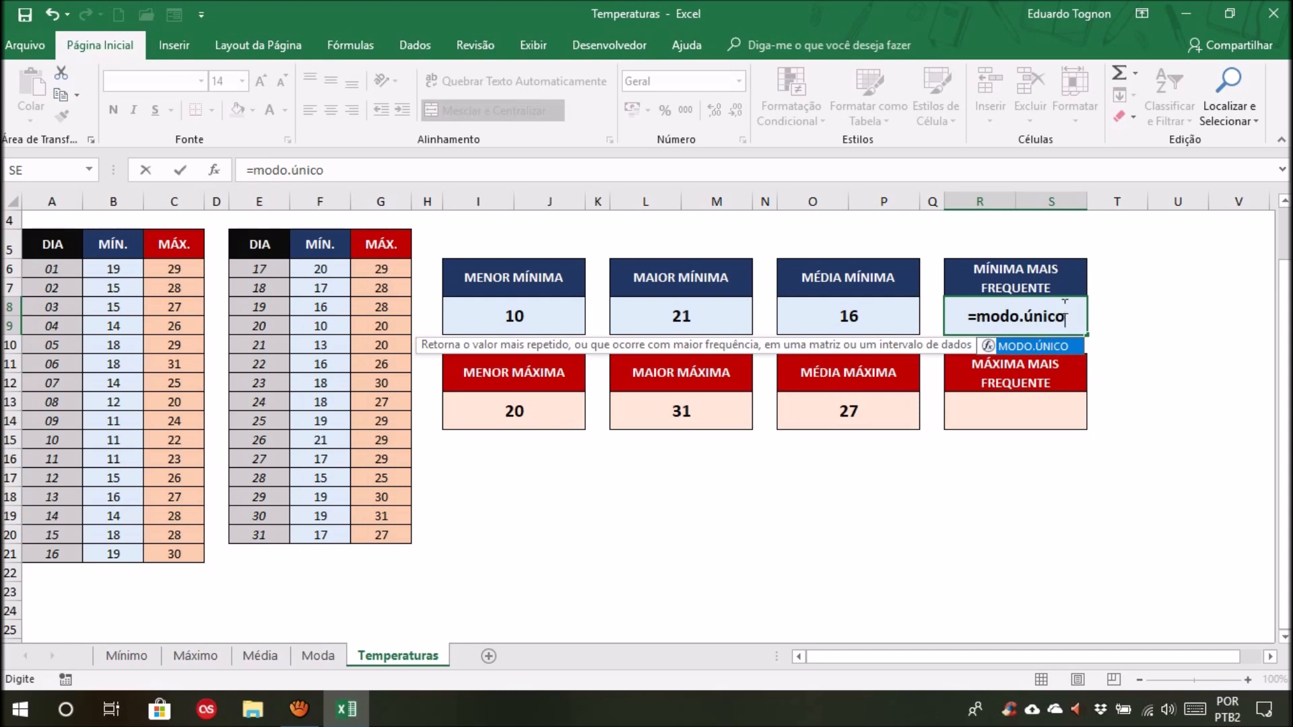
type("(")
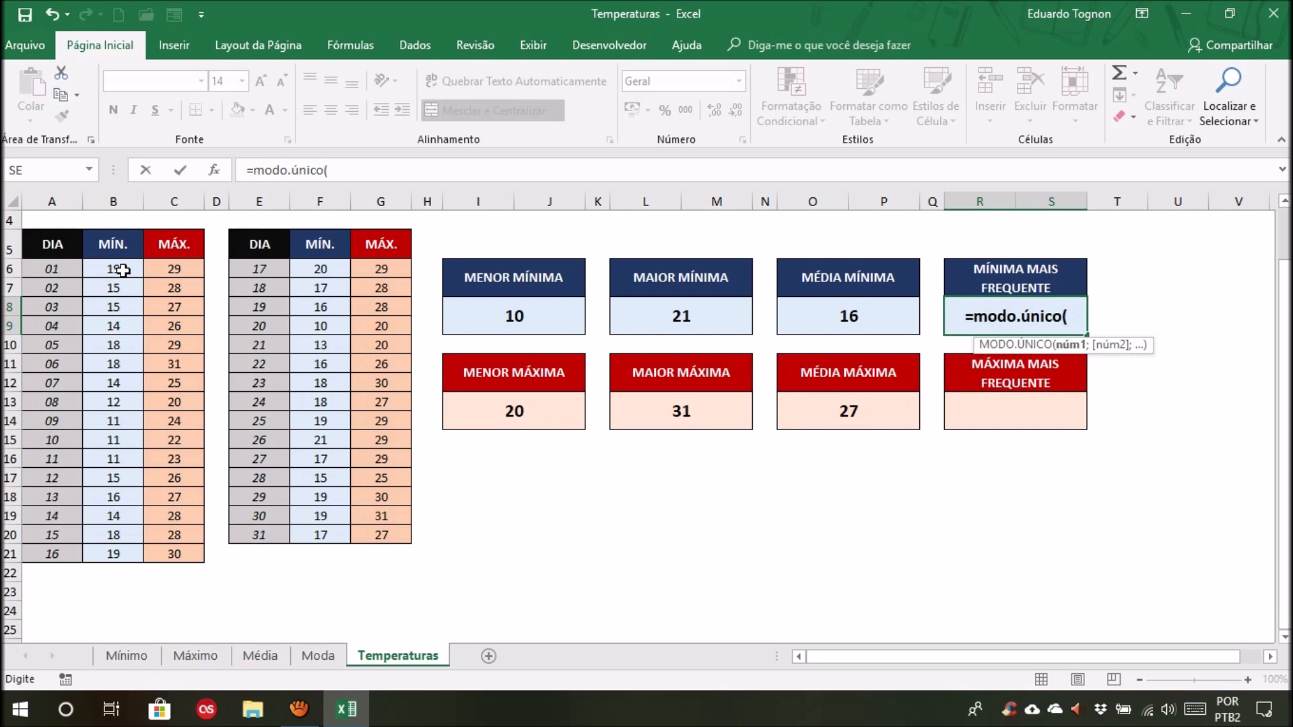
left_click_drag(122, 268, 331, 551)
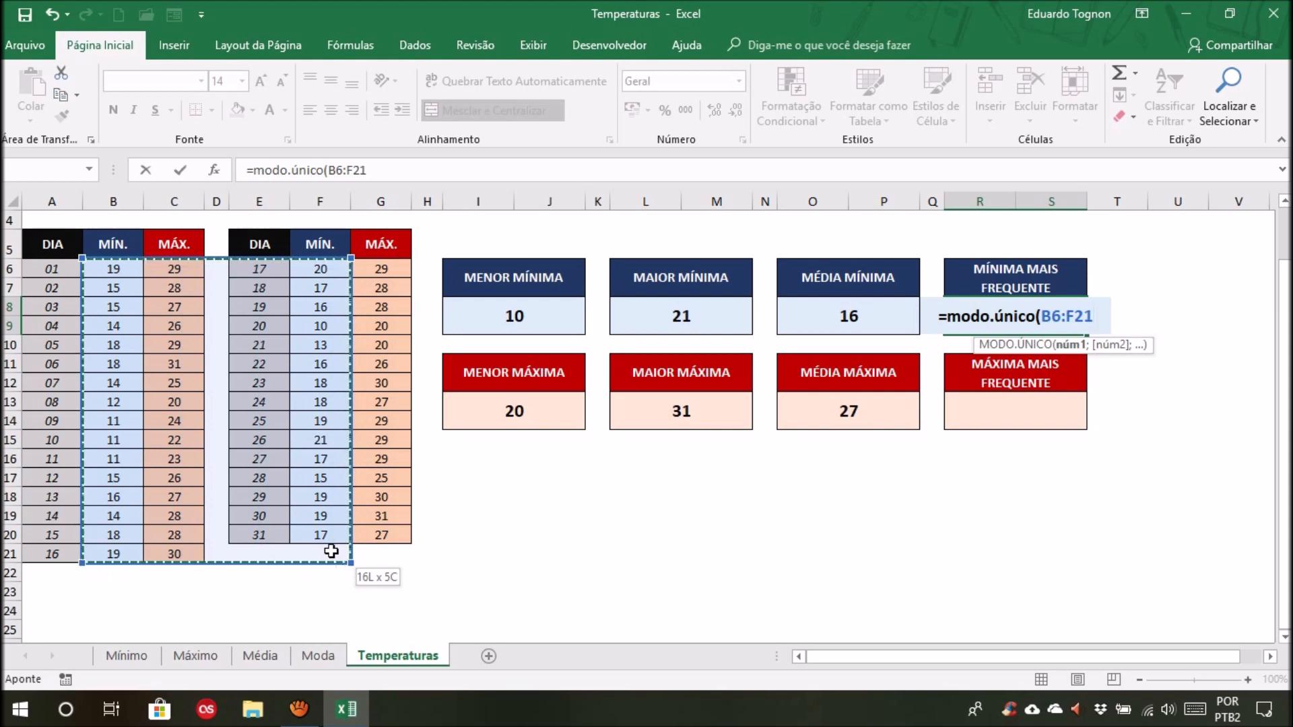
left_click_drag(332, 550, 127, 546)
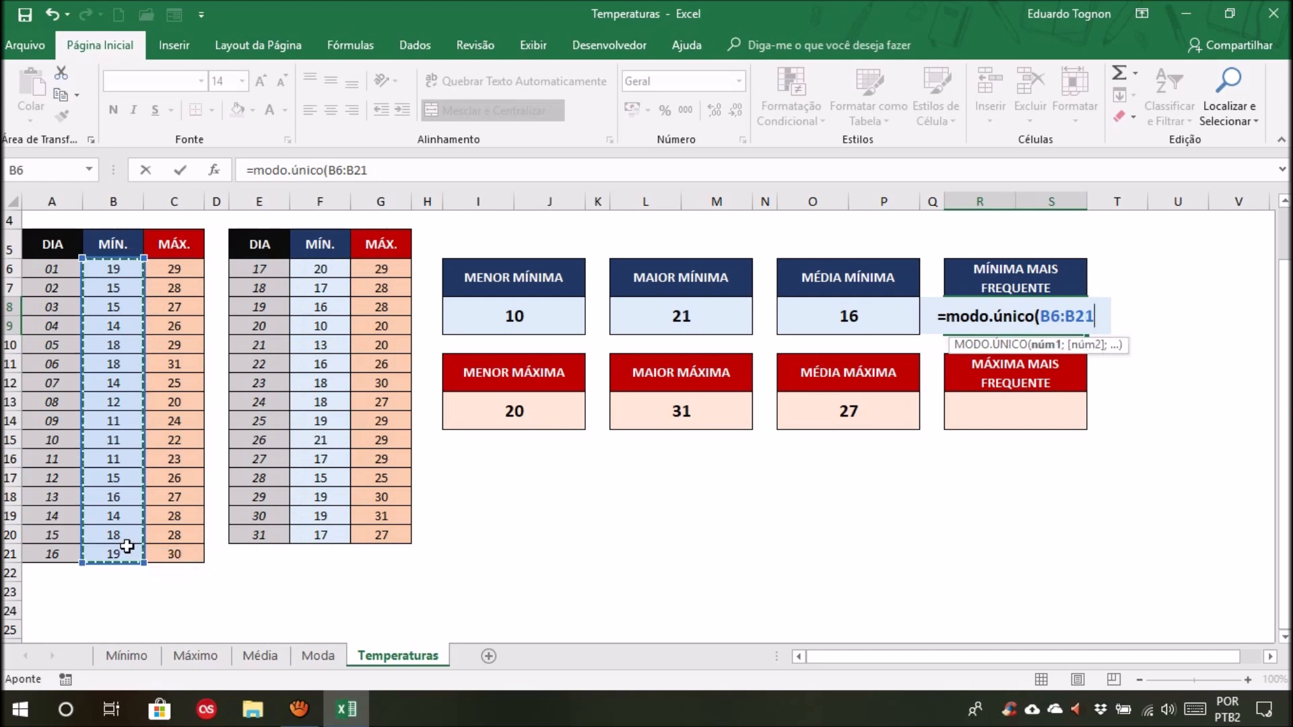
type(";")
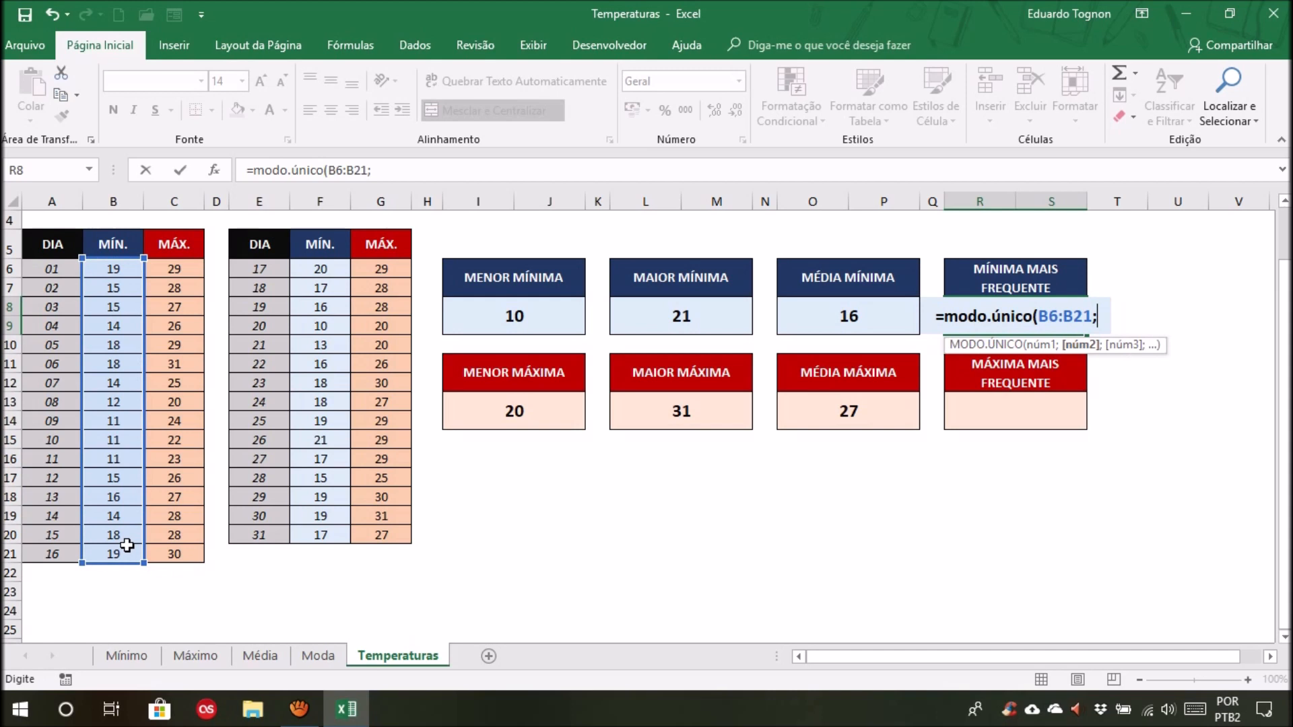
left_click(334, 268)
left_click_drag(333, 267, 327, 536)
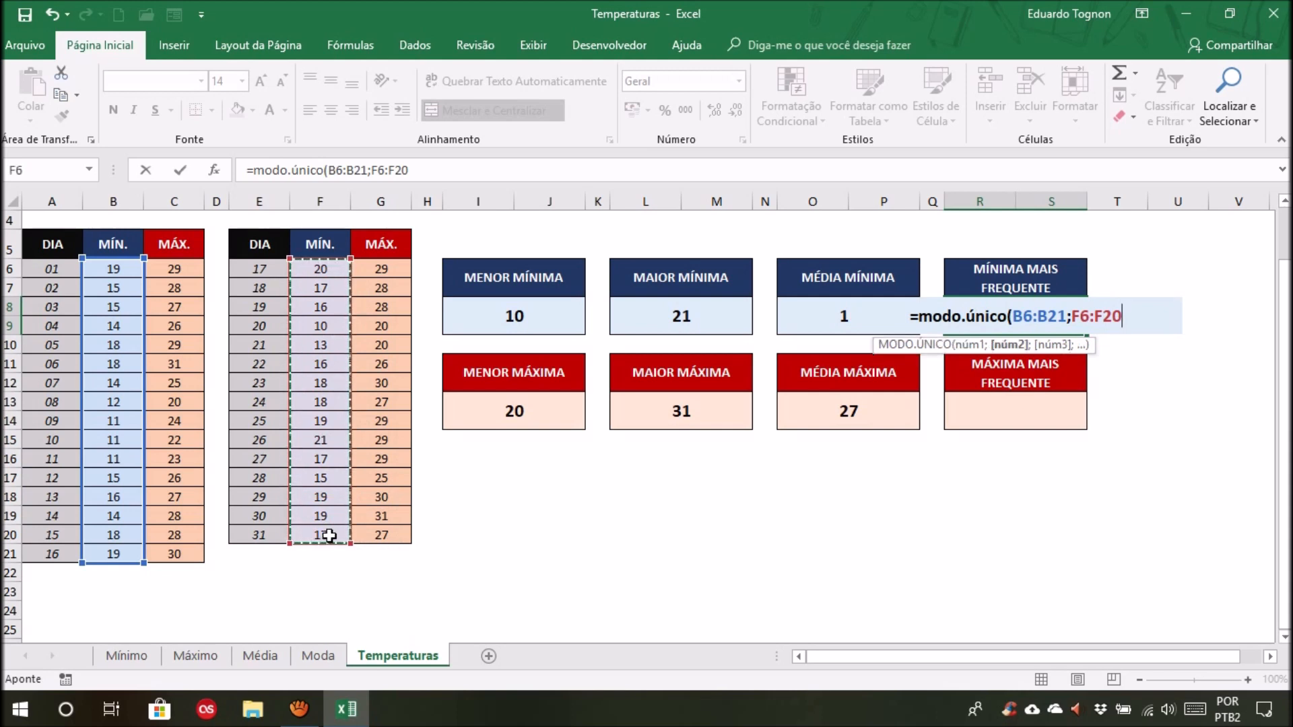
type(")")
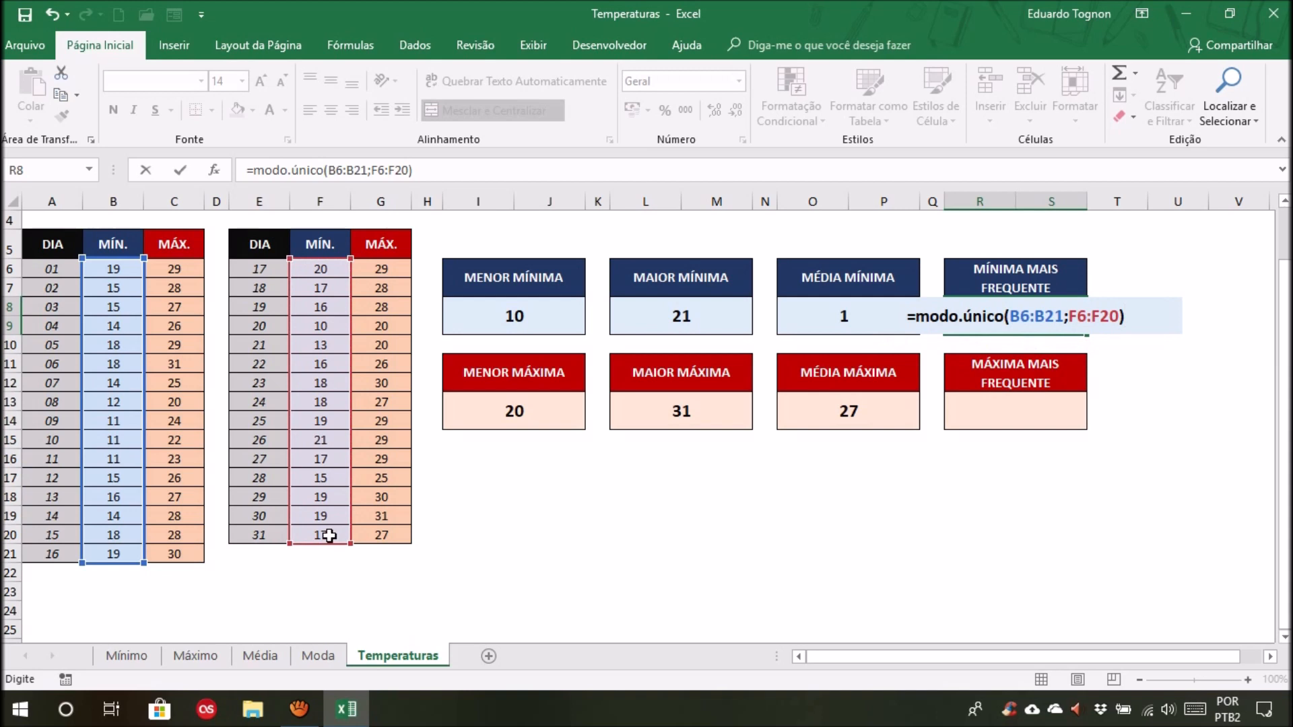
key("Return")
left_click(1040, 322)
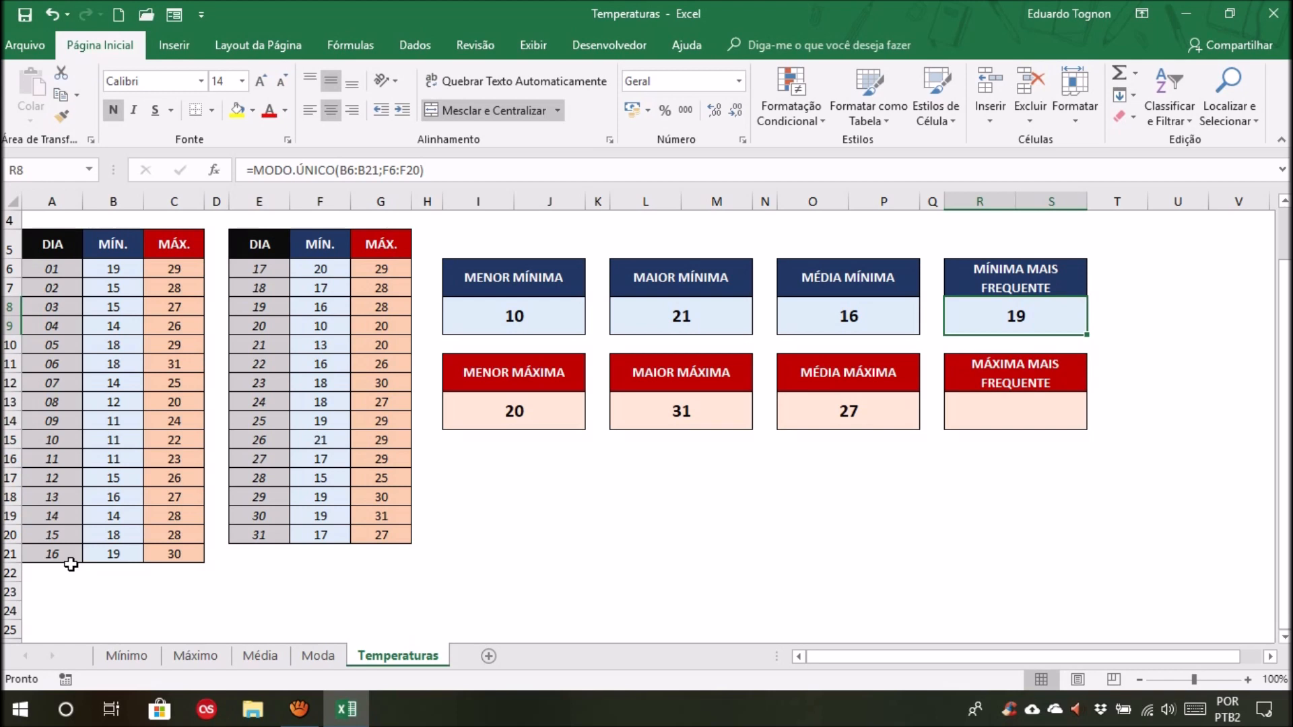
Enter =modo(C6:C21;G6:G20) in the cell below MÁXIMA MAIS FREQUENTE to find the most frequent maximum temperature
left_click(1053, 420)
type("=modo")
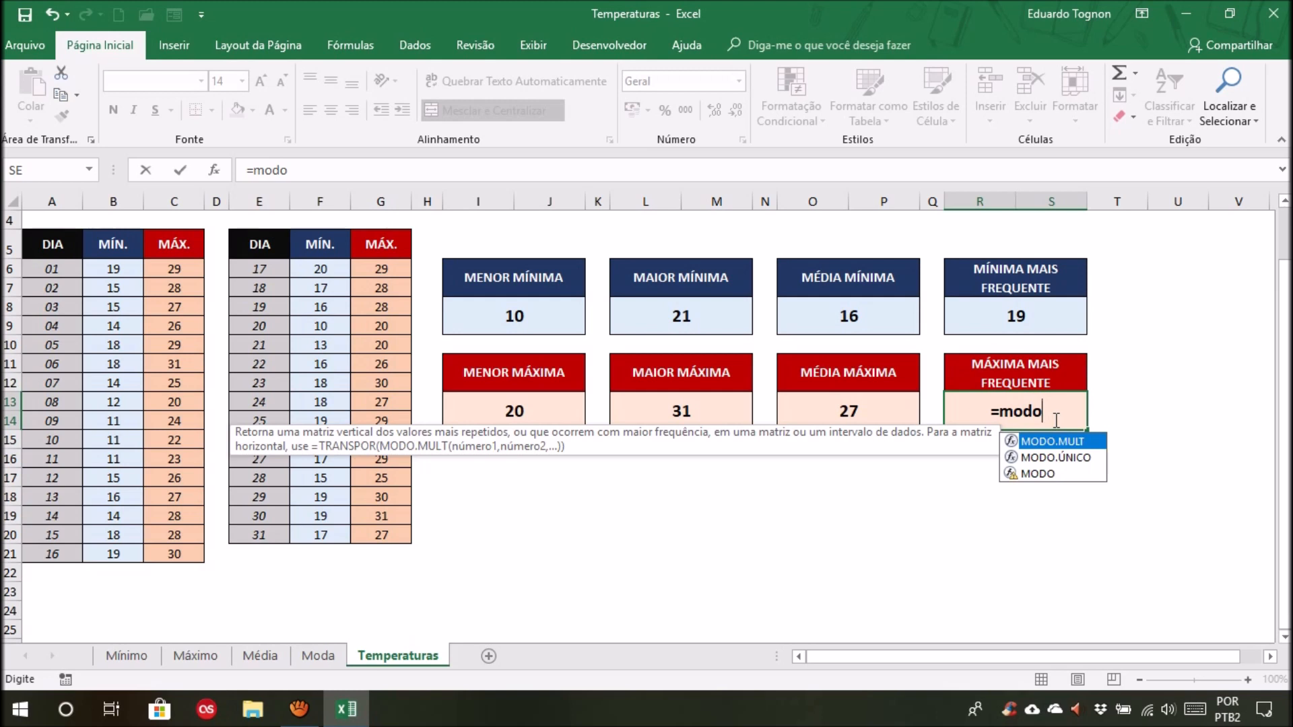
type("(")
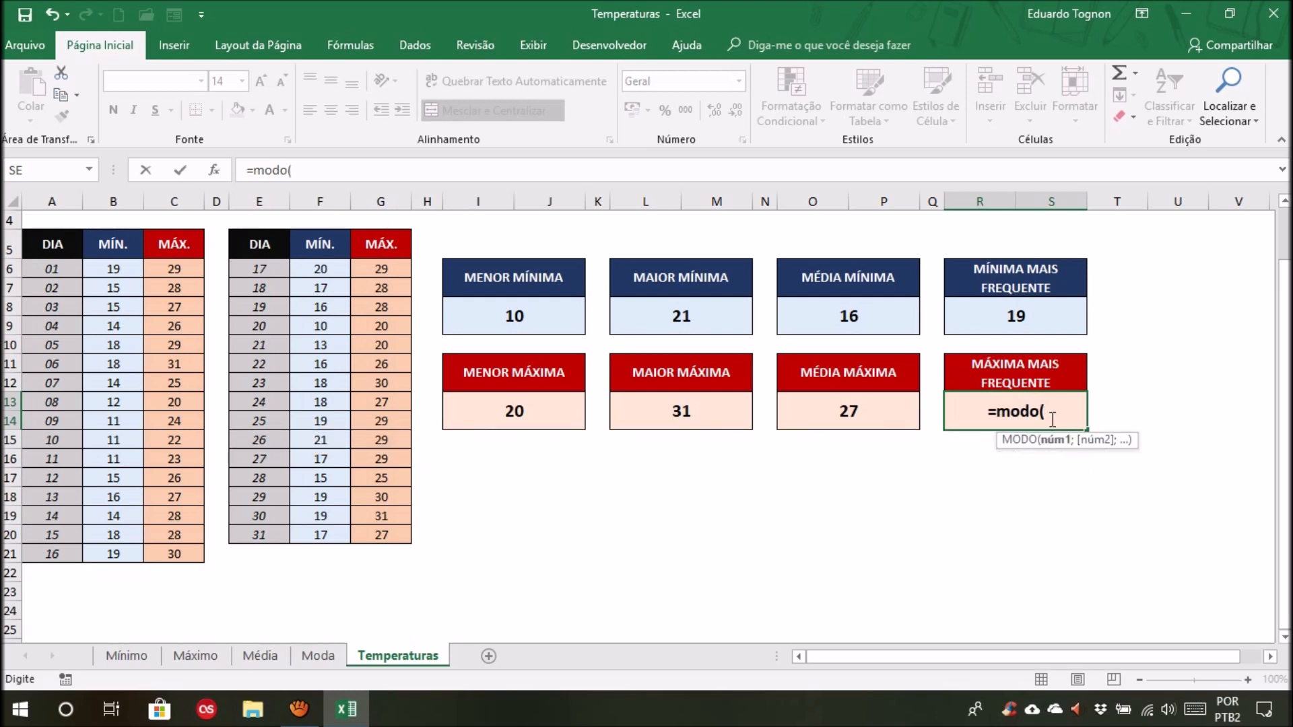
left_click_drag(185, 269, 176, 554)
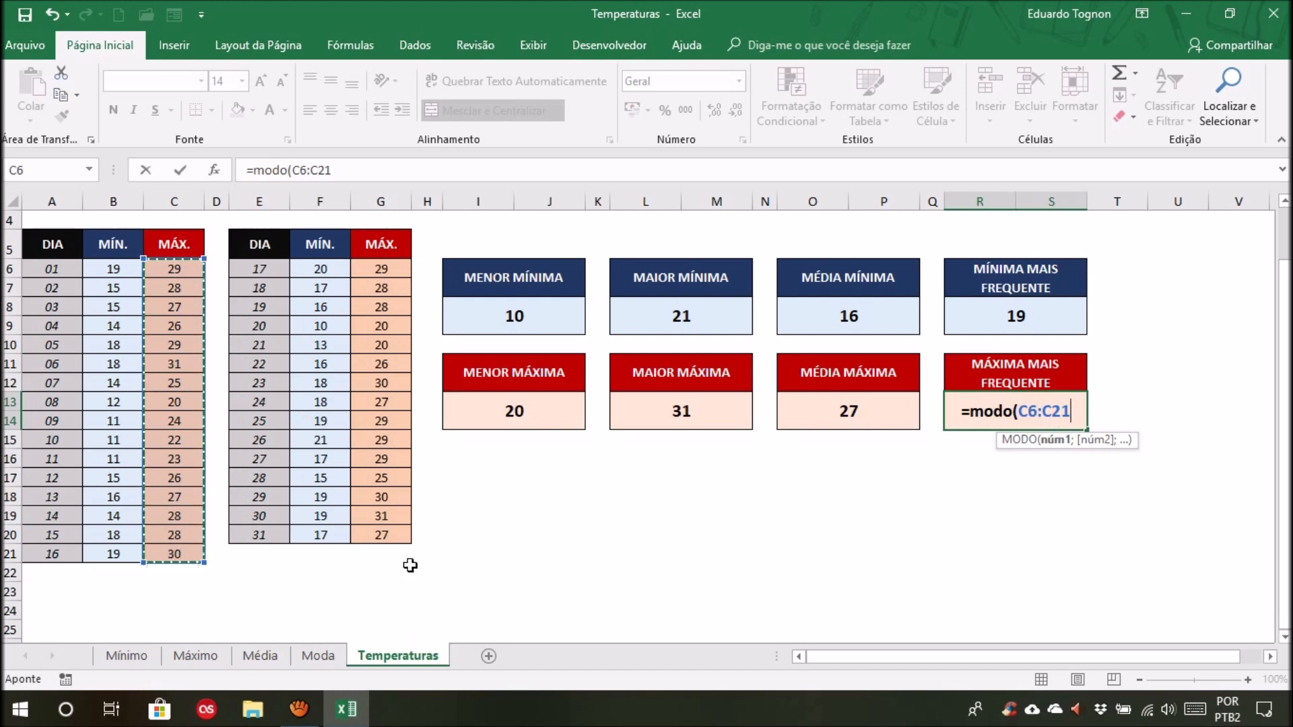
type(";")
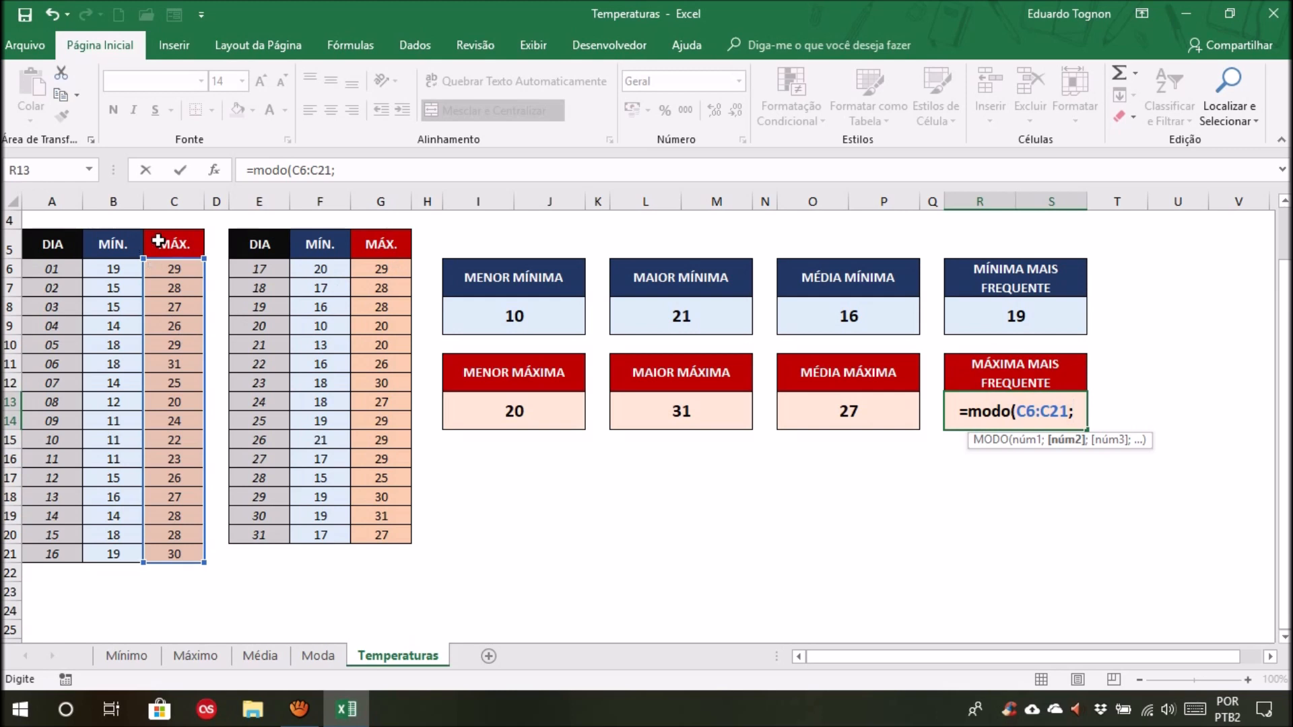
left_click_drag(383, 266, 389, 537)
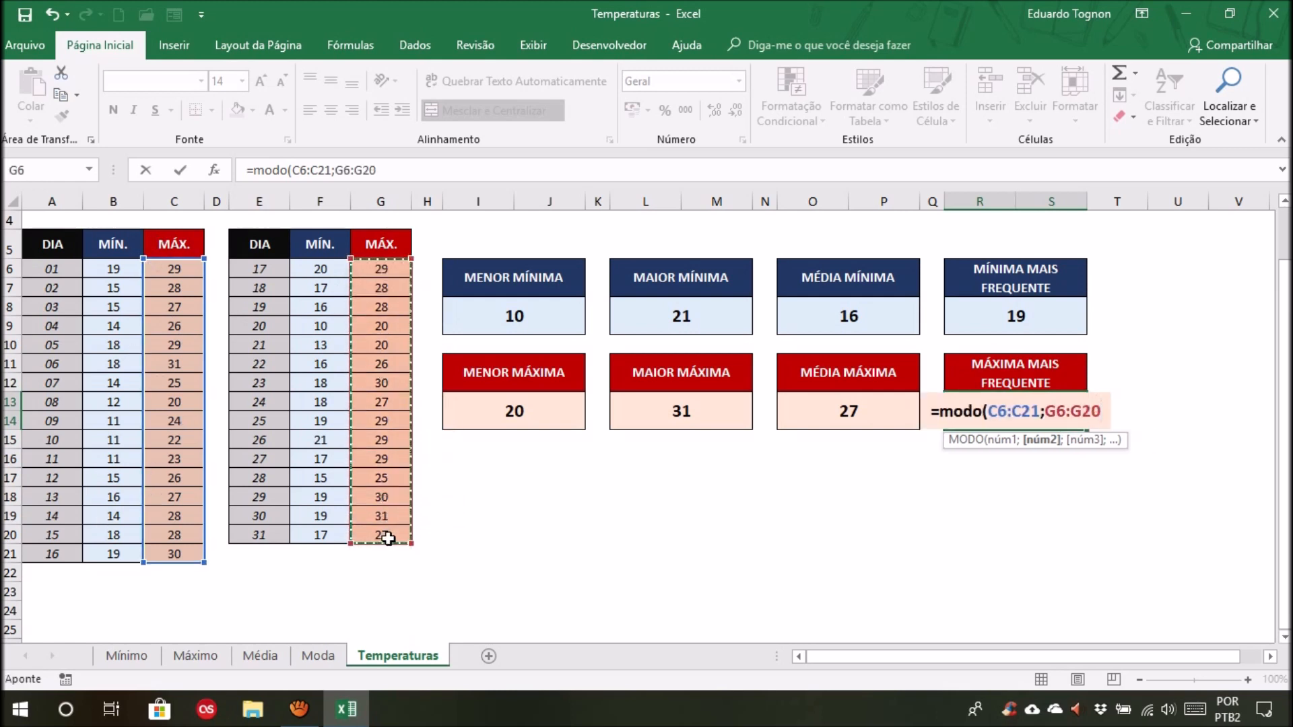
type(")")
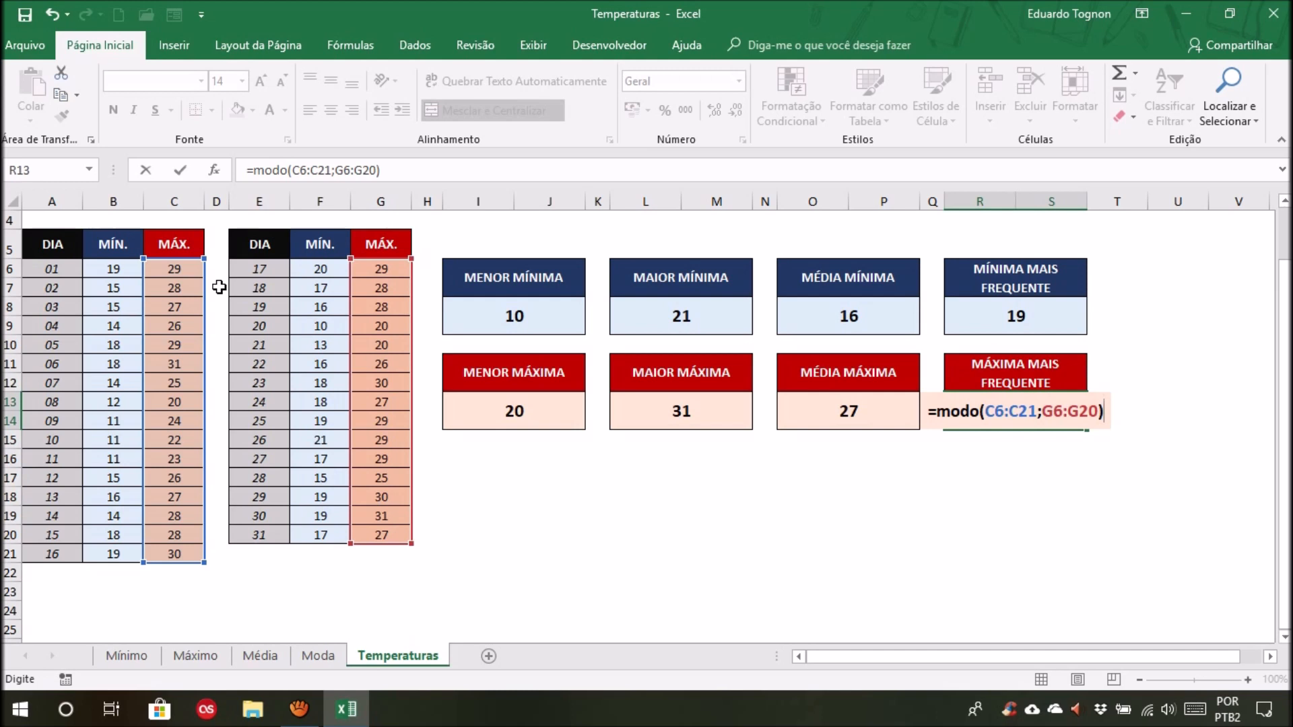
key("ctrl+Return")
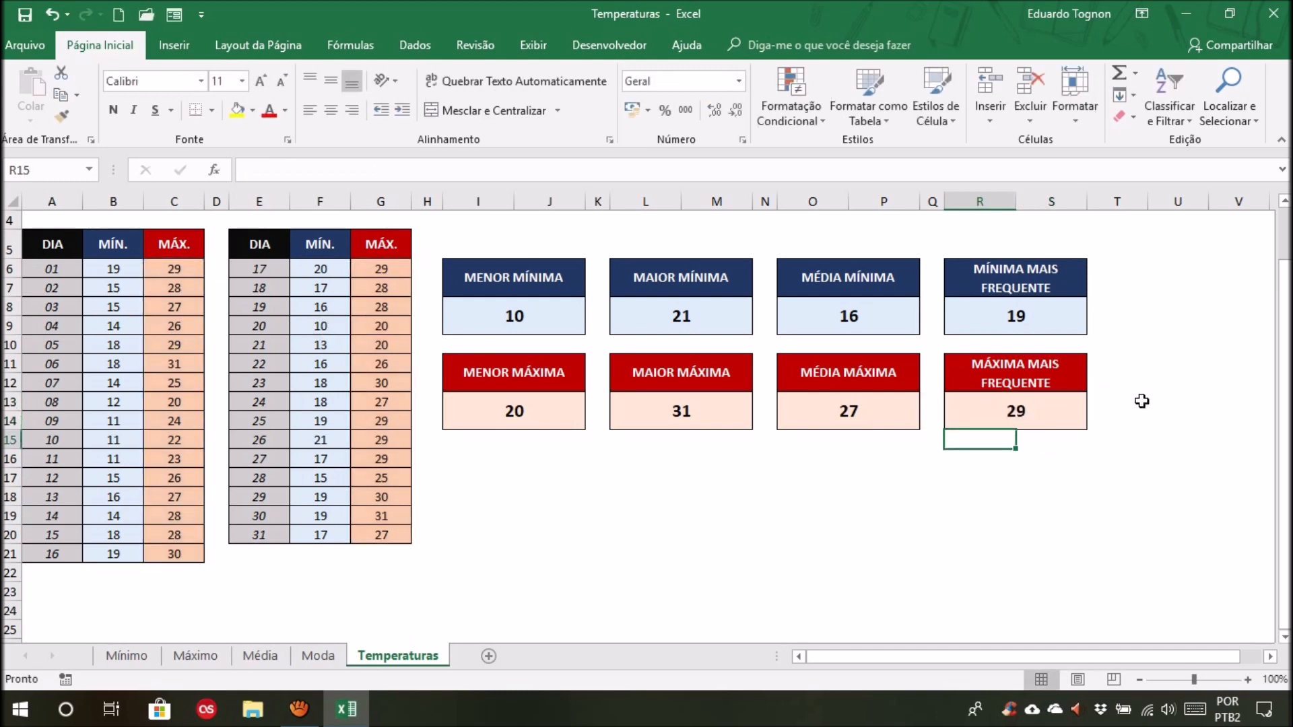